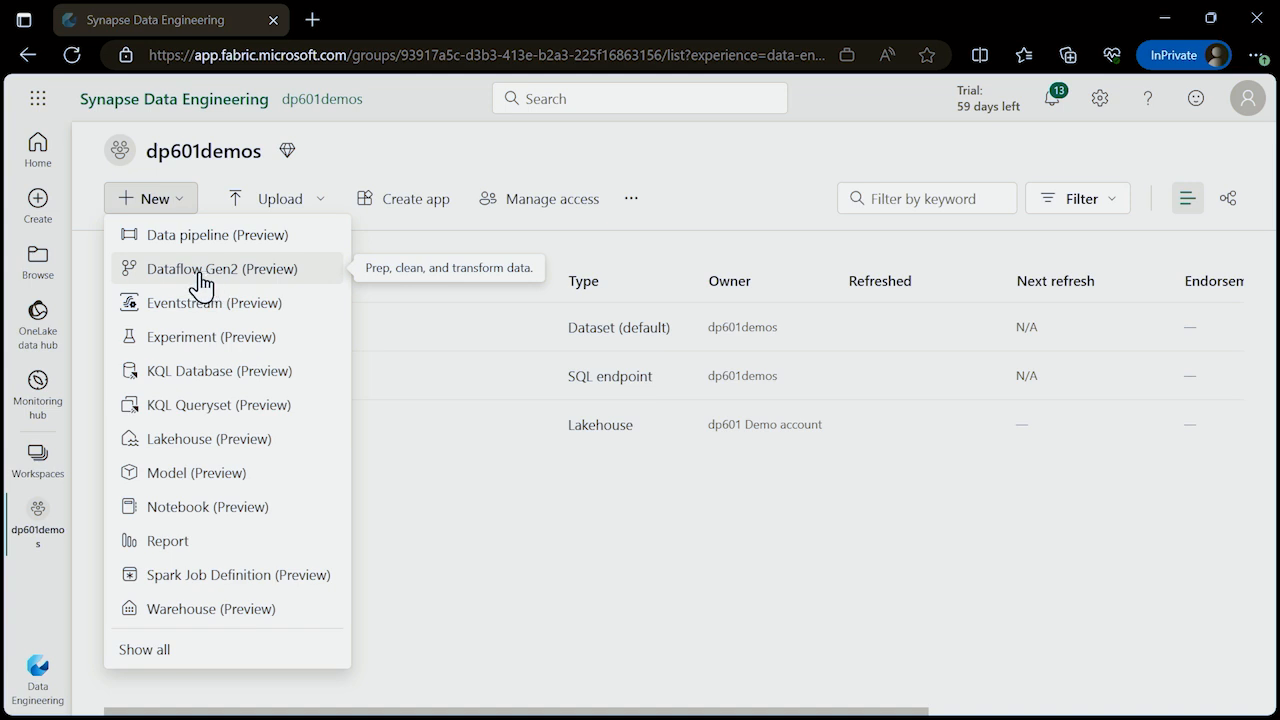
click(208, 285)
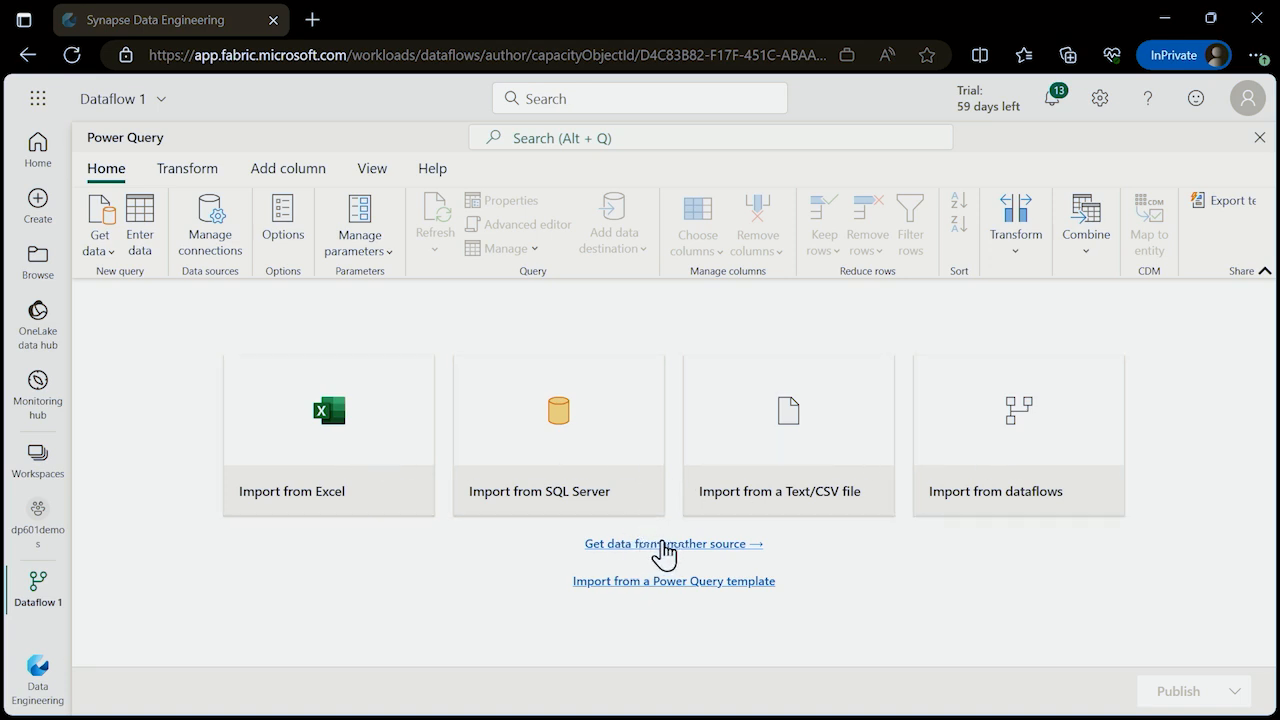
click(793, 430)
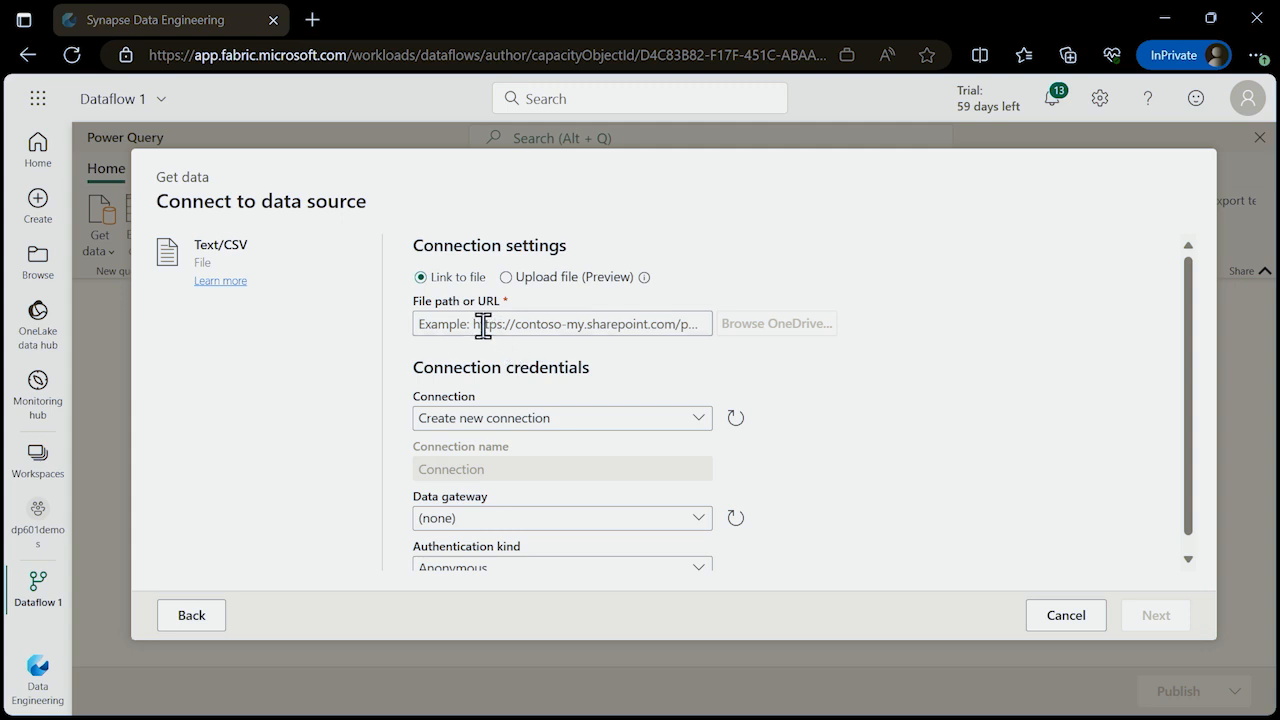
click(525, 323)
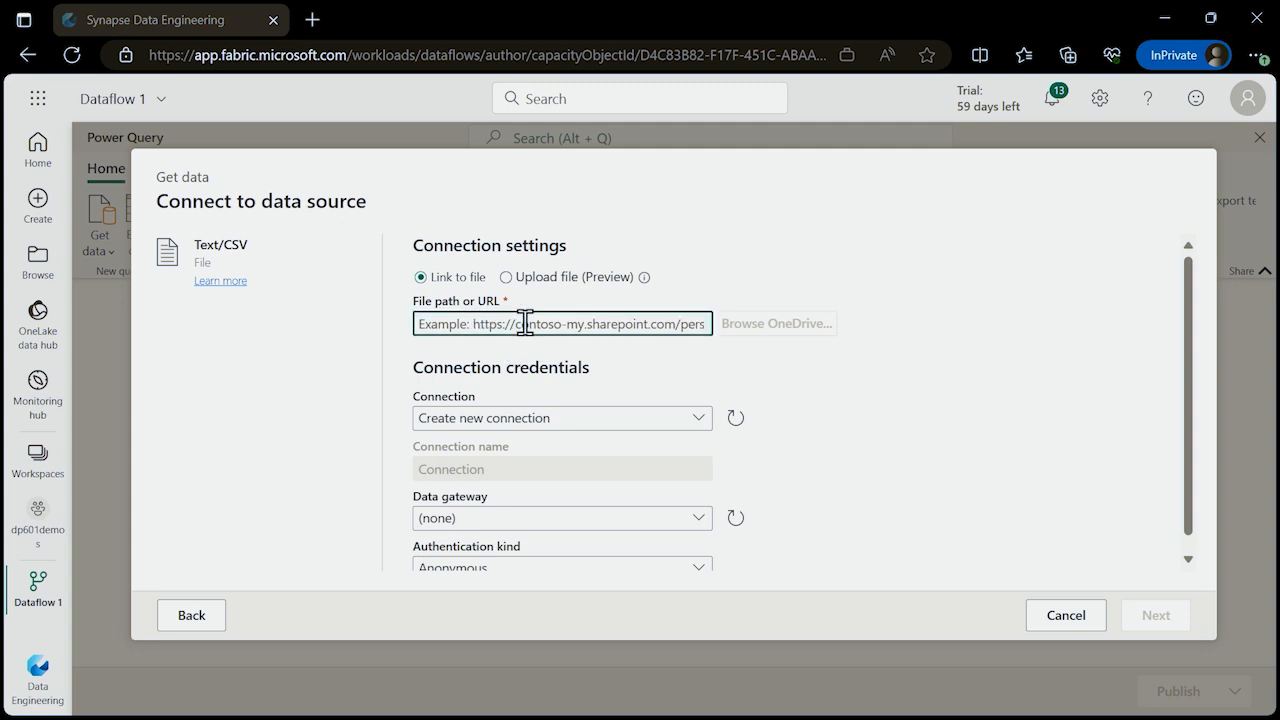
key(ctrl+v)
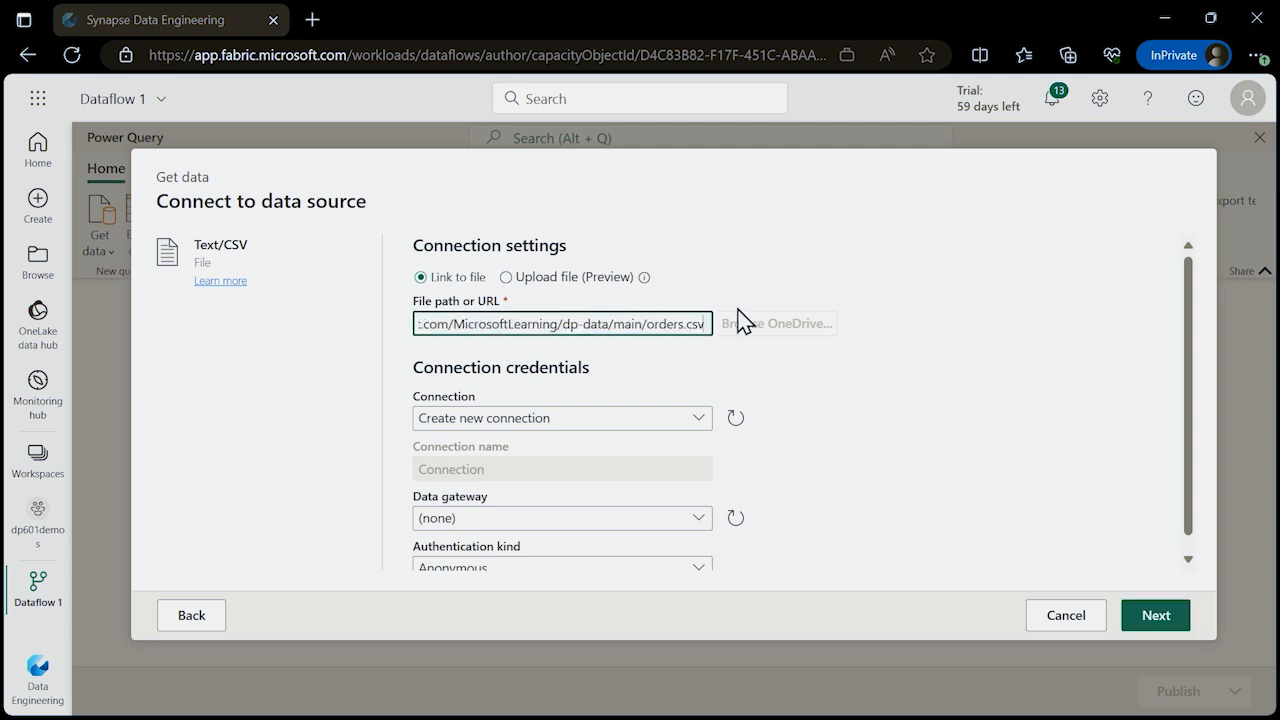
Examine the full file URL in the connection settings, from its beginning to the orders.csv file name.
drag(642, 323, 406, 338)
click(653, 325)
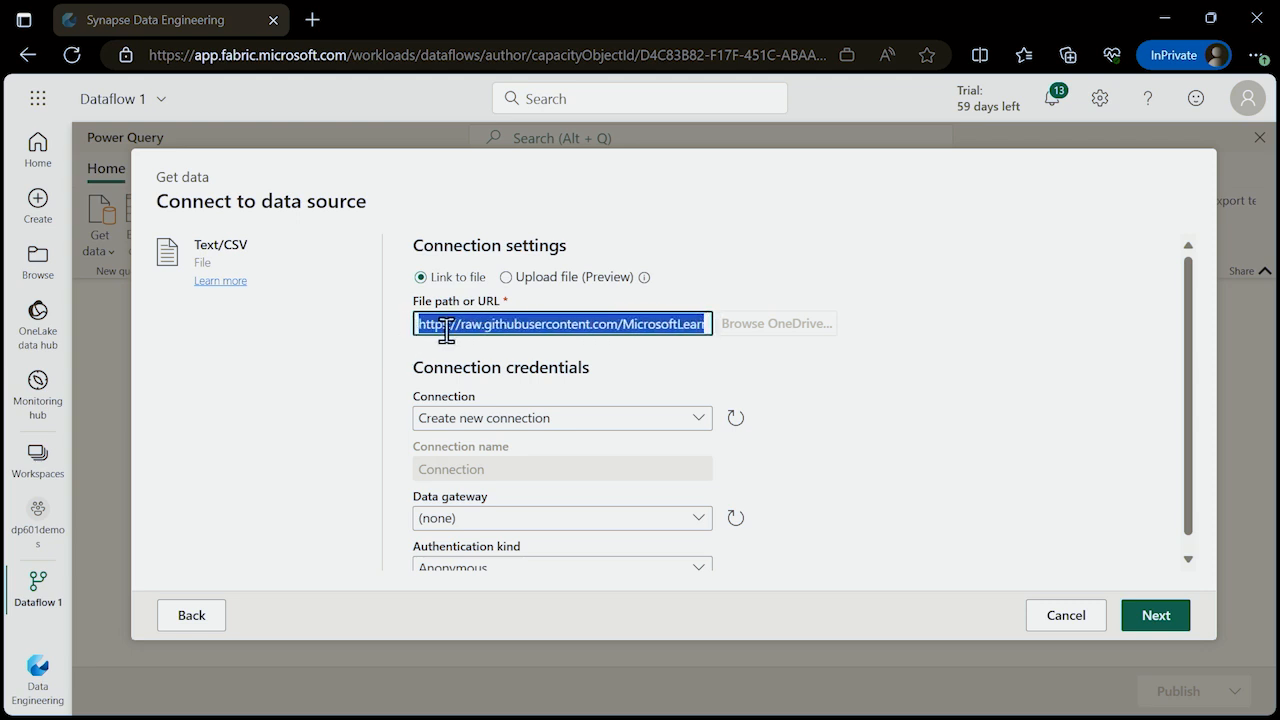
click(423, 323)
drag(421, 323, 665, 323)
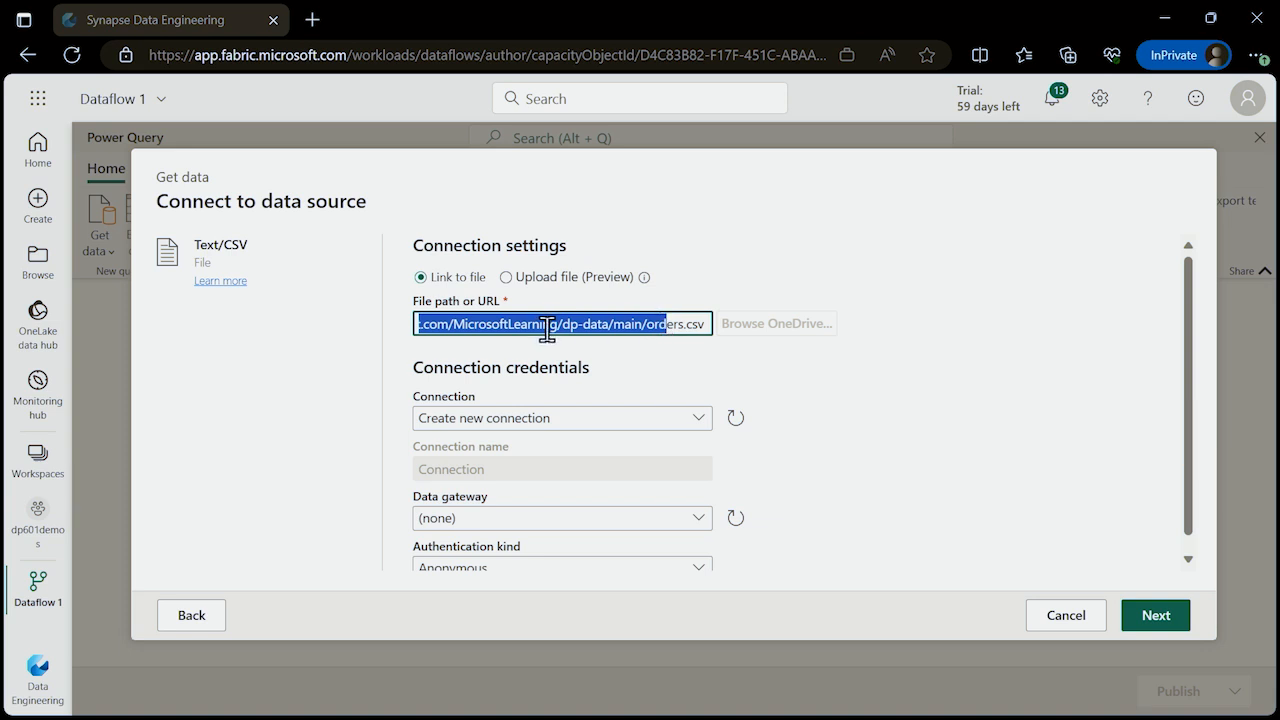
click(686, 324)
drag(704, 324, 645, 324)
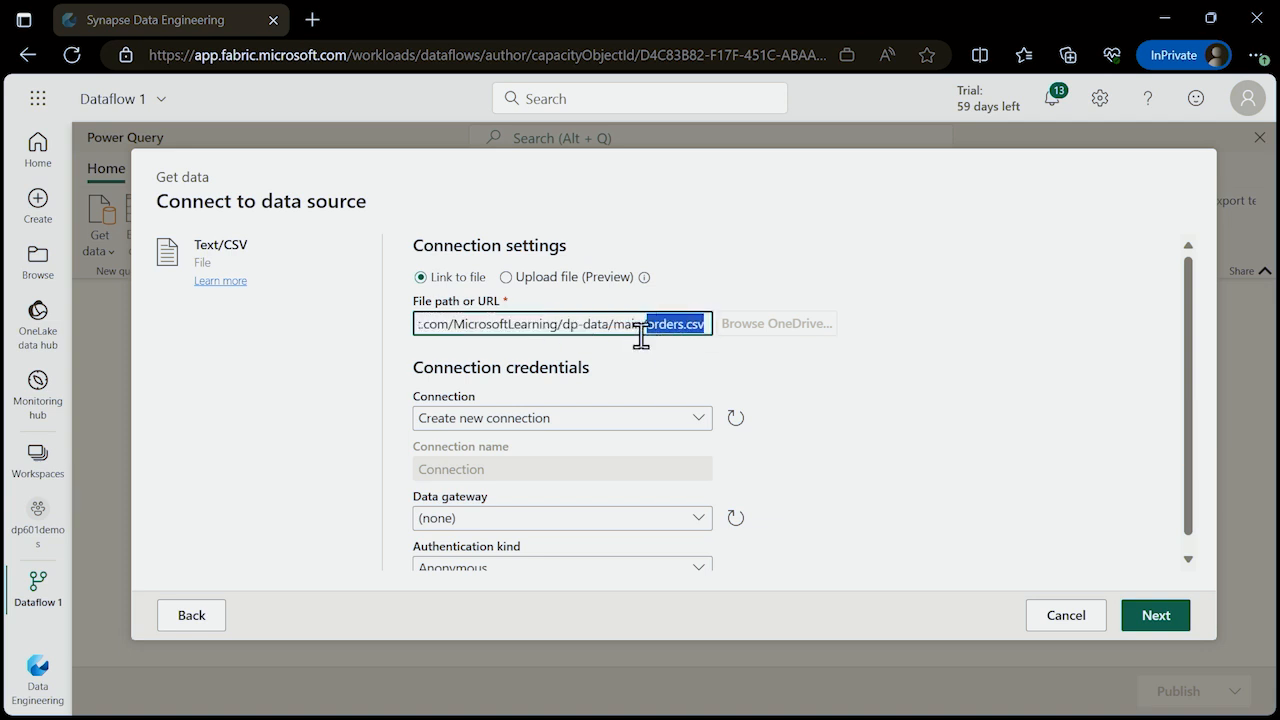
click(404, 334)
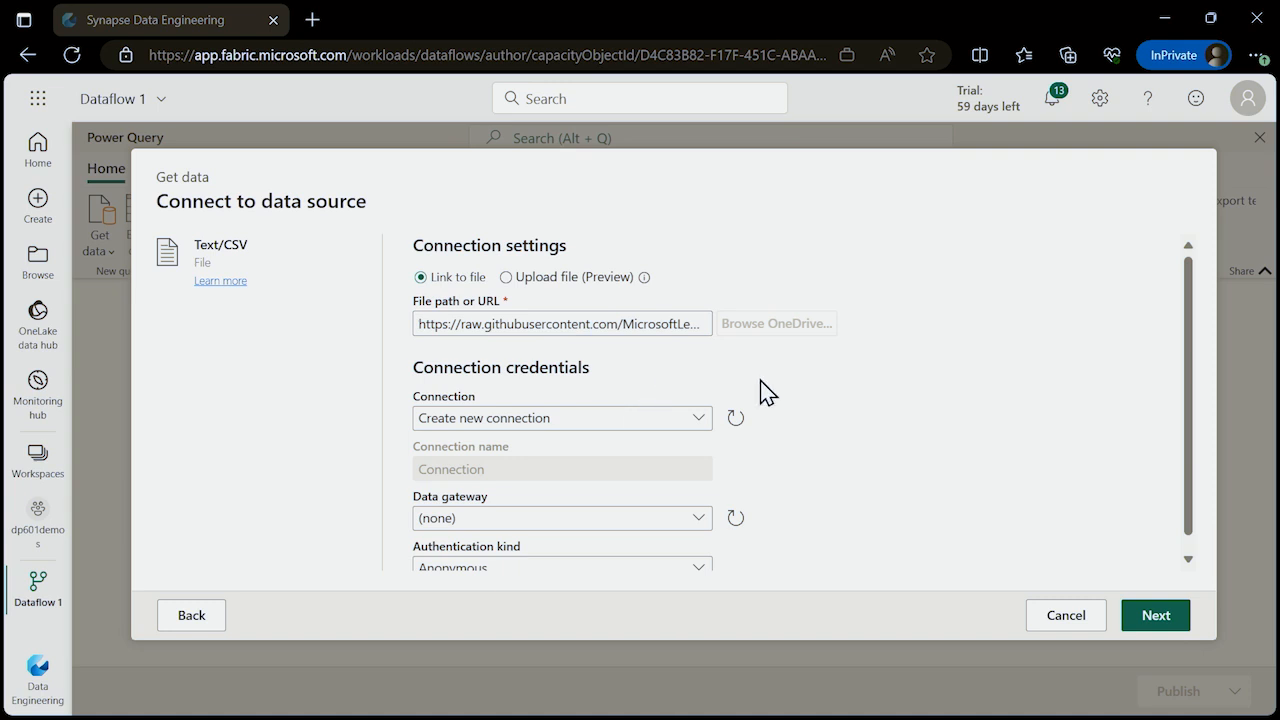
Connect to the CSV file with a new anonymous connection and create the query from the previewed data.
scroll(806, 406, down, 1)
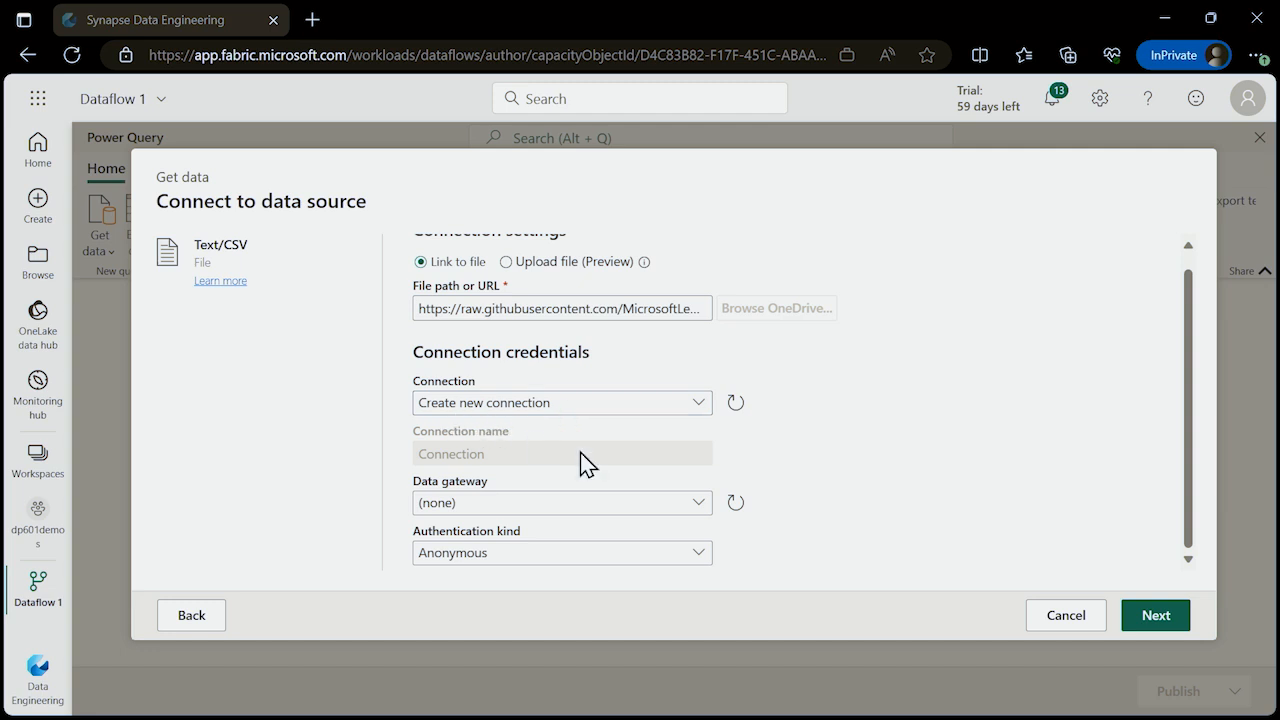
click(1140, 620)
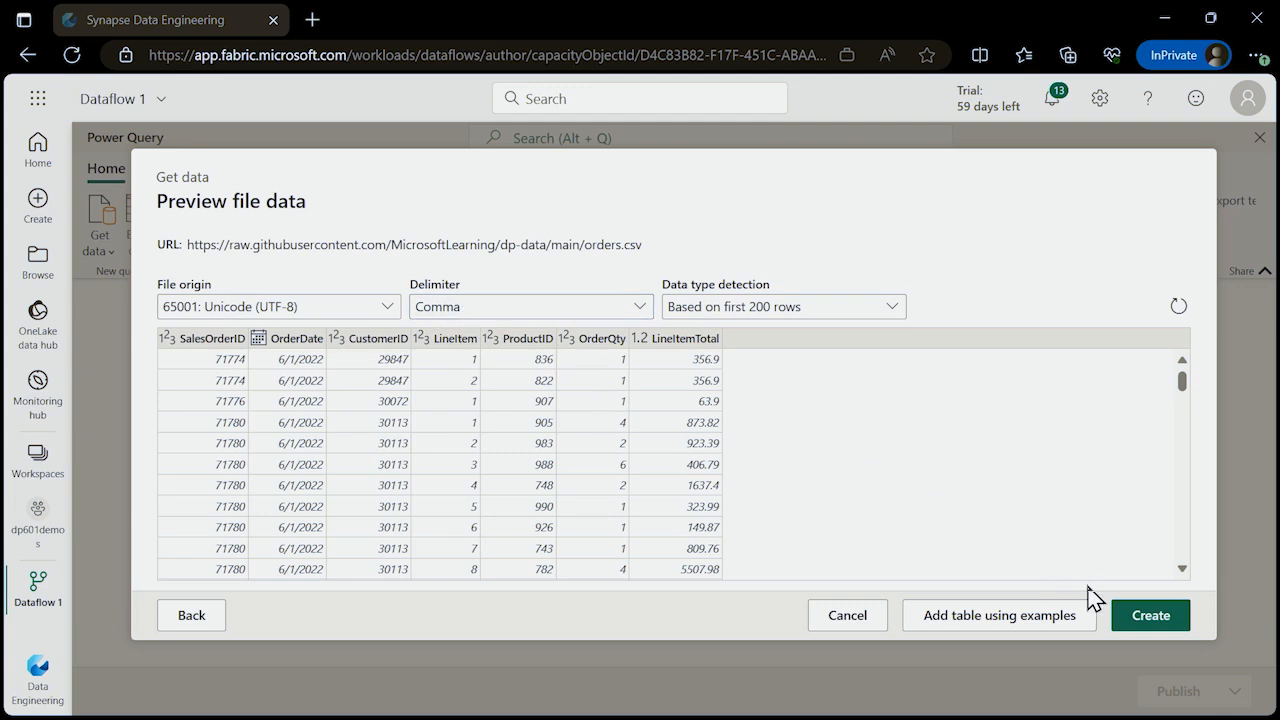
click(1152, 618)
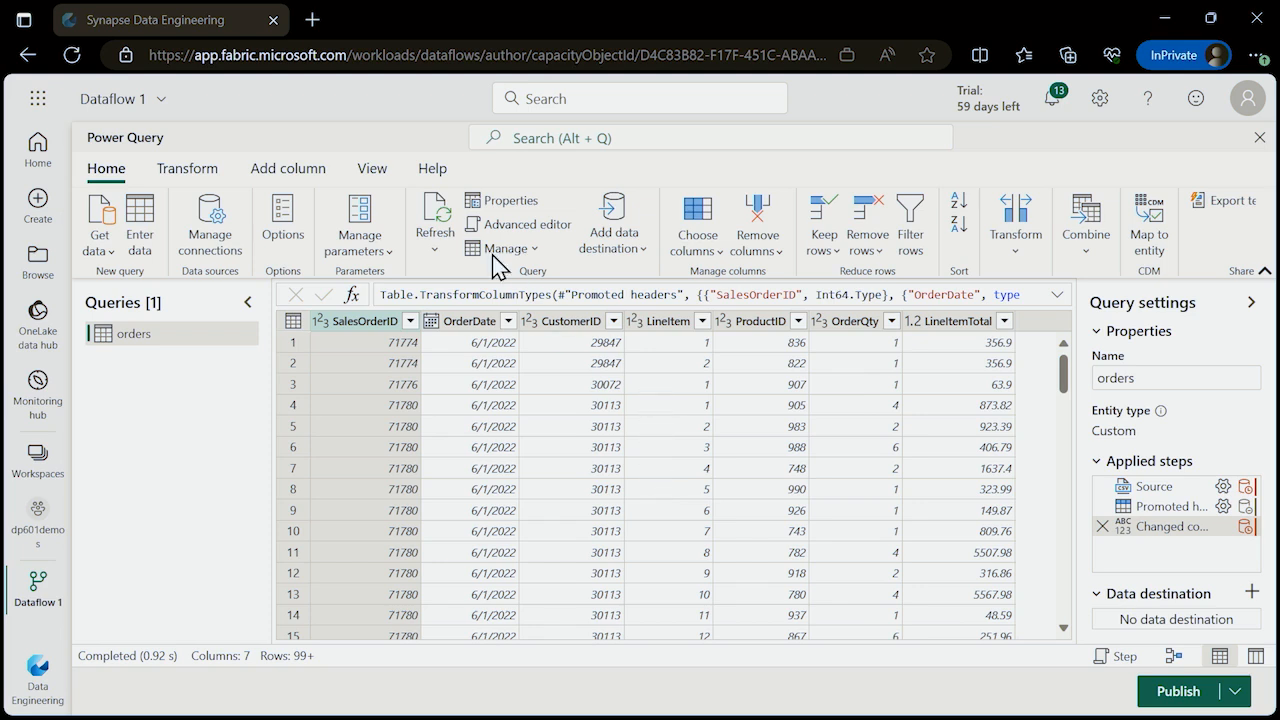
Start a custom column for the orders query, named MonthNo, with the Whole number data type.
click(292, 170)
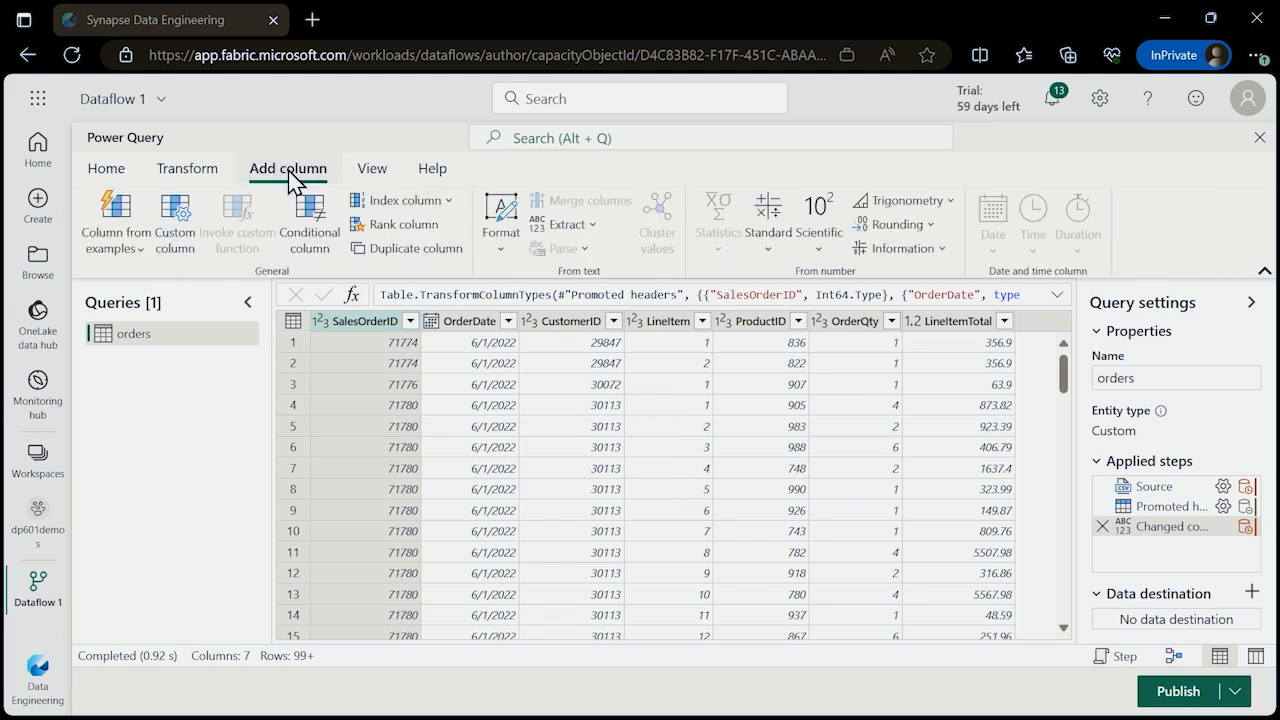
click(178, 218)
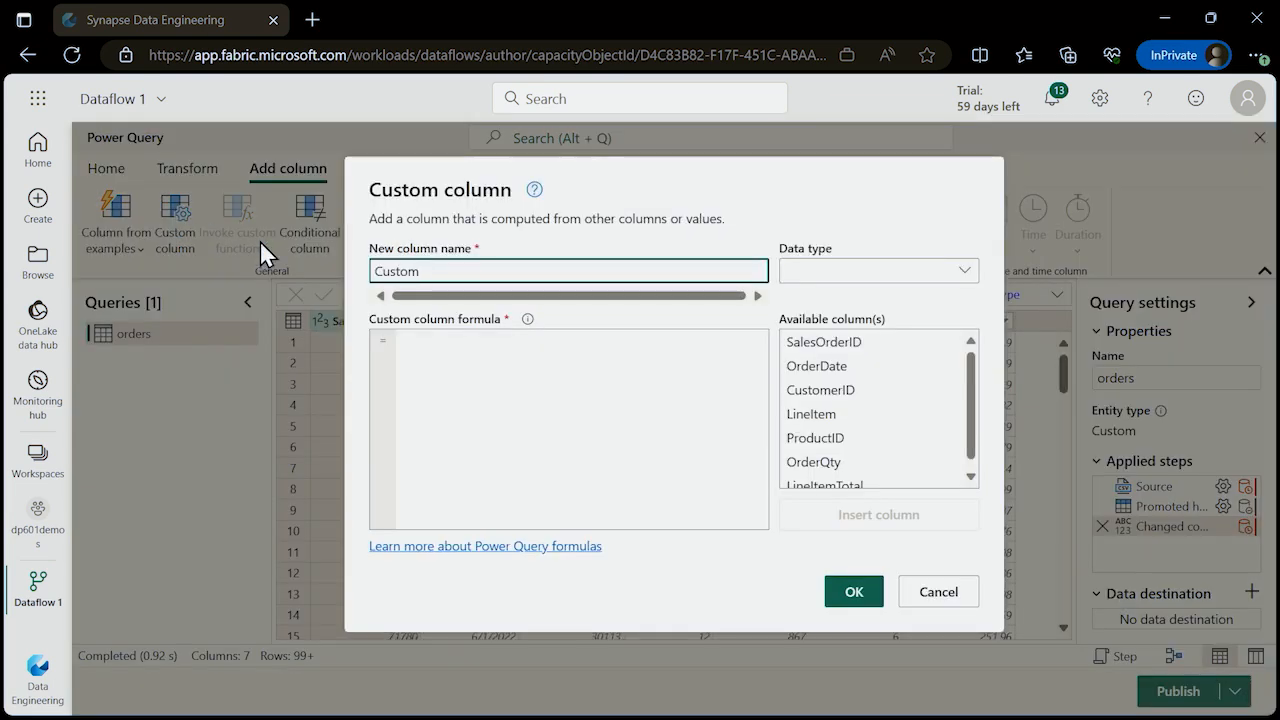
drag(438, 271, 368, 270)
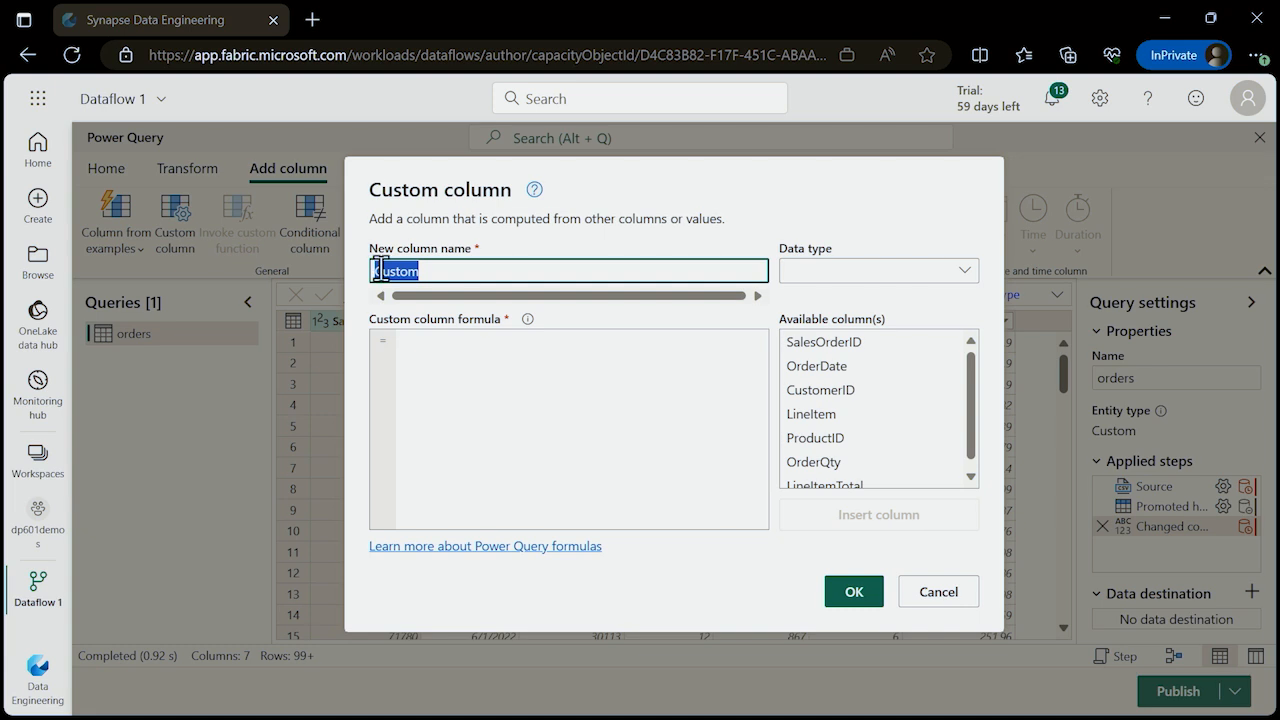
text(MonthNo)
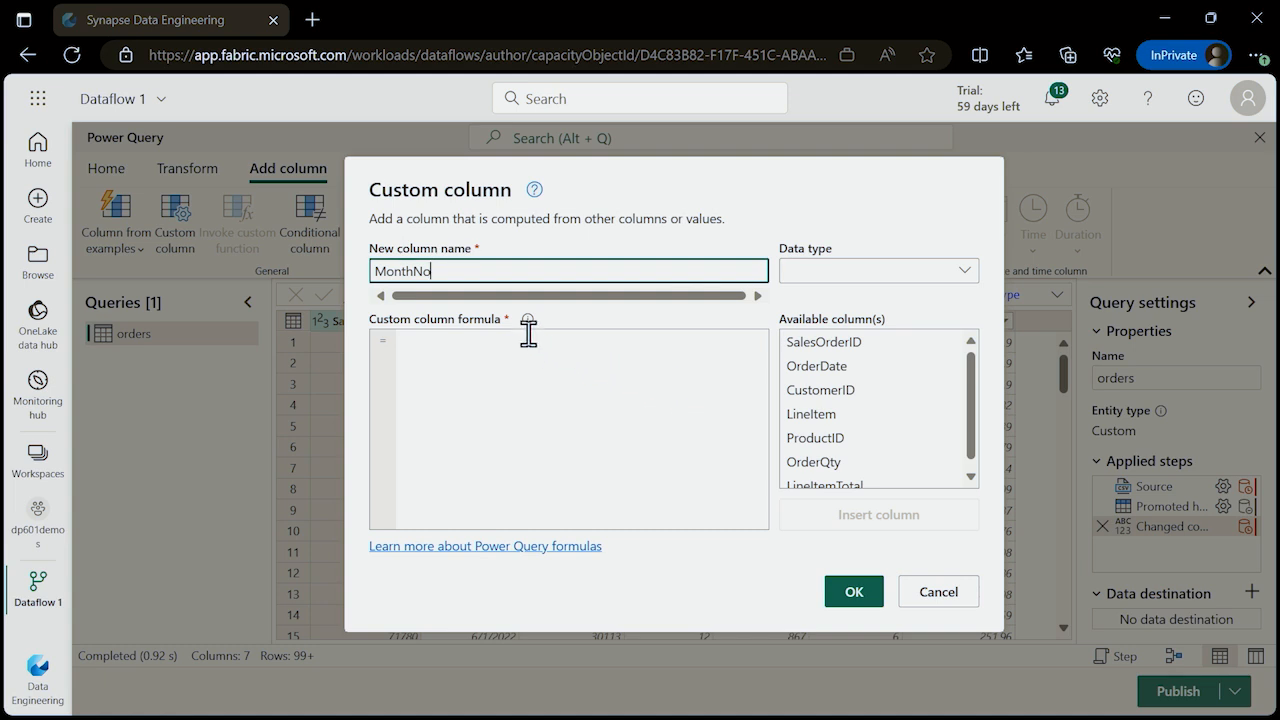
click(831, 283)
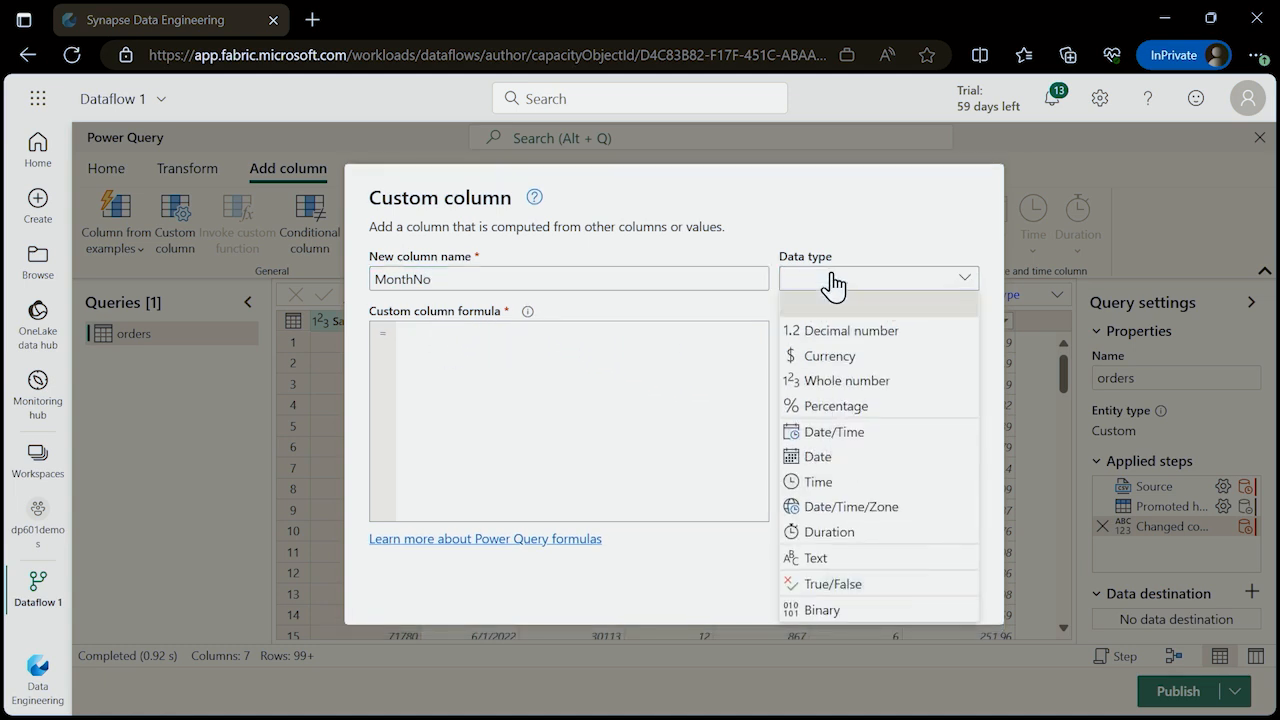
click(864, 392)
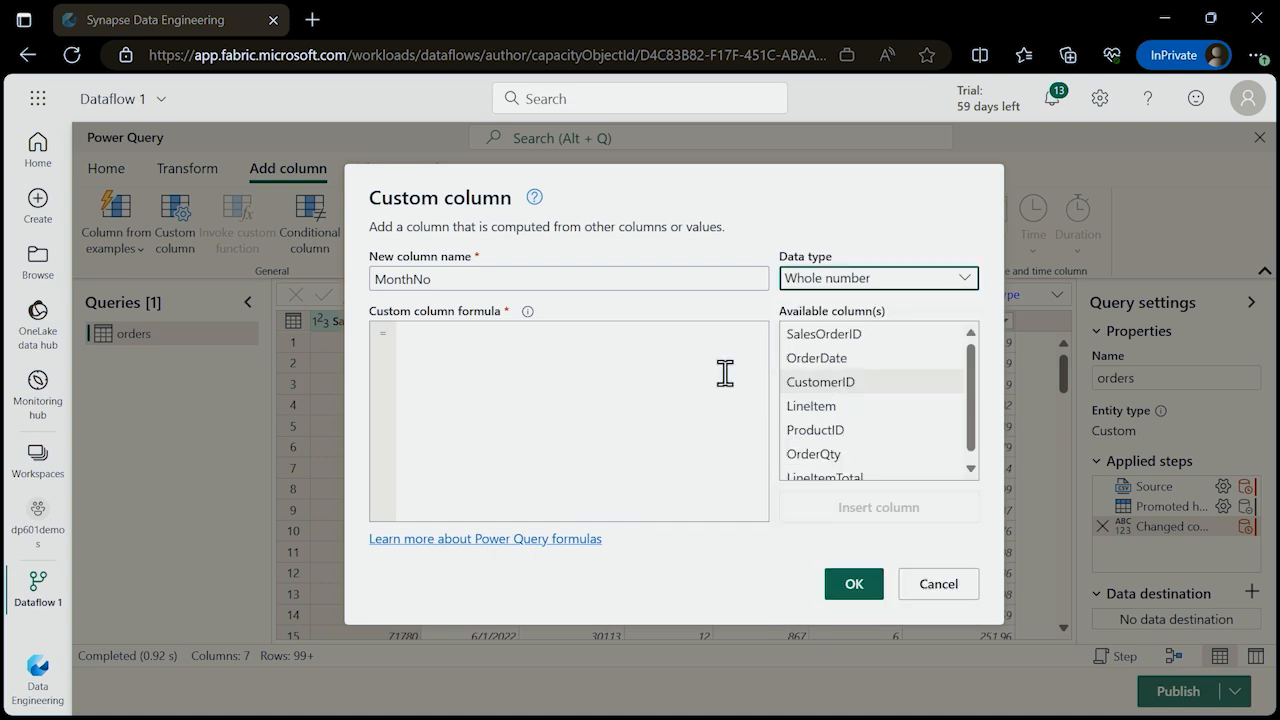
Add the column with the formula Date.Month([OrderDate]) and review its values in the orders table.
scroll(857, 447, down, 1)
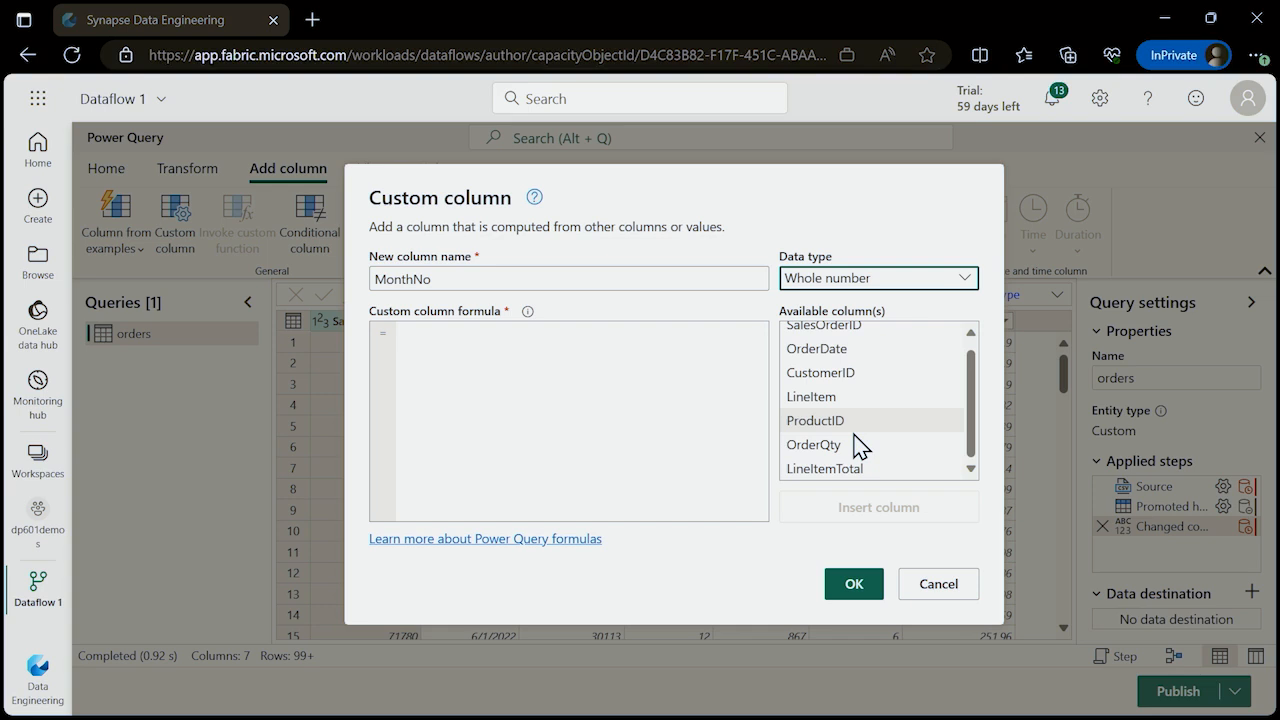
scroll(857, 447, up, 1)
click(460, 345)
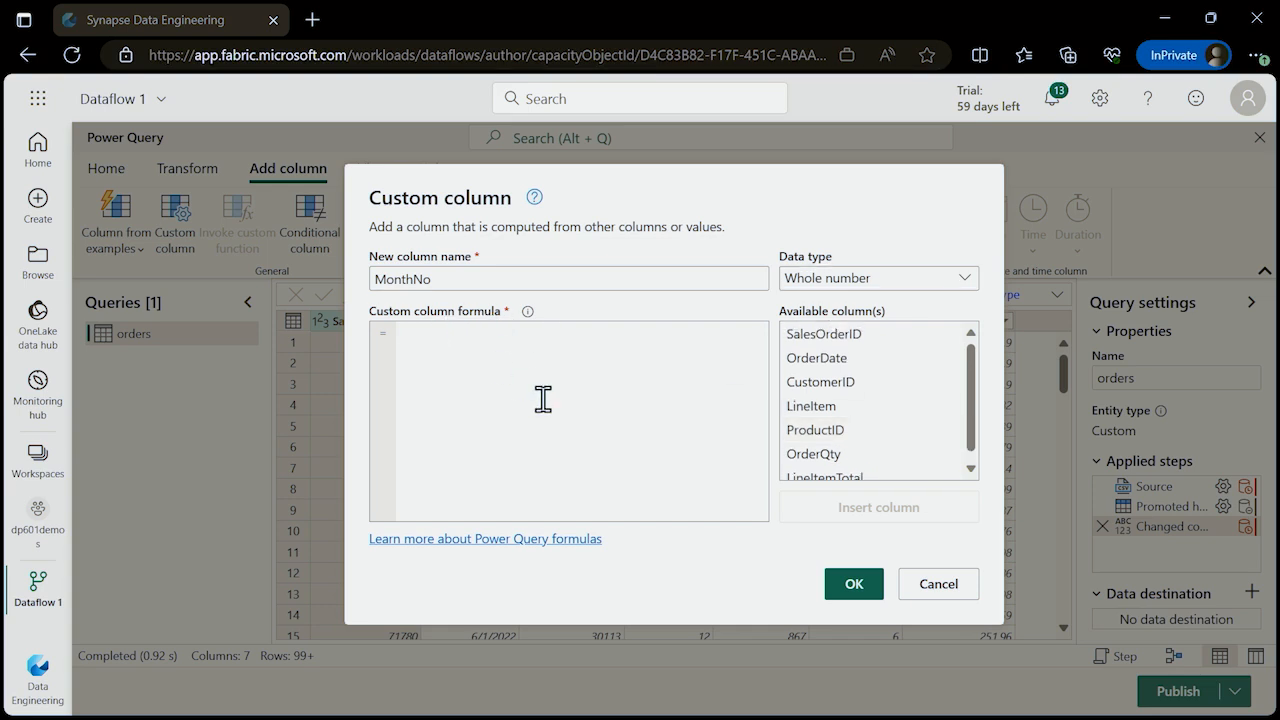
text(Date.Month([OrderDate)
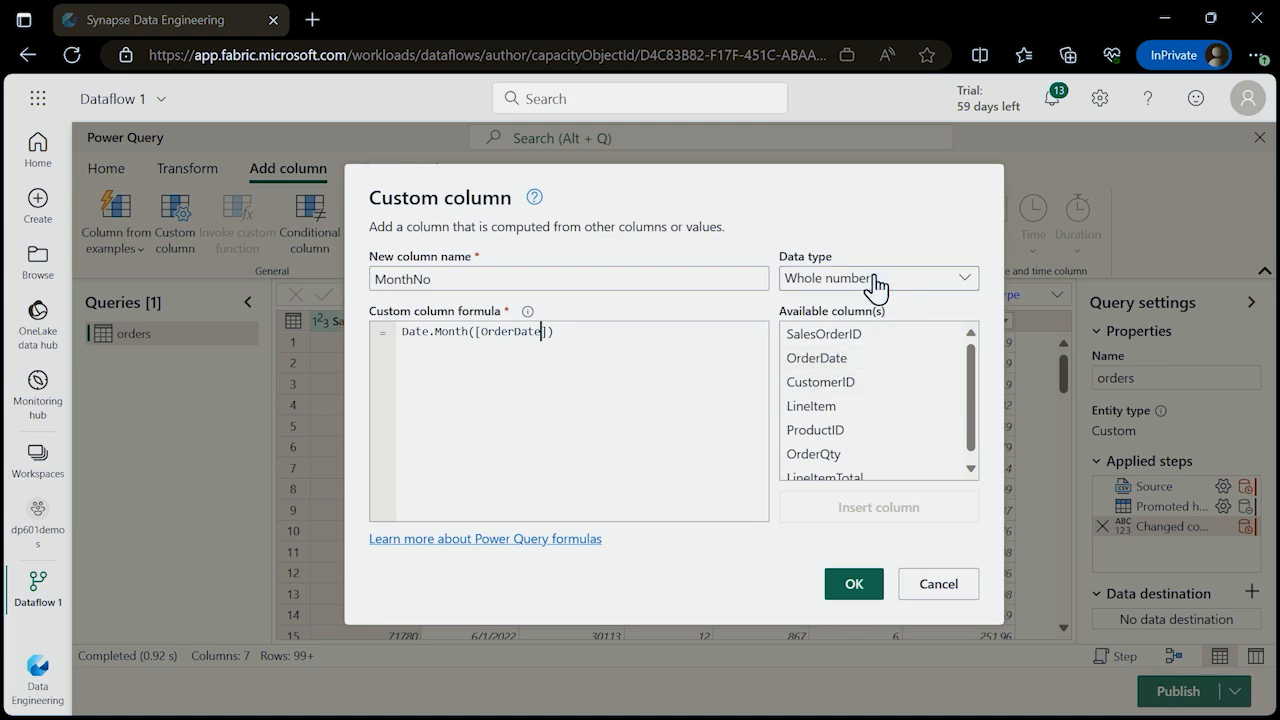
click(853, 584)
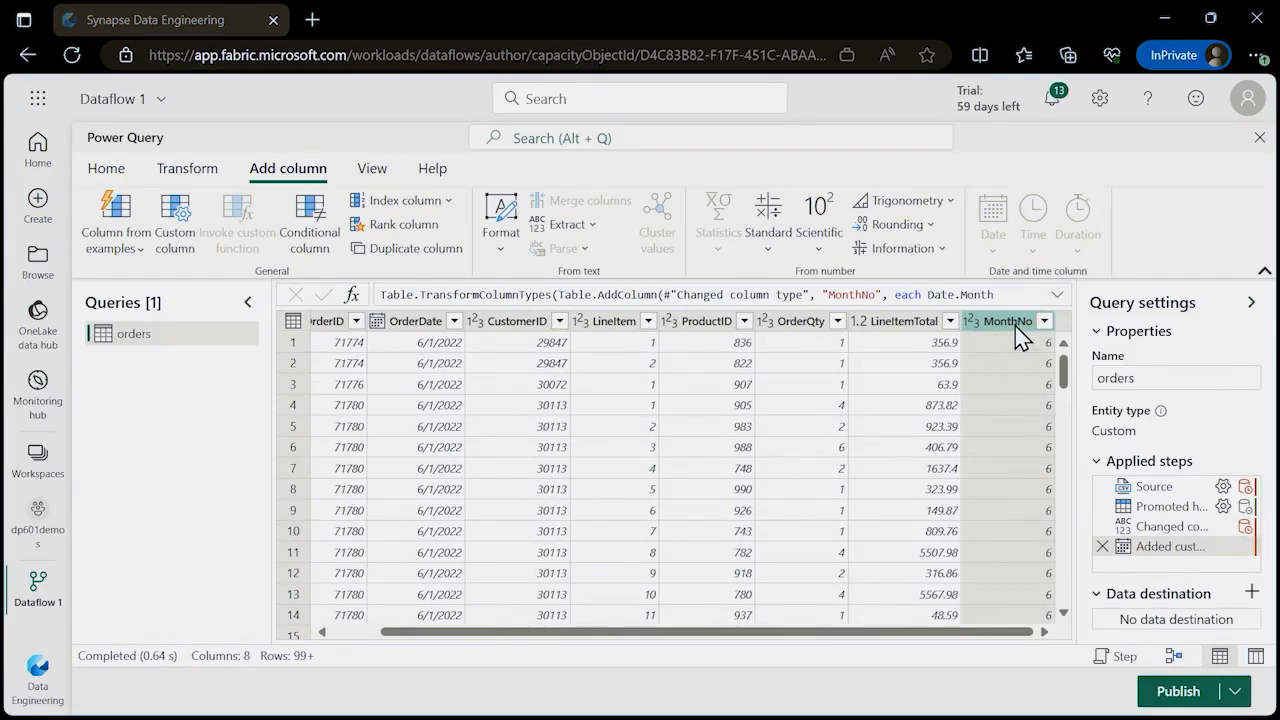
scroll(1025, 483, down, 2)
scroll(1025, 483, down, 3)
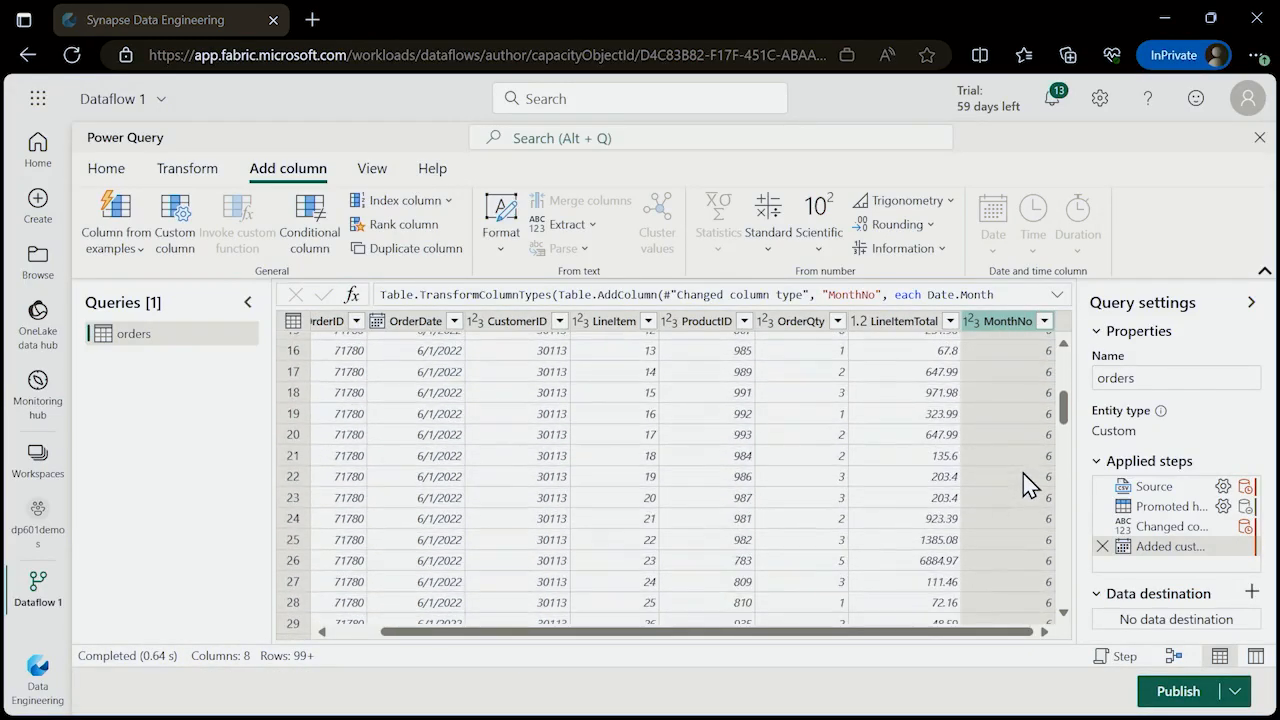
scroll(1025, 483, up, 5)
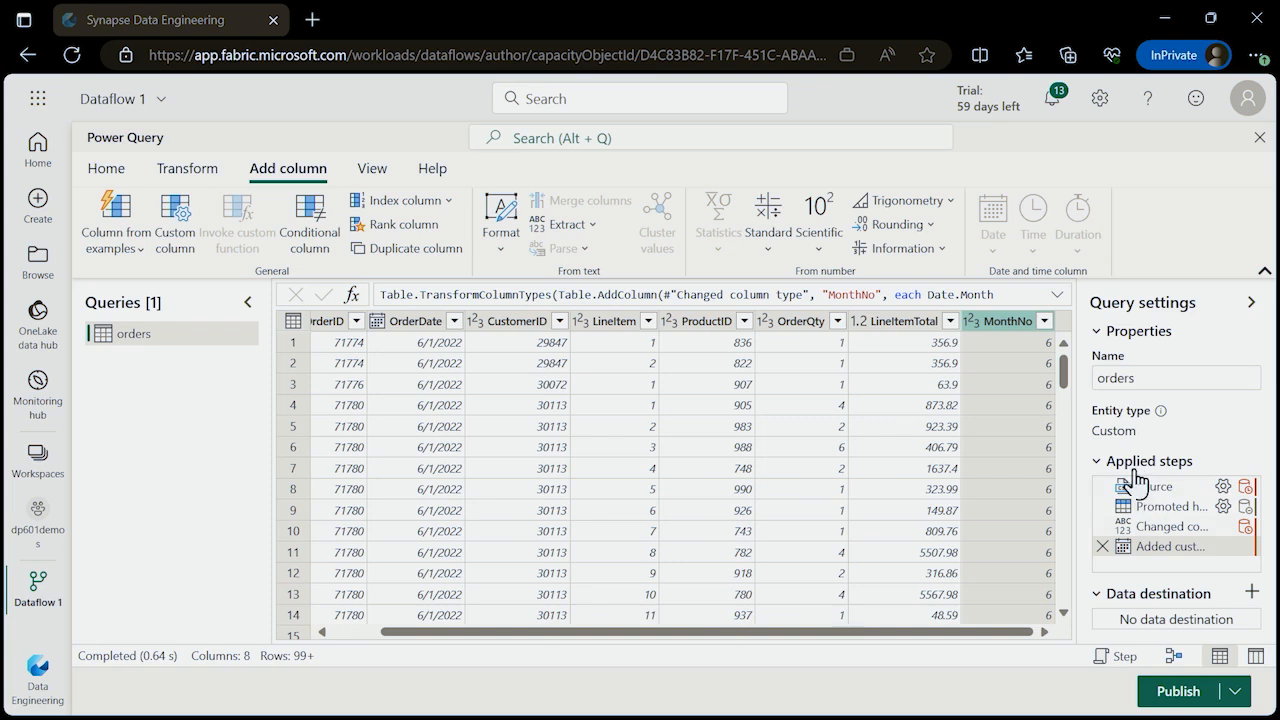
mouse_move(1150, 552)
Add a Lakehouse data destination to the orders query, using a new connection with the signed-in organizational account.
click(106, 170)
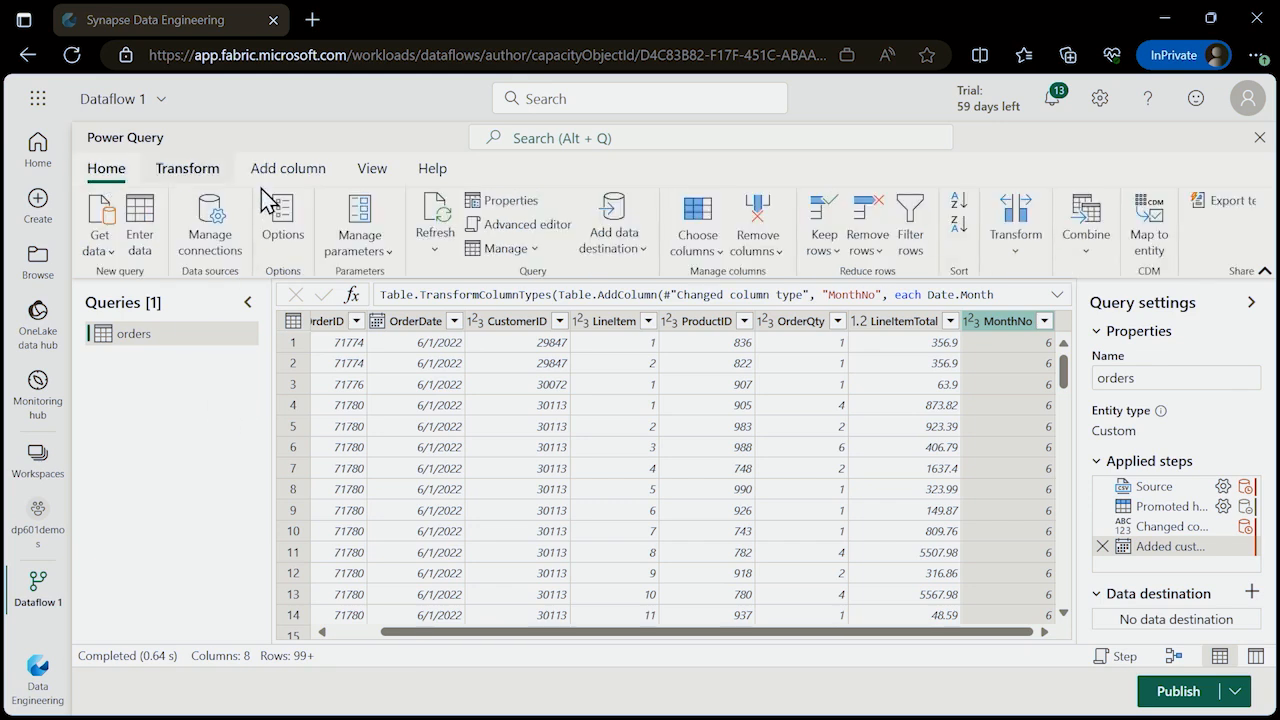
click(618, 248)
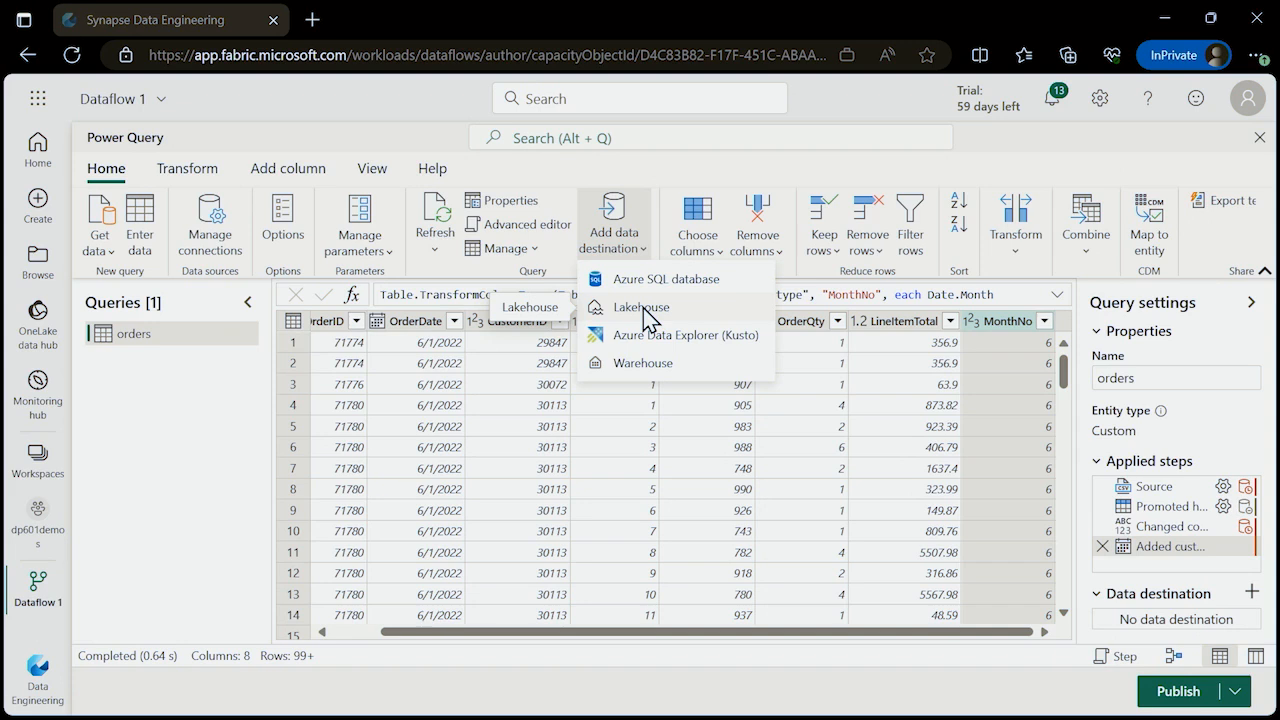
click(645, 318)
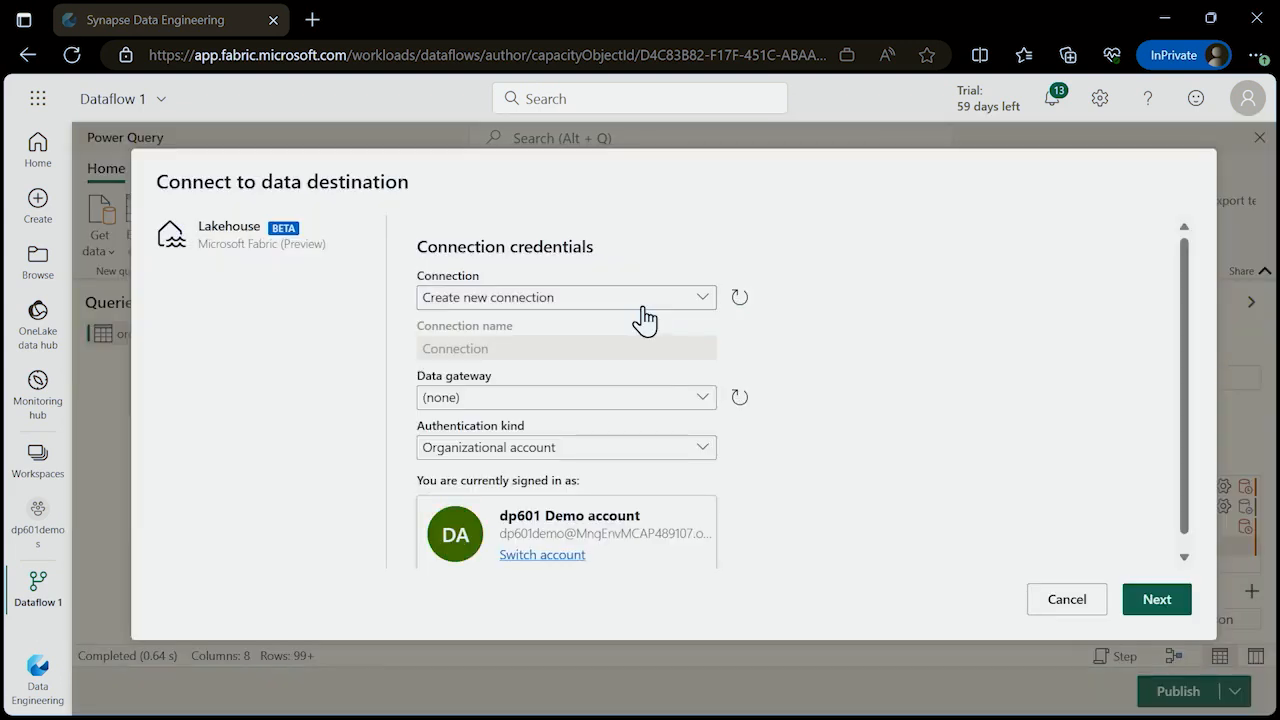
click(586, 303)
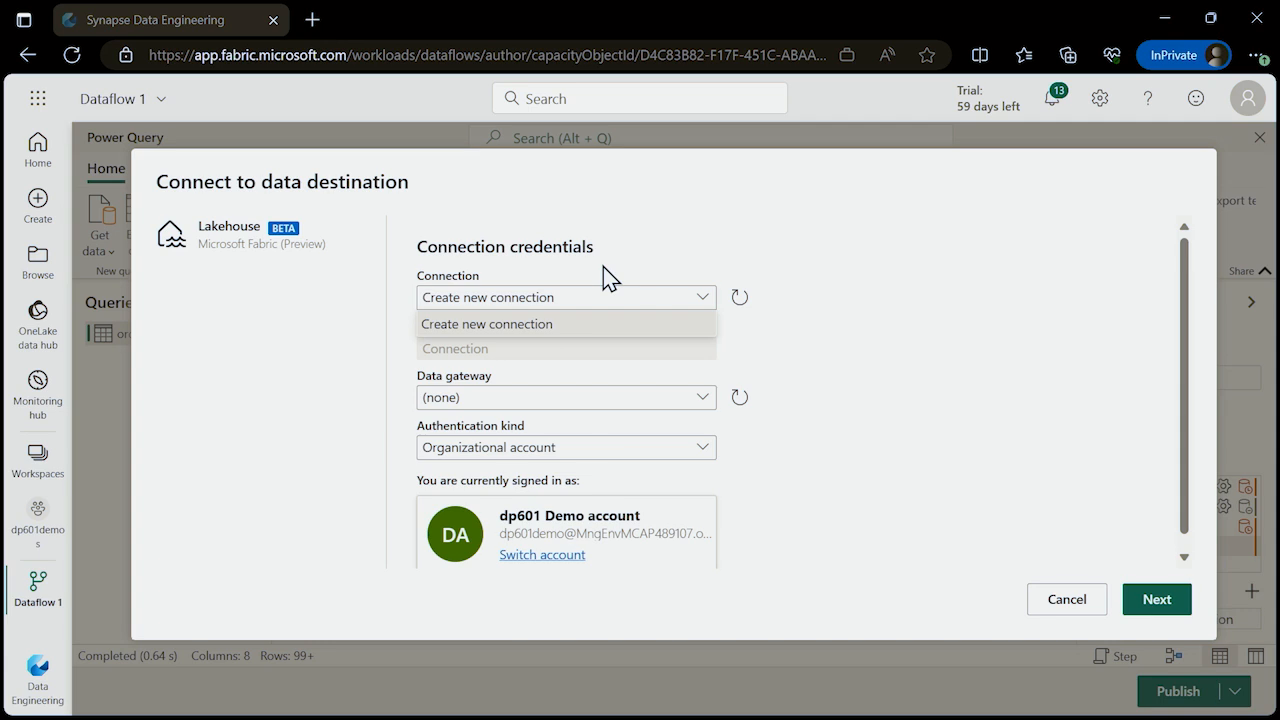
click(808, 380)
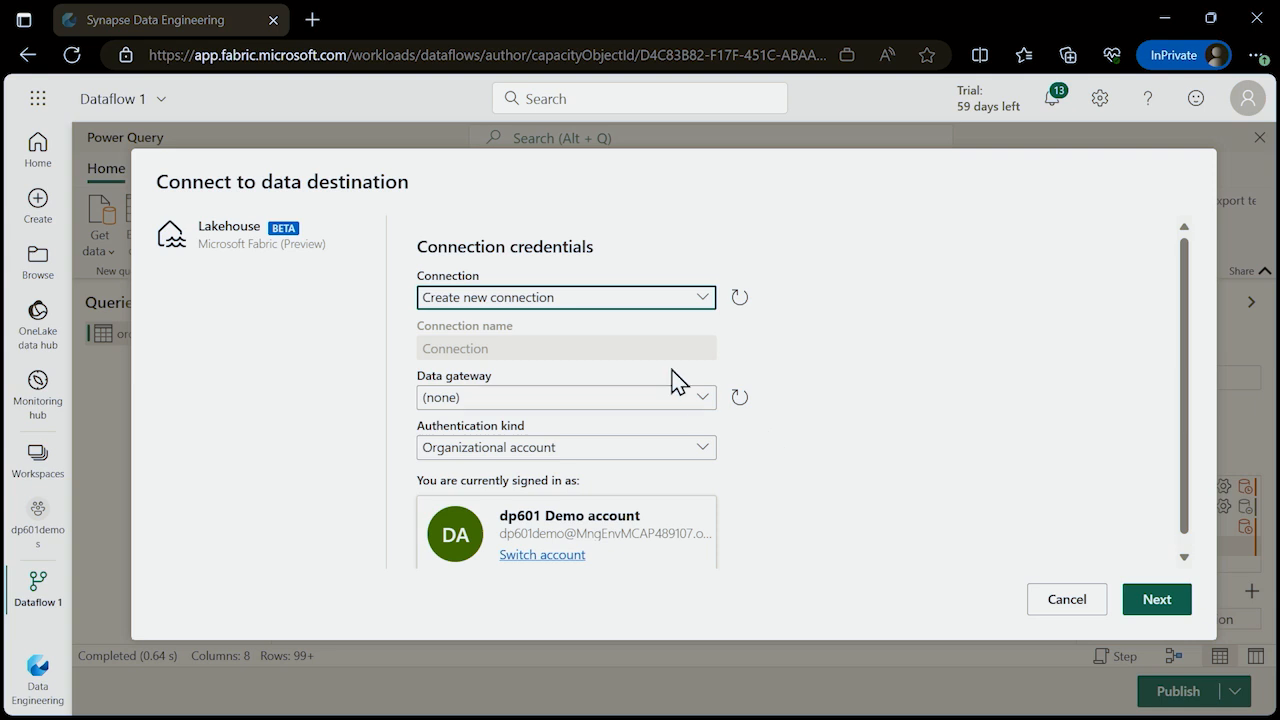
scroll(822, 400, down, 1)
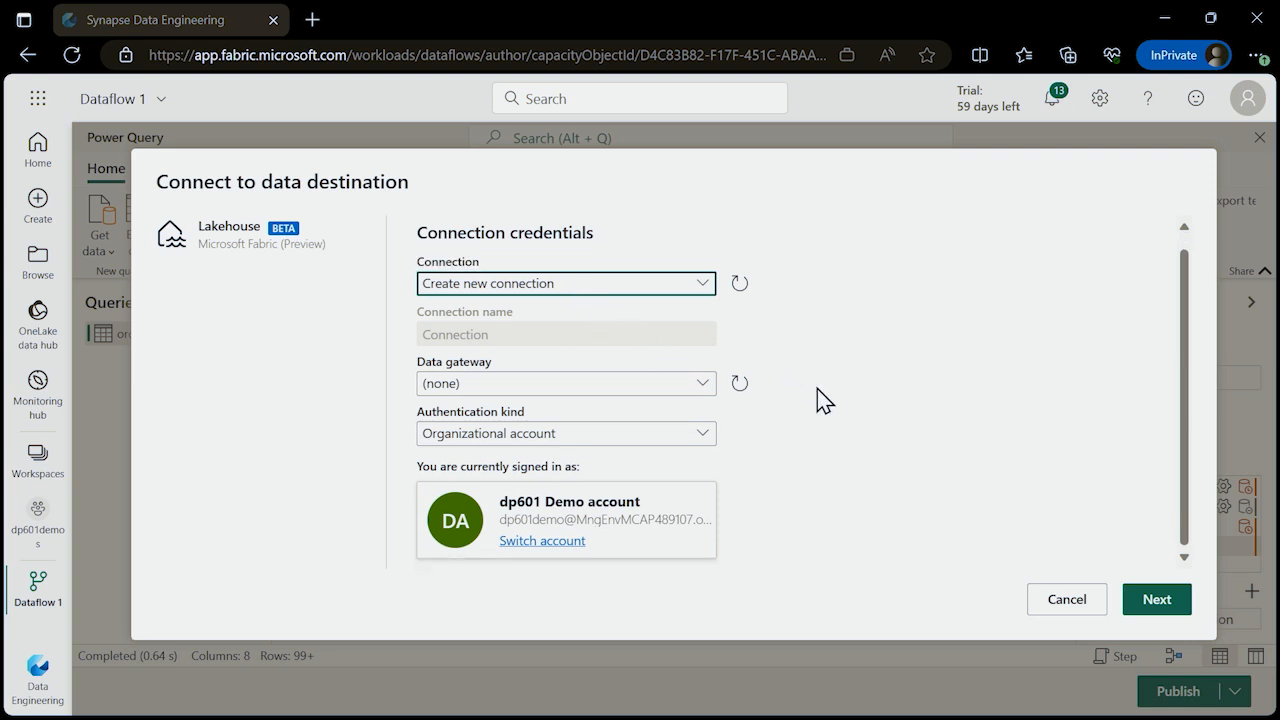
click(1156, 601)
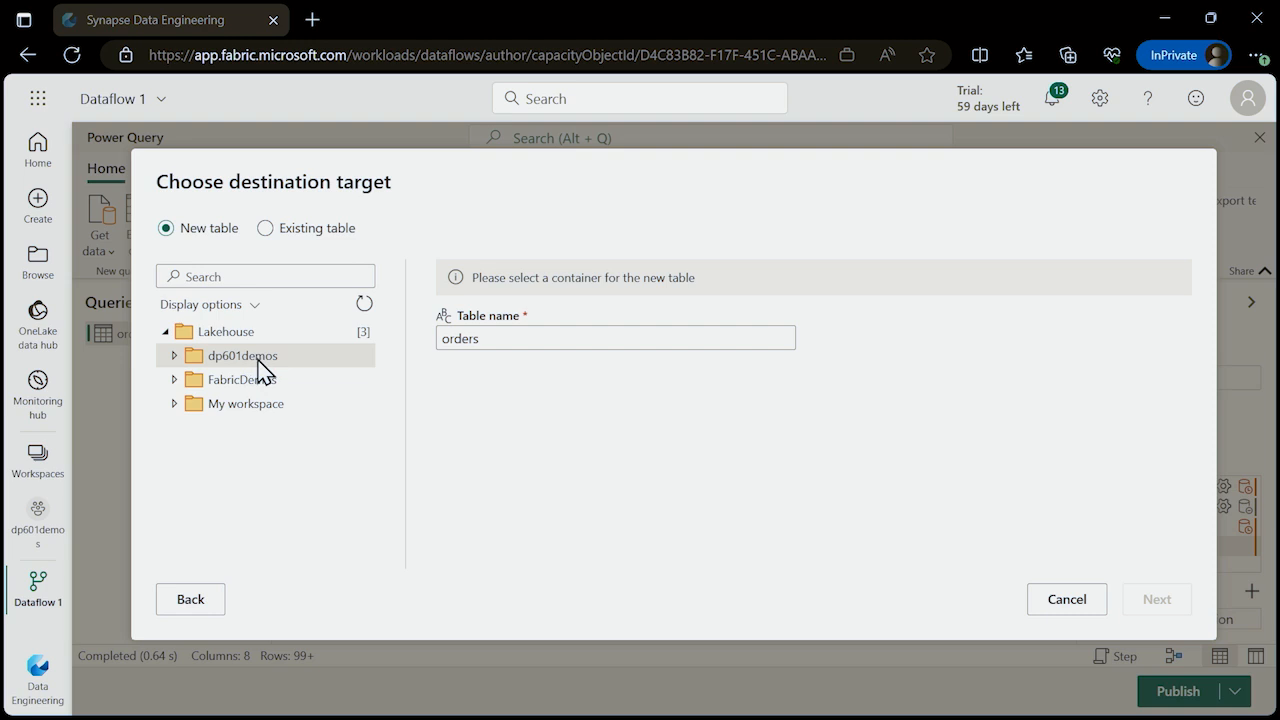
Choose the Lakehouse in the dp601demos workspace as the target for a new table named orders.
drag(494, 340, 437, 341)
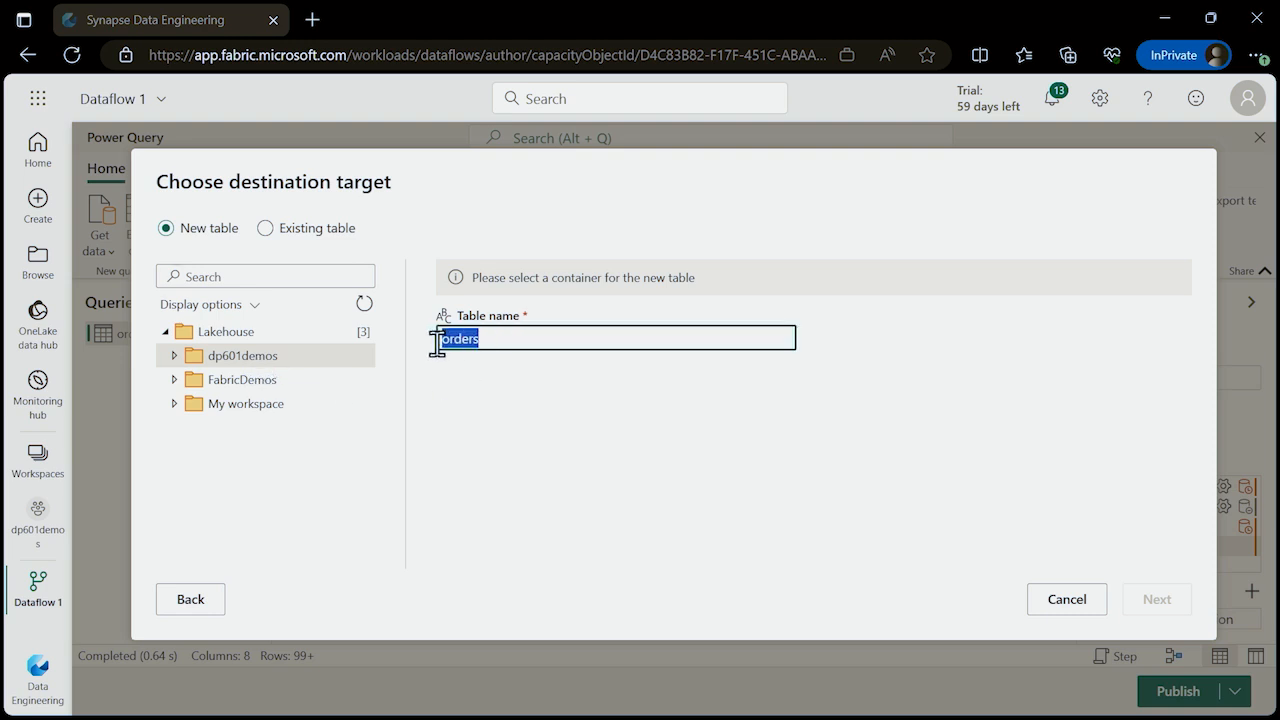
click(505, 371)
click(174, 355)
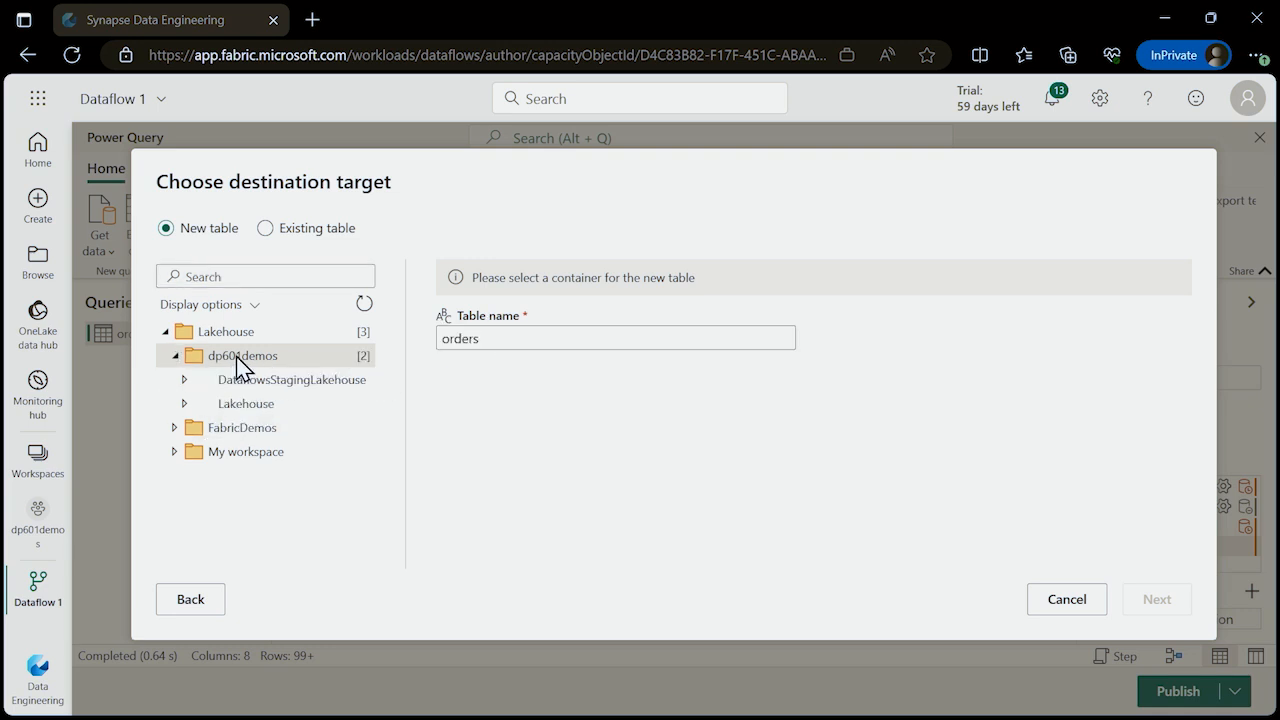
click(242, 405)
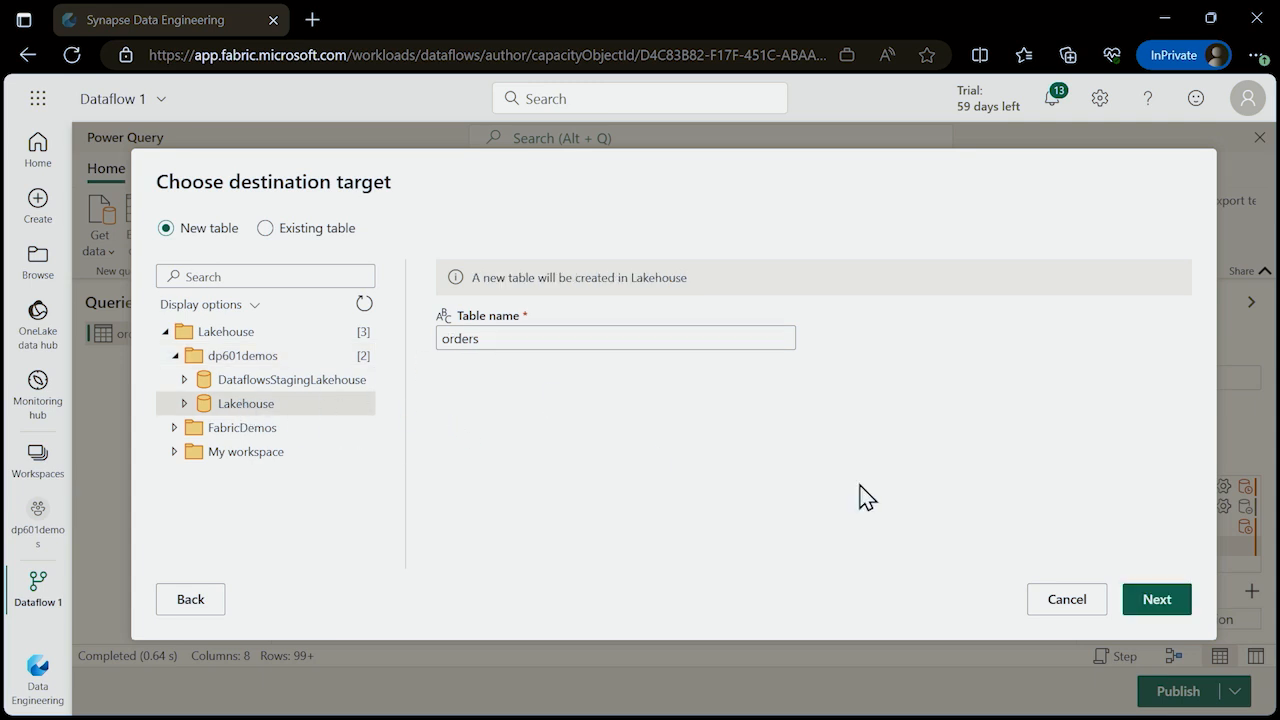
click(1159, 604)
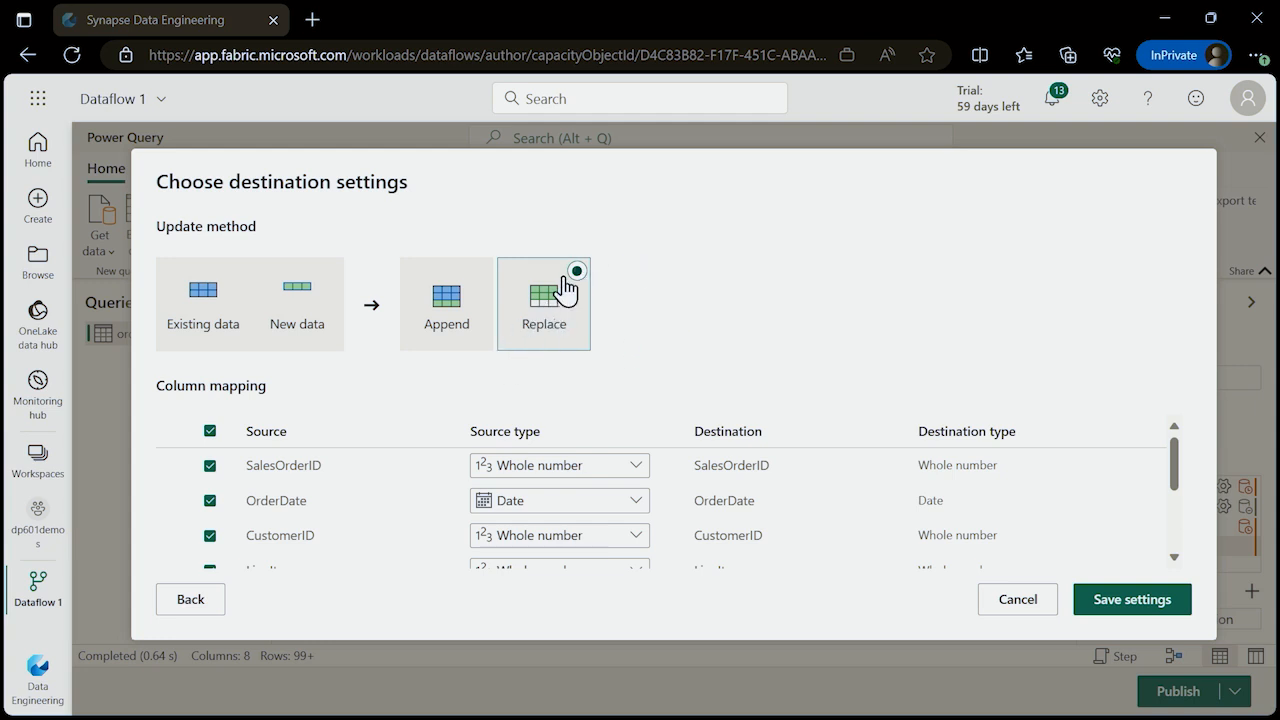
click(446, 302)
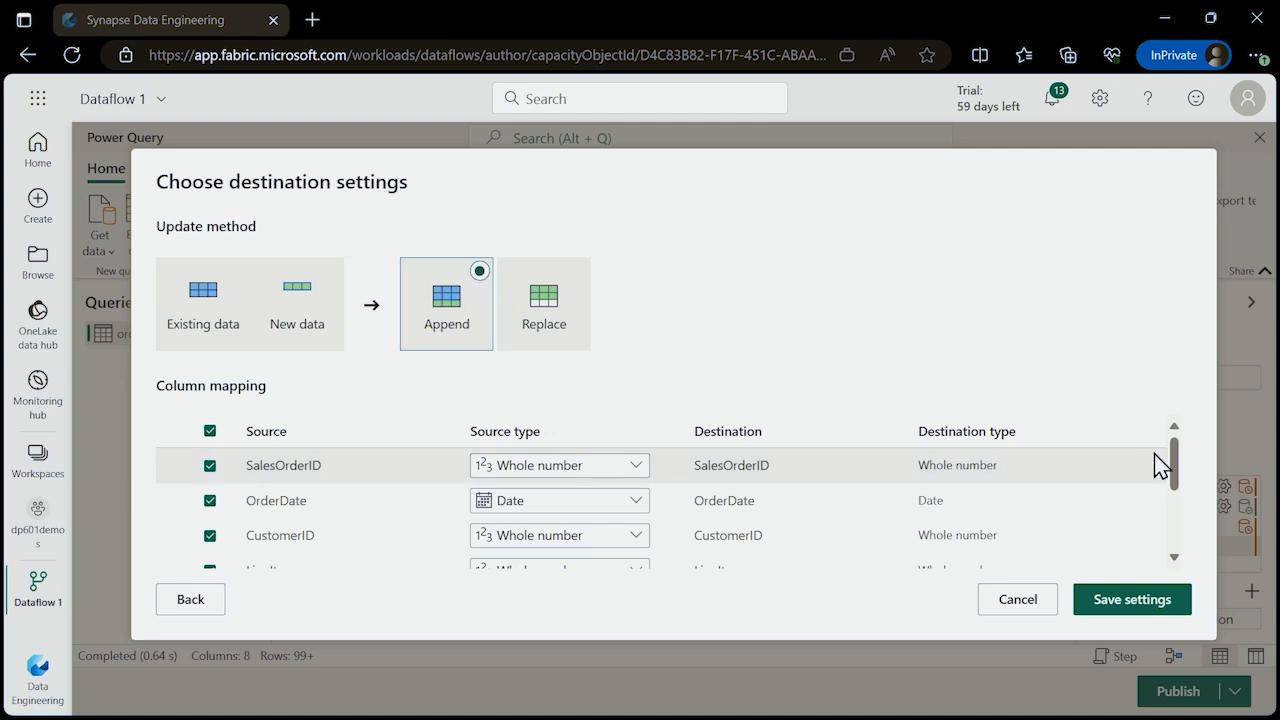
drag(1176, 466, 1178, 470)
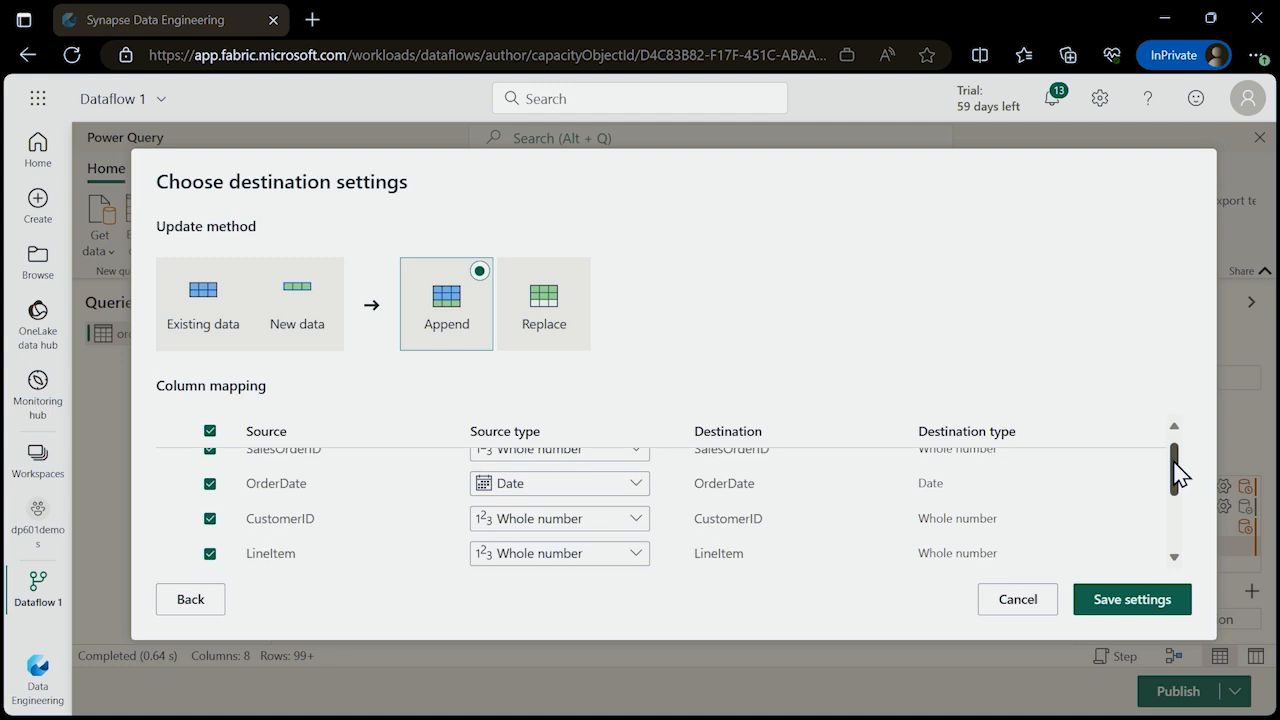
mouse_move(1176, 466)
mouse_down()
mouse_move(1171, 491)
mouse_move(1177, 470)
mouse_up()
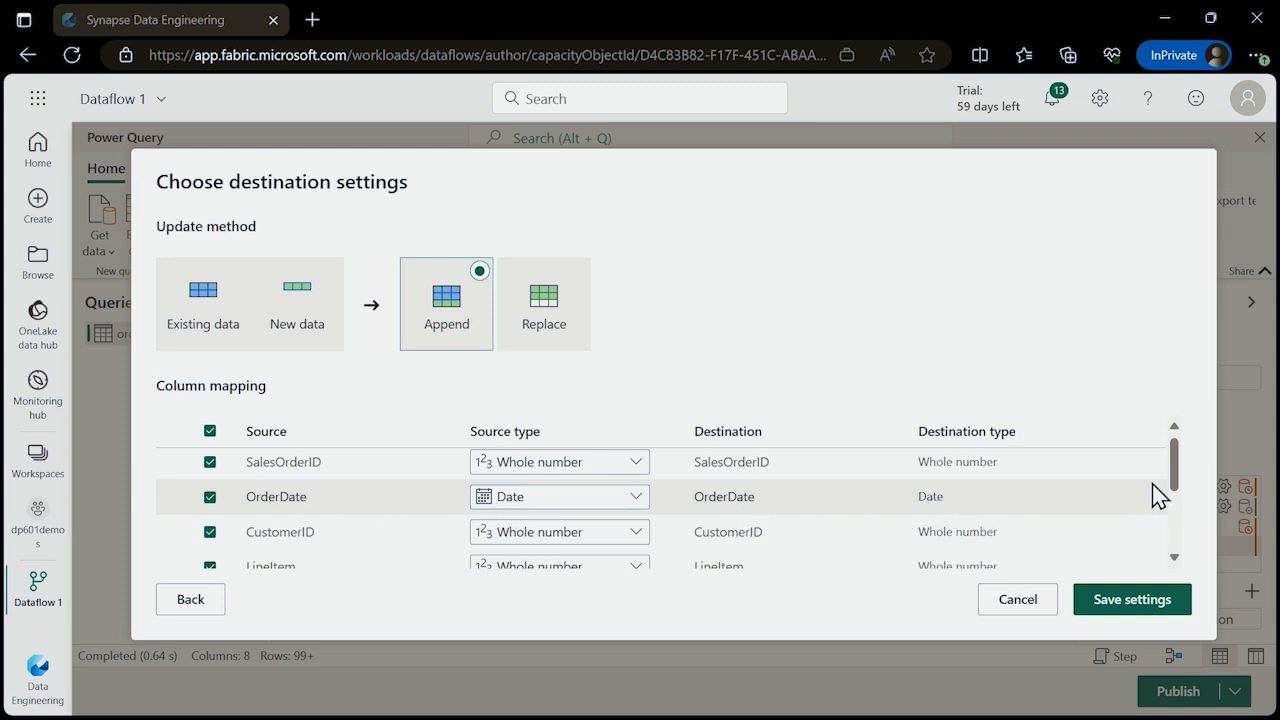
scroll(1178, 482, down, 1)
drag(1178, 482, 1178, 535)
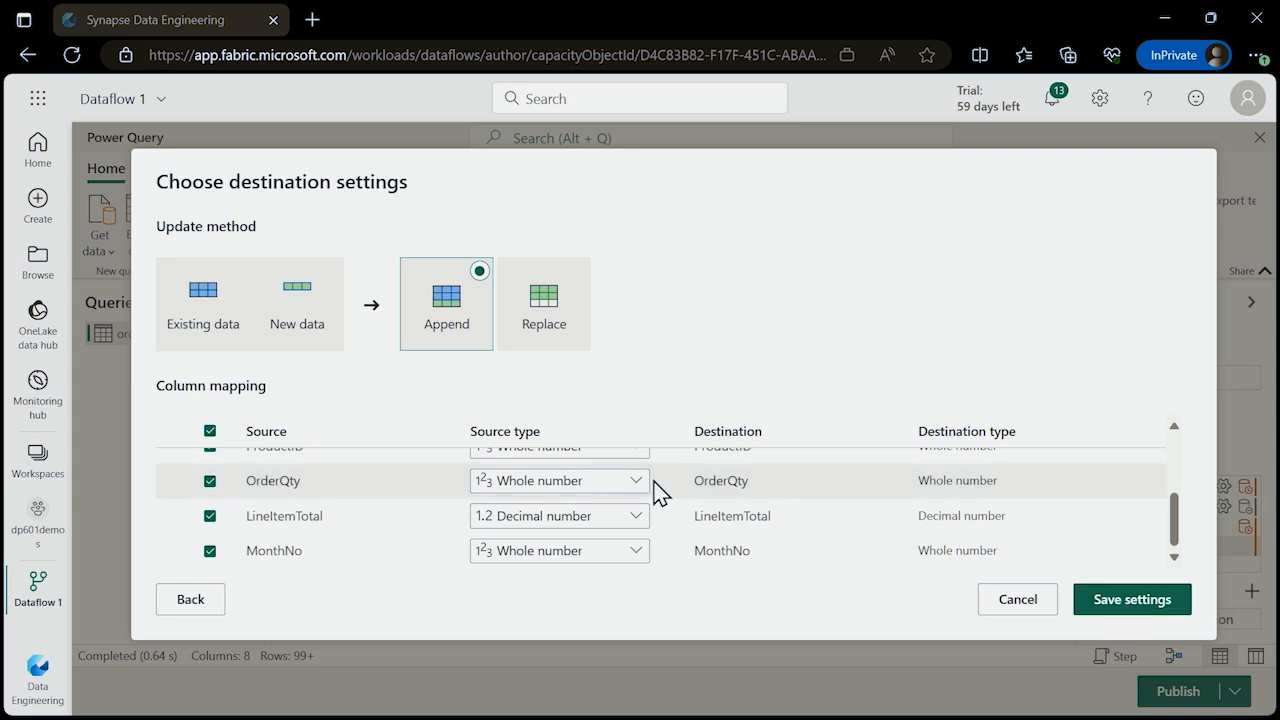
scroll(808, 520, up, 1)
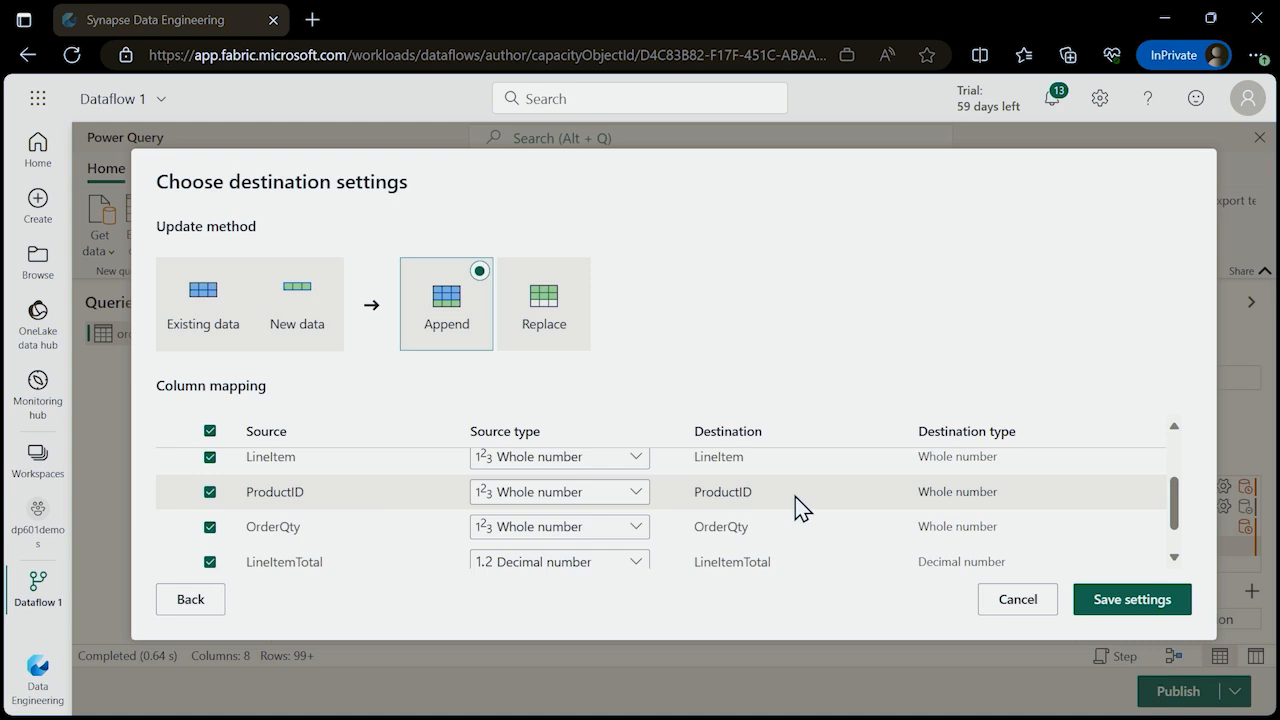
scroll(797, 507, up, 1)
scroll(797, 507, up, 2)
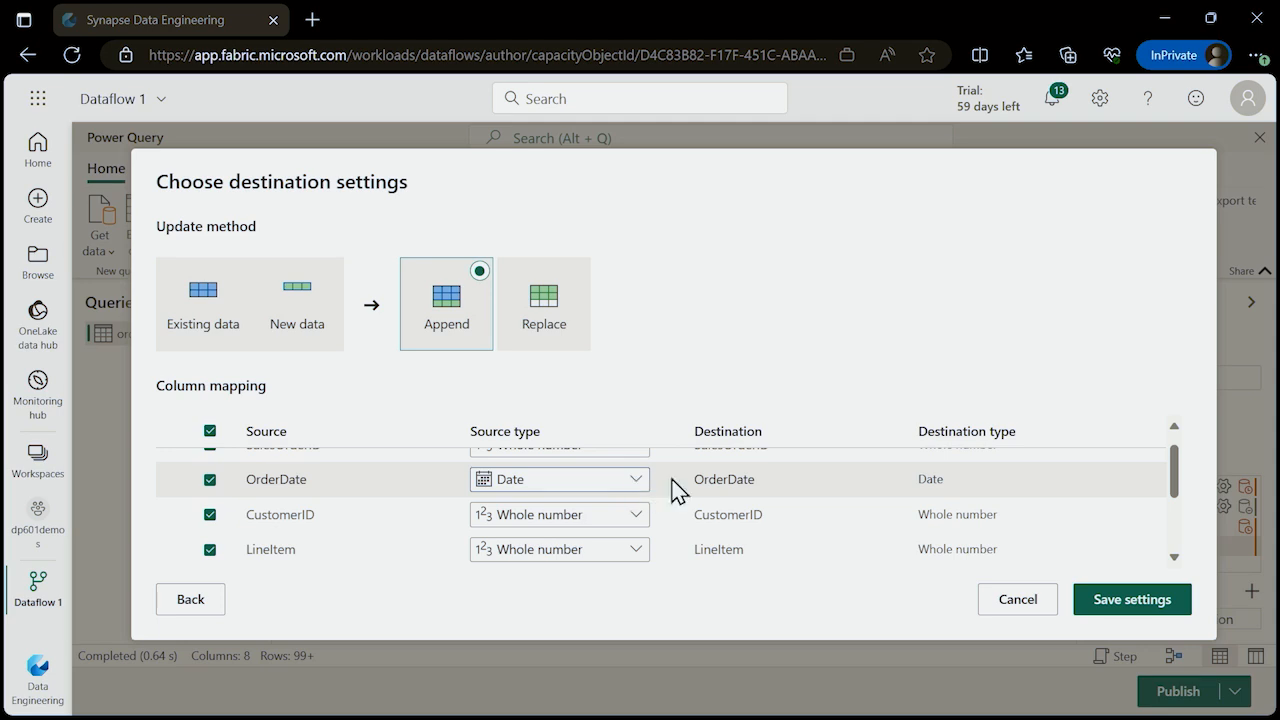
click(1018, 600)
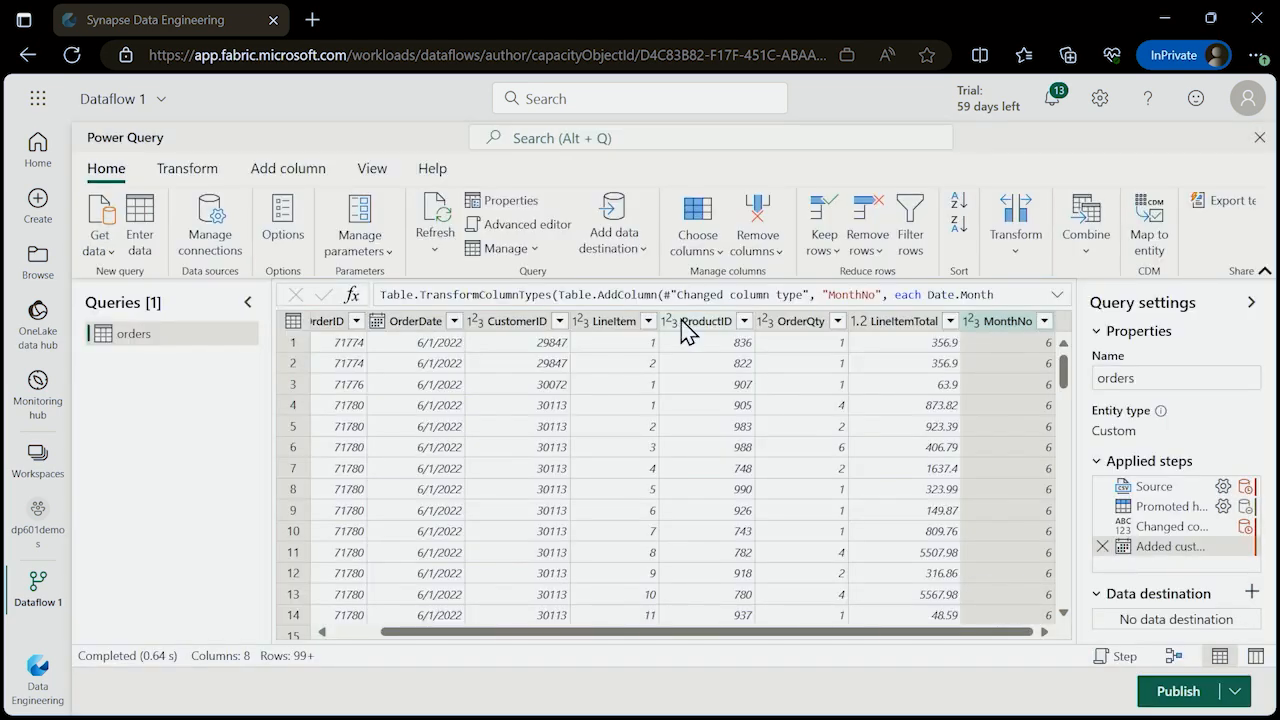
Change the data type of the OrderDate column in the orders query to Date/Time.
right_click(410, 333)
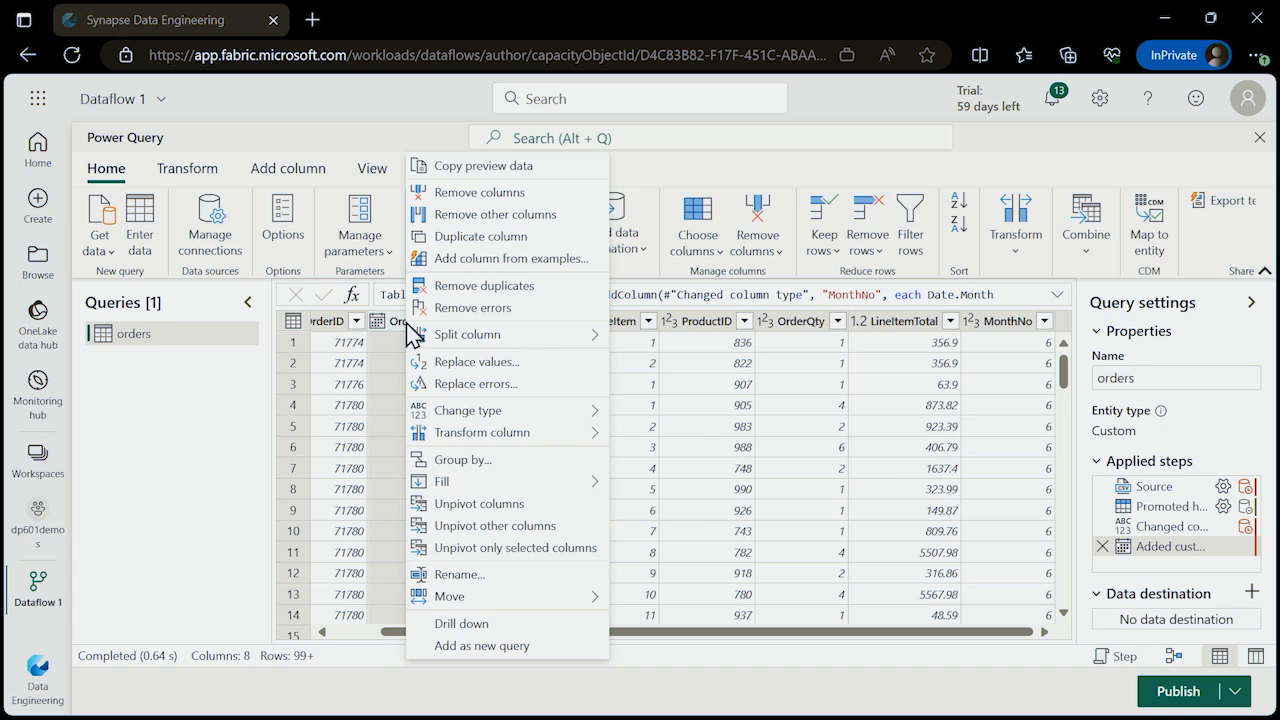
mouse_move(525, 413)
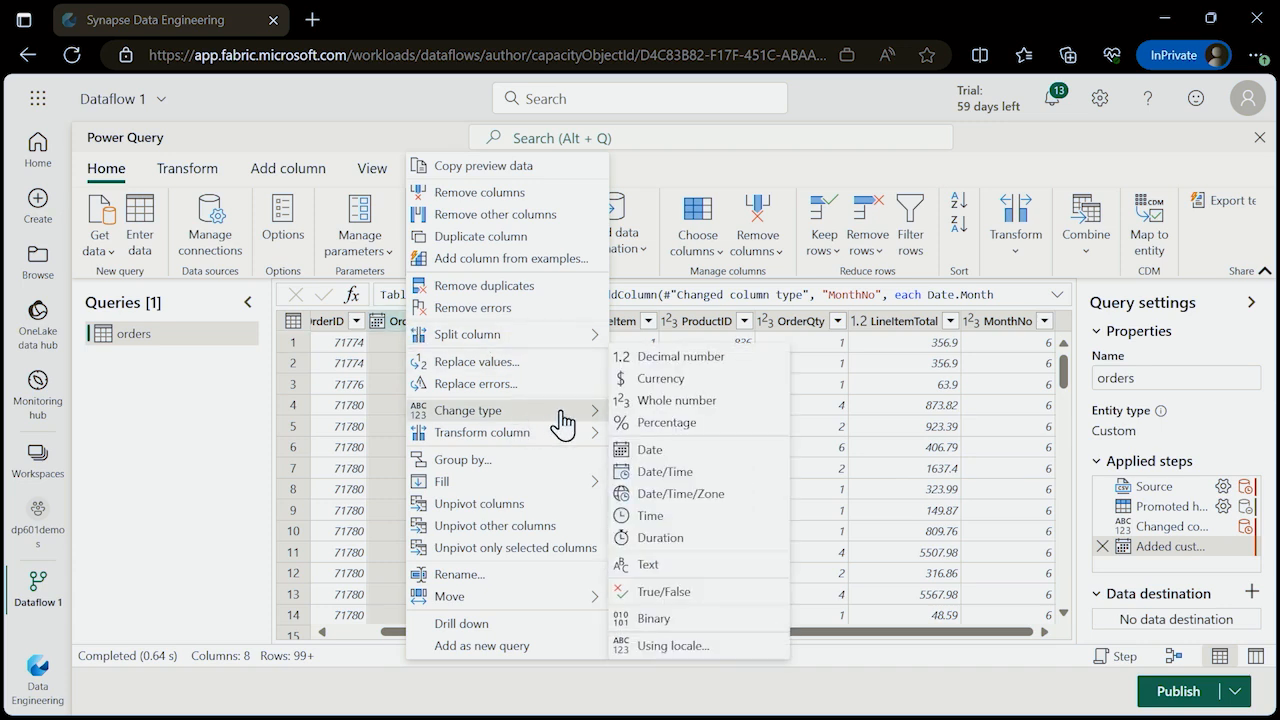
click(680, 474)
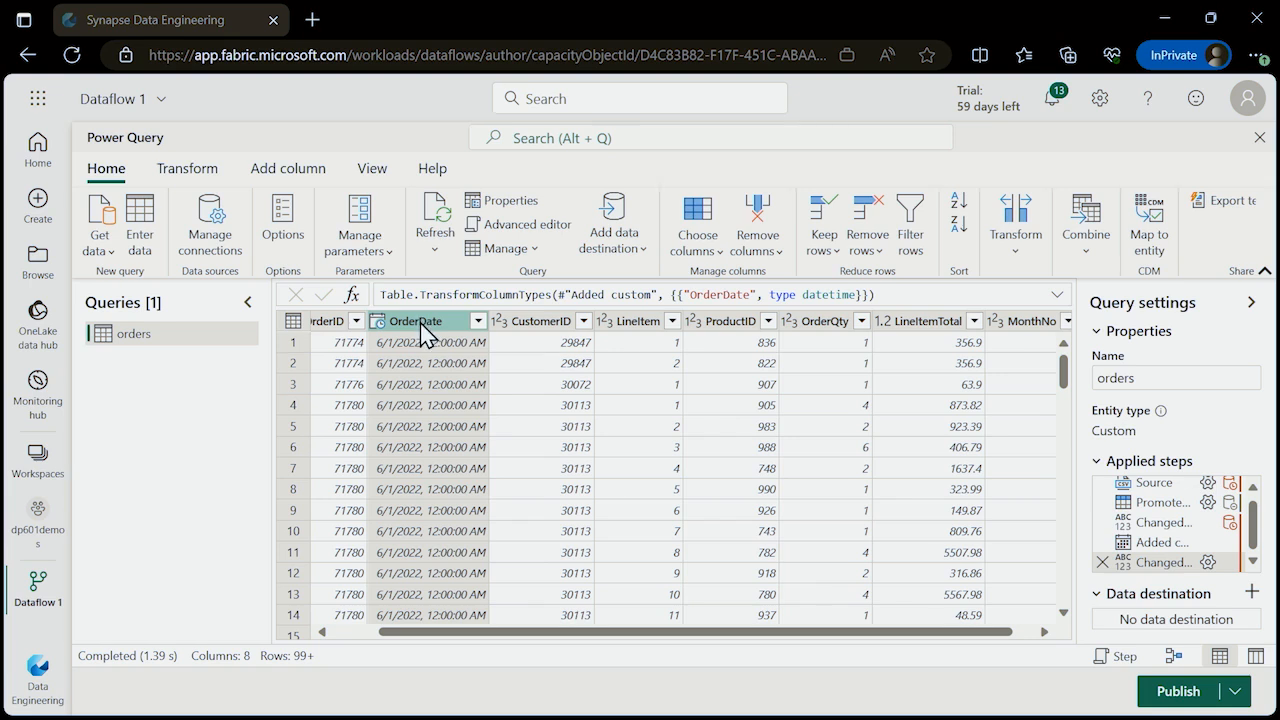
Add a Lakehouse data destination to the orders query, using the existing Lakehouse (none) connection.
click(621, 252)
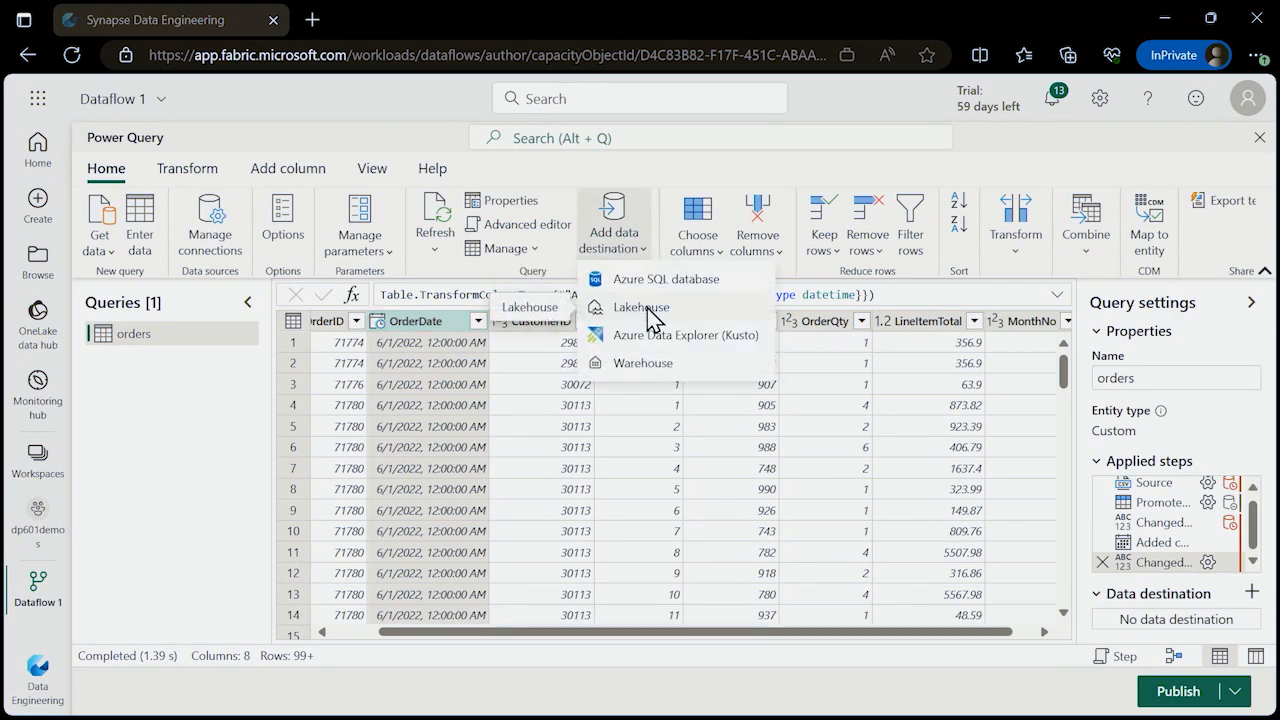
click(645, 310)
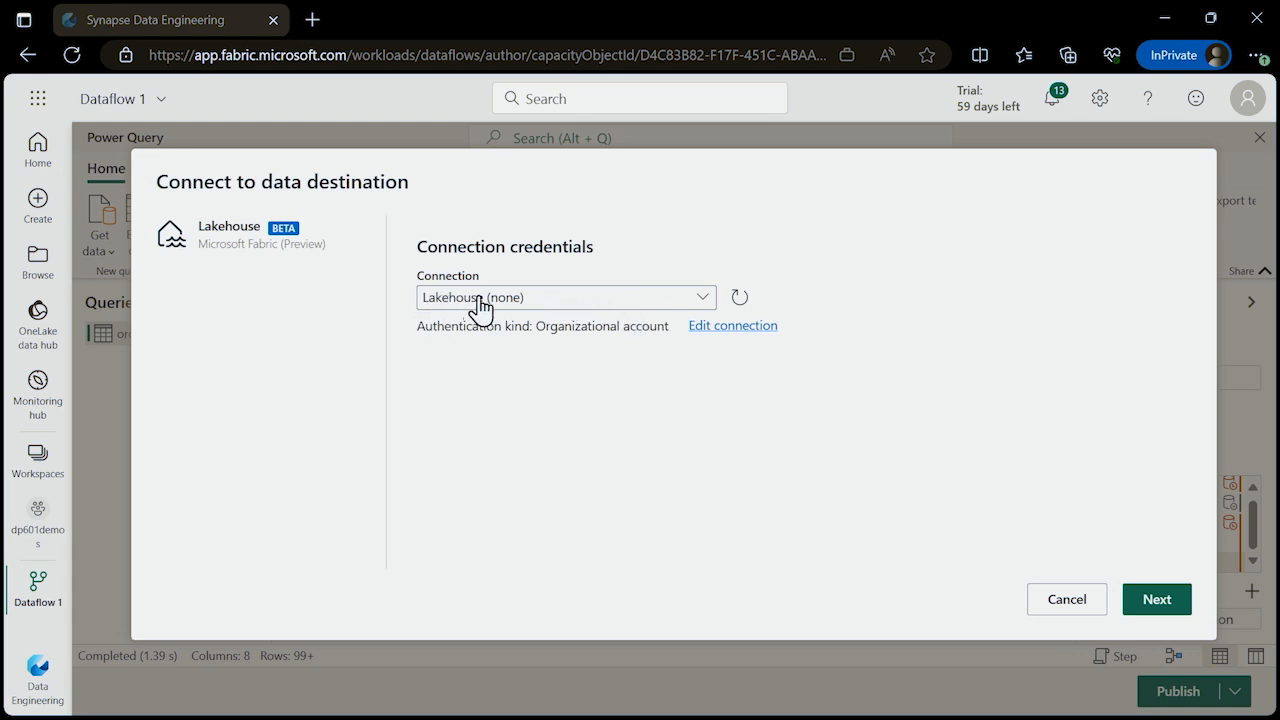
click(565, 300)
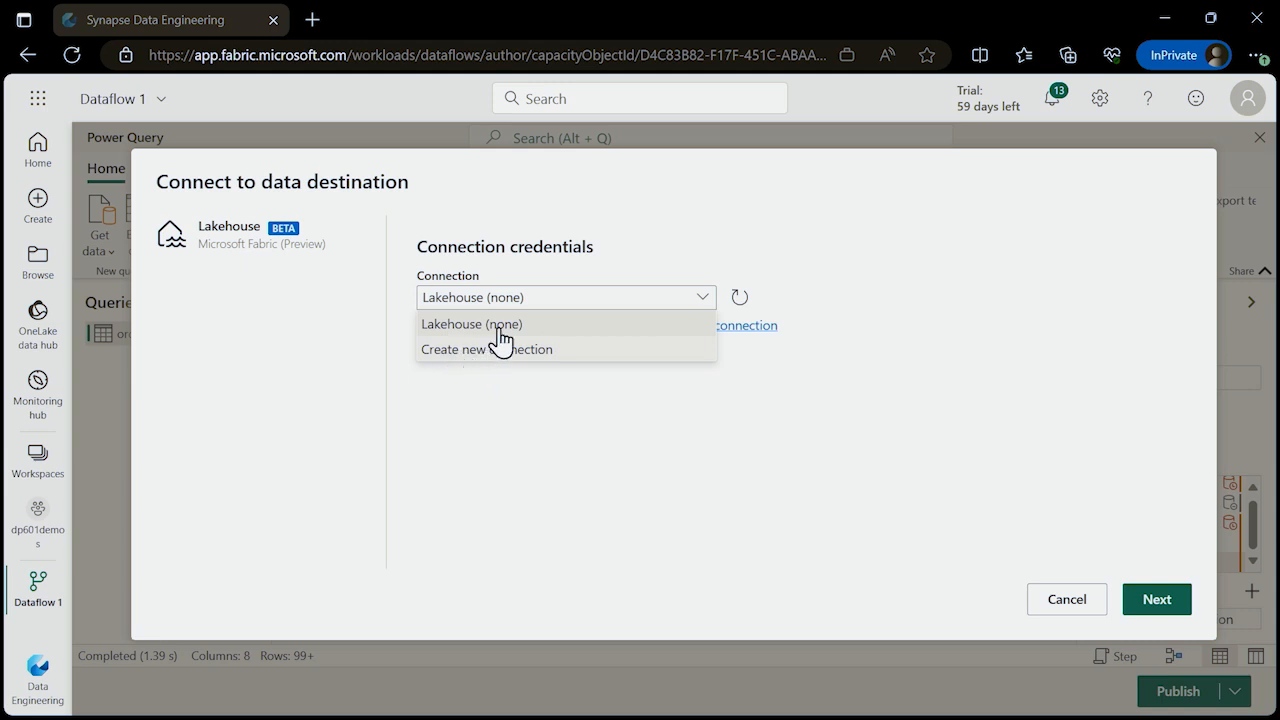
click(468, 324)
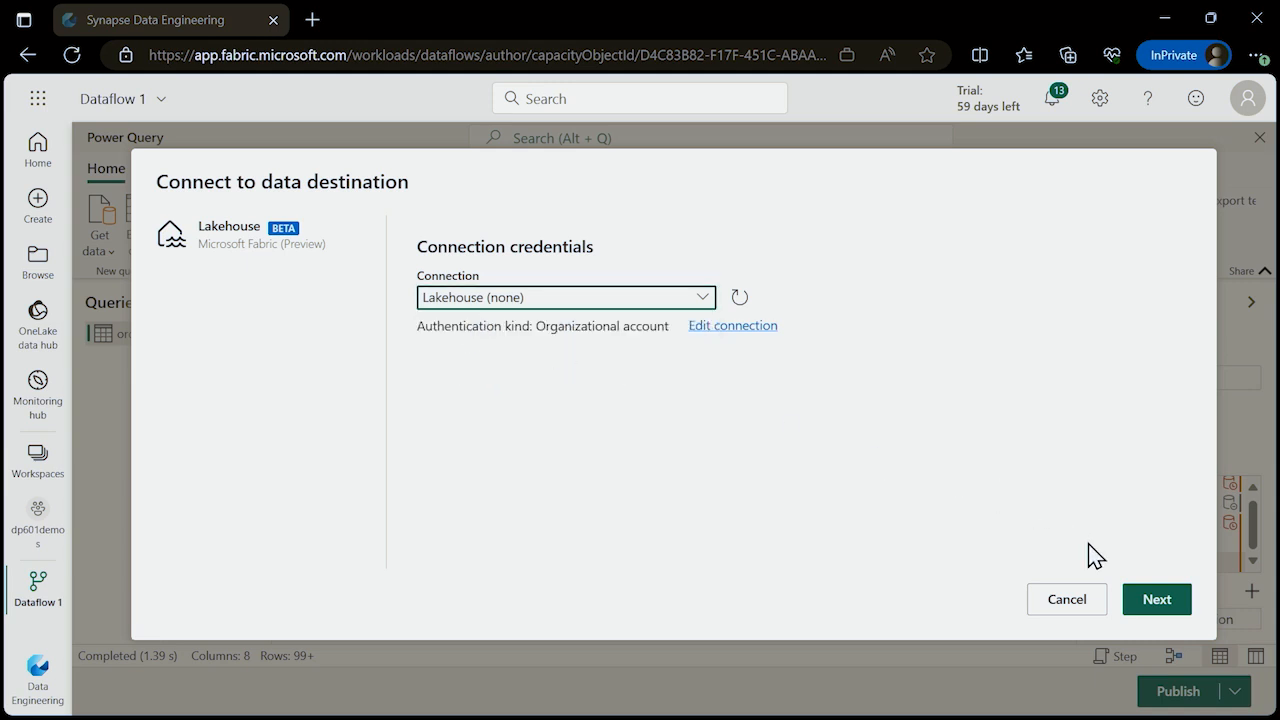
click(1163, 606)
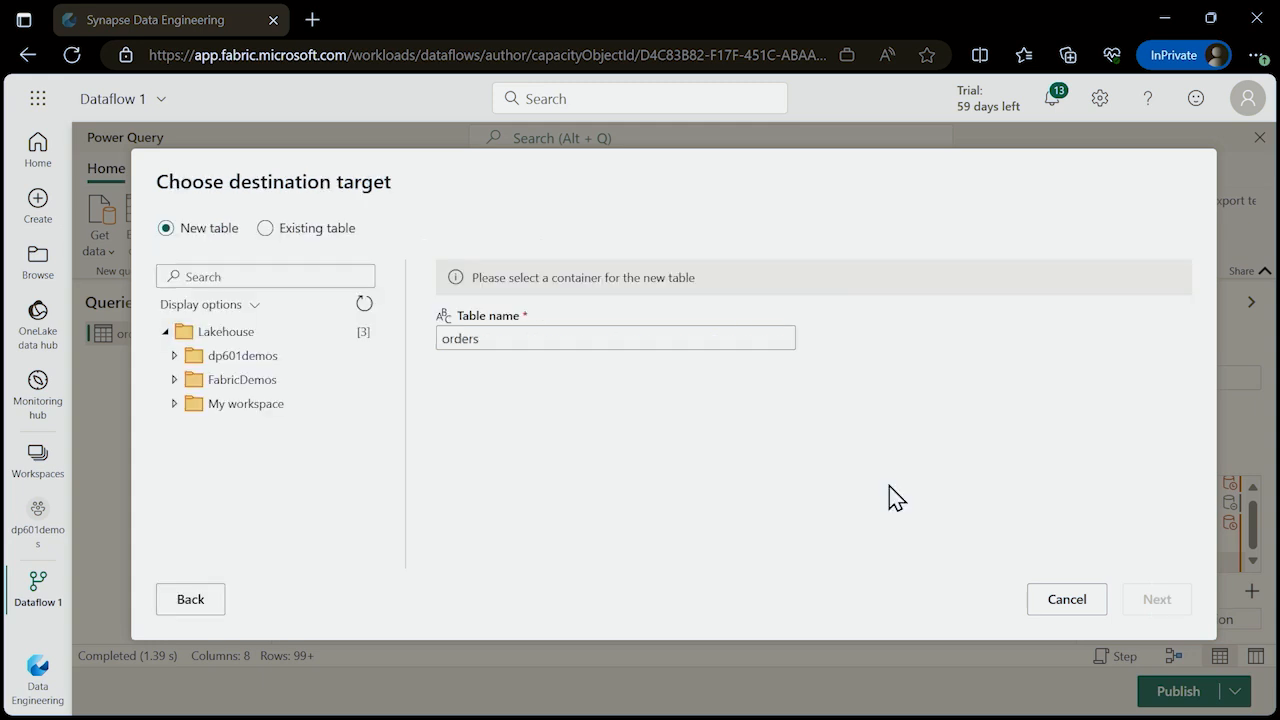
Select the Lakehouse in the dp601demos workspace as the destination target for a new table named orders.
click(176, 356)
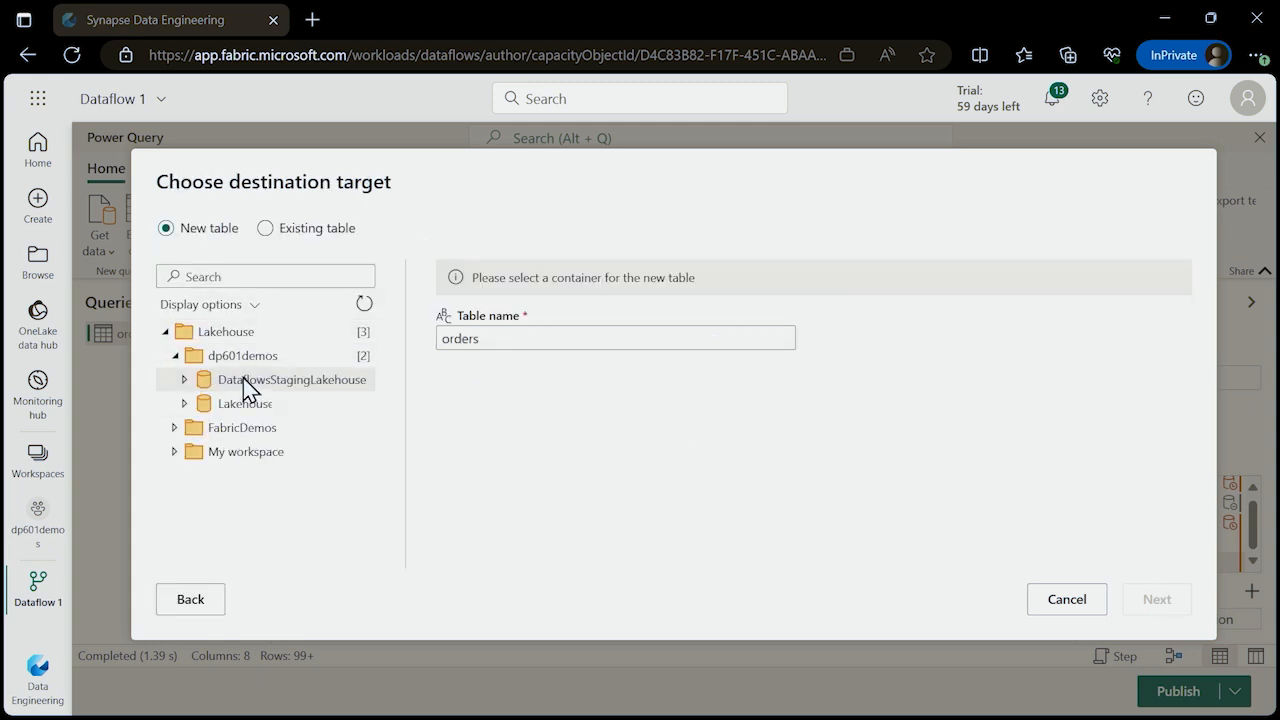
click(240, 405)
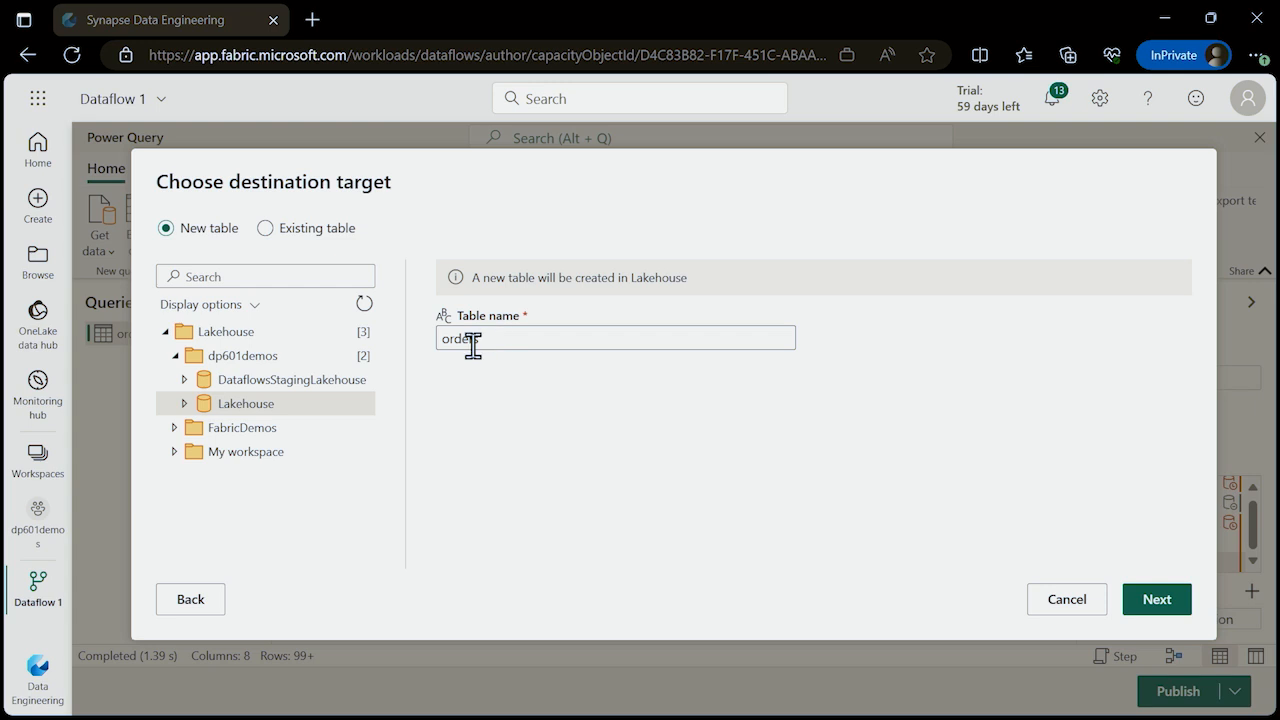
click(1155, 602)
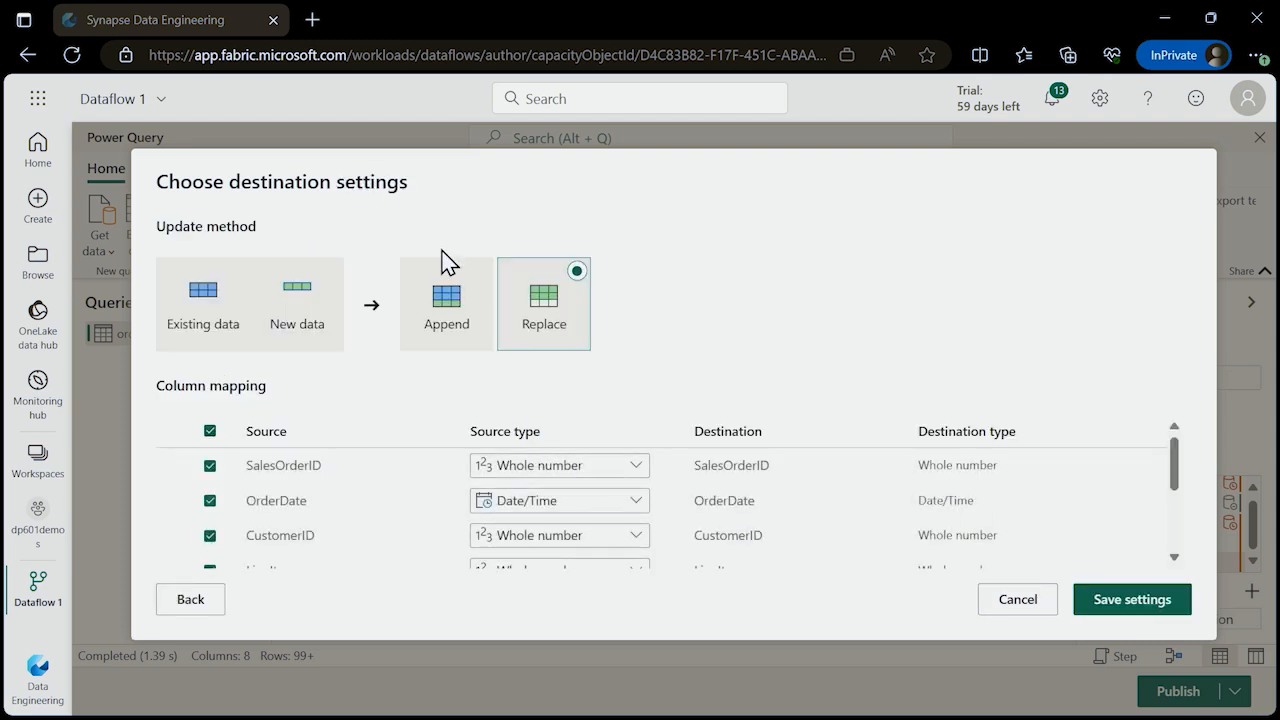
Save the destination settings with the Append update method and all columns mapped, and publish the dataflow.
click(480, 280)
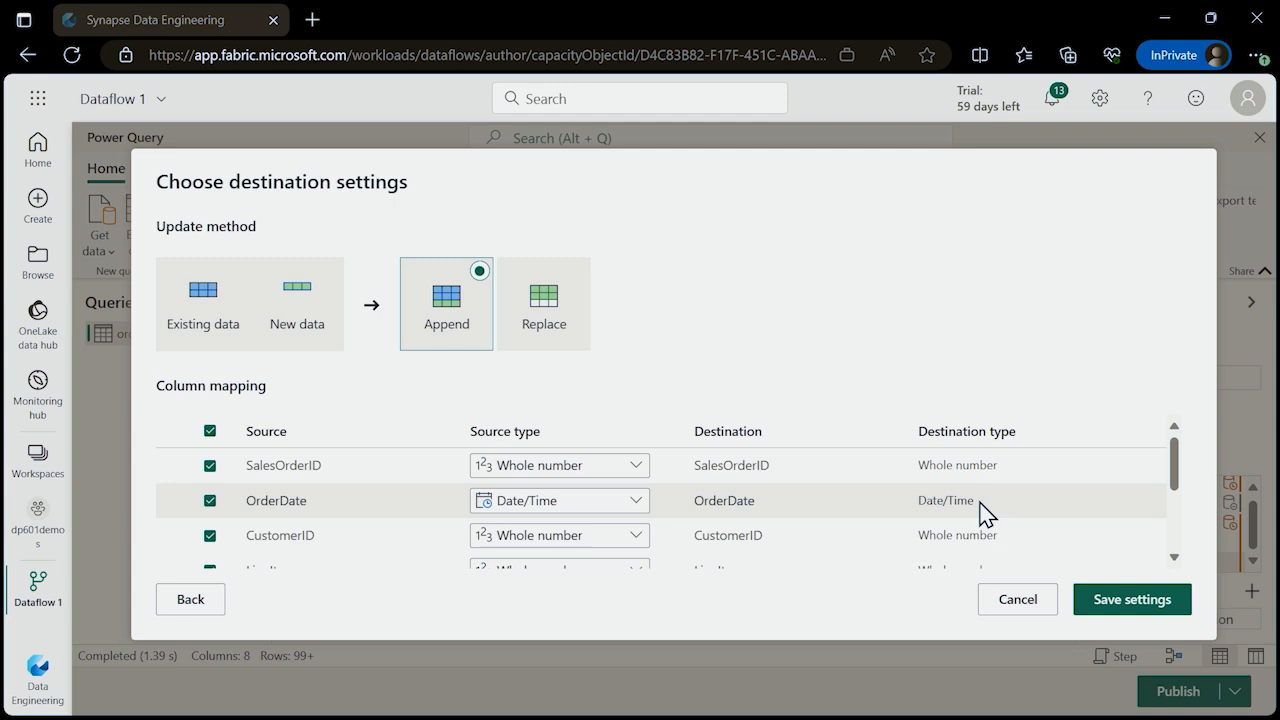
scroll(985, 512, down, 4)
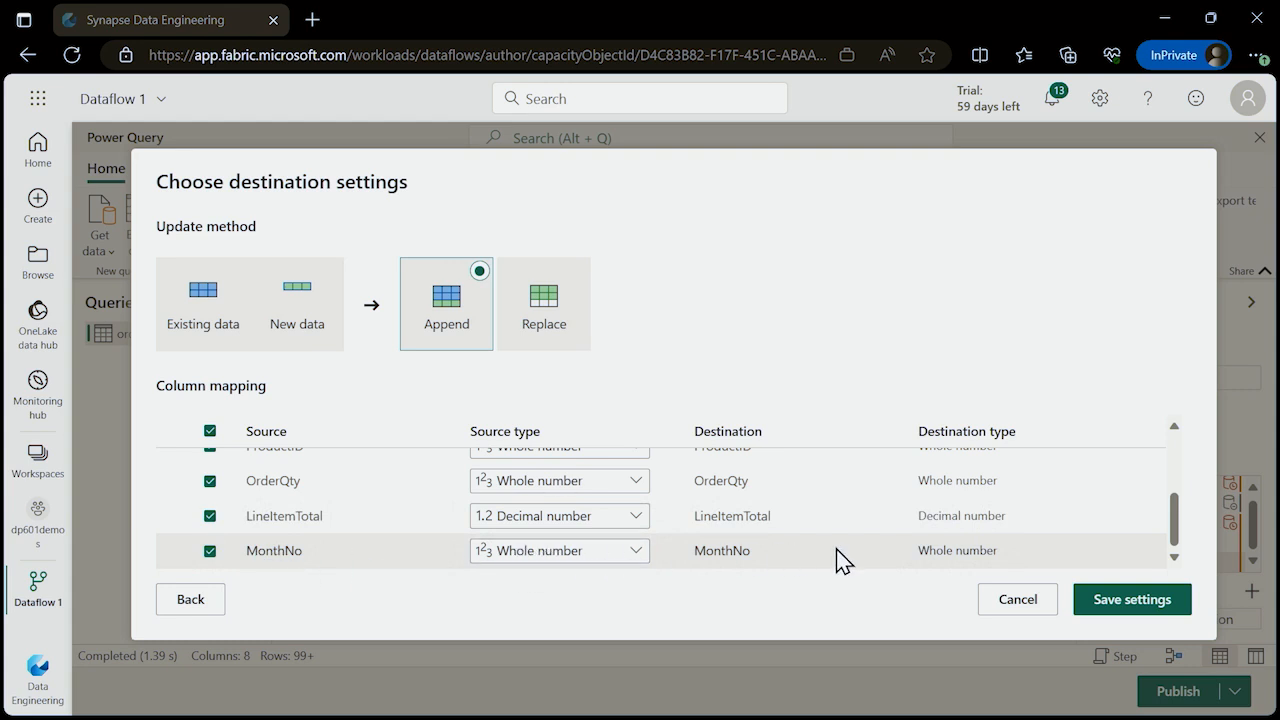
click(1122, 606)
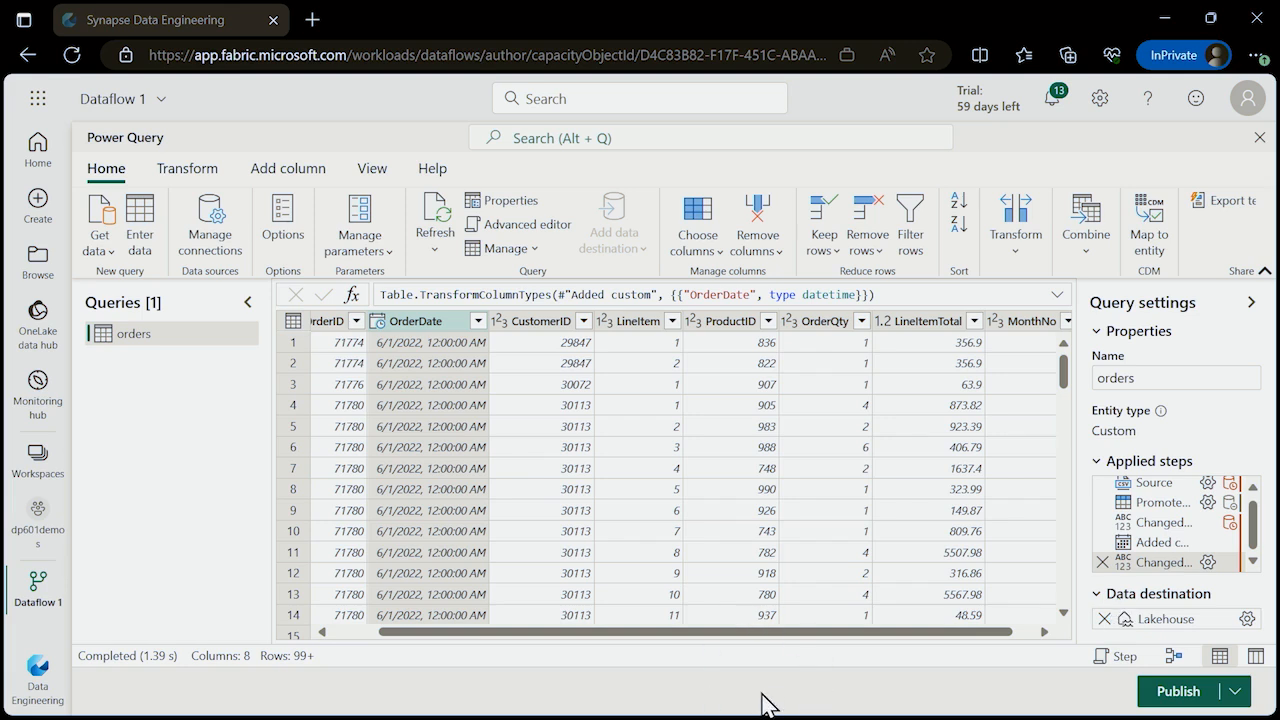
click(1178, 692)
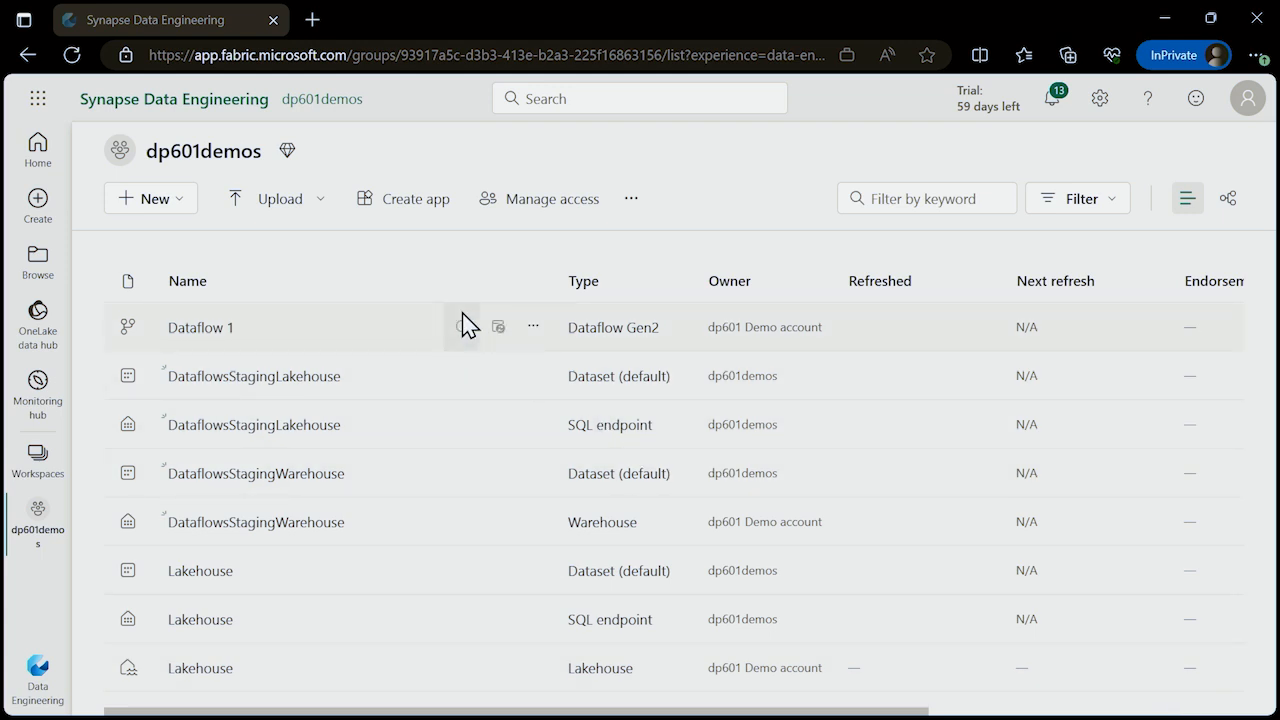
Rename the Dataflow 1 item in the dp601demos workspace as Import Orders and save its properties.
mouse_move(243, 344)
click(533, 330)
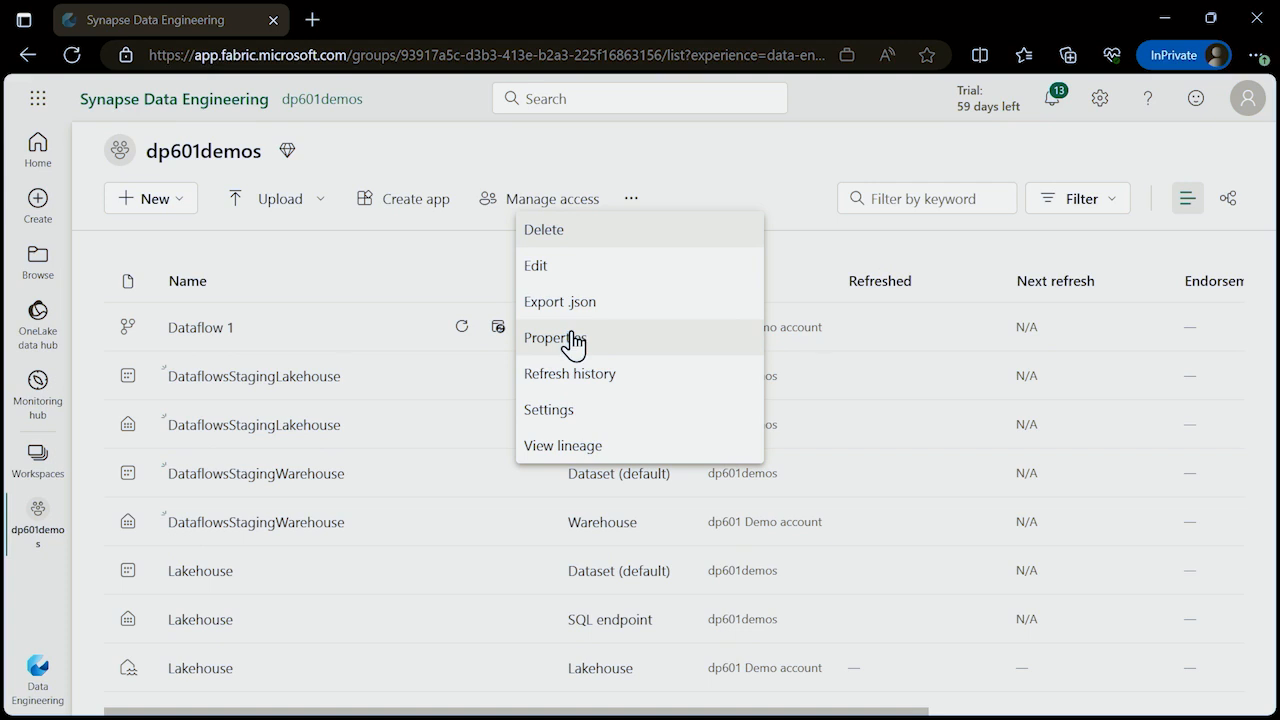
click(596, 340)
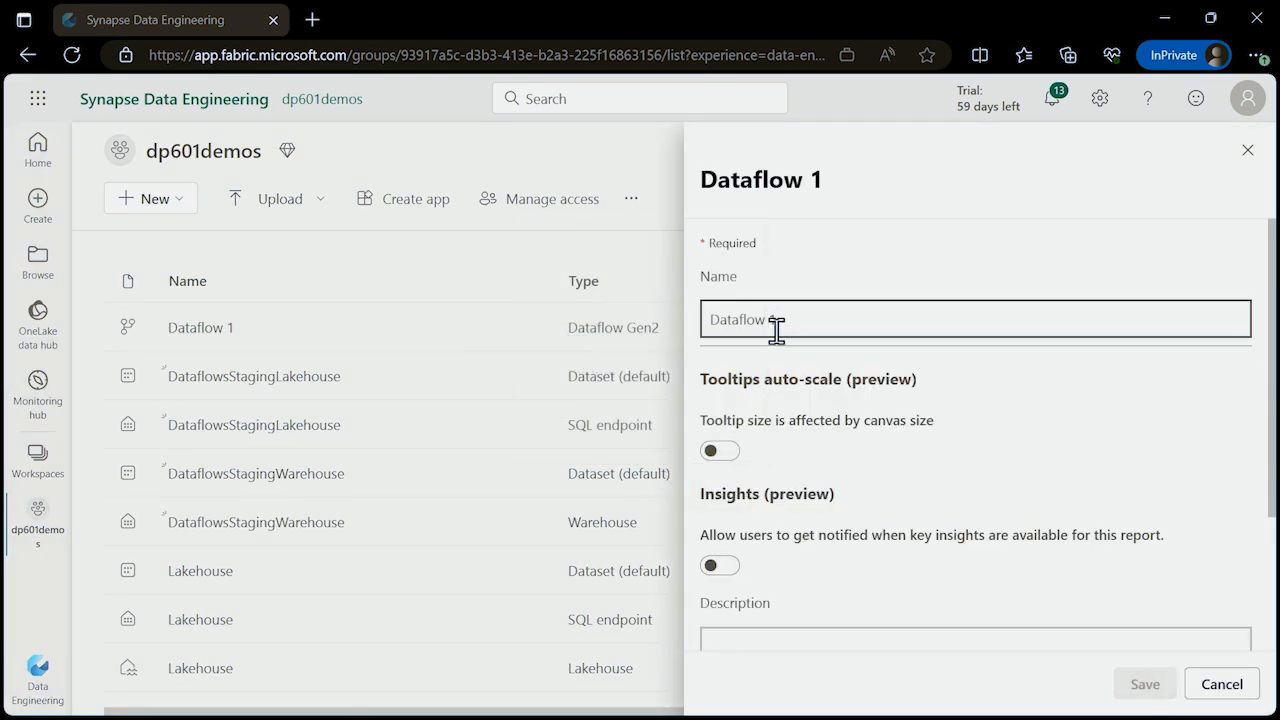
drag(806, 320, 704, 320)
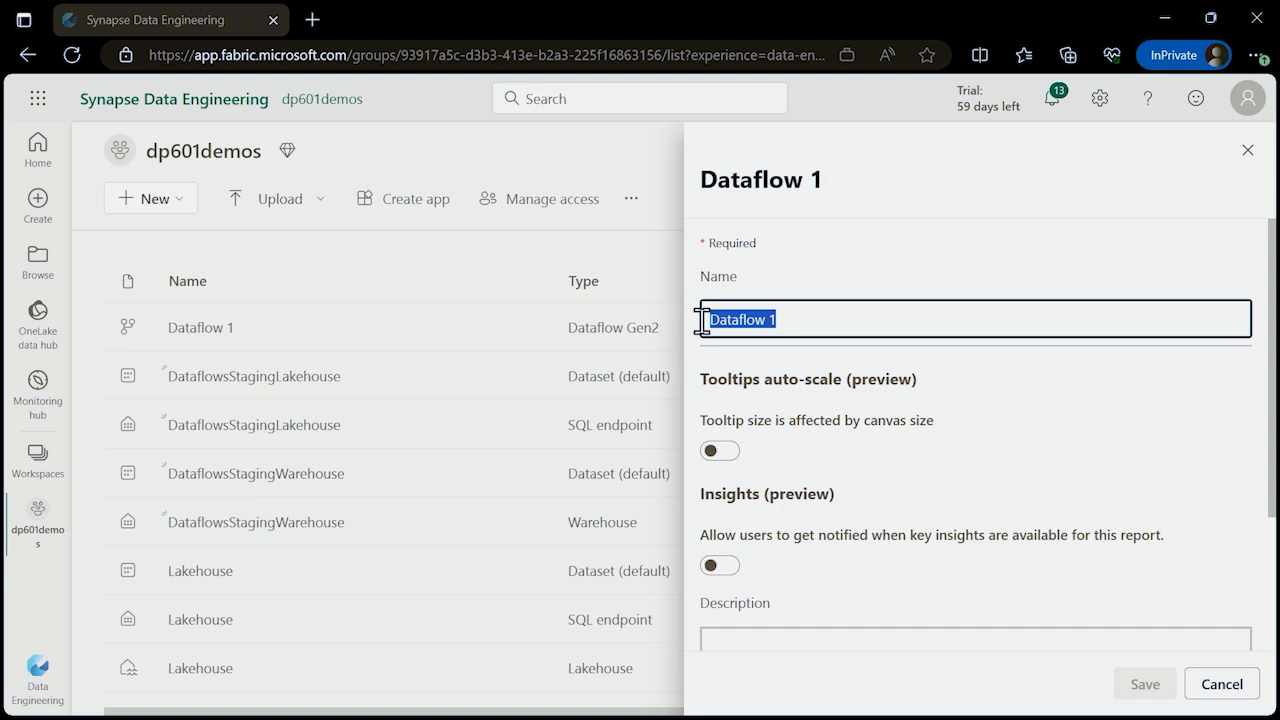
text(Import)
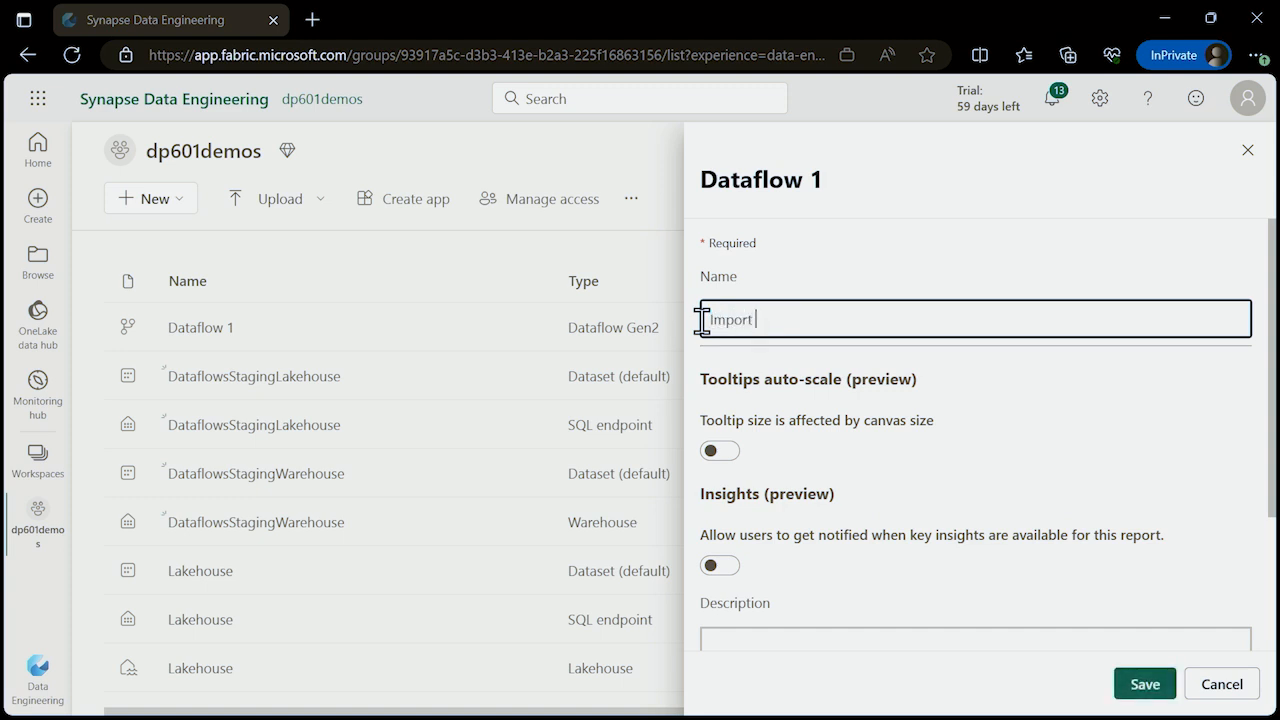
text( Orders)
scroll(960, 490, down, 2)
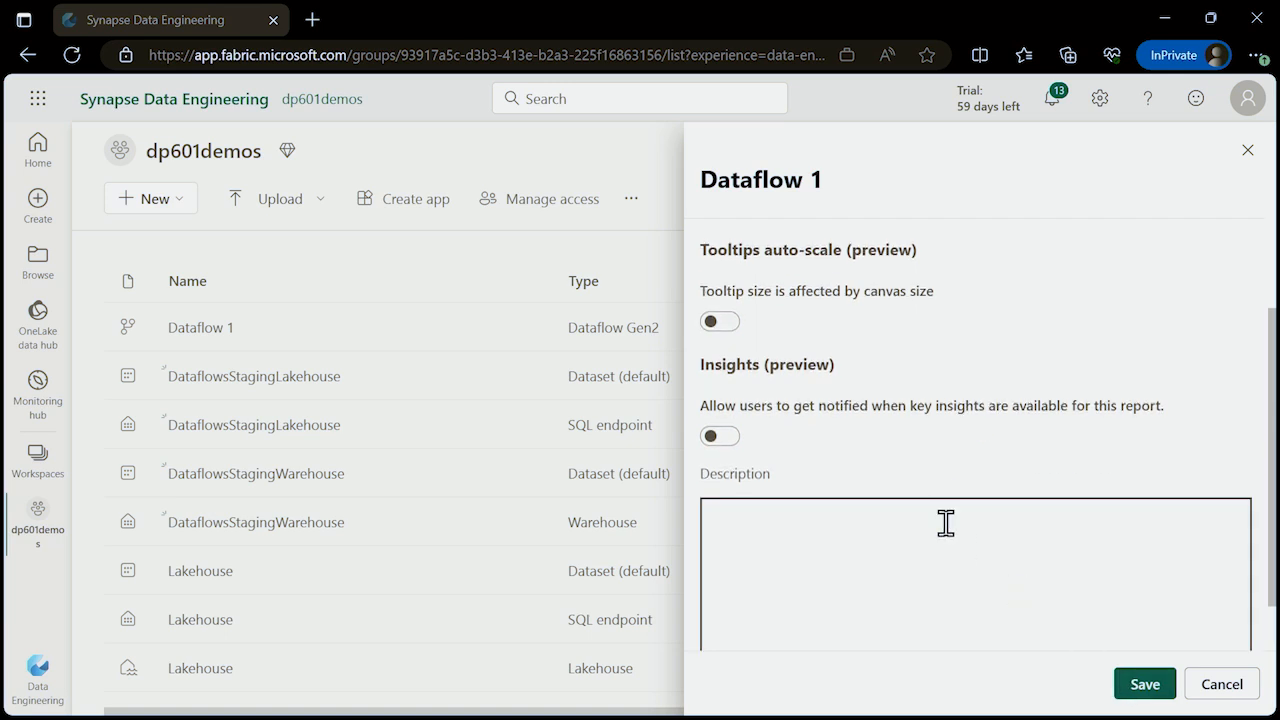
click(1121, 683)
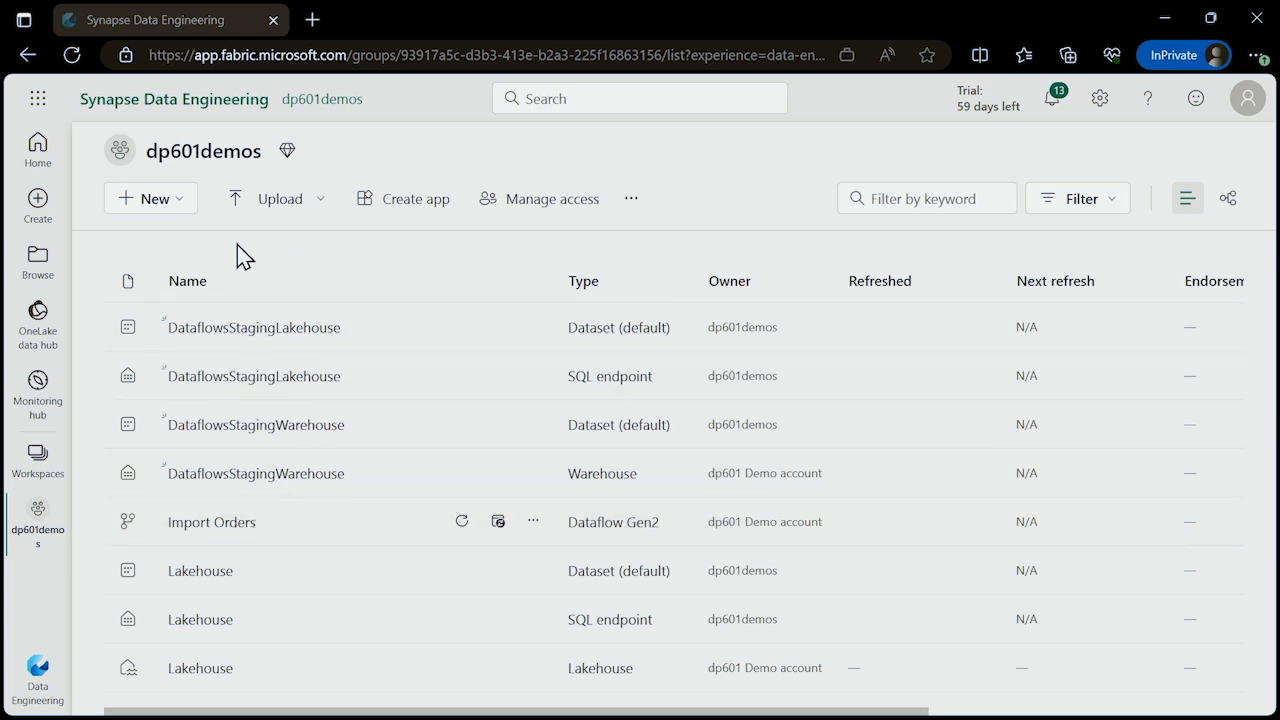
Create a new data pipeline named Load data in the dp601demos workspace.
click(176, 210)
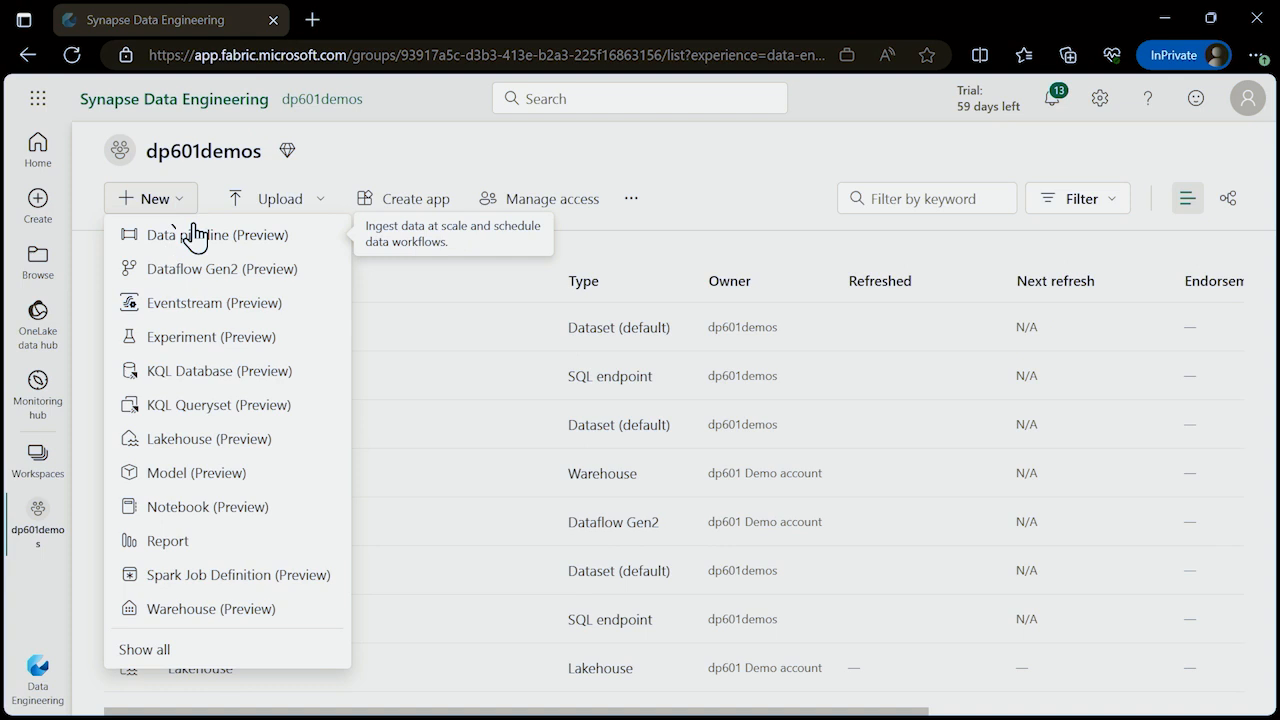
click(244, 246)
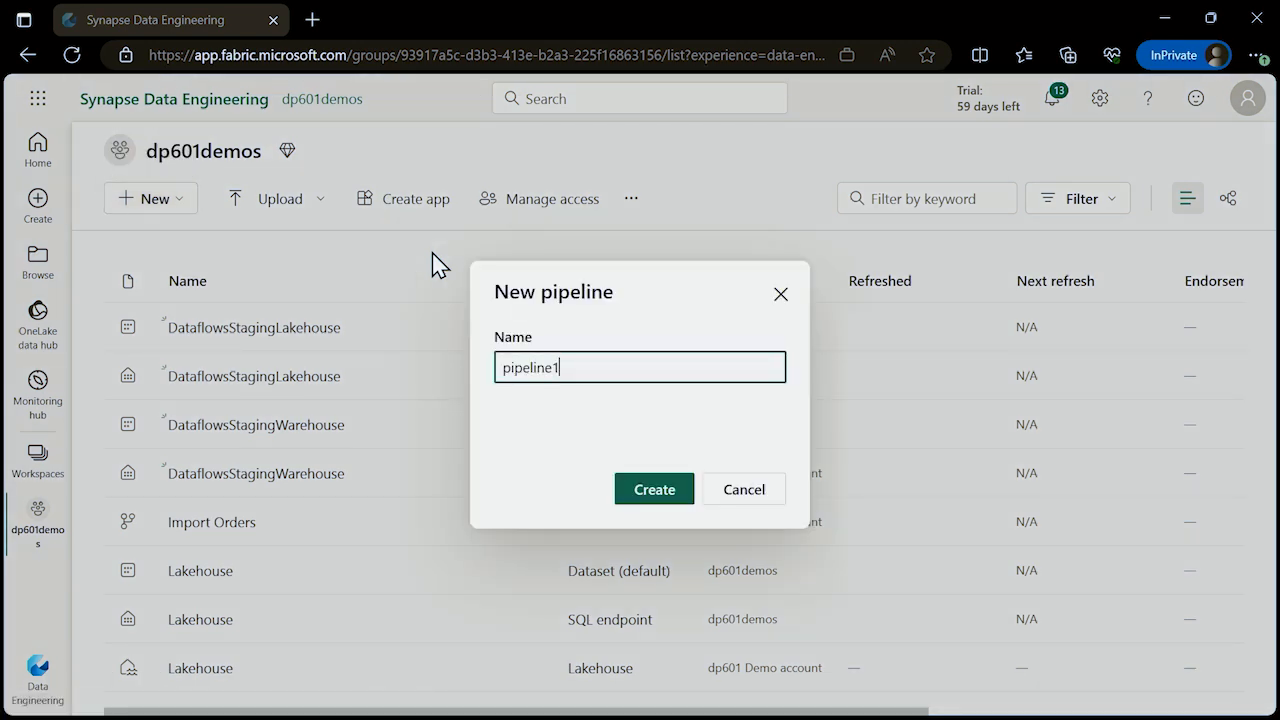
key(BackSpace)
key(BackSpace)
key(BackSpace)
key(BackSpace)
key(BackSpace)
key(BackSpace)
key(BackSpace)
key(BackSpace)
key(BackSpace)
text(Load )
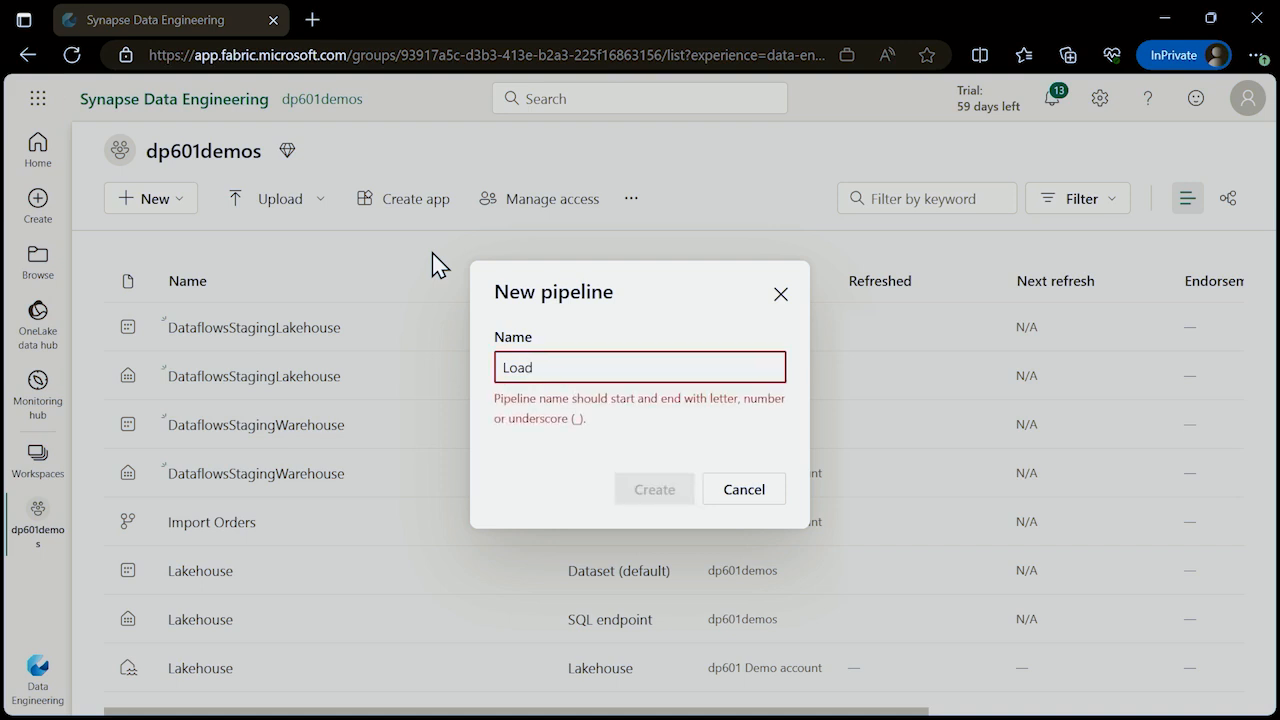
text(data)
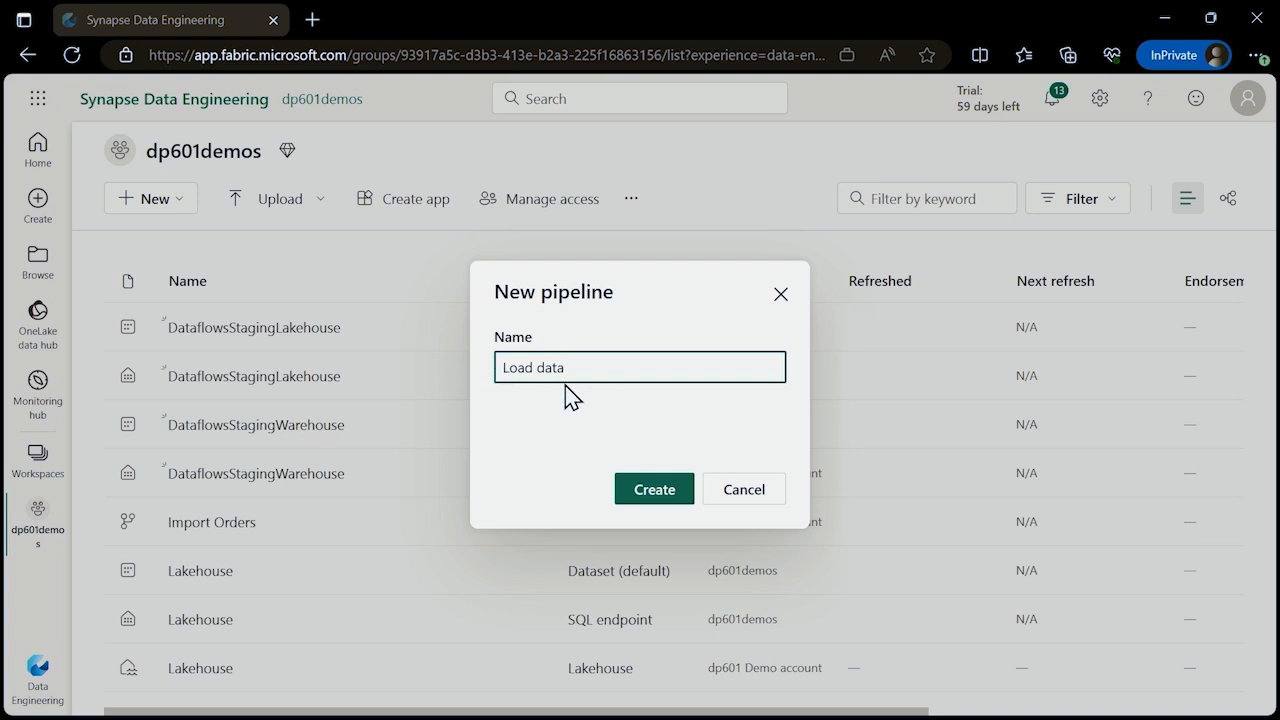
click(651, 494)
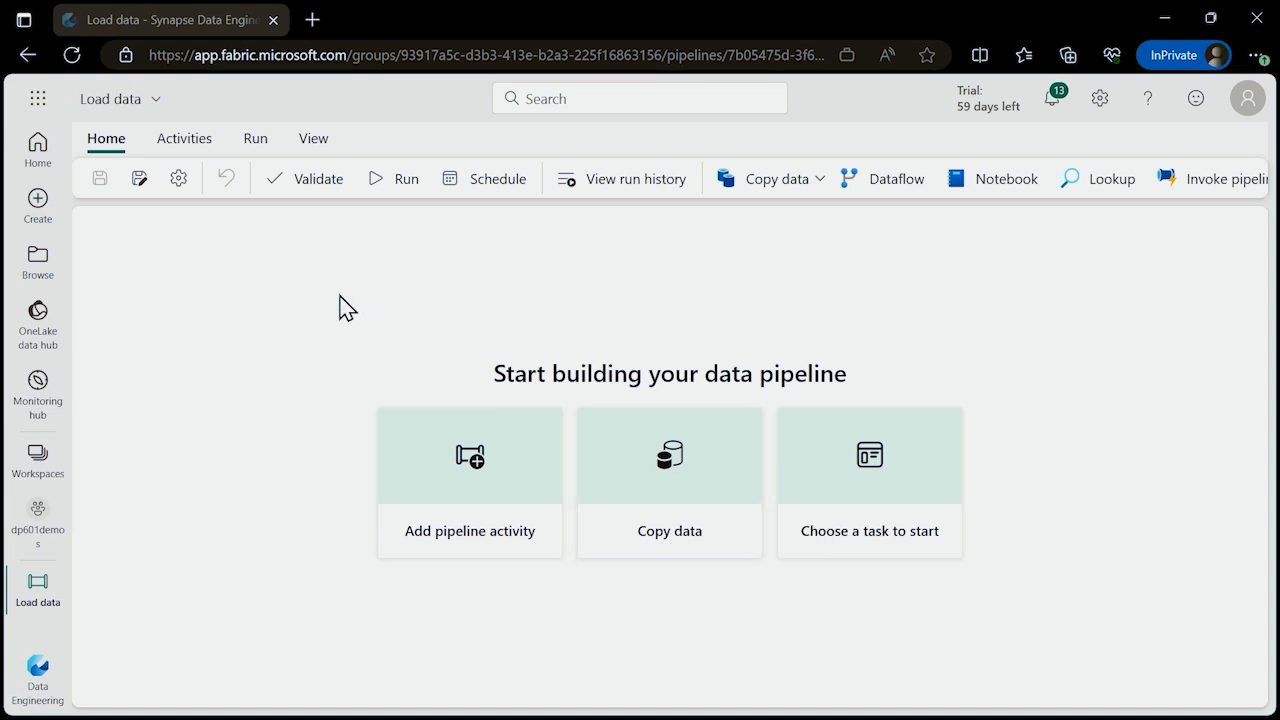
Add a Dataflow activity to the empty Load data pipeline.
click(468, 465)
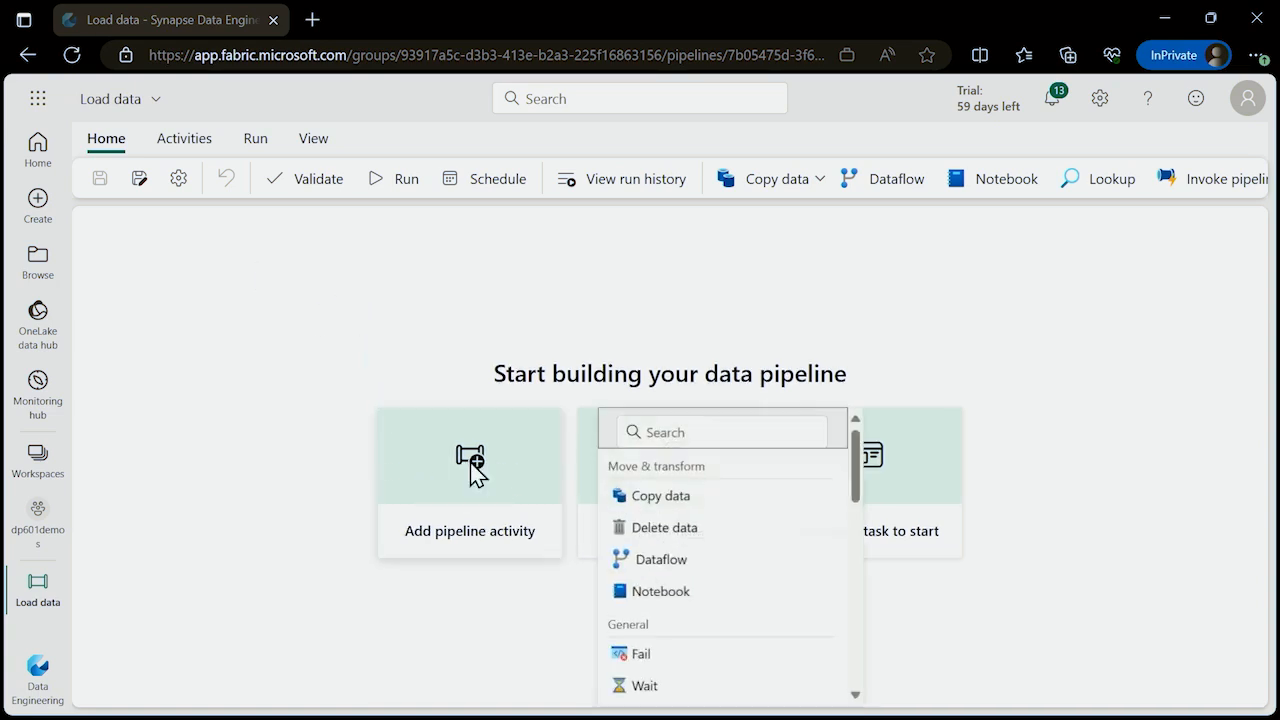
click(657, 566)
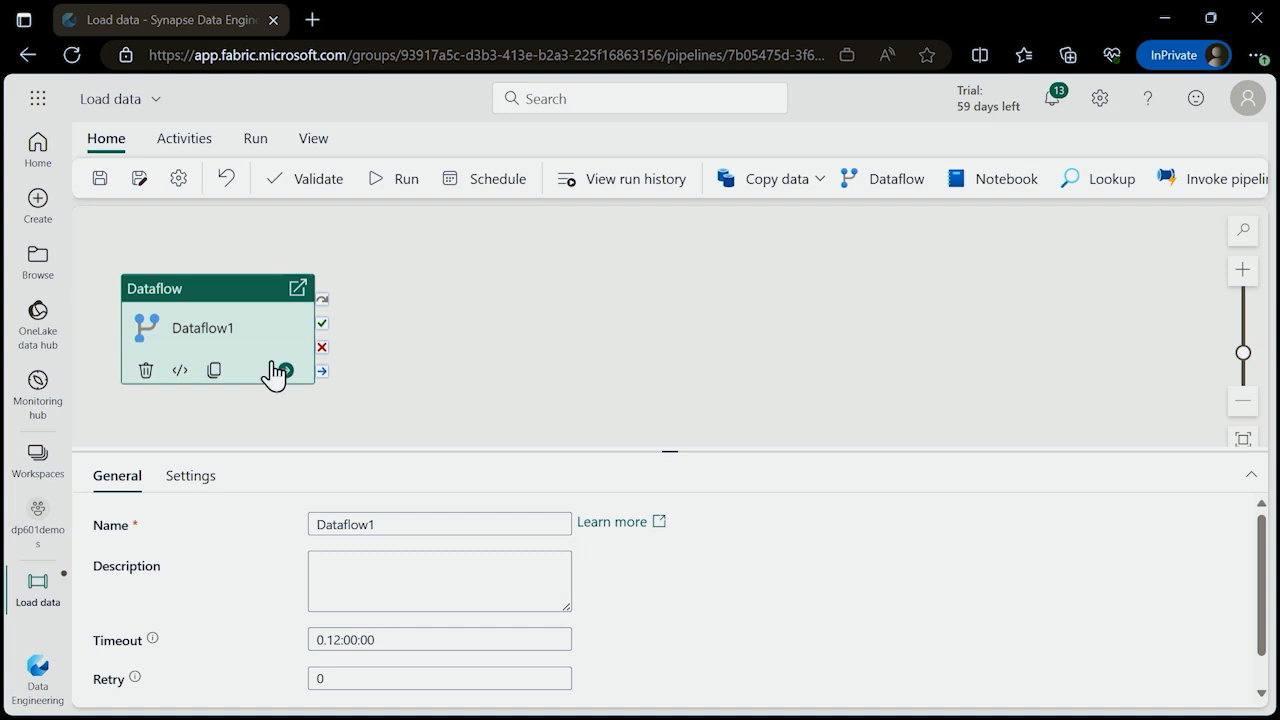
Move the Dataflow activity toward the middle of the canvas and rename it as Import orders.
drag(200, 288, 485, 260)
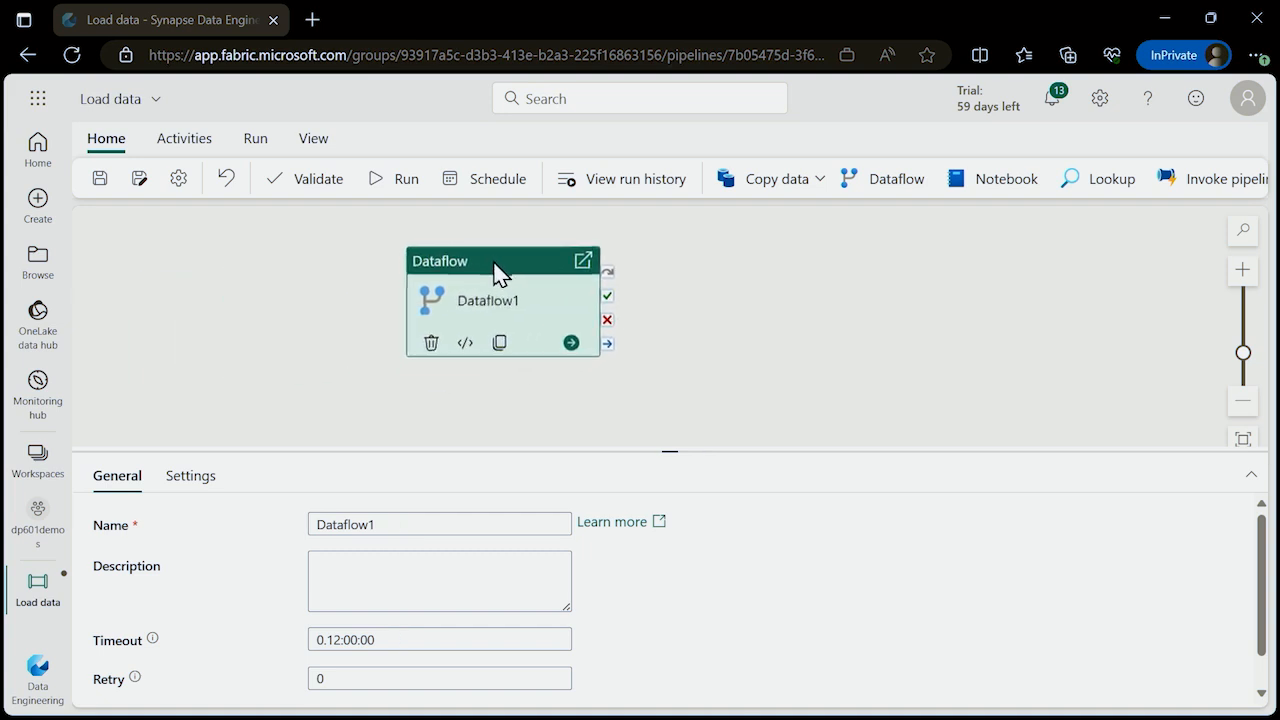
drag(389, 523, 306, 531)
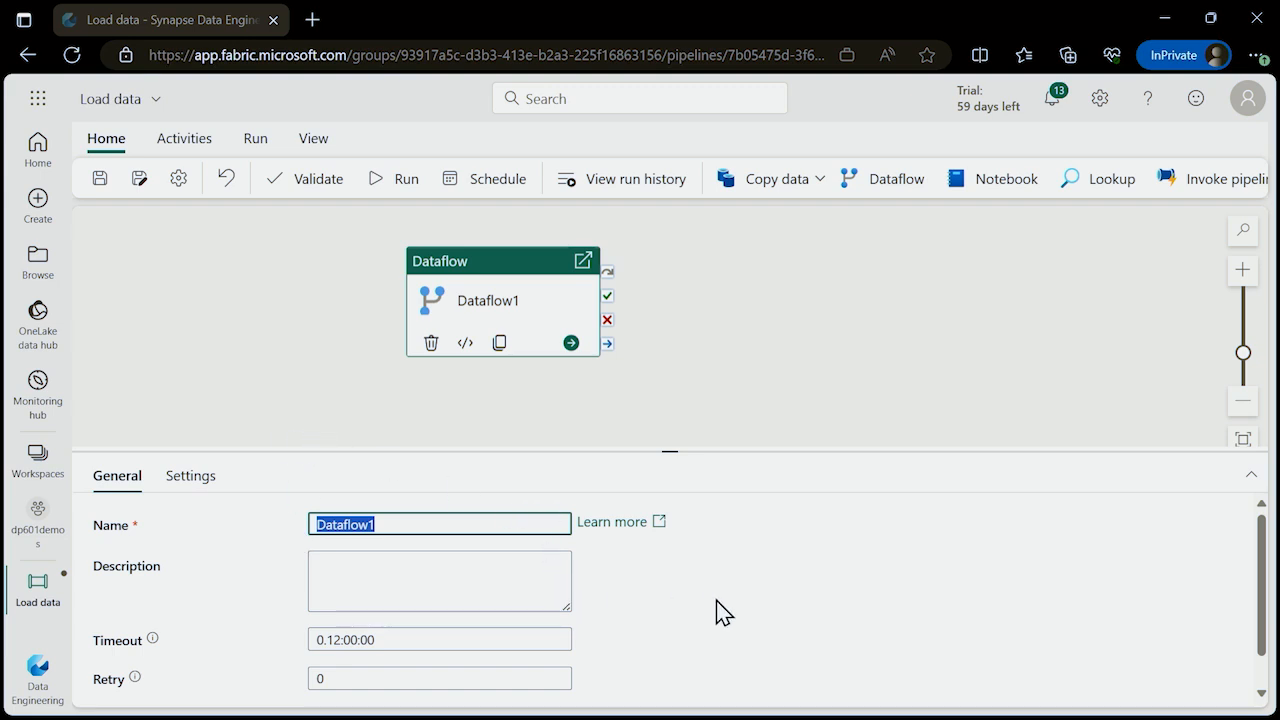
text(I)
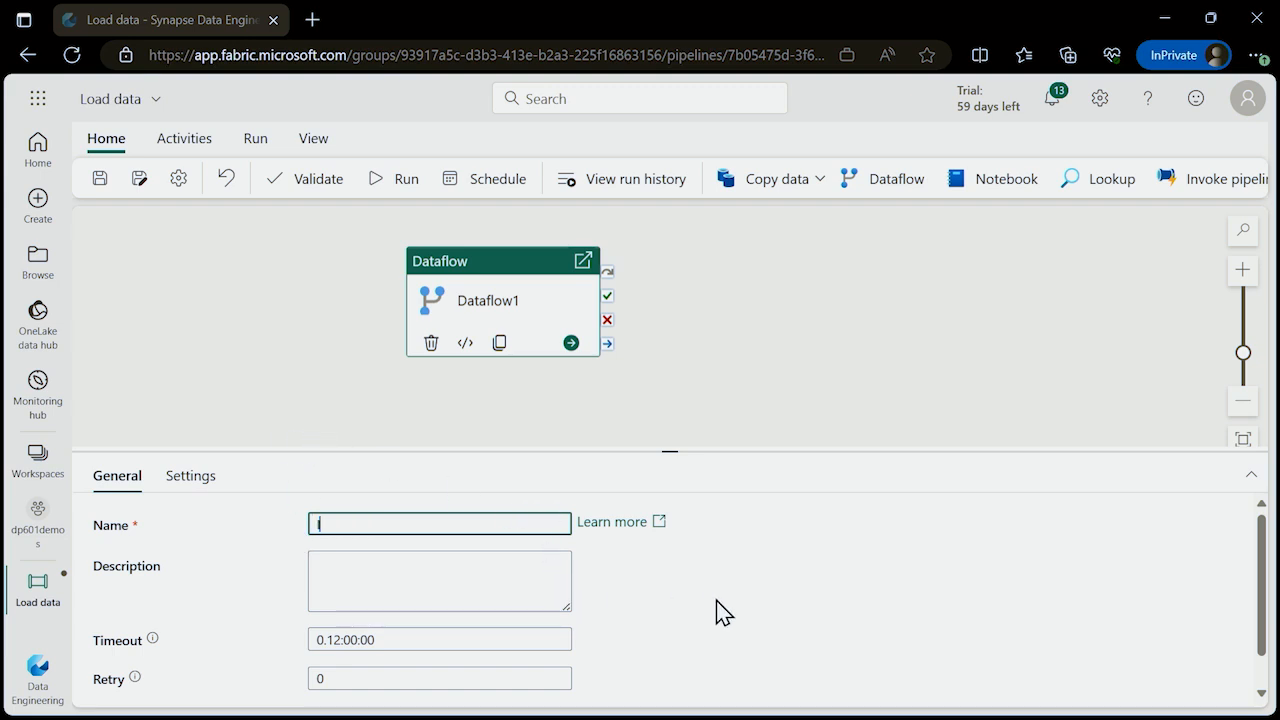
text(mport orders)
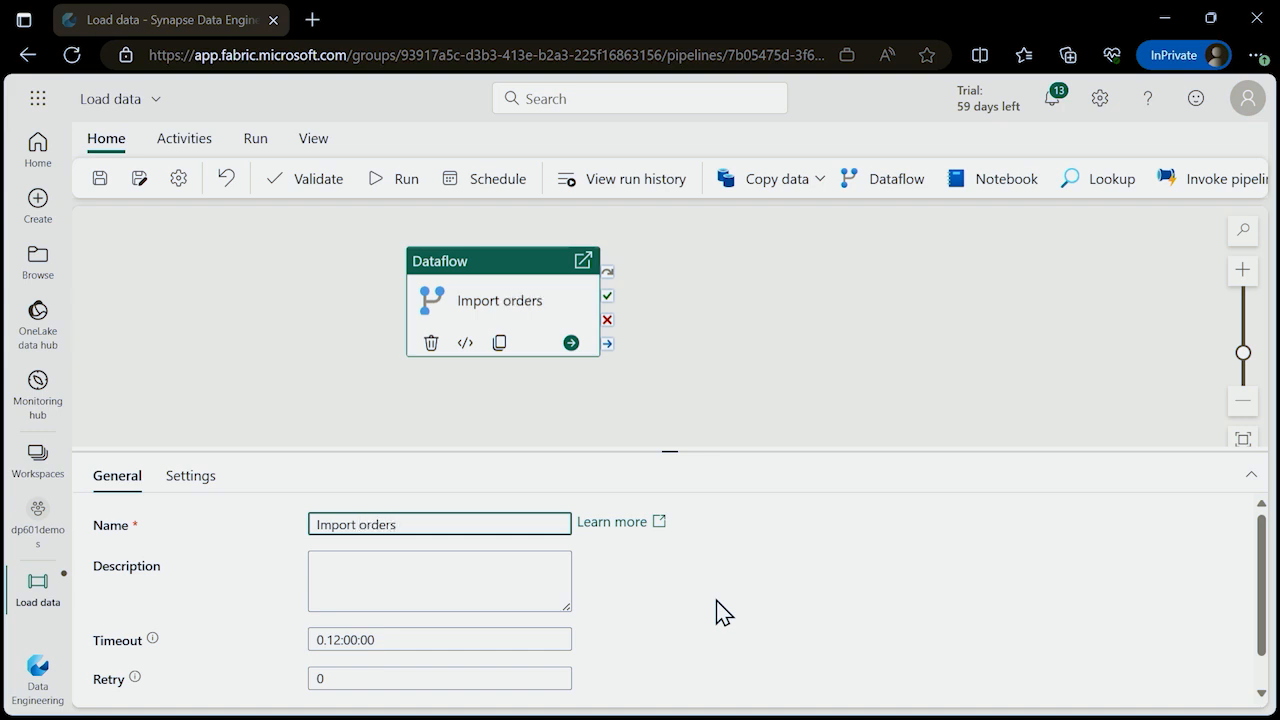
Set the Import orders activity to use the Import Orders dataflow, and validate the pipeline.
click(182, 484)
click(561, 533)
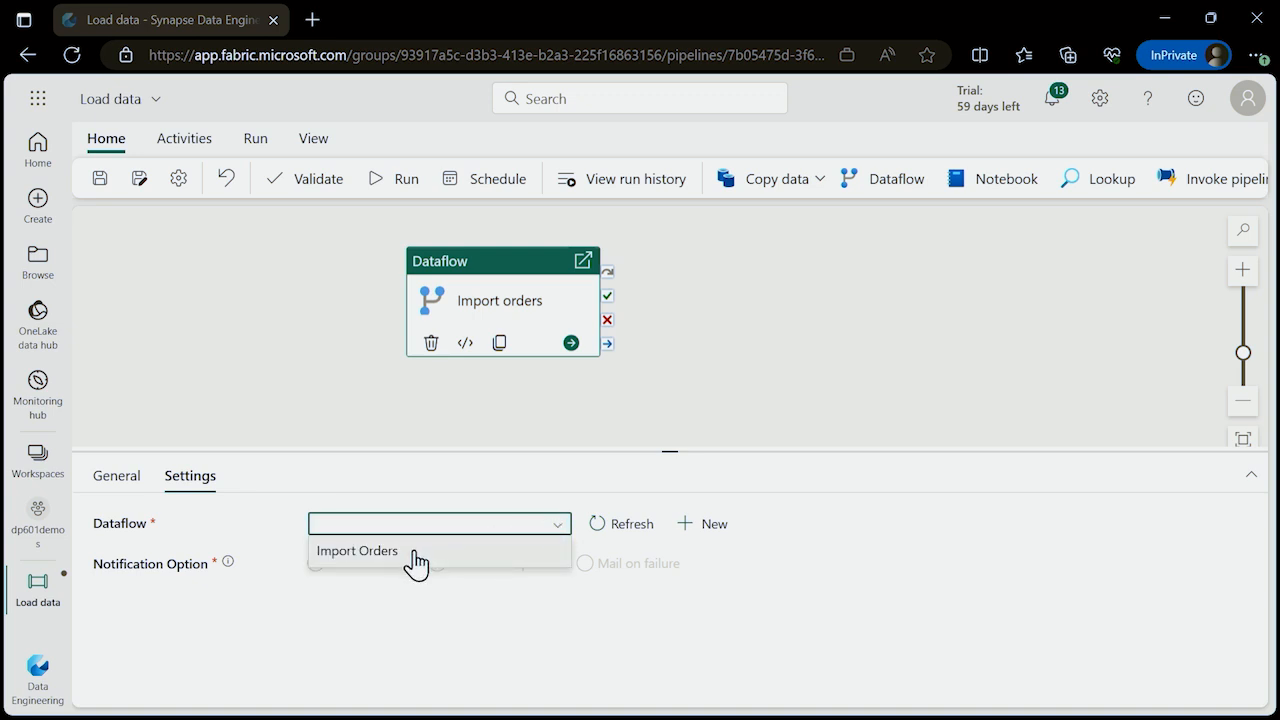
click(362, 553)
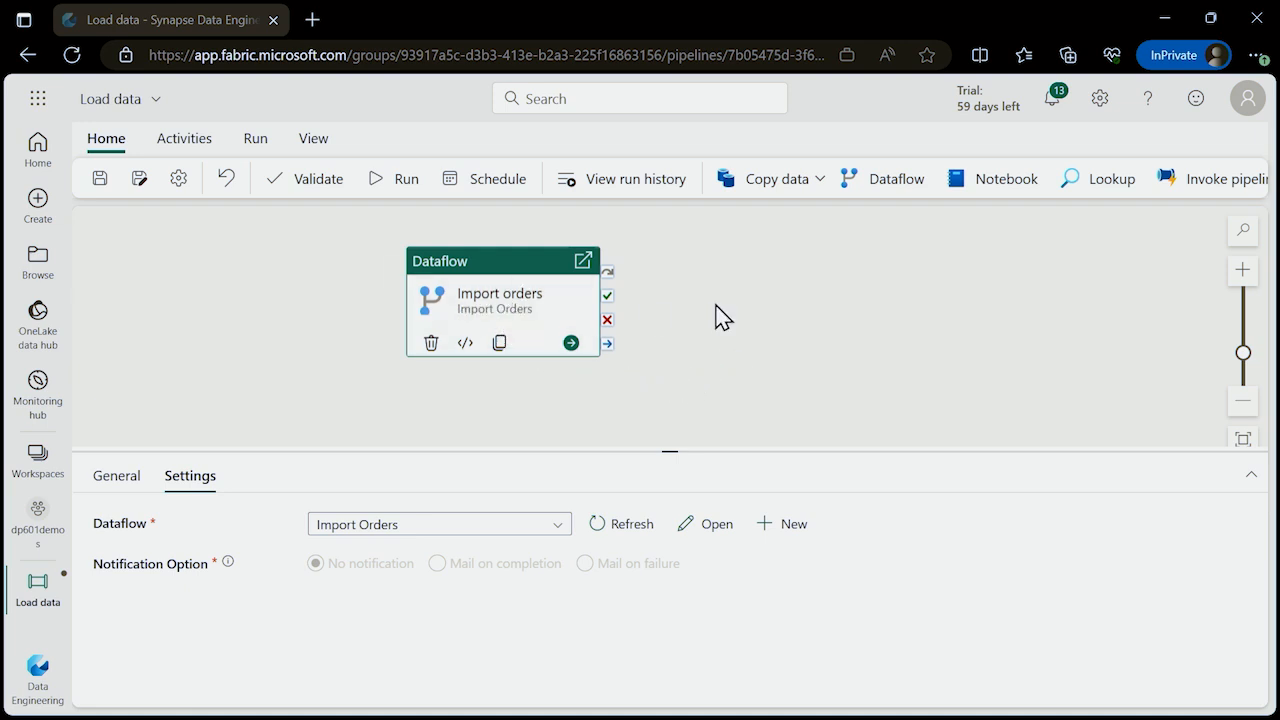
click(312, 183)
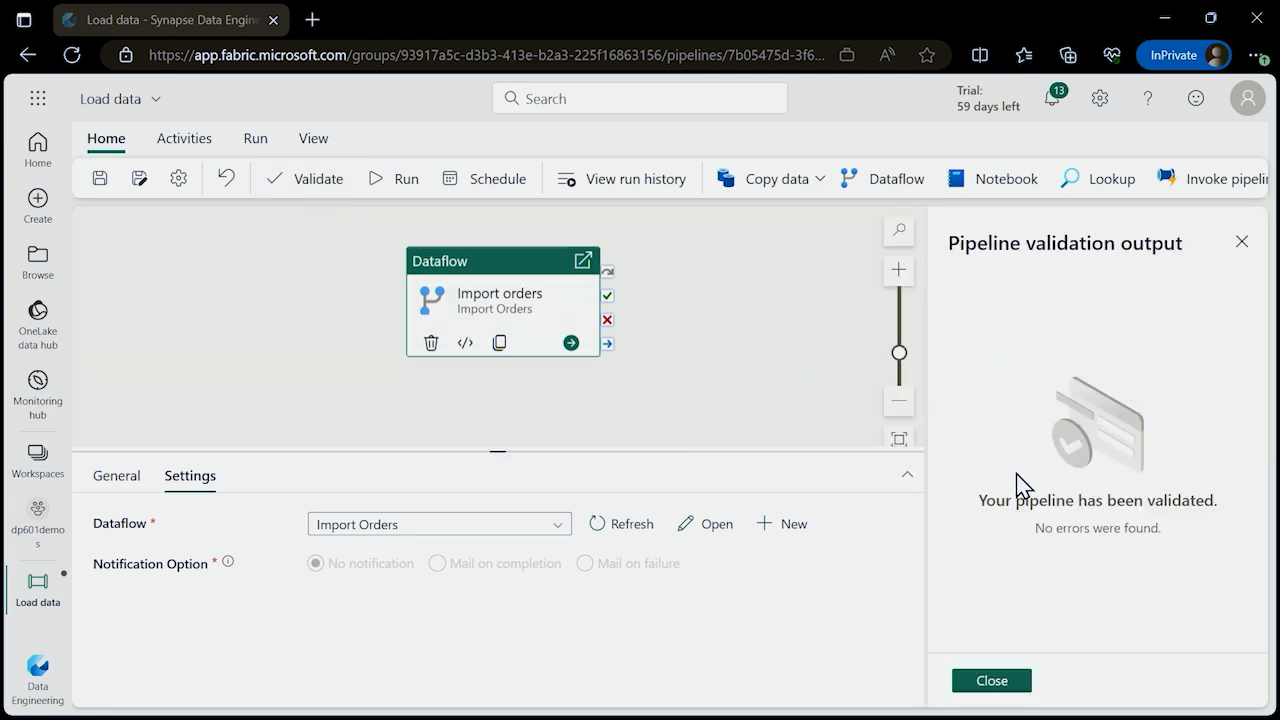
click(1015, 686)
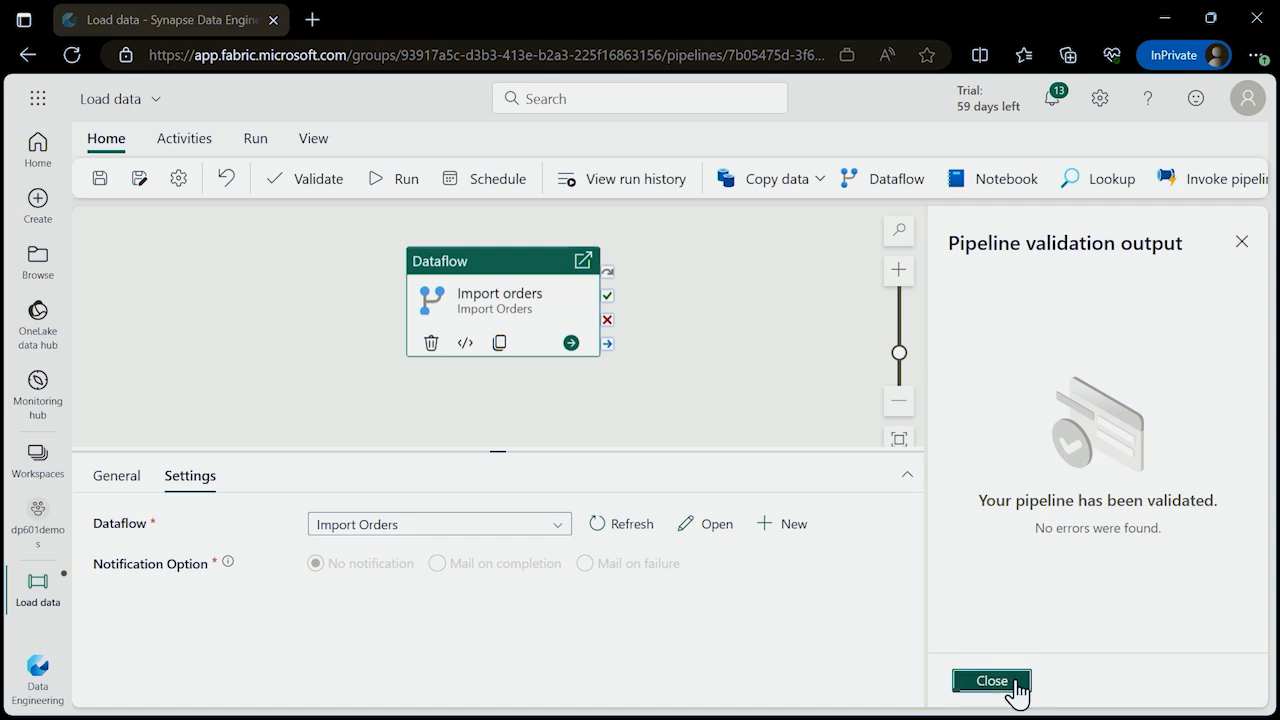
Save and run the Load data pipeline, and check its run status in the notifications.
click(398, 181)
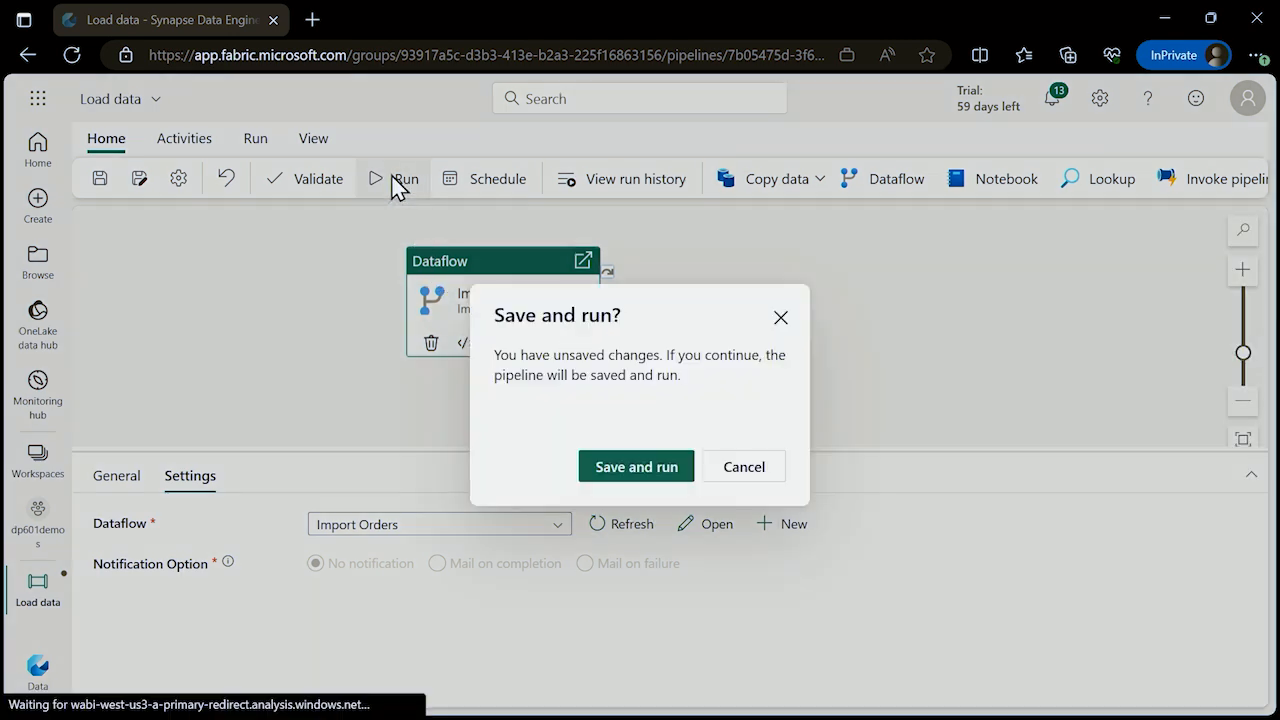
click(636, 467)
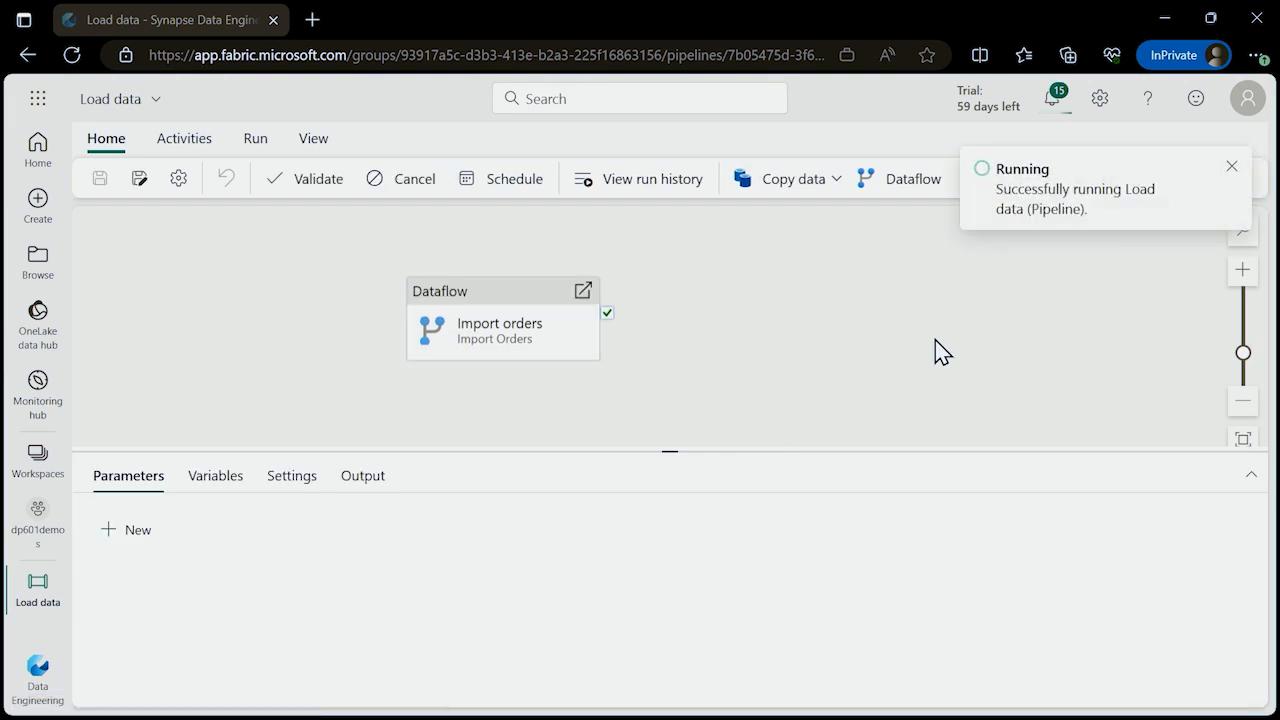
click(1056, 108)
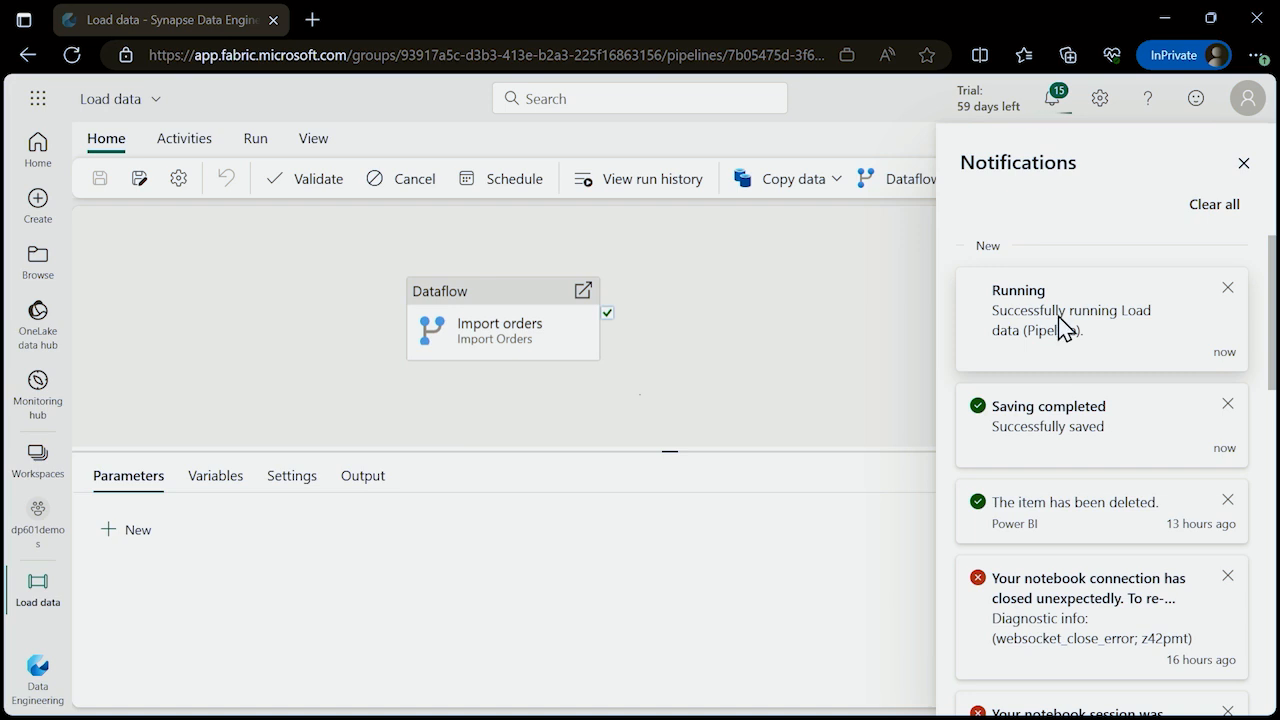
click(716, 290)
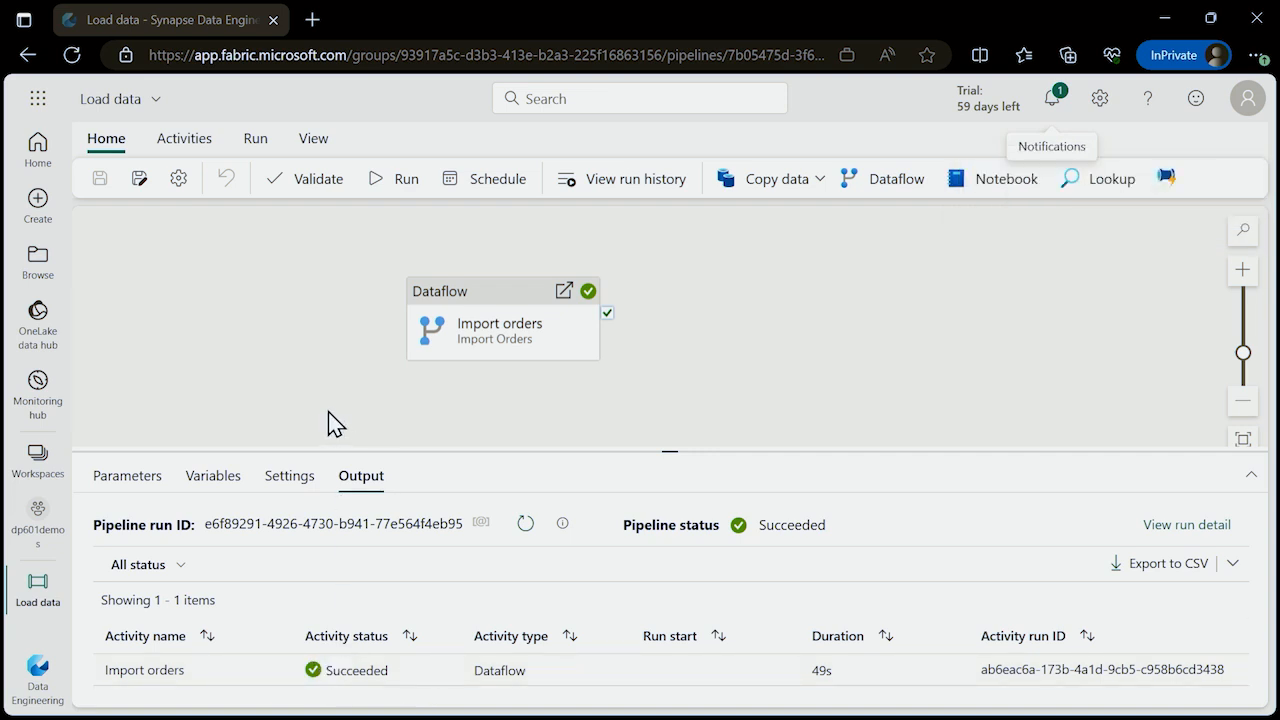
Open the Lakehouse from the dp601demos workspace and view the files in the unidentified orders folder.
click(38, 525)
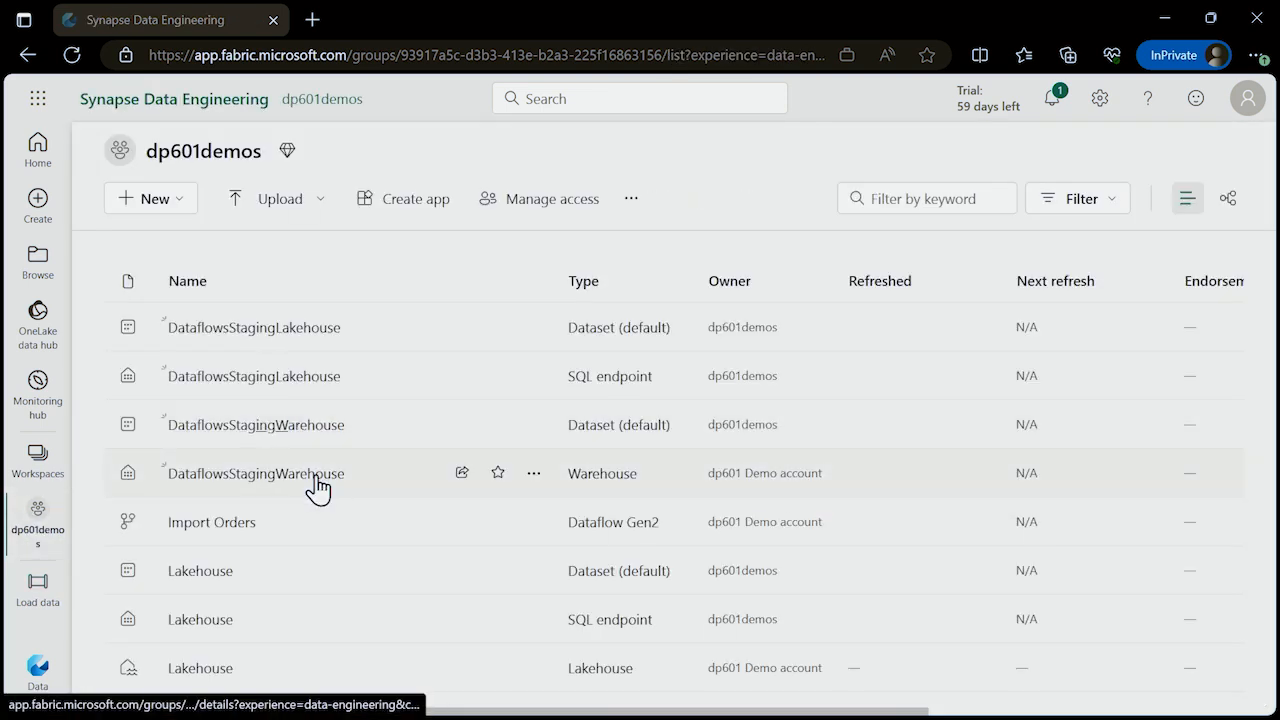
click(200, 668)
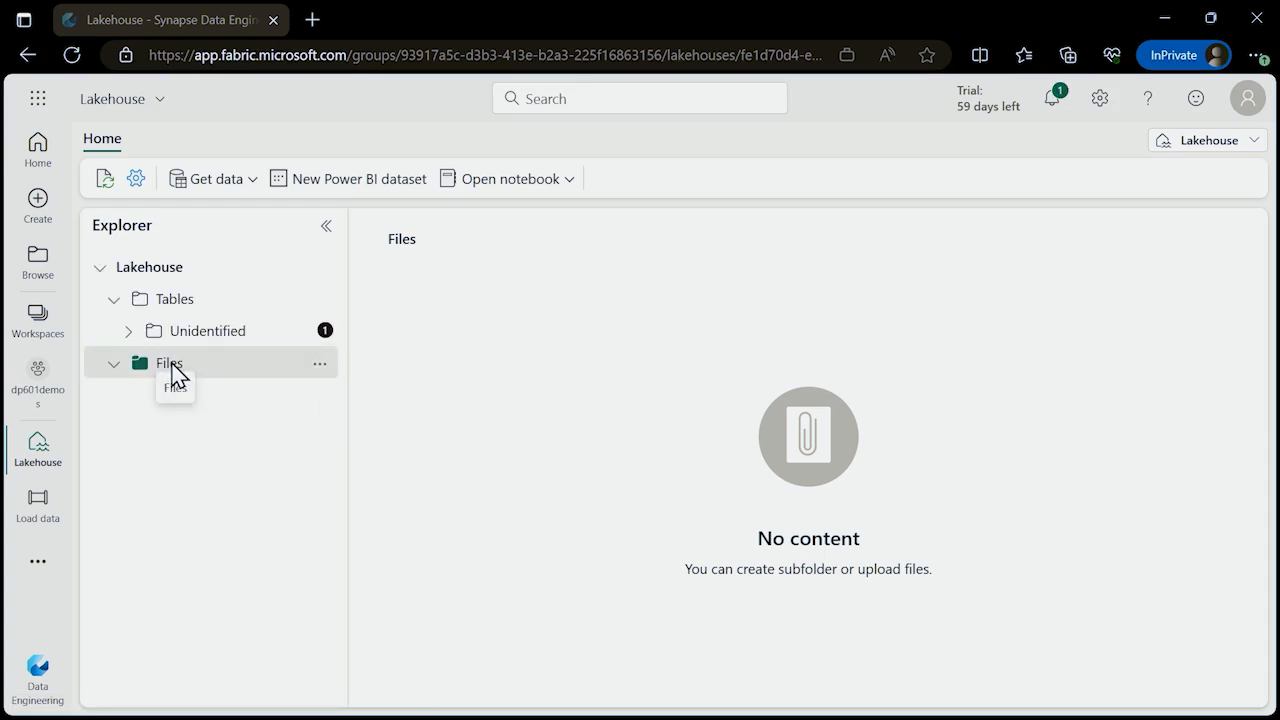
click(208, 333)
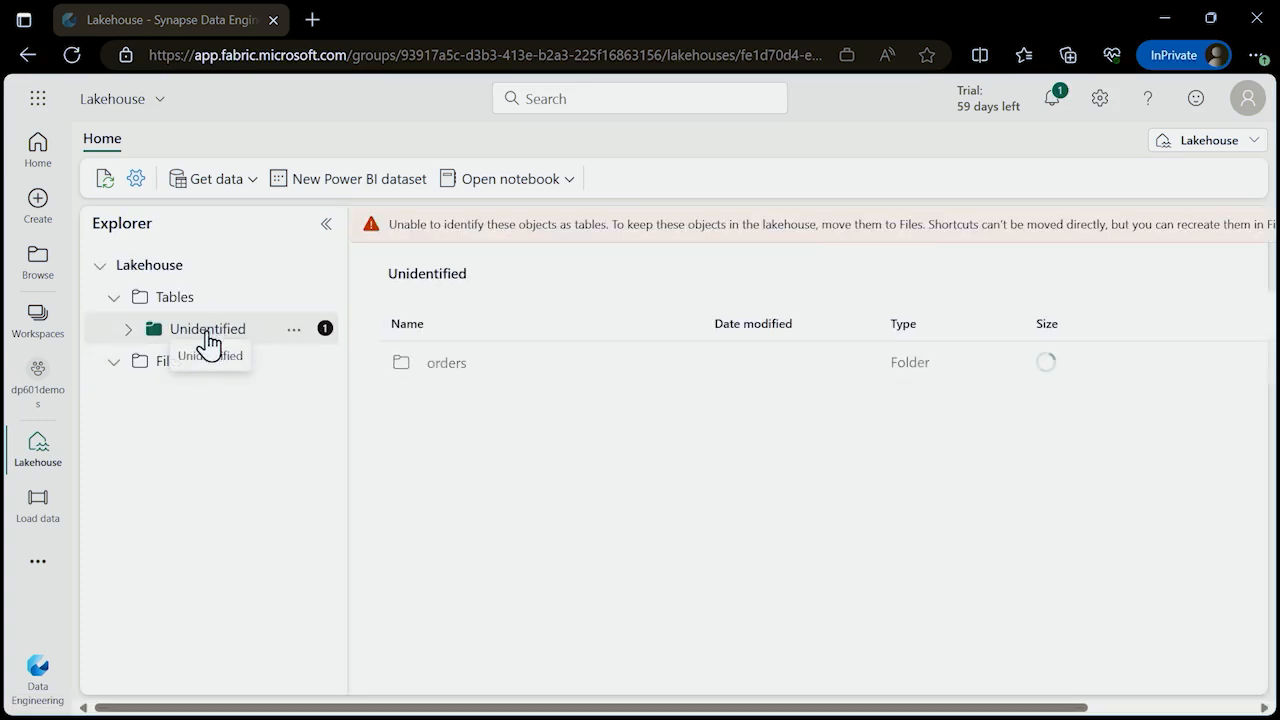
click(447, 365)
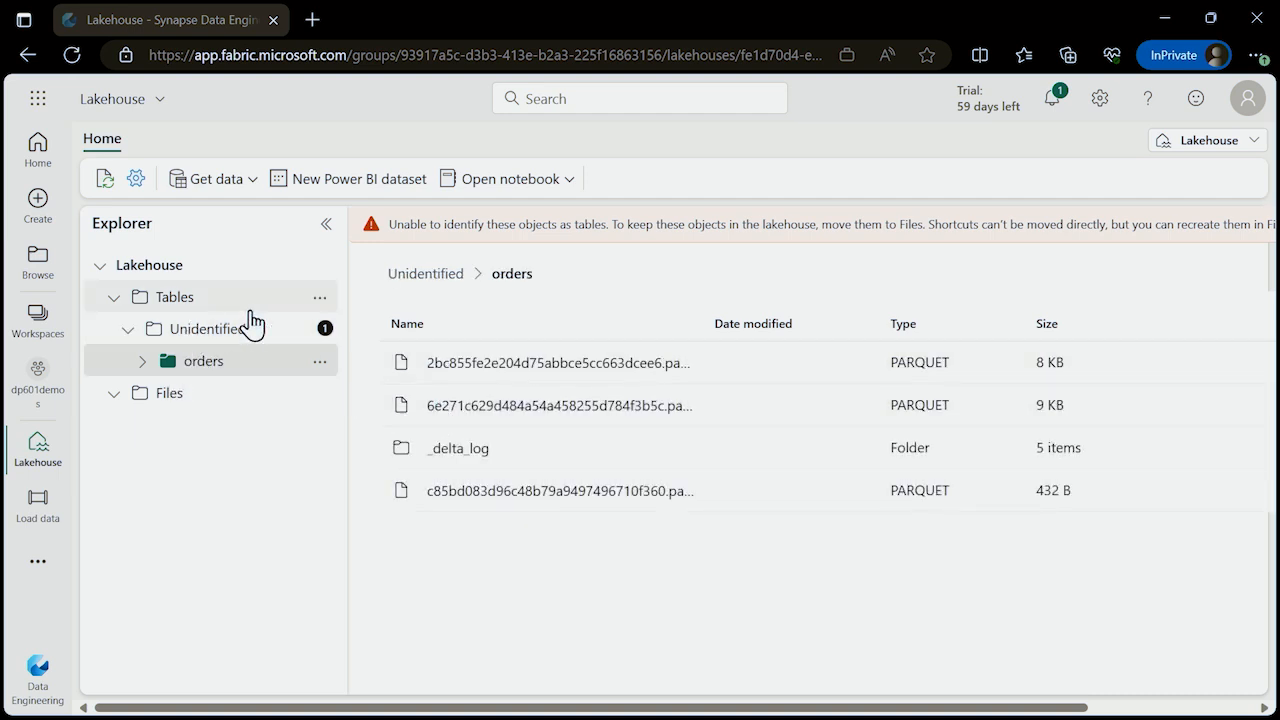
Refresh the lakehouse's Tables folder and collapse its Files folder.
click(320, 300)
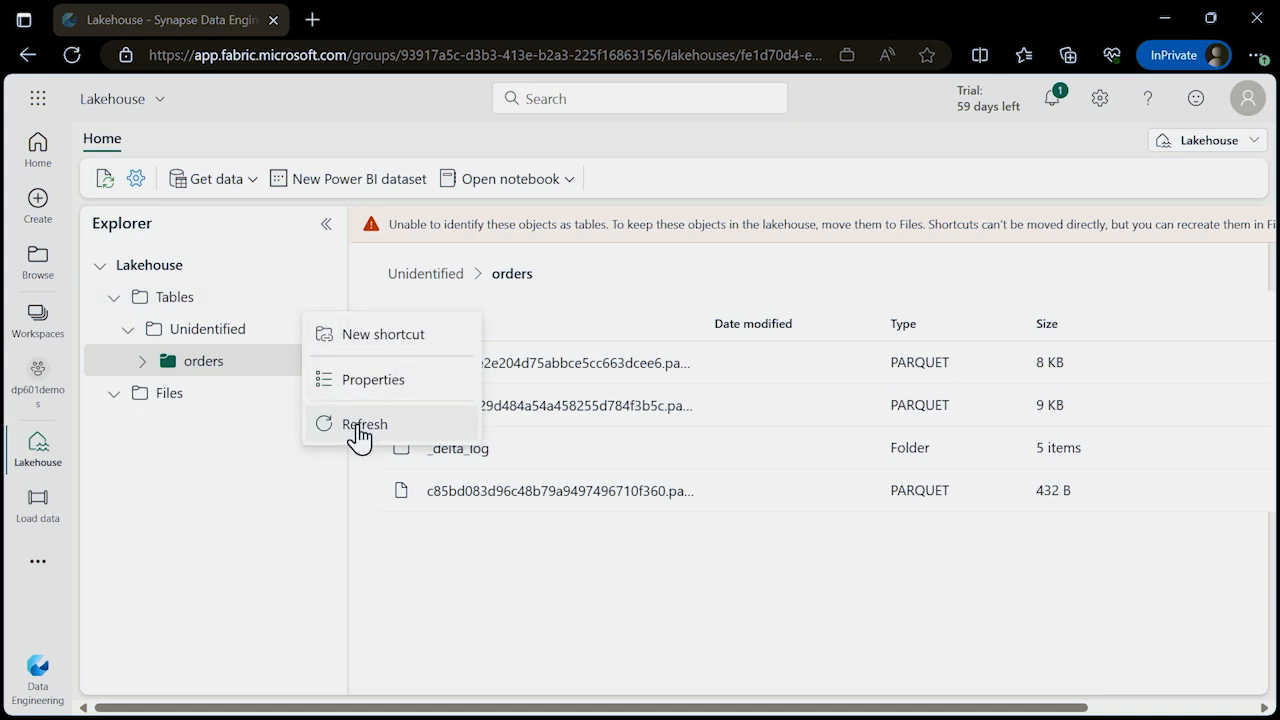
click(360, 428)
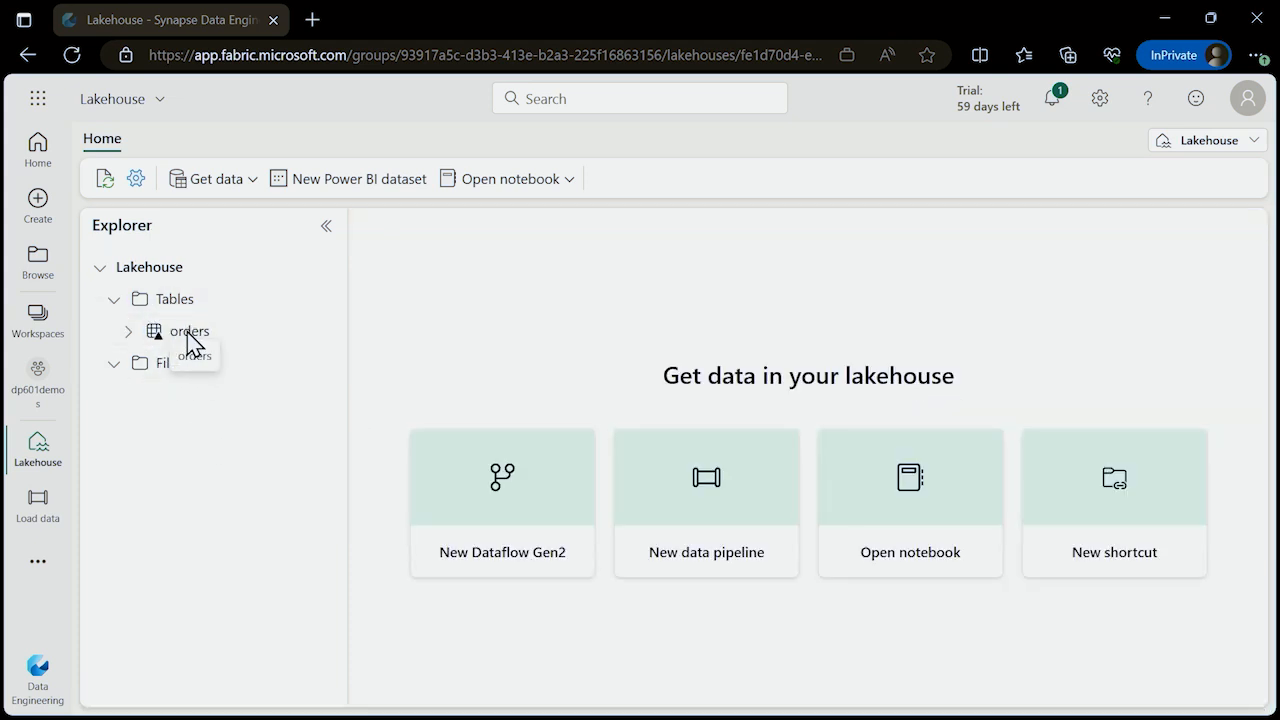
right_click(196, 372)
click(175, 370)
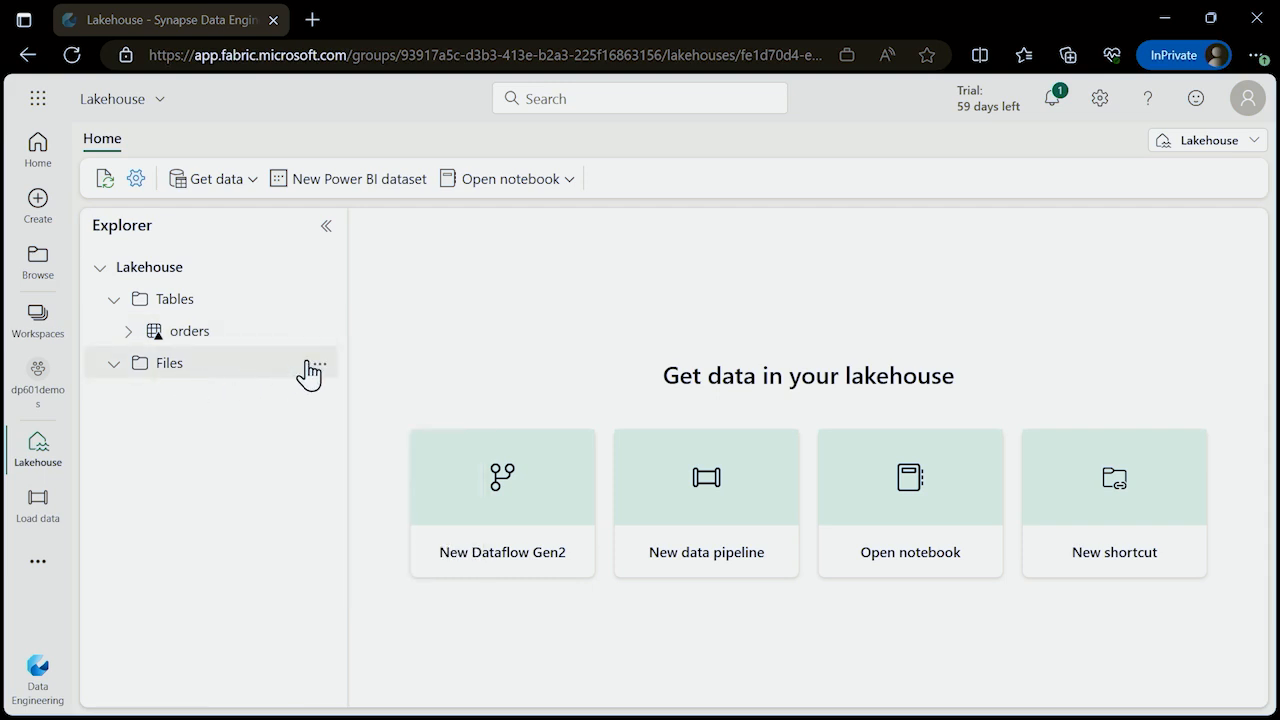
click(114, 366)
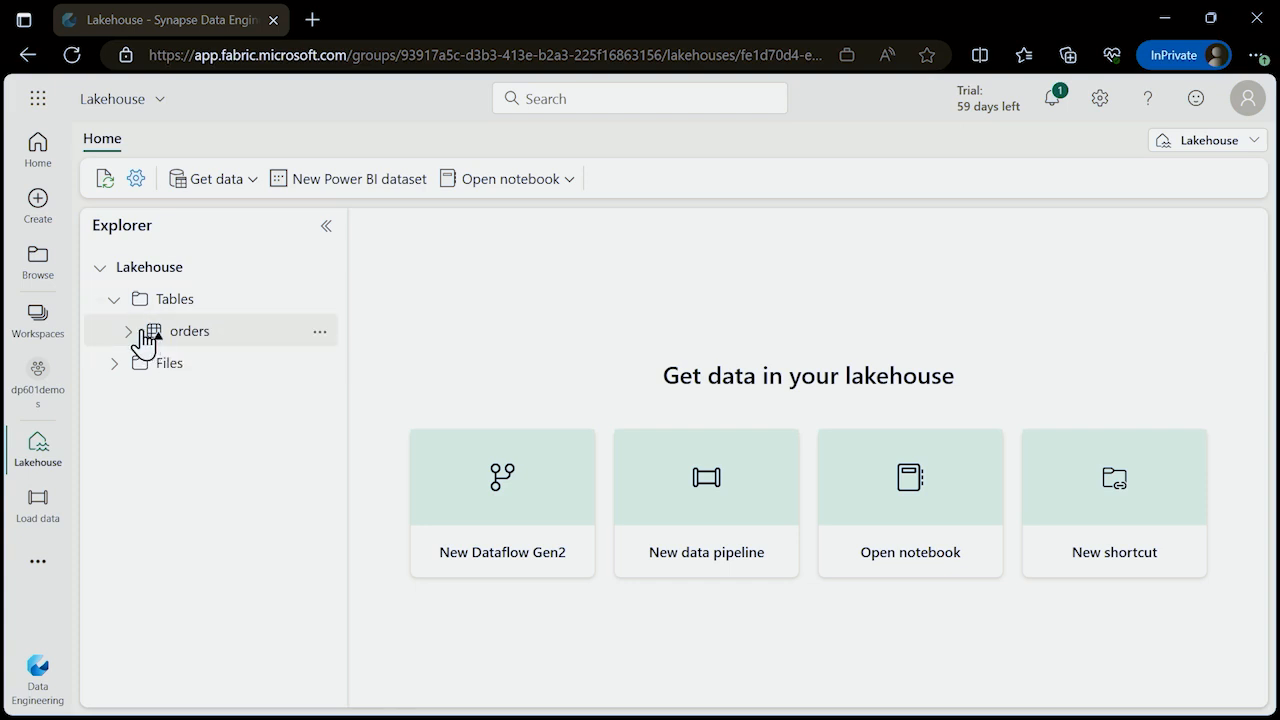
click(321, 338)
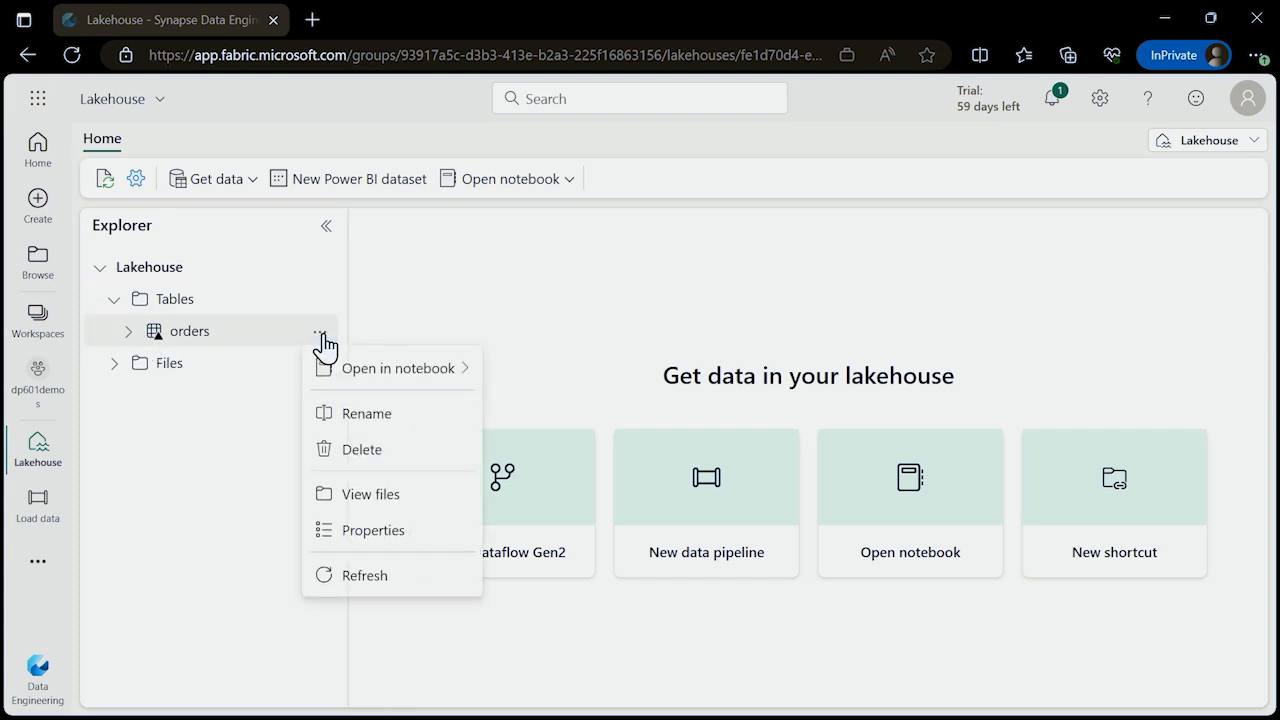
mouse_move(401, 383)
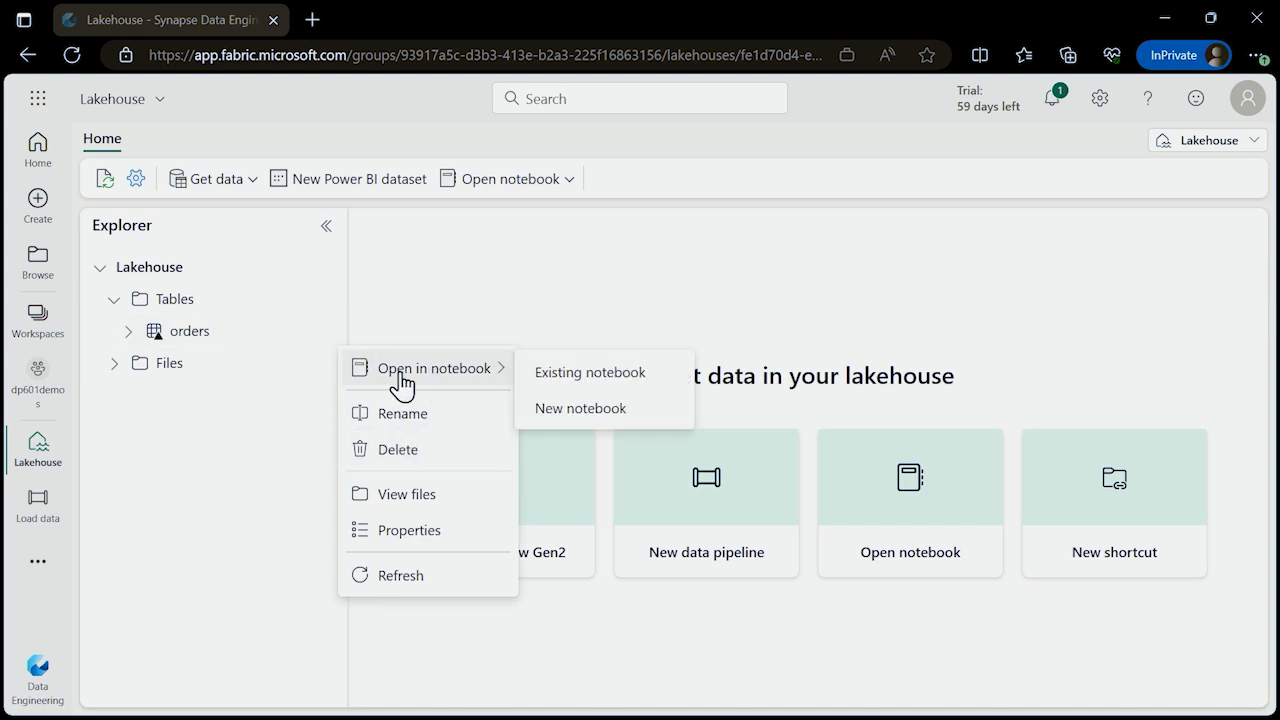
click(580, 375)
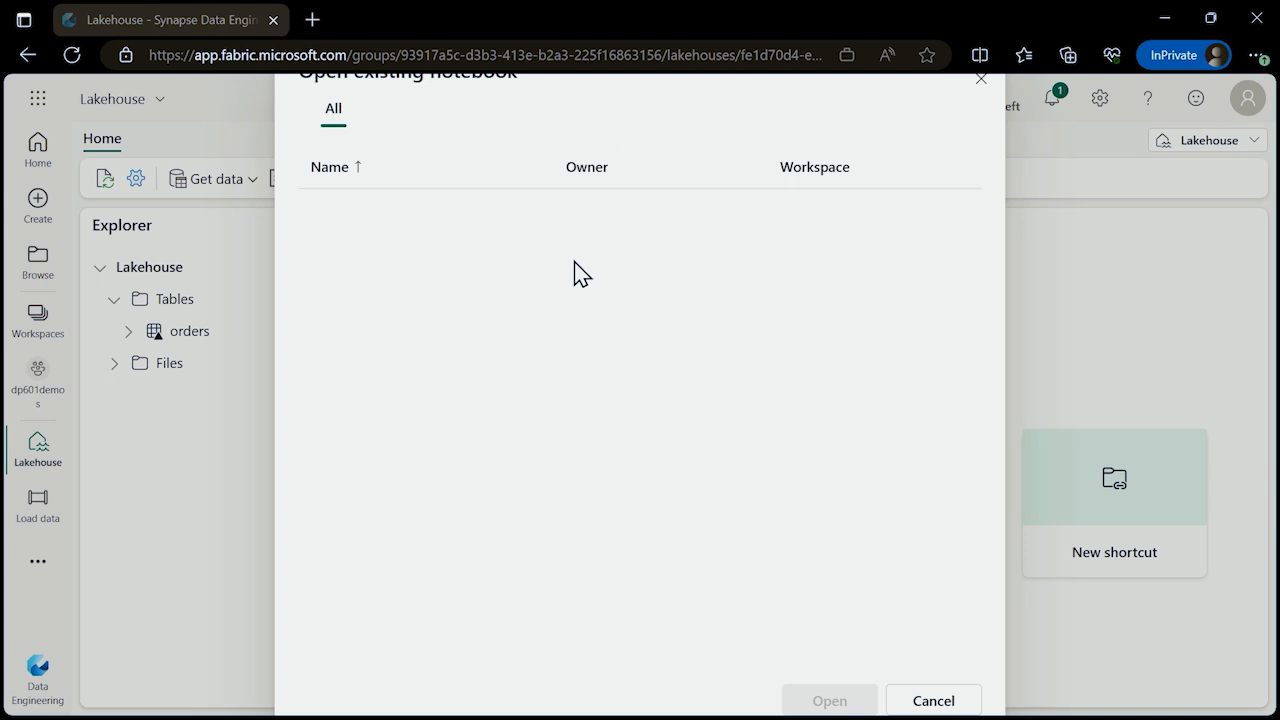
click(980, 81)
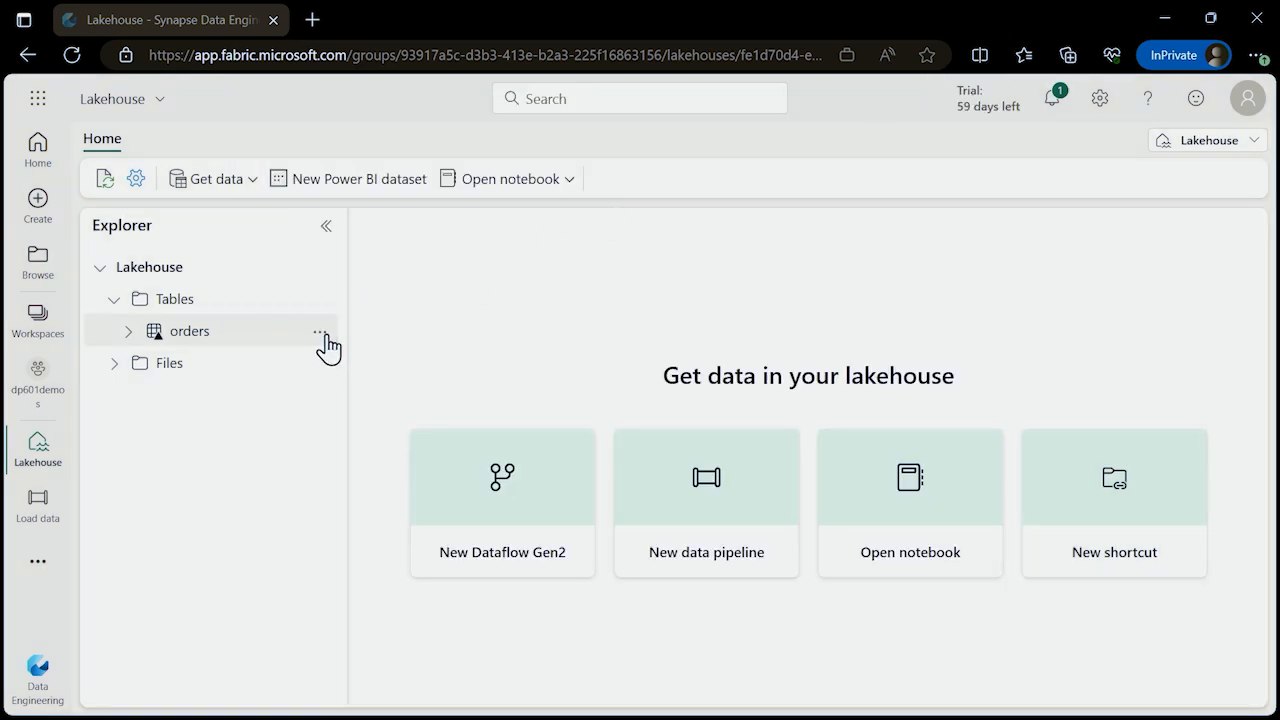
Open the orders table in a new notebook and run the cell that selects its first 1000 rows.
click(324, 336)
mouse_move(429, 380)
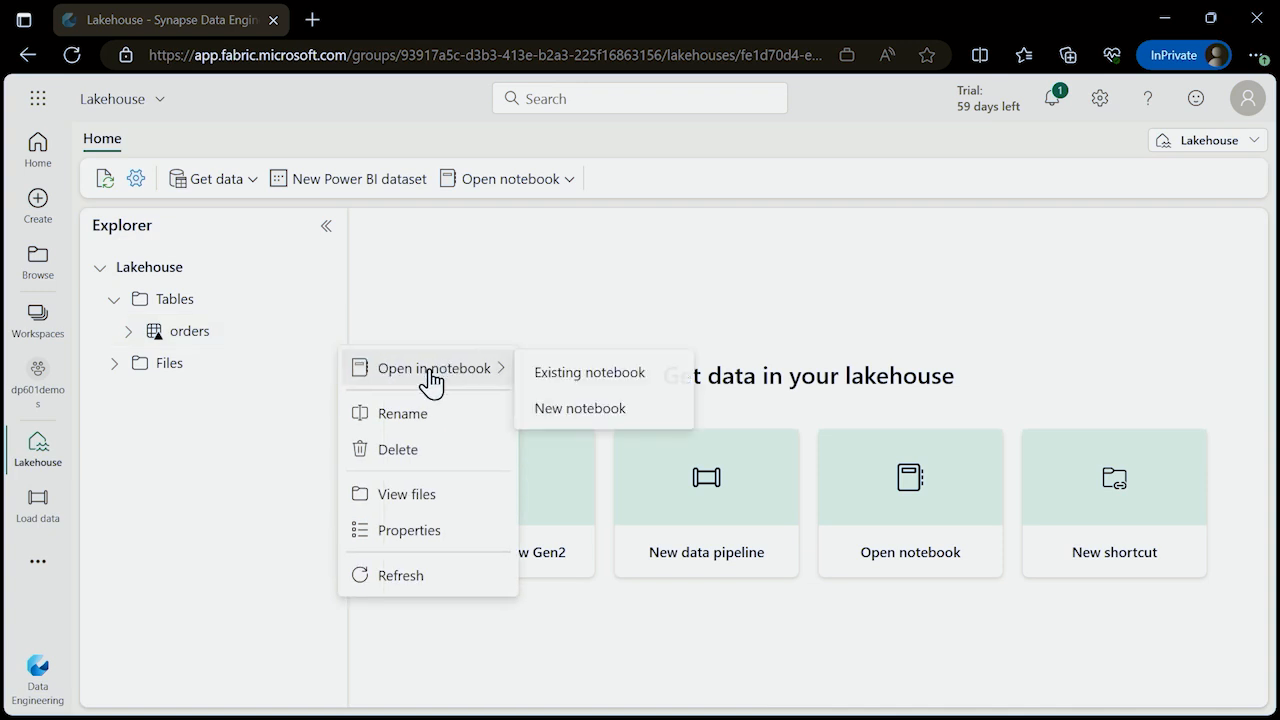
click(585, 410)
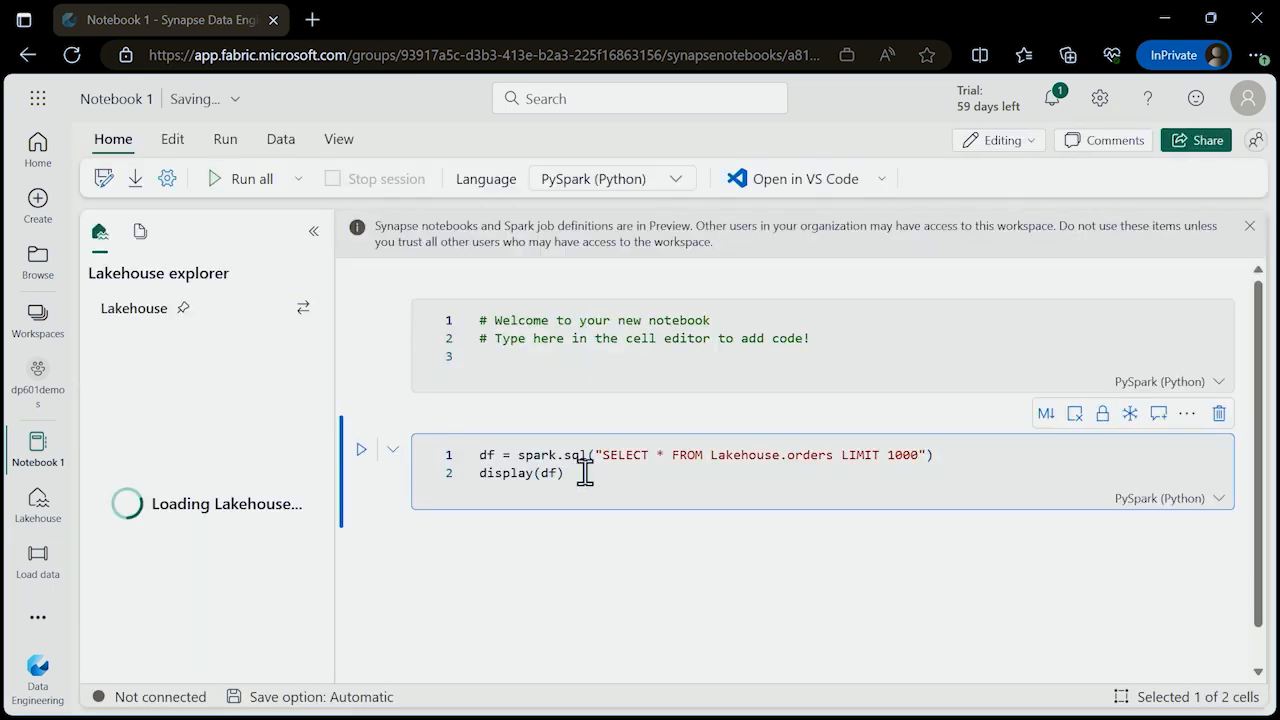
click(361, 451)
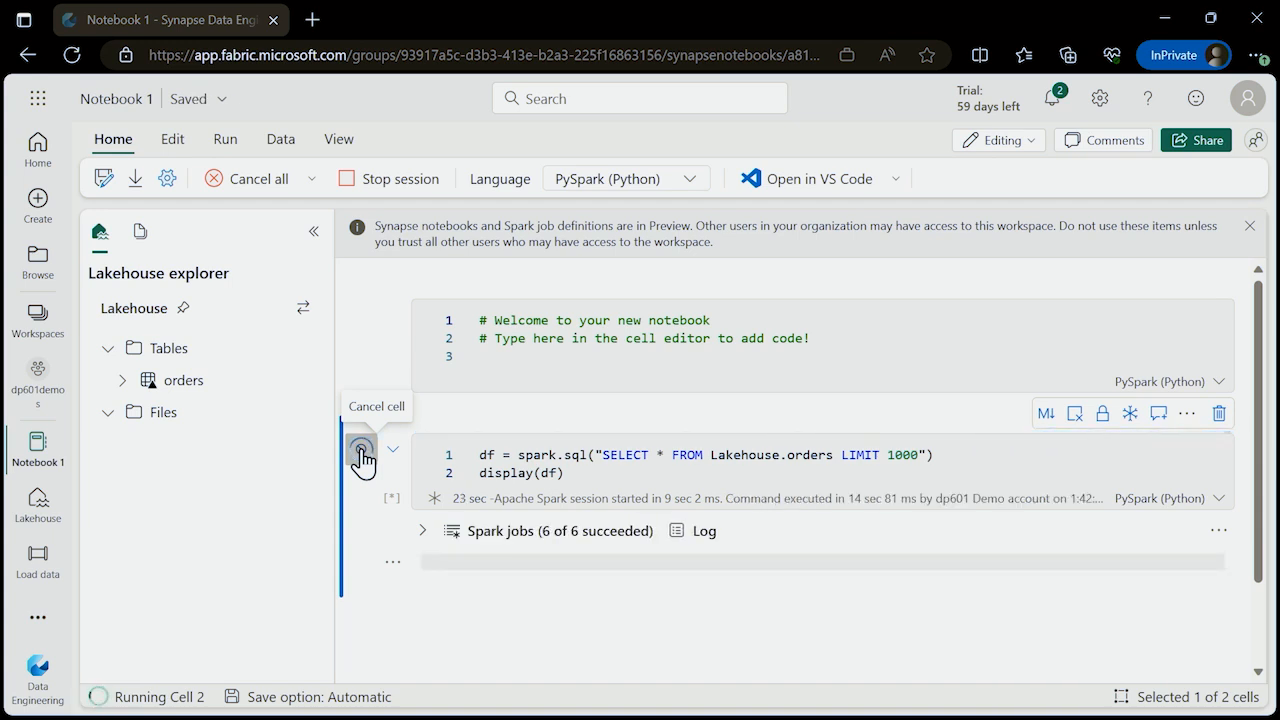
Examine the orders query results across all columns, including the MonthNo column.
scroll(912, 590, down, 2)
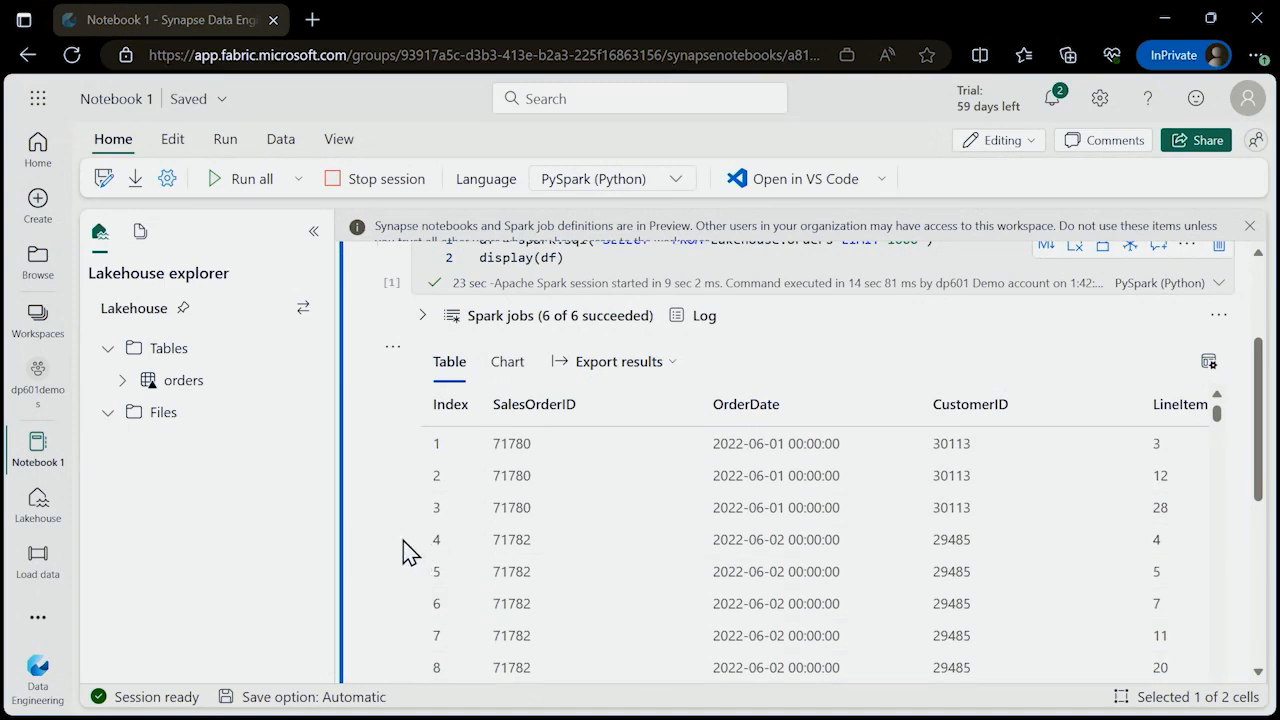
scroll(405, 553, down, 4)
scroll(400, 555, up, 1)
drag(634, 609, 1026, 623)
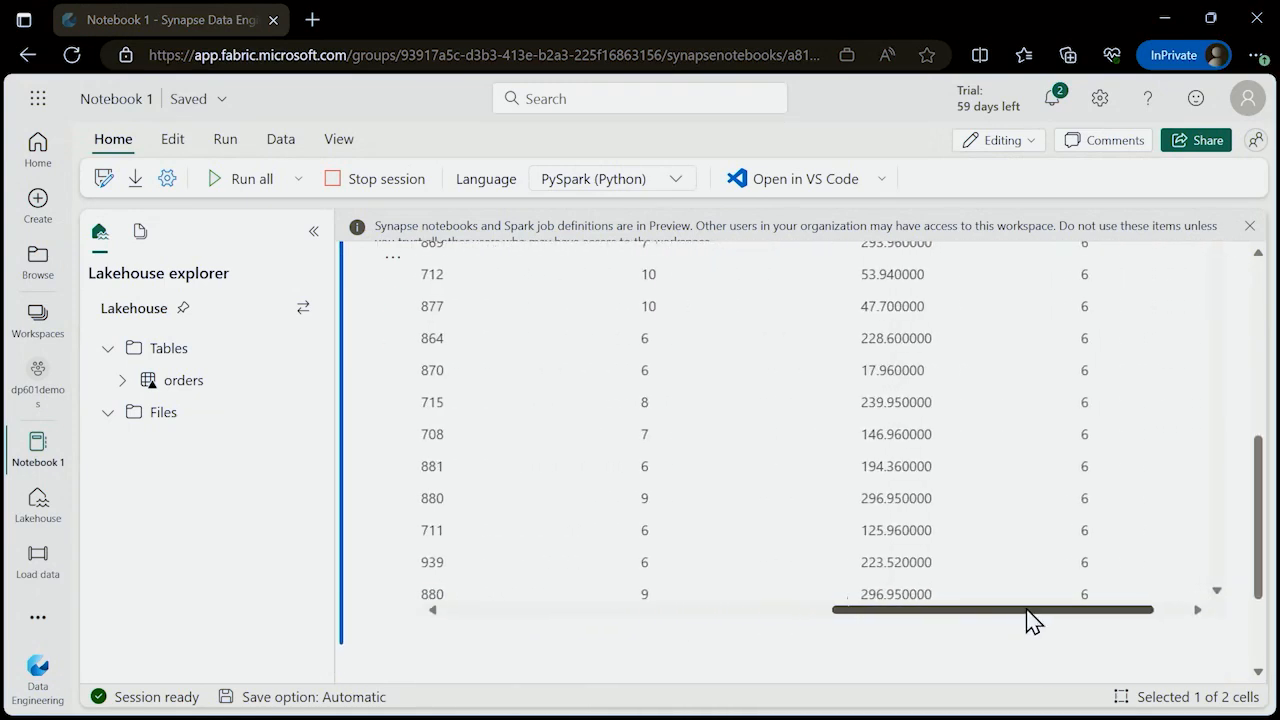
scroll(757, 489, up, 3)
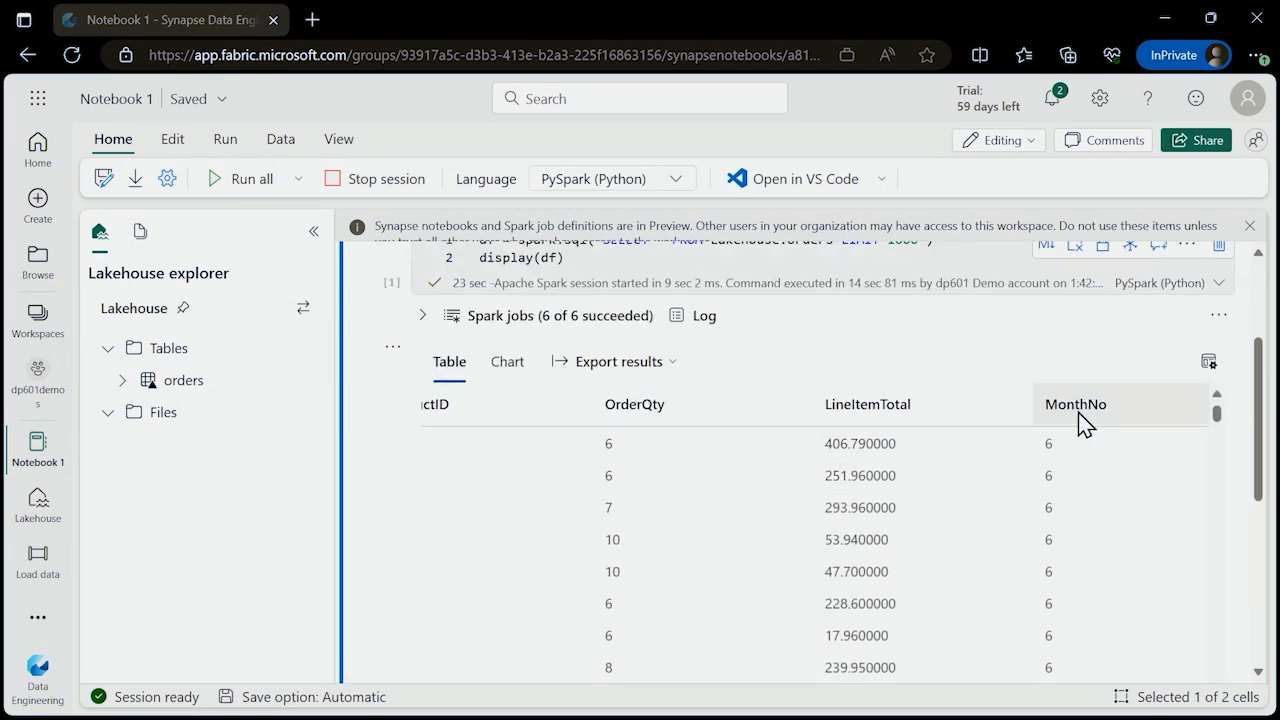
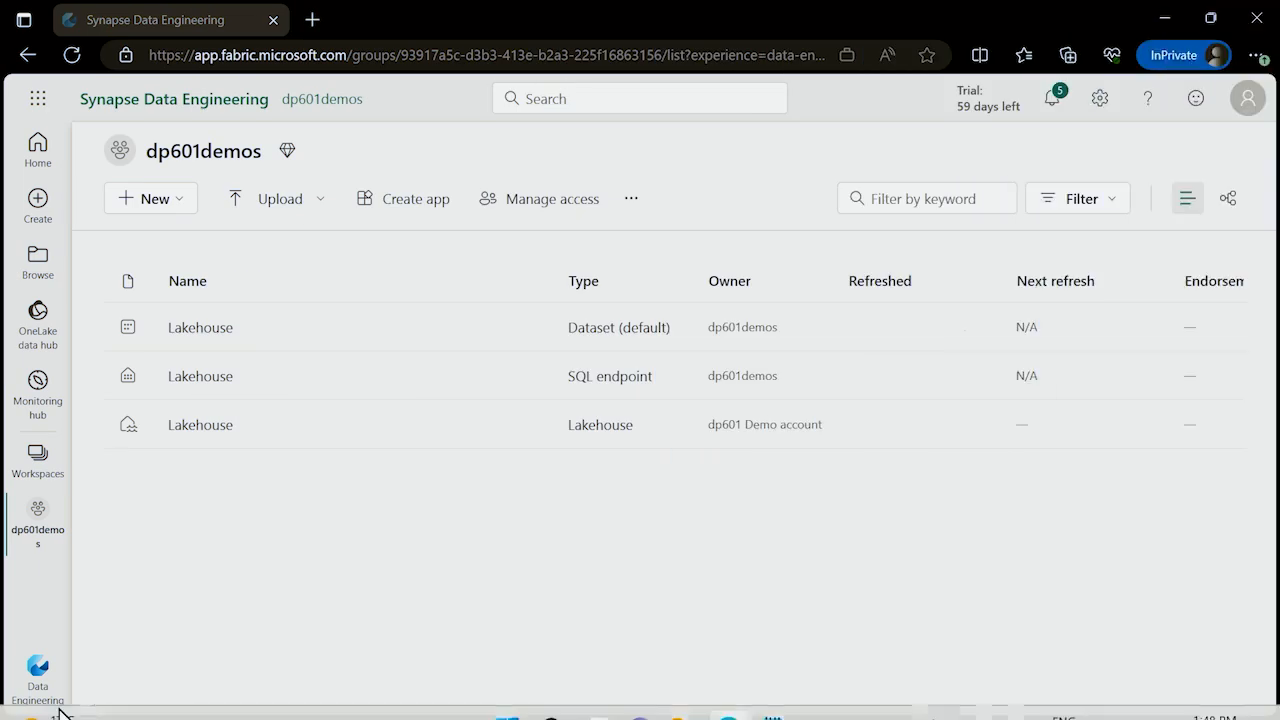
Open the Lakehouse from the dp601demos workspace and create a subfolder named new_data under Files.
click(205, 434)
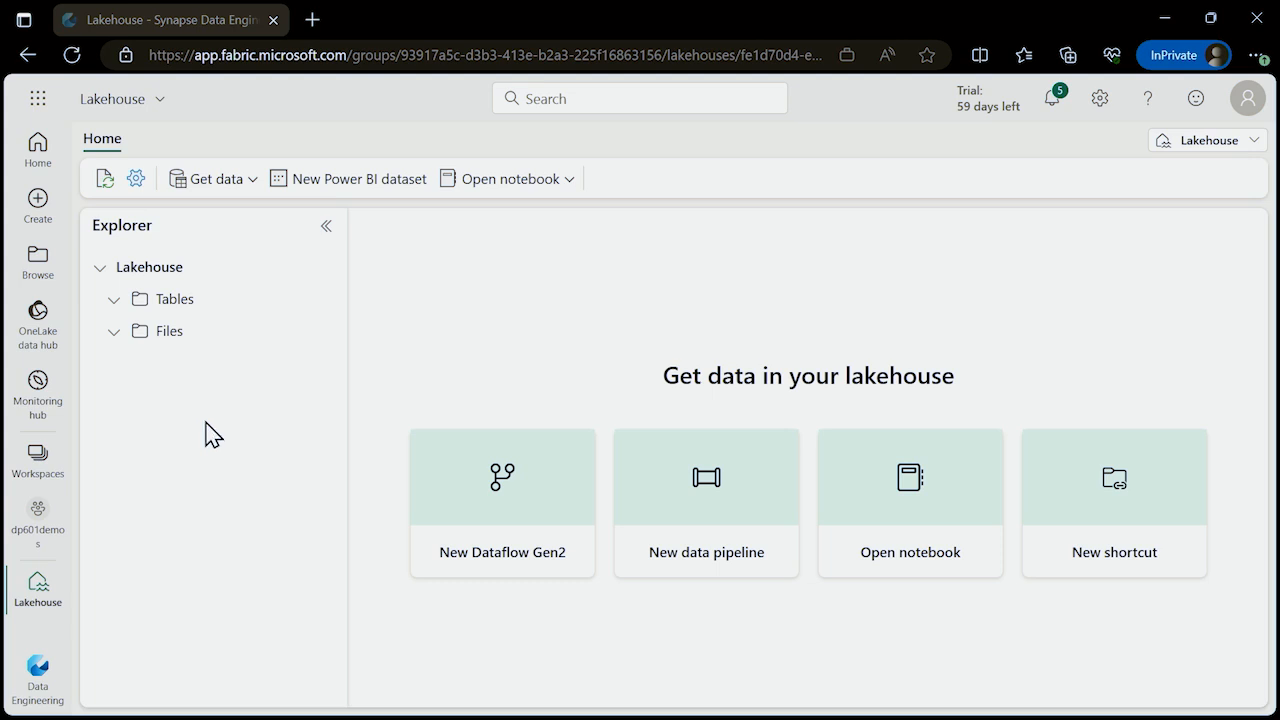
click(320, 335)
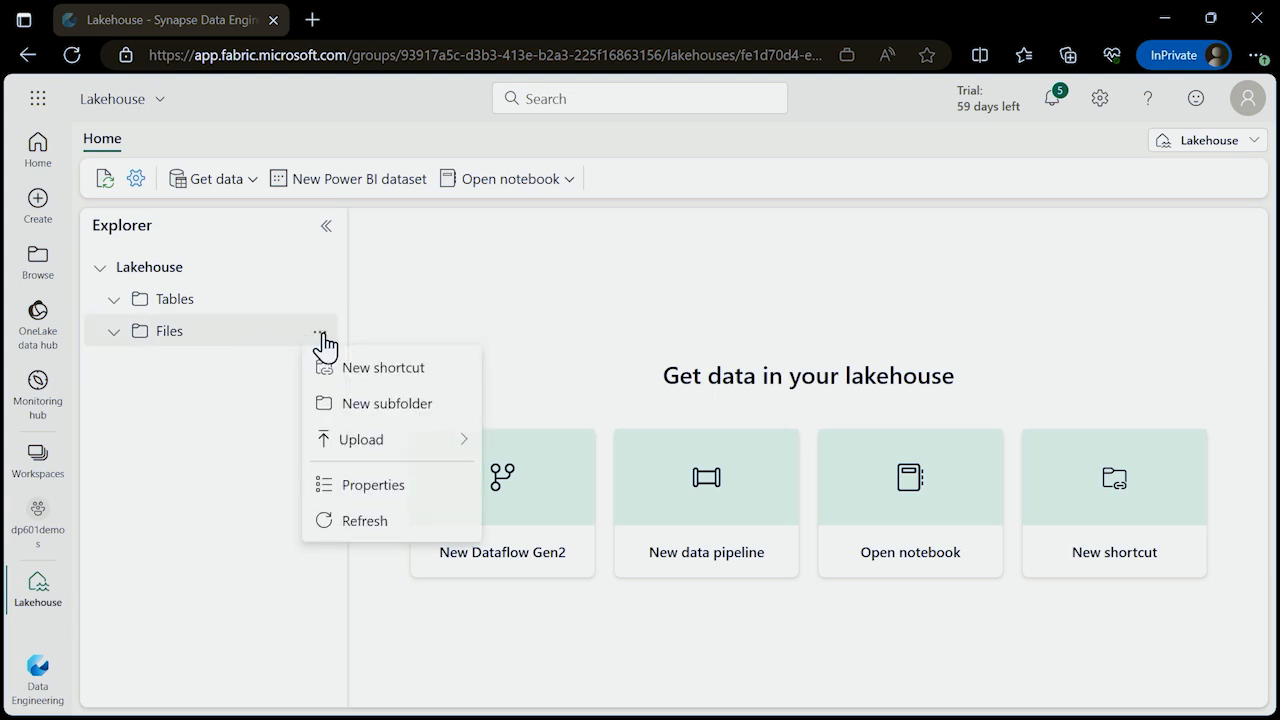
click(377, 405)
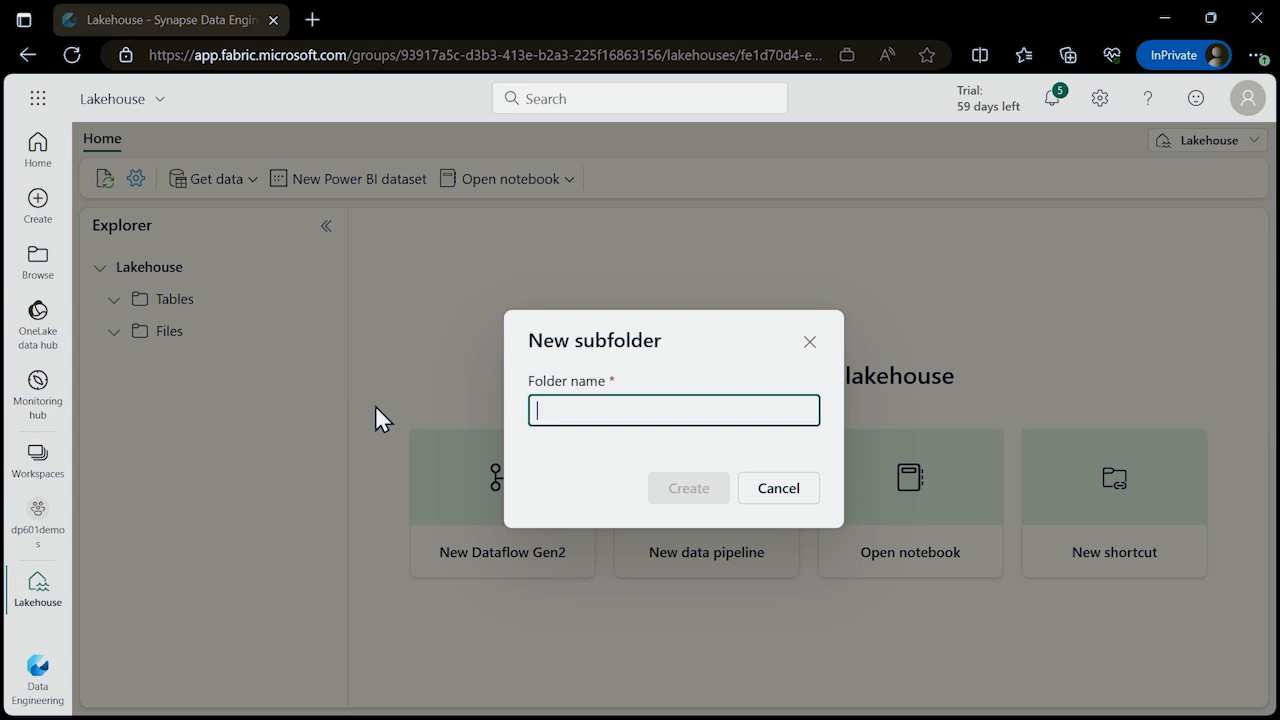
text(new_data)
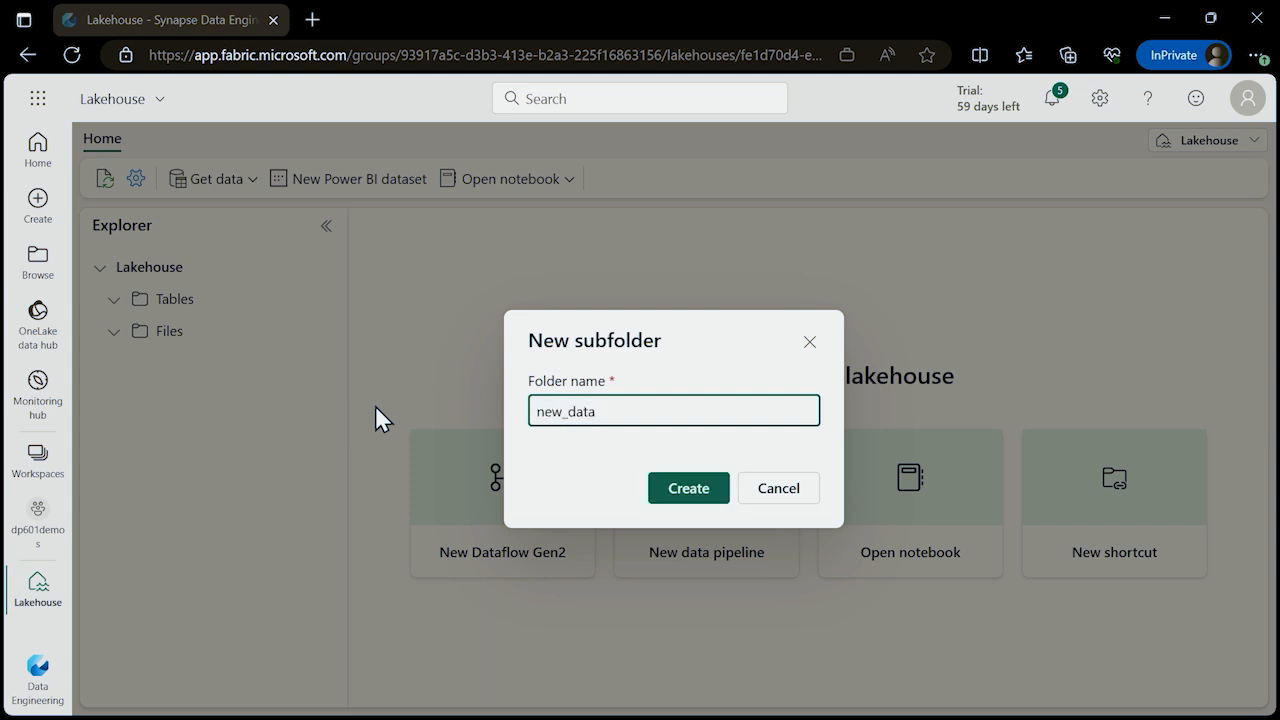
key(ctrl+a)
click(709, 489)
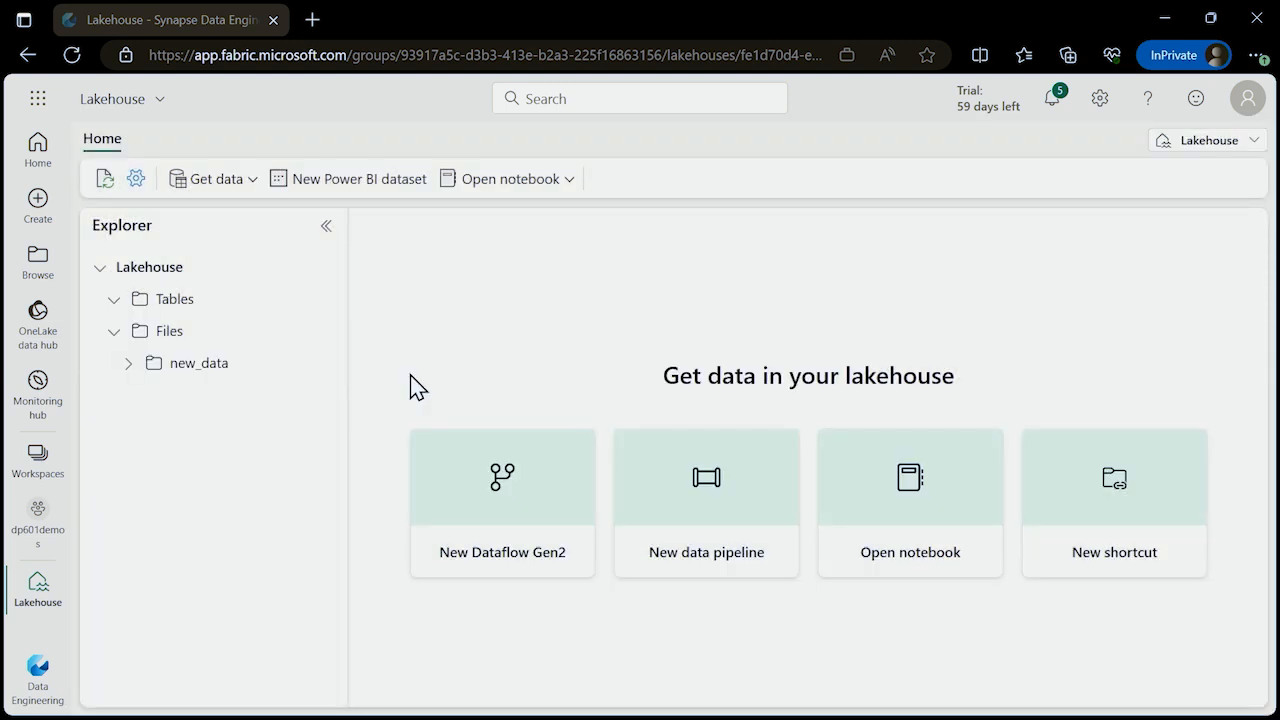
Create a data pipeline named Ingest Sales Data in the dp601demos workspace.
click(40, 526)
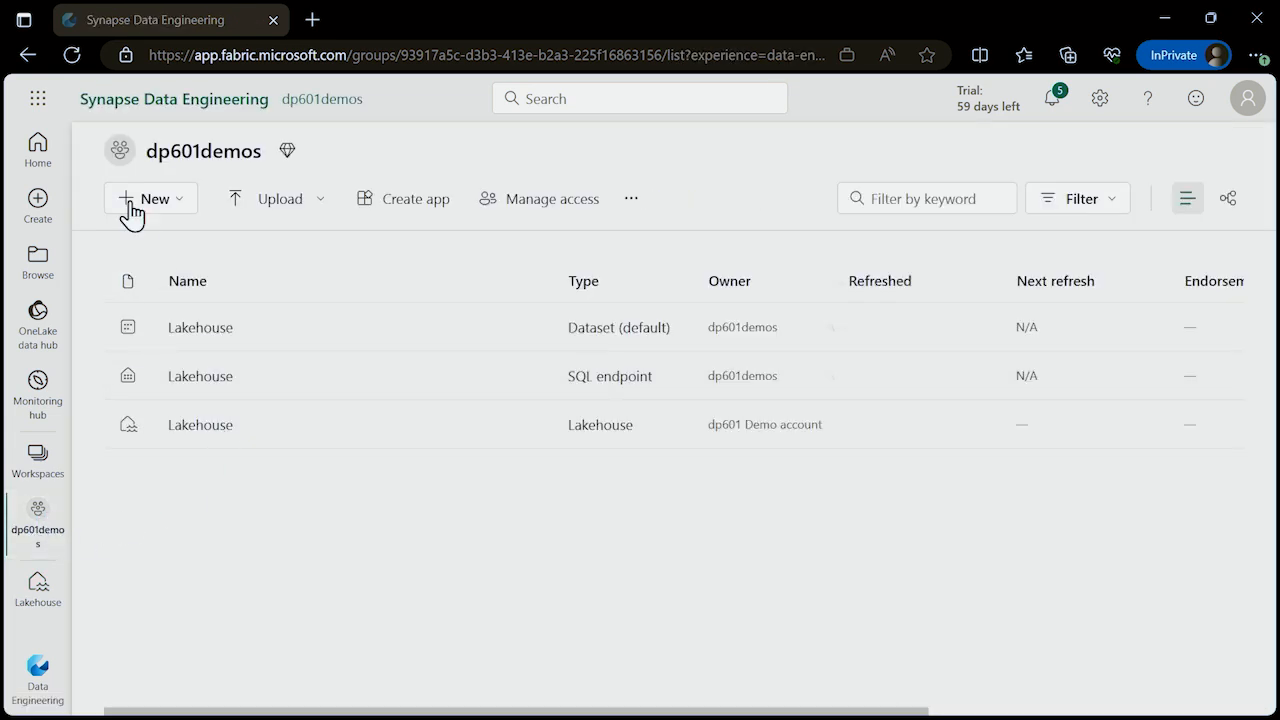
click(181, 212)
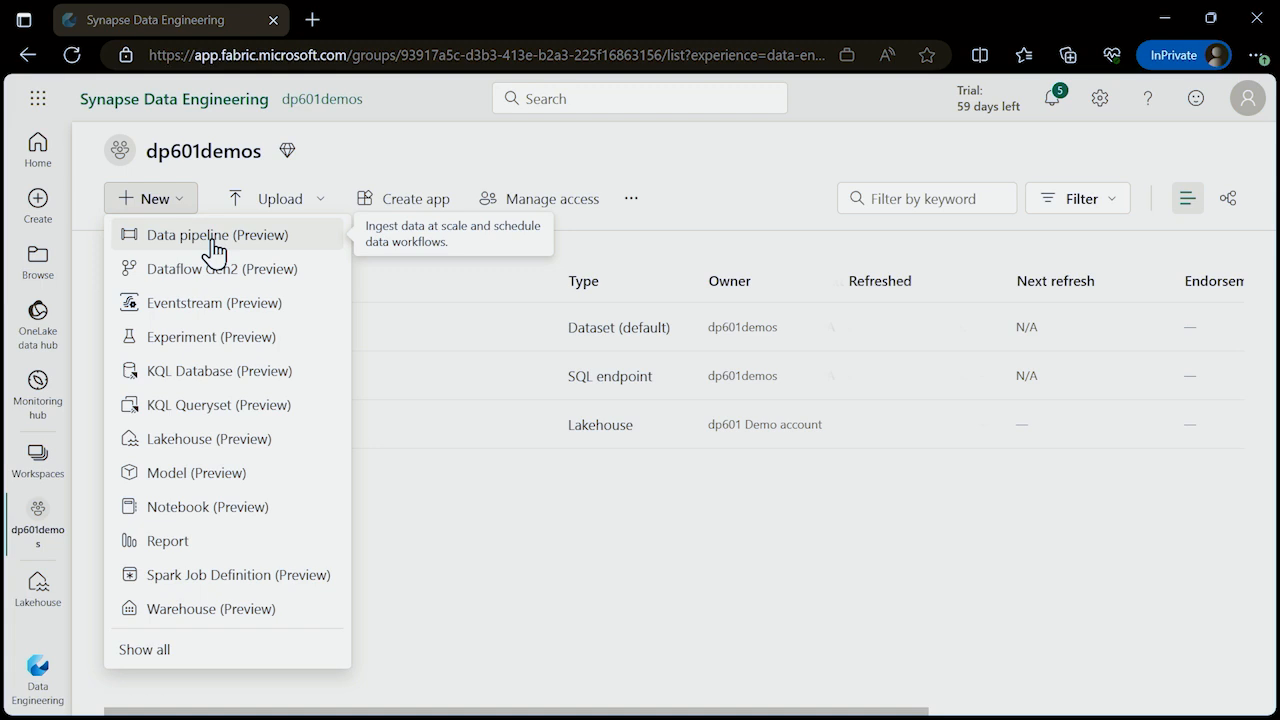
click(213, 240)
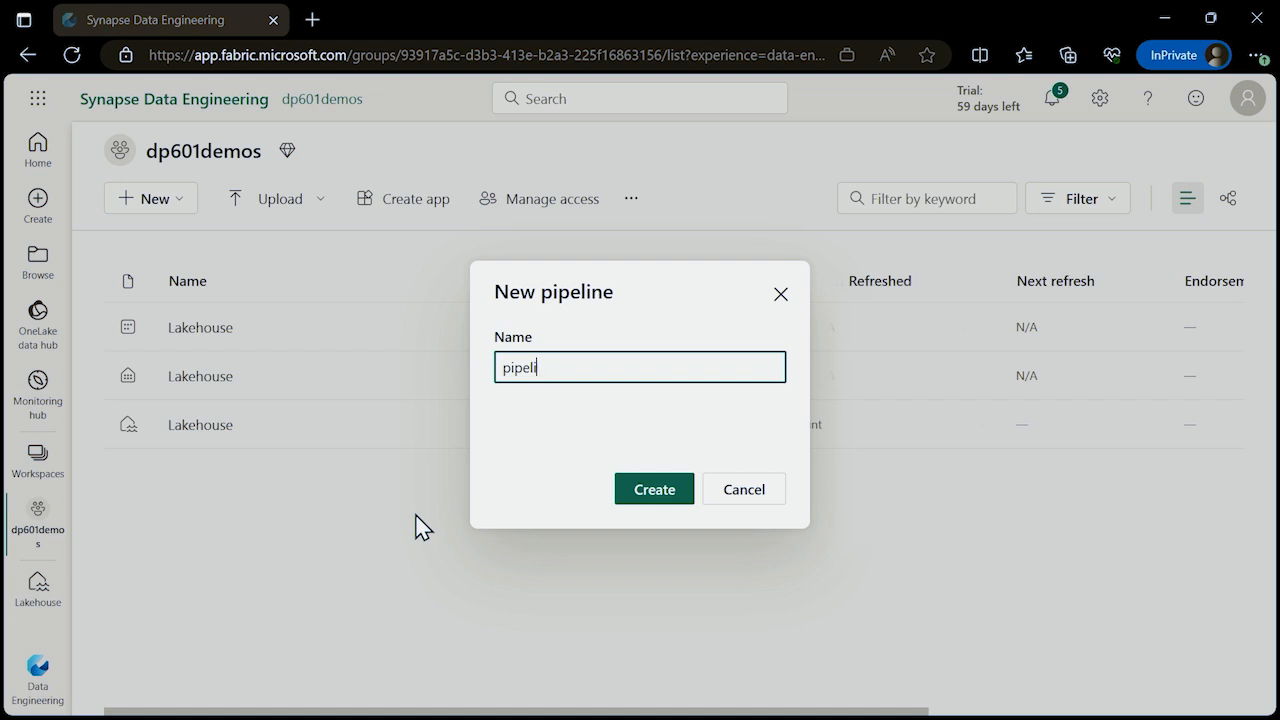
key(BackSpace)
key(BackSpace)
key(BackSpace)
text(Ingest Sales Data)
click(650, 490)
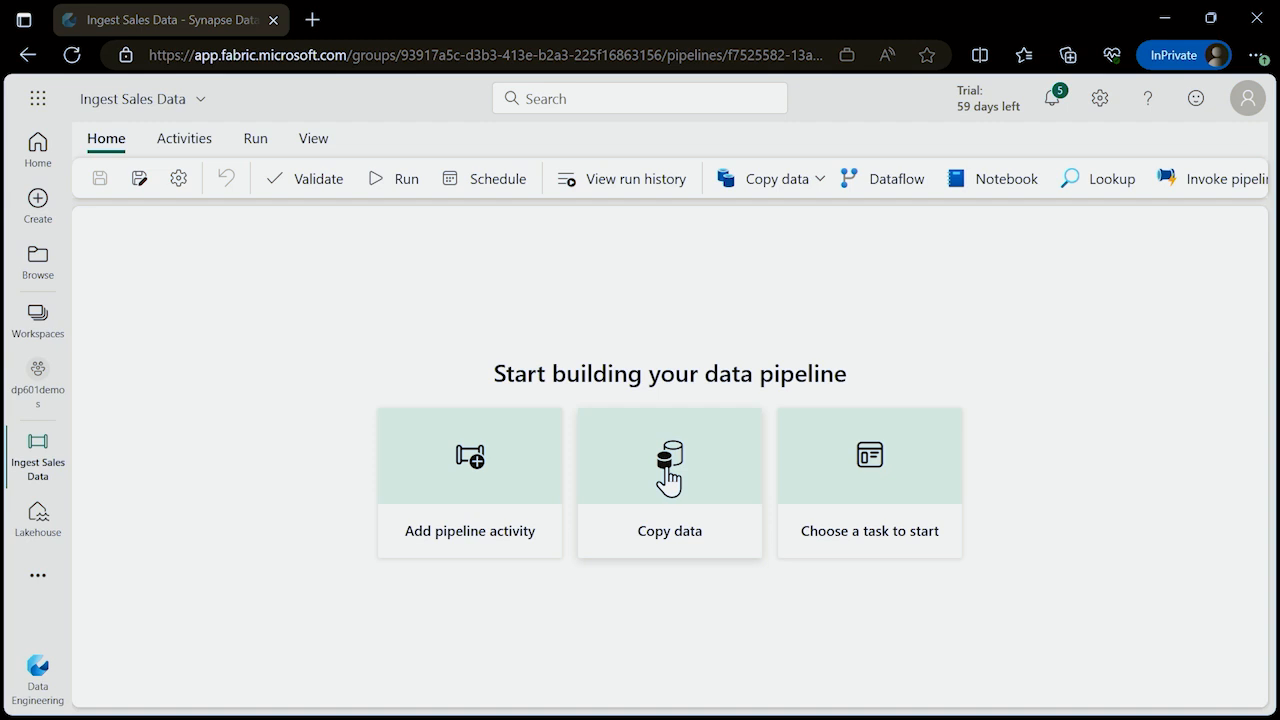
Start a Copy data task in the pipeline and look through the available sample data and data source connectors.
click(667, 482)
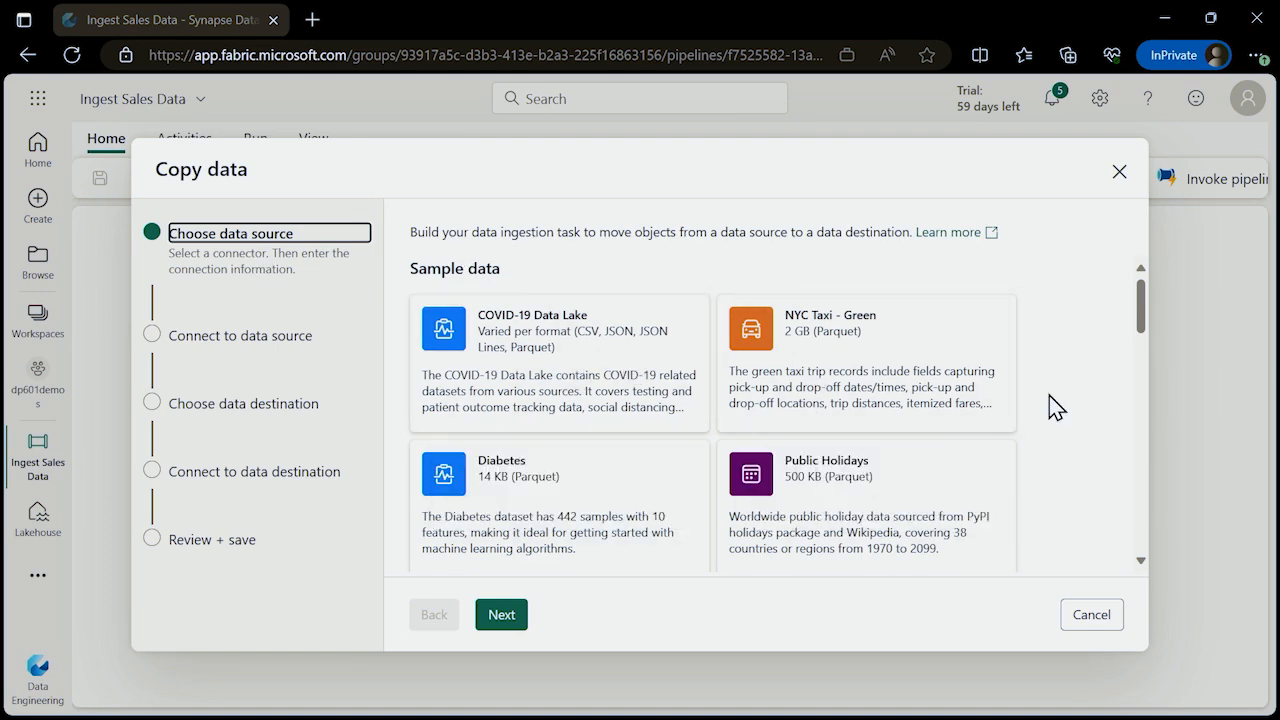
scroll(1055, 405, down, 4)
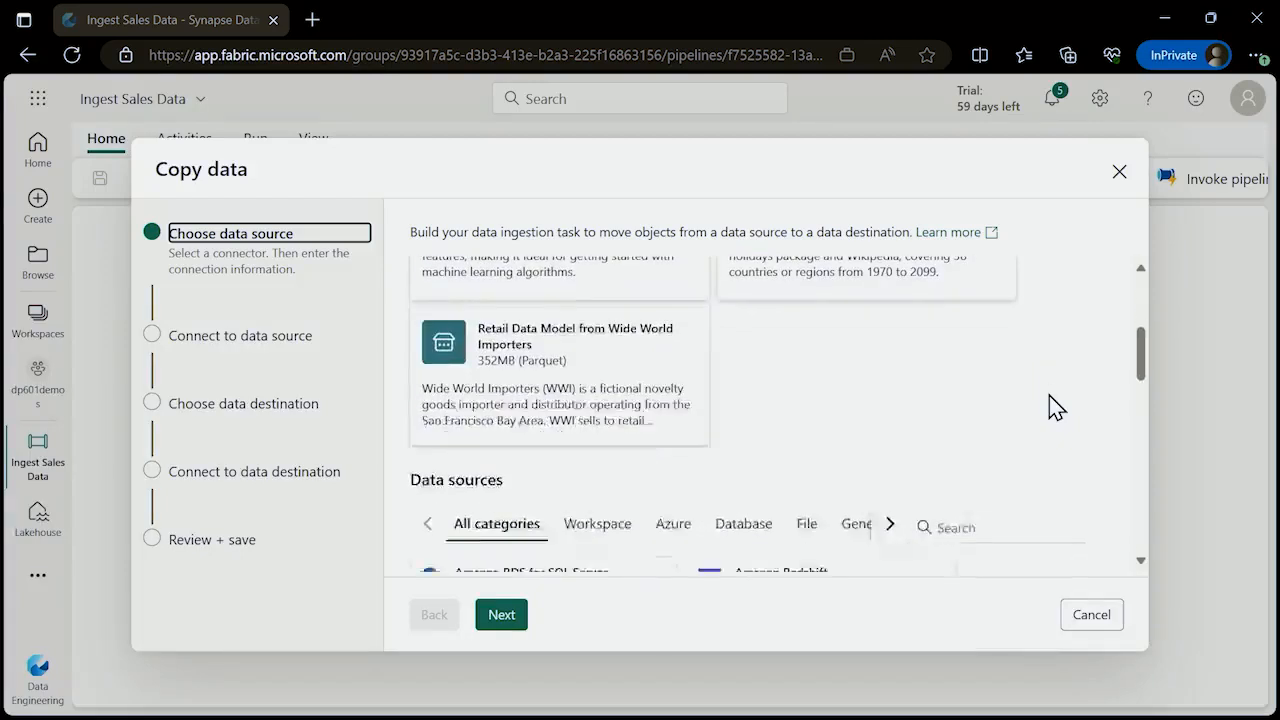
scroll(1055, 405, down, 1)
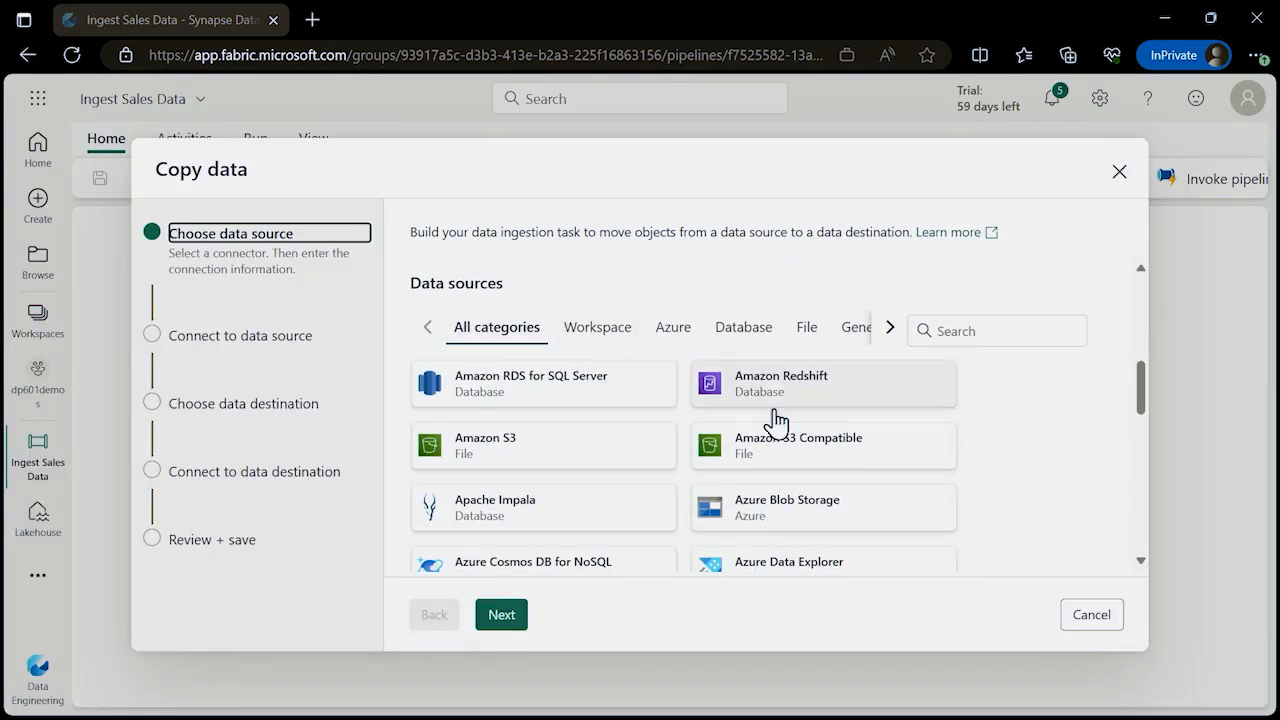
scroll(1025, 424, down, 1)
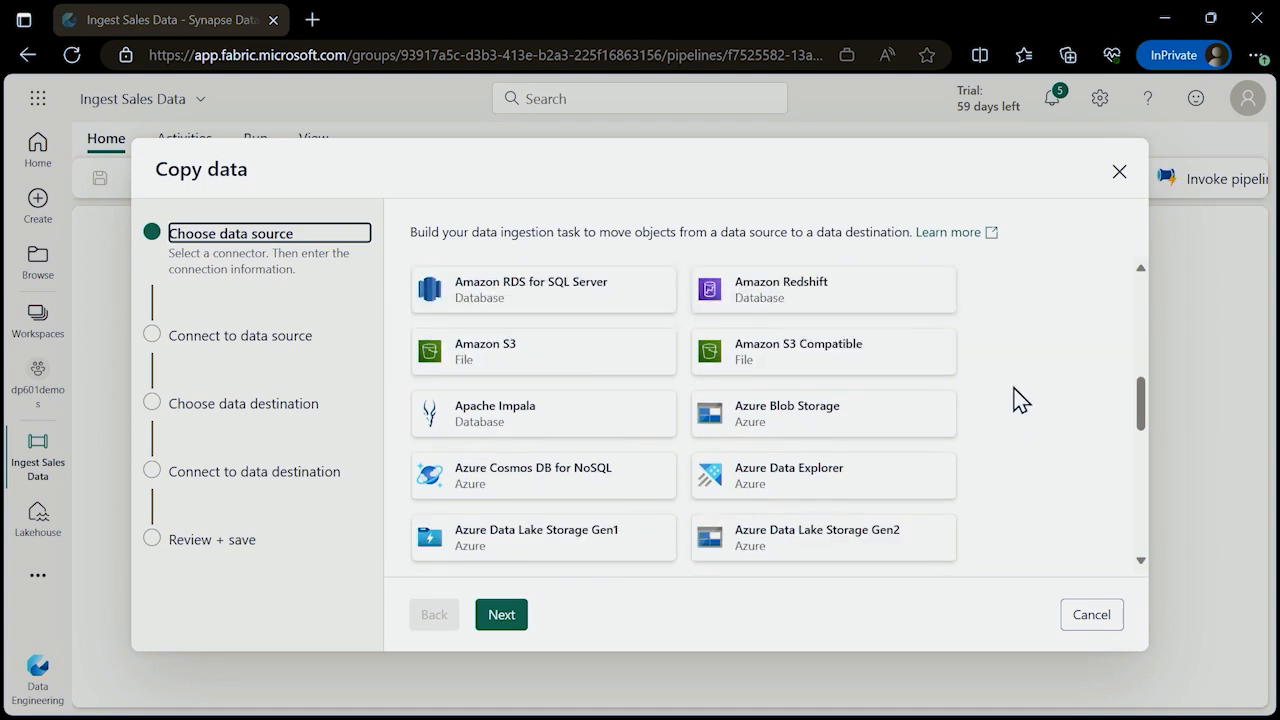
scroll(1016, 400, down, 3)
scroll(1016, 400, down, 3)
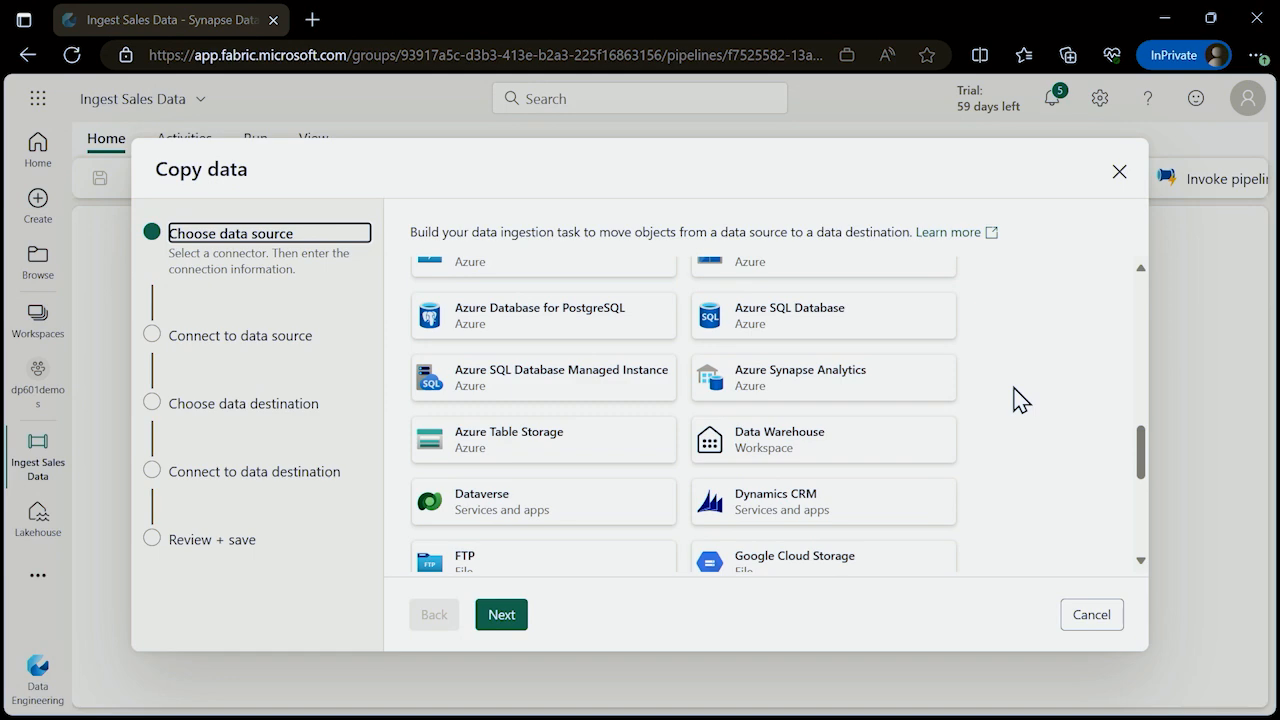
scroll(1016, 400, down, 2)
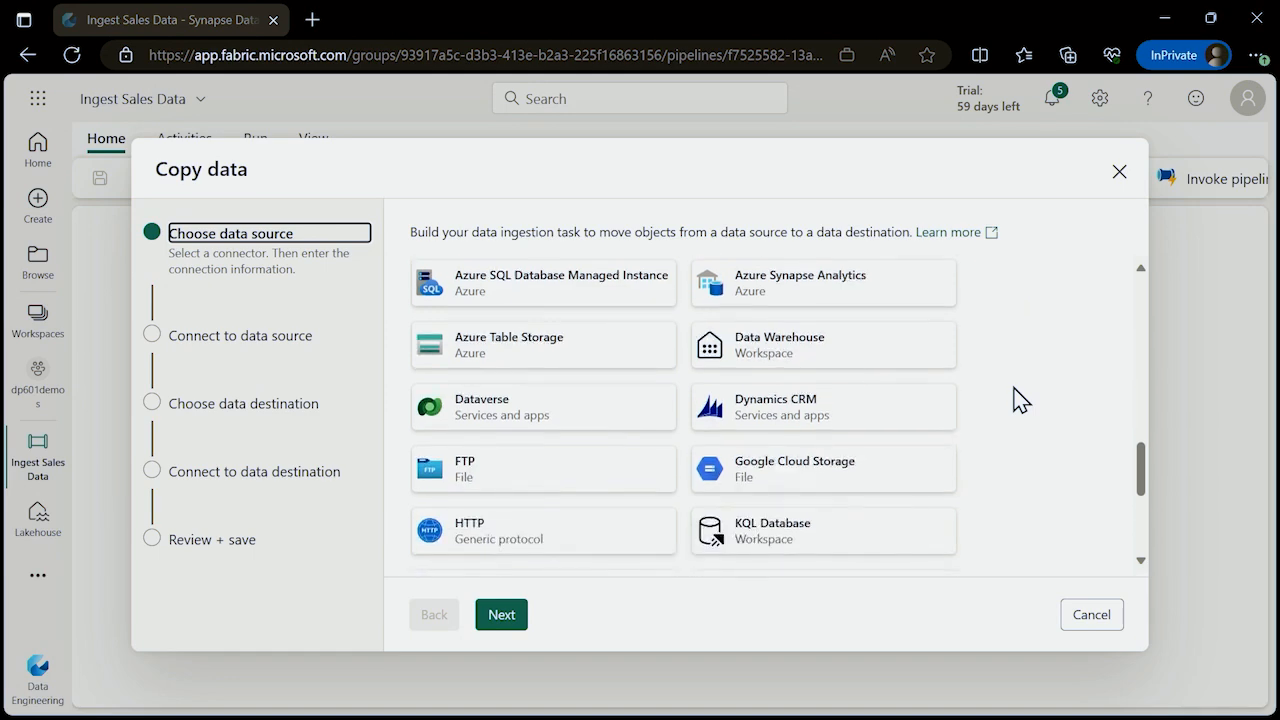
scroll(1016, 400, down, 4)
scroll(1016, 400, down, 3)
scroll(1016, 400, up, 9)
scroll(1016, 400, up, 8)
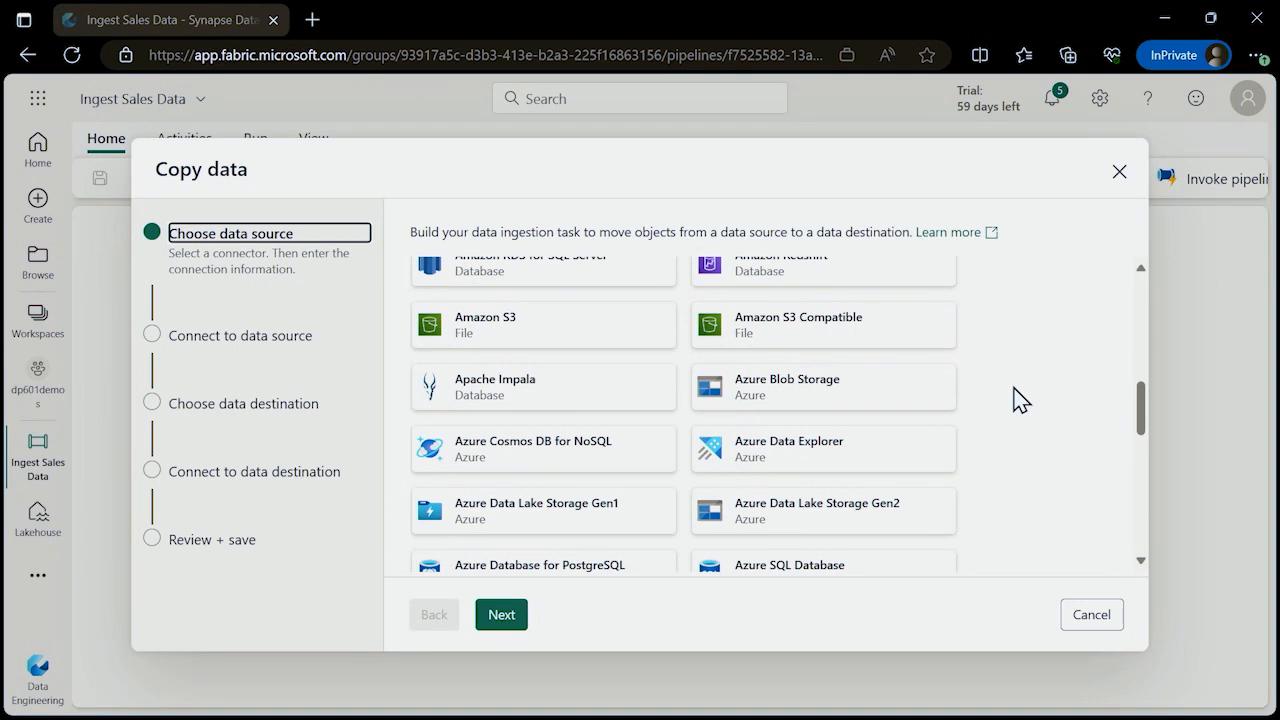
Choose the generic protocol HTTP as the data source and set it to create a new connection.
click(890, 364)
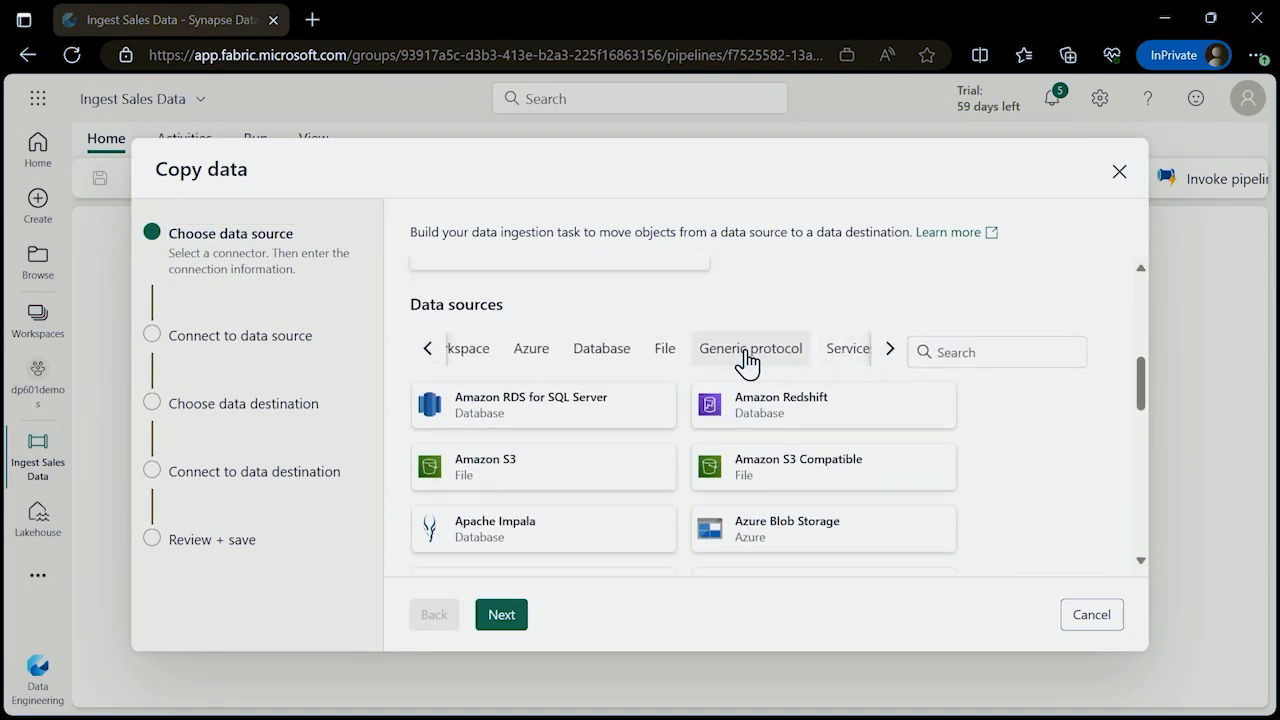
click(747, 362)
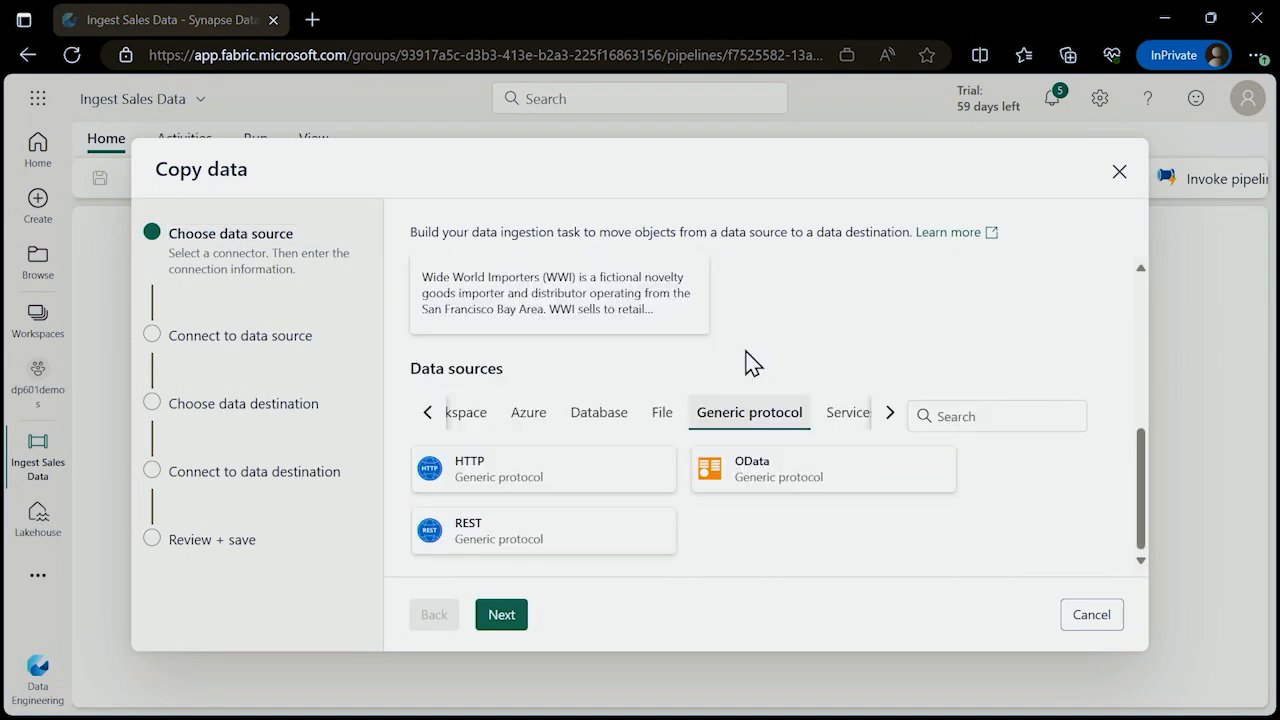
click(537, 478)
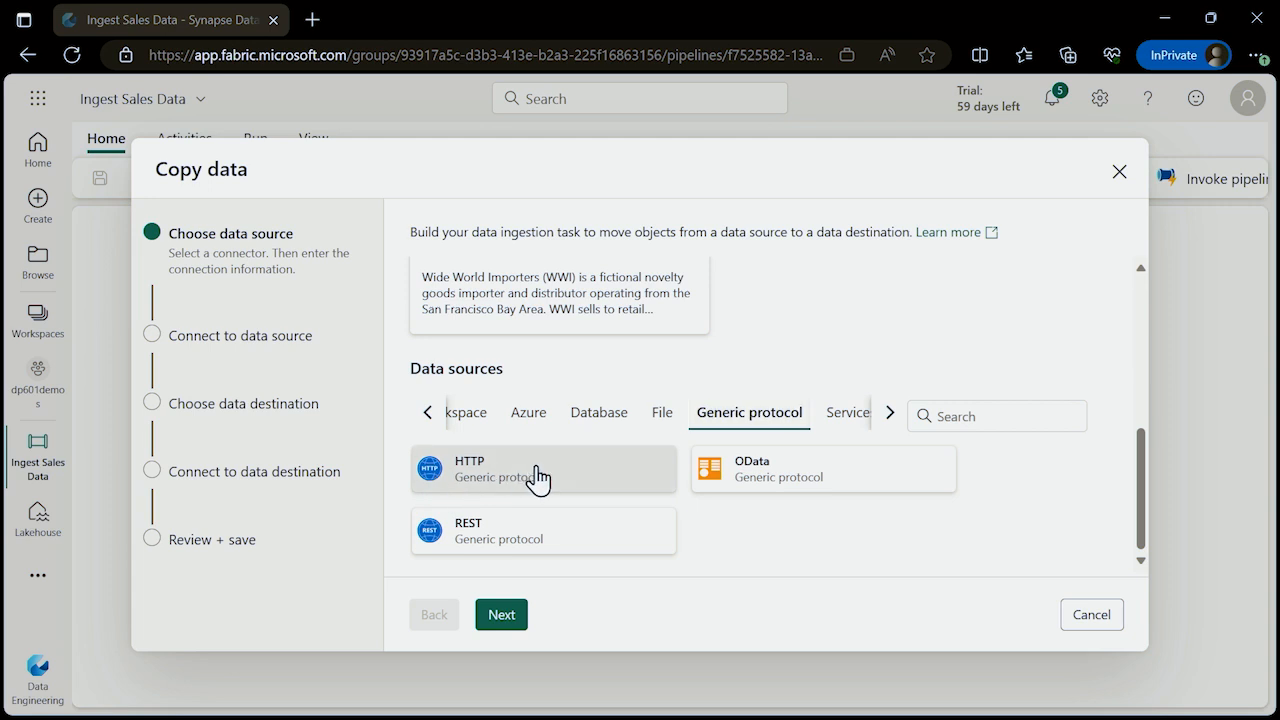
click(503, 615)
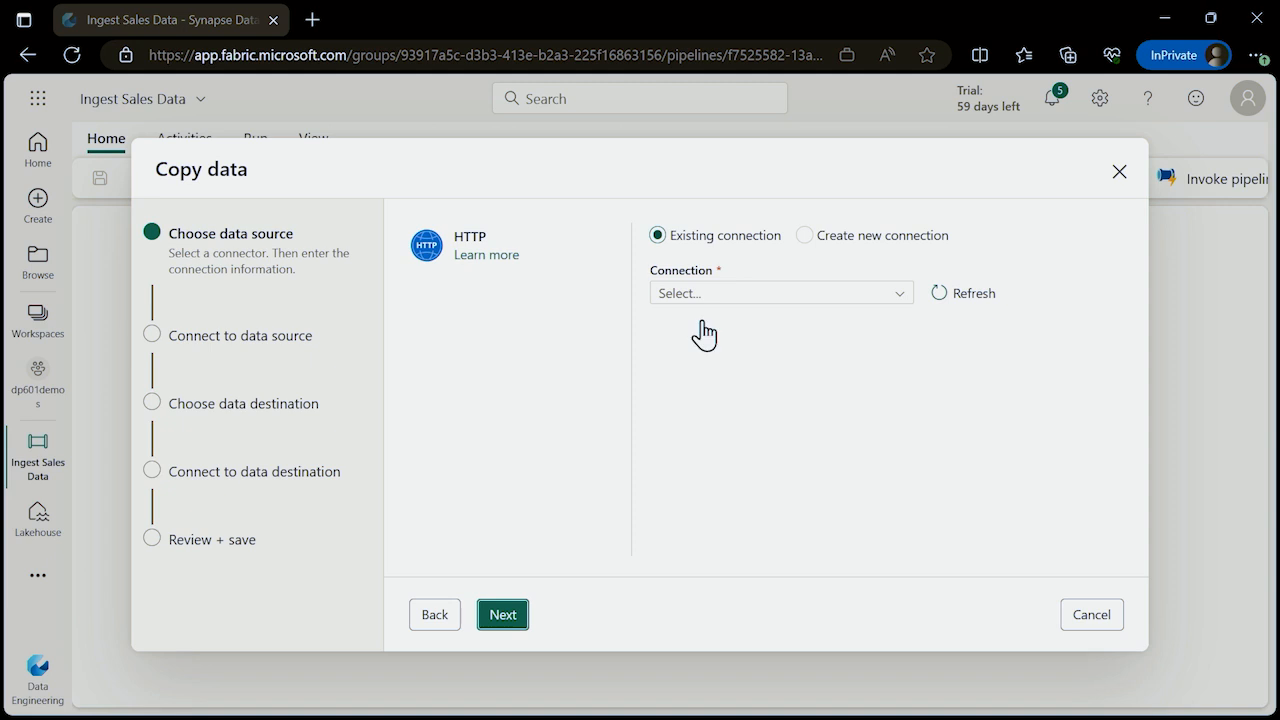
click(804, 238)
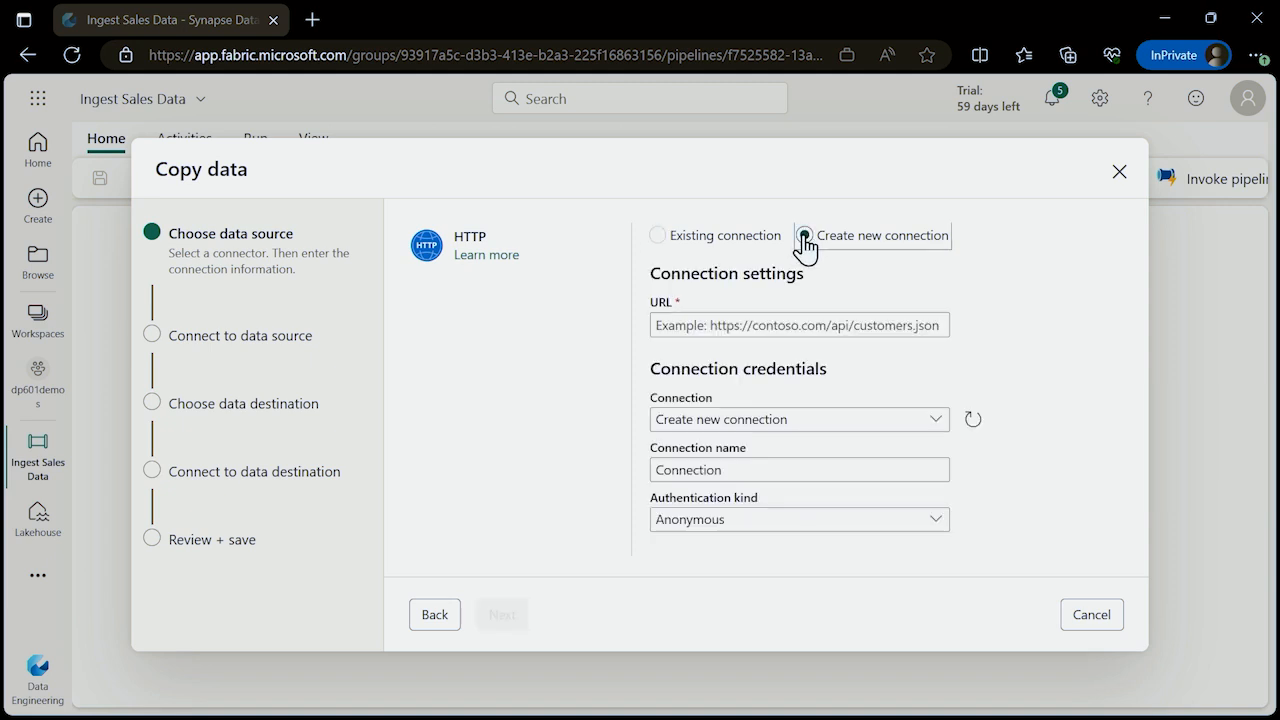
click(716, 325)
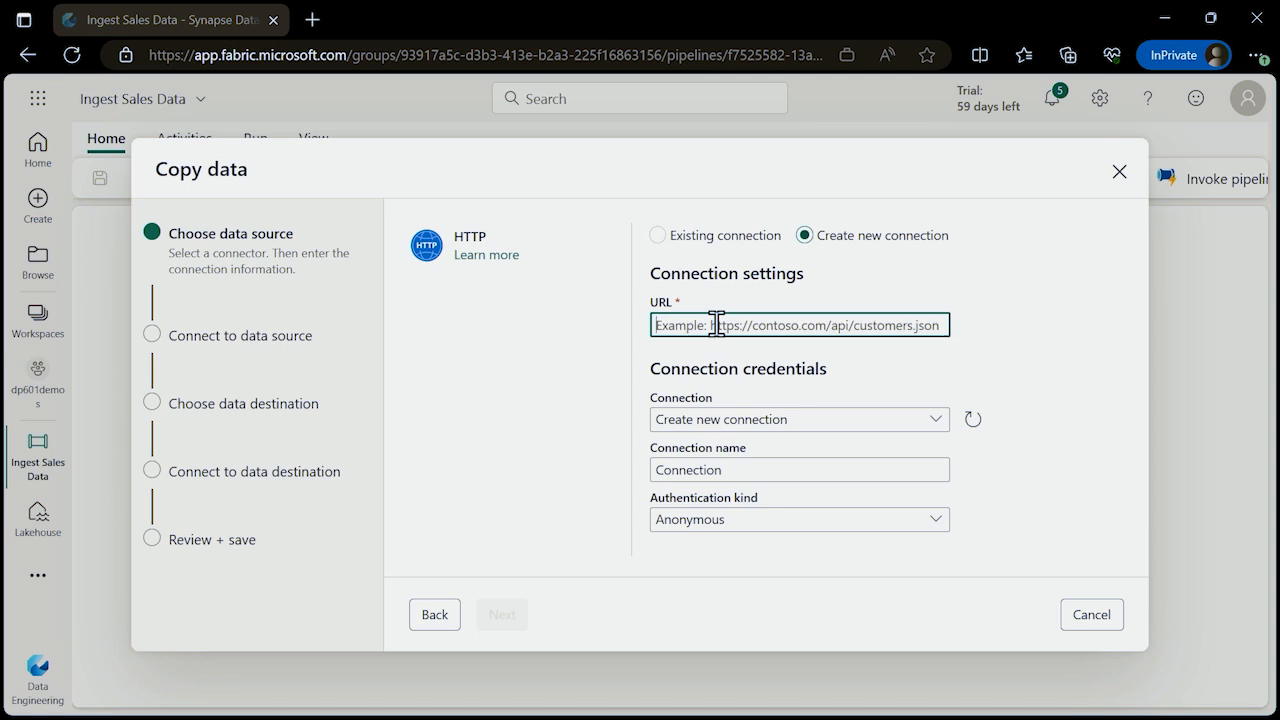
key(ctrl+v)
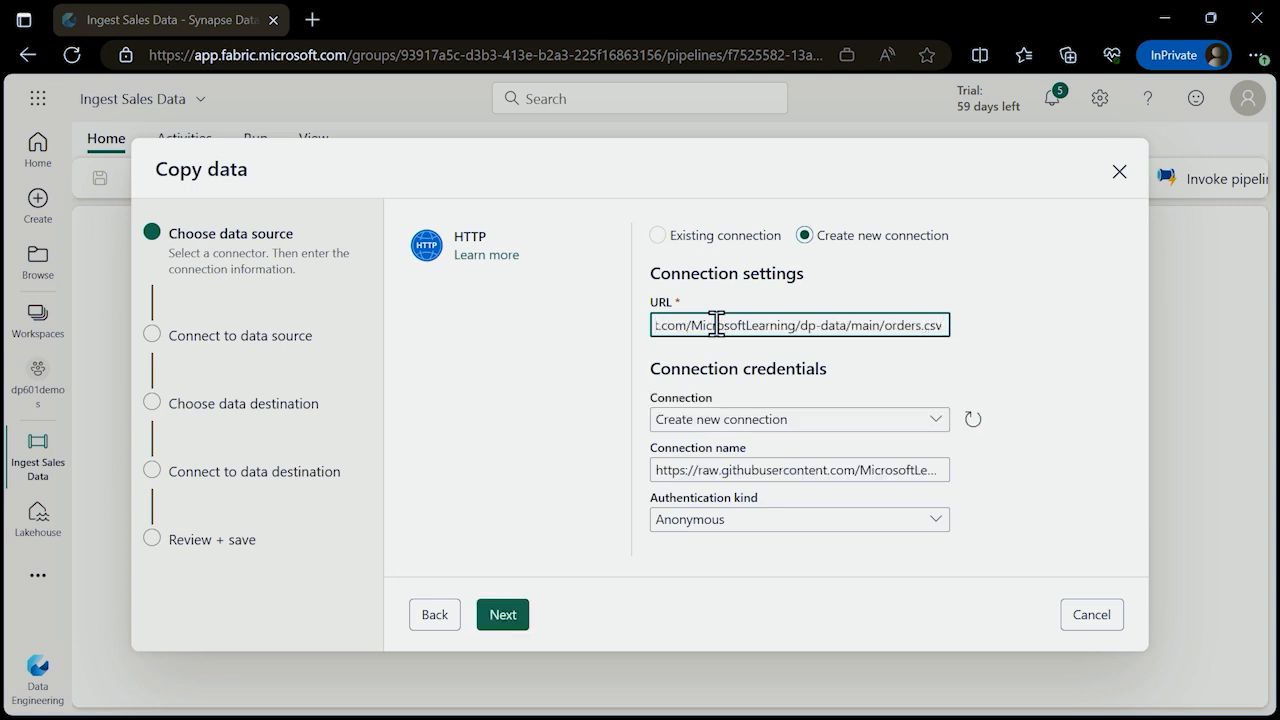
triple_click(896, 325)
key(BackSpace)
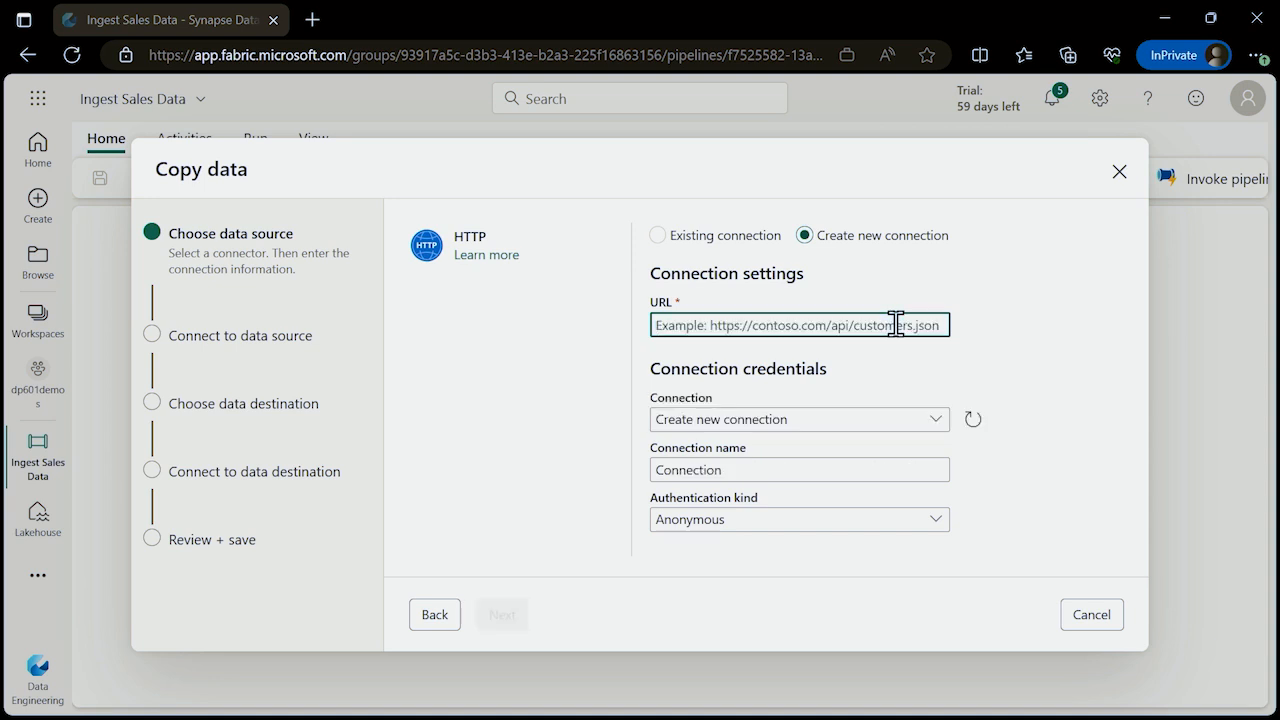
key(alt+Tab)
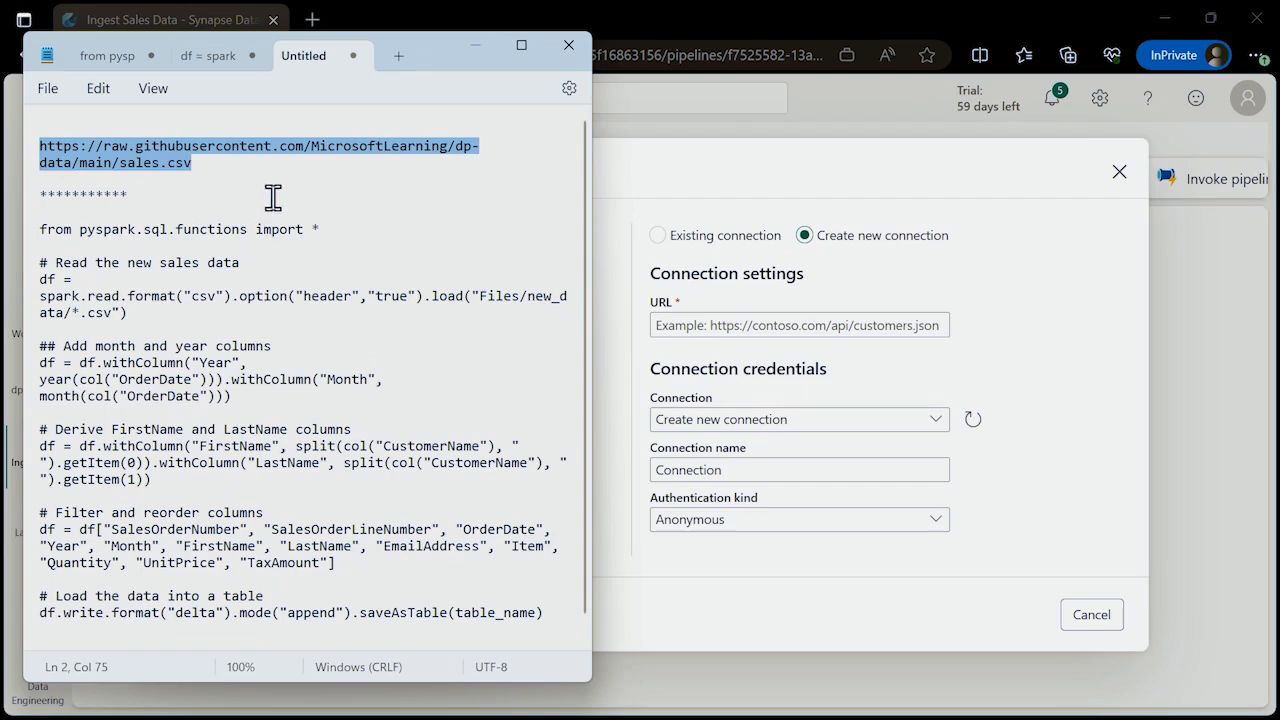
right_click(162, 158)
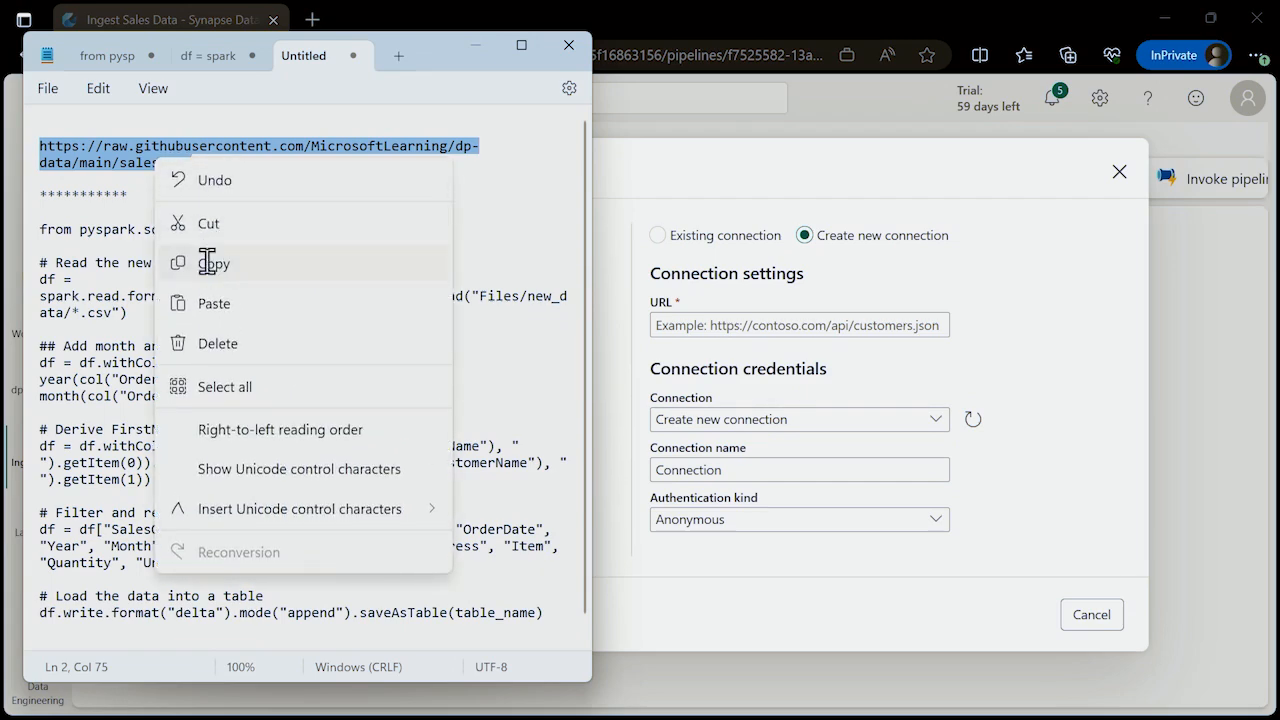
click(214, 264)
click(733, 188)
click(749, 325)
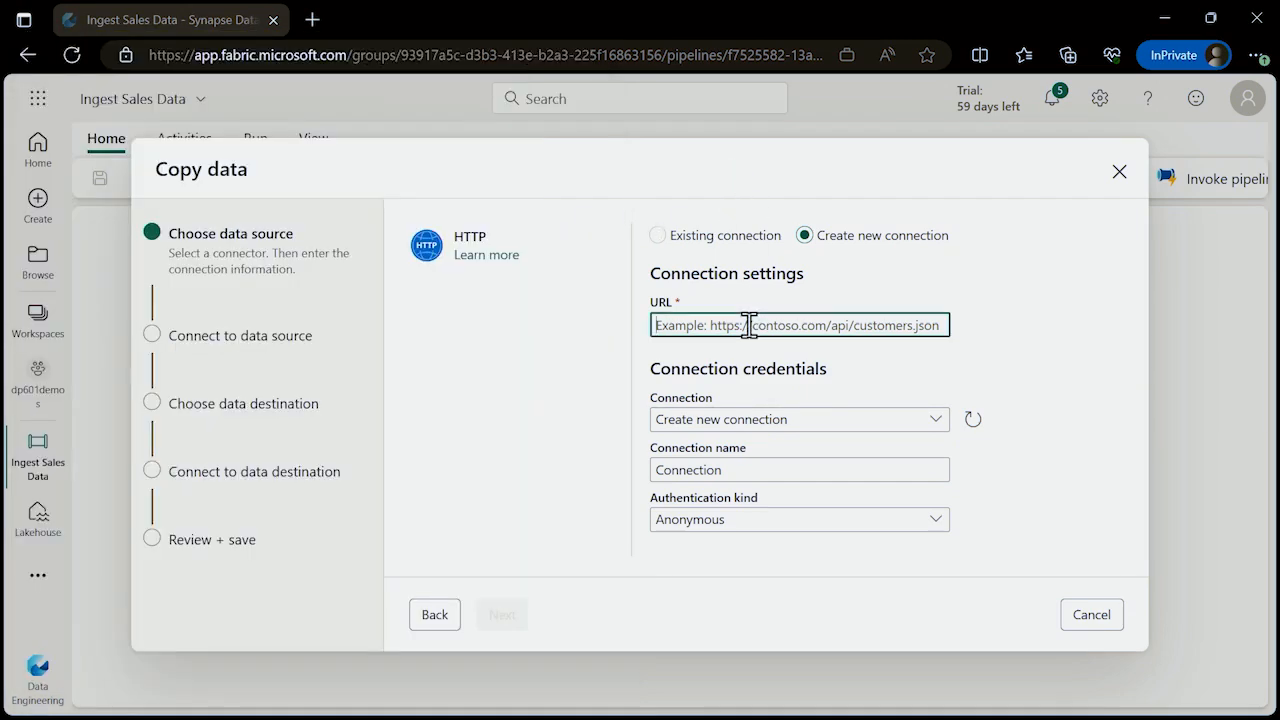
key(ctrl+v)
drag(888, 325, 845, 327)
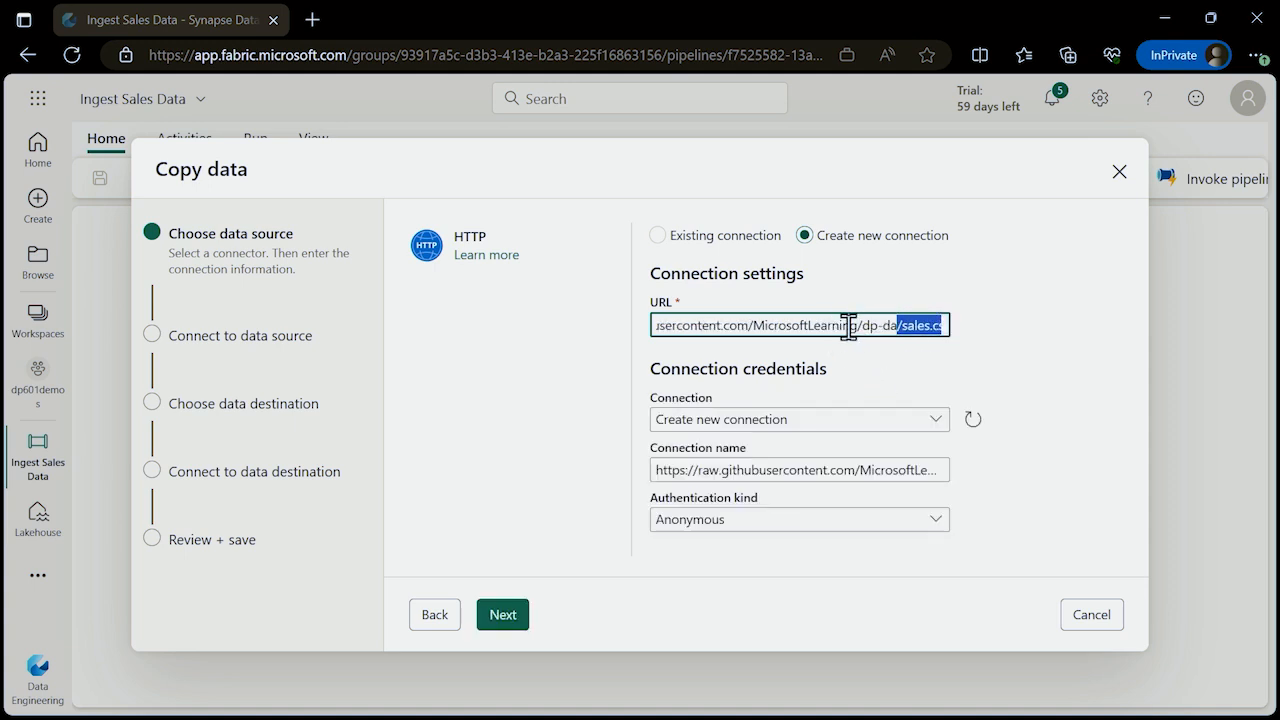
key(BackSpace)
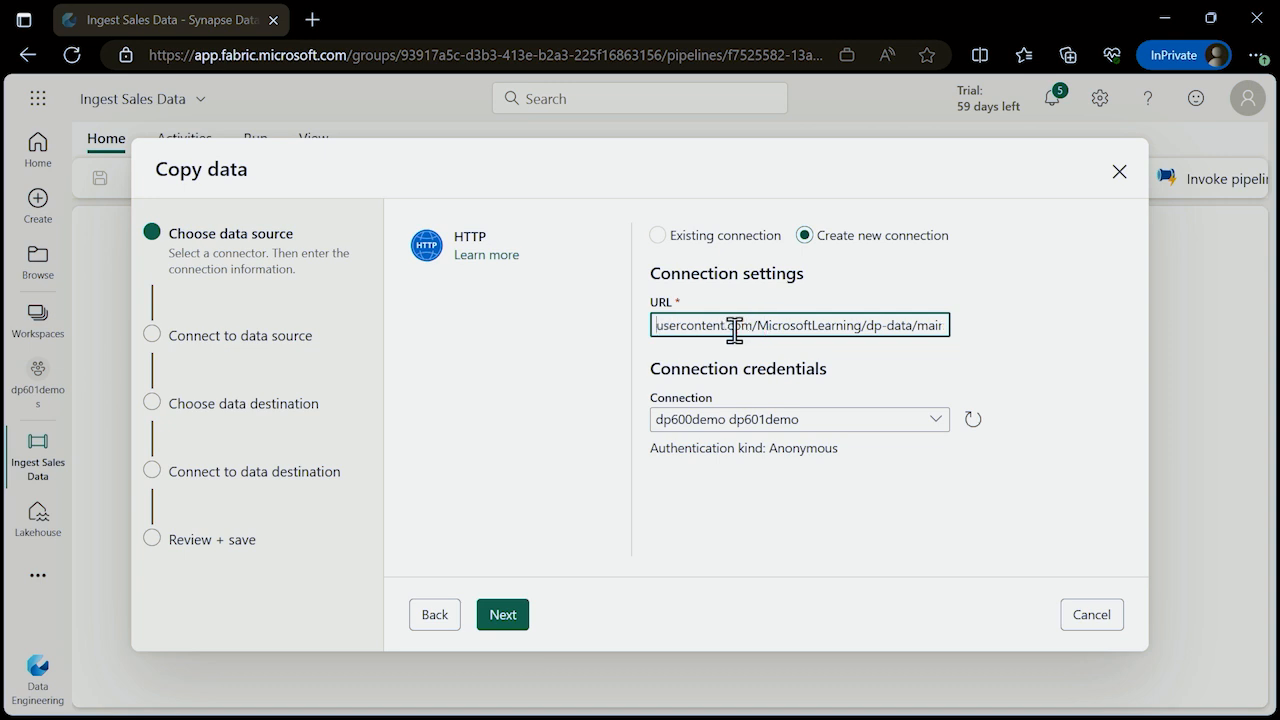
drag(872, 329, 734, 329)
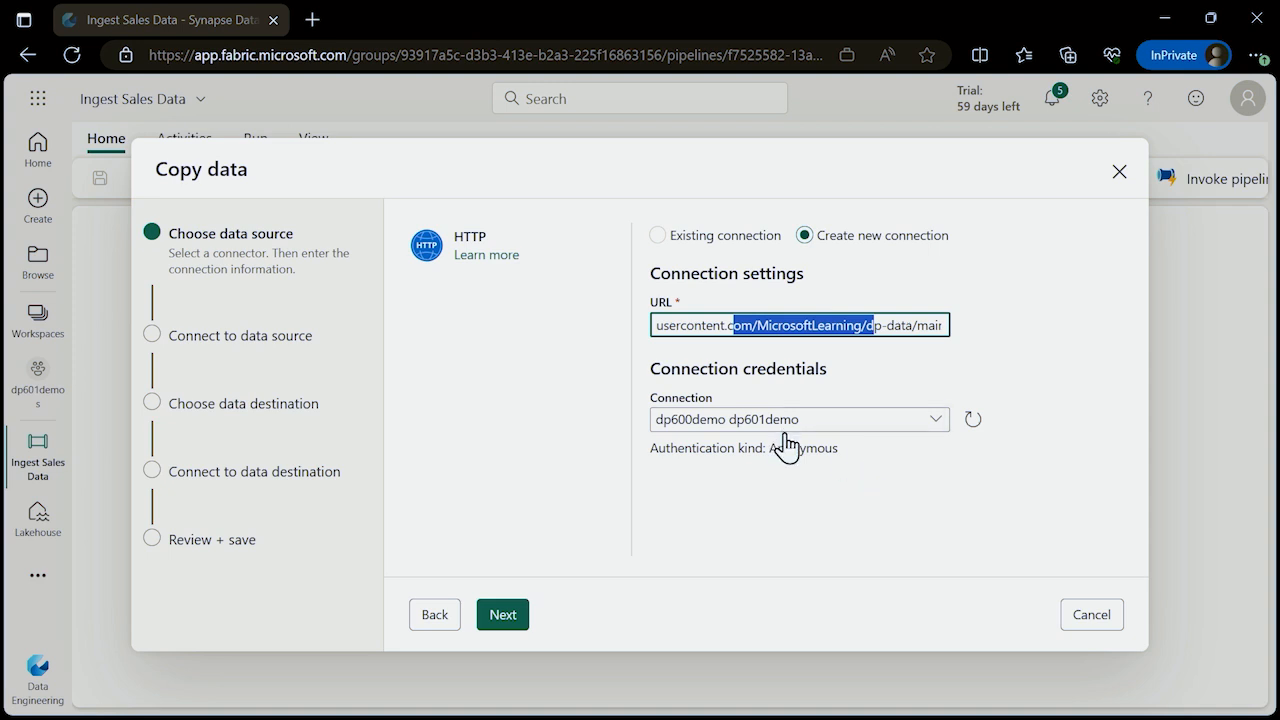
click(505, 620)
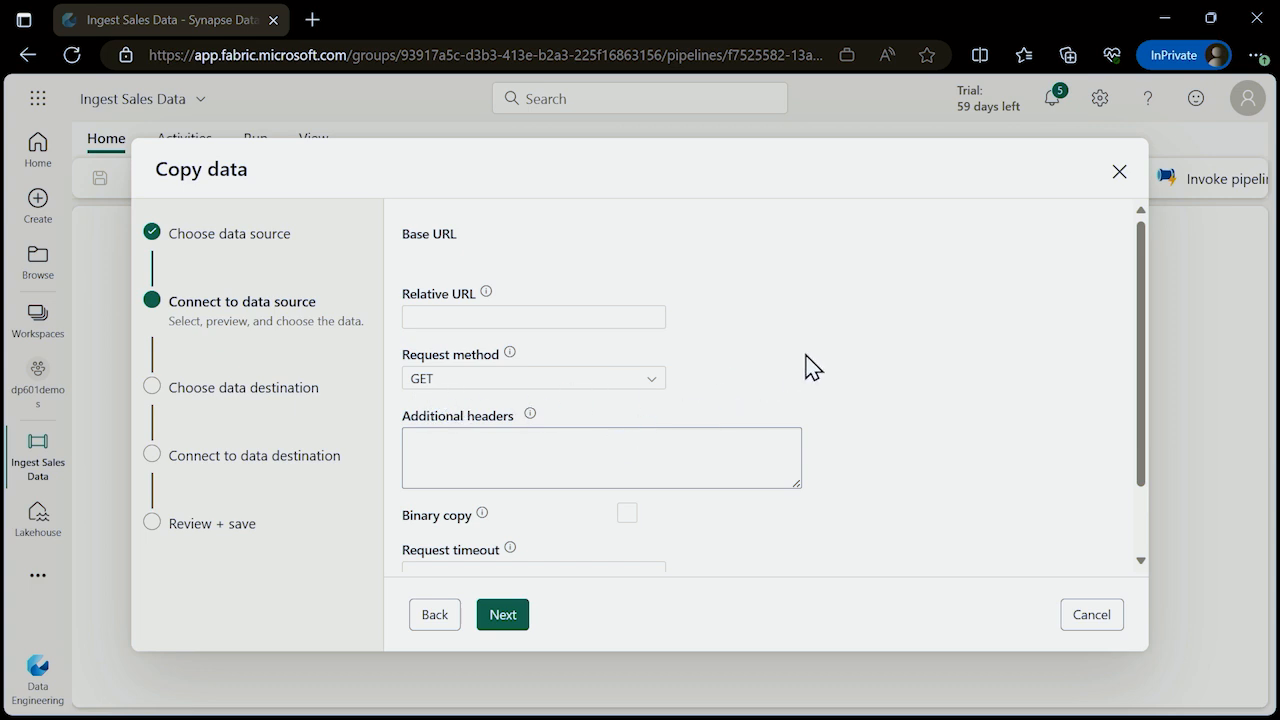
Review the HTTP request settings, keep the GET method and empty optional fields, and continue to the file format settings.
scroll(812, 368, down, 2)
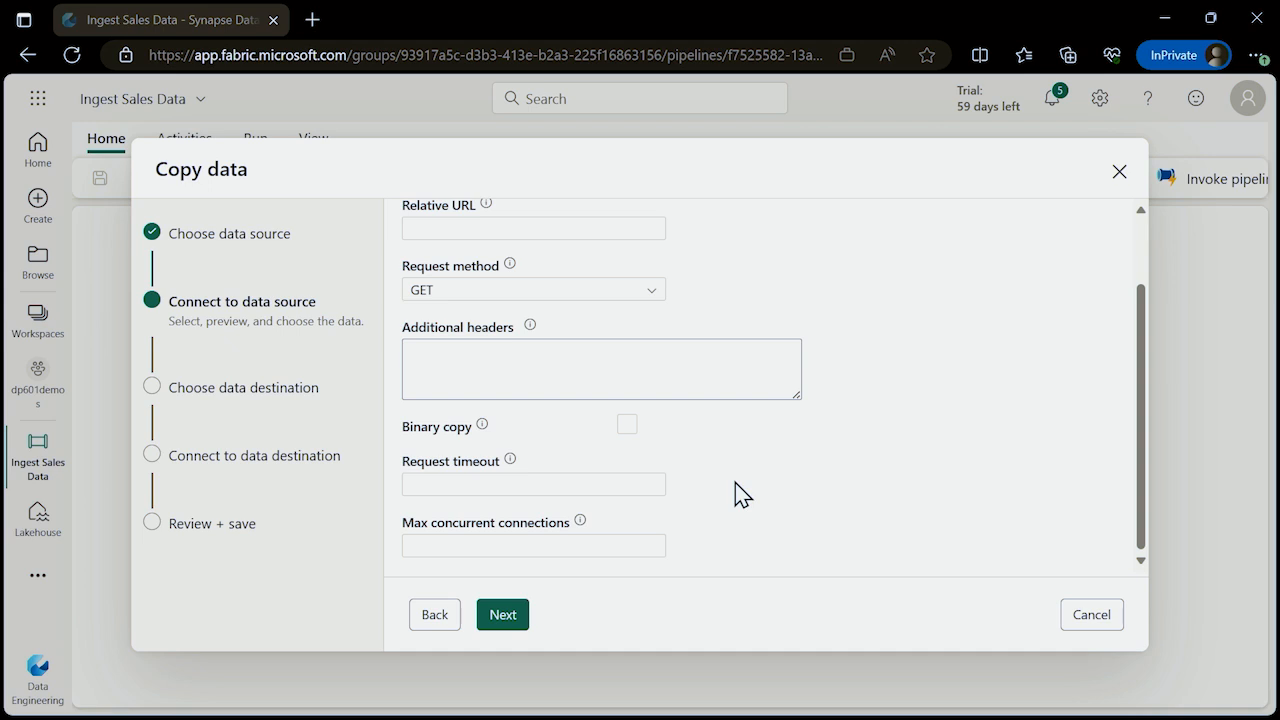
scroll(738, 482, up, 2)
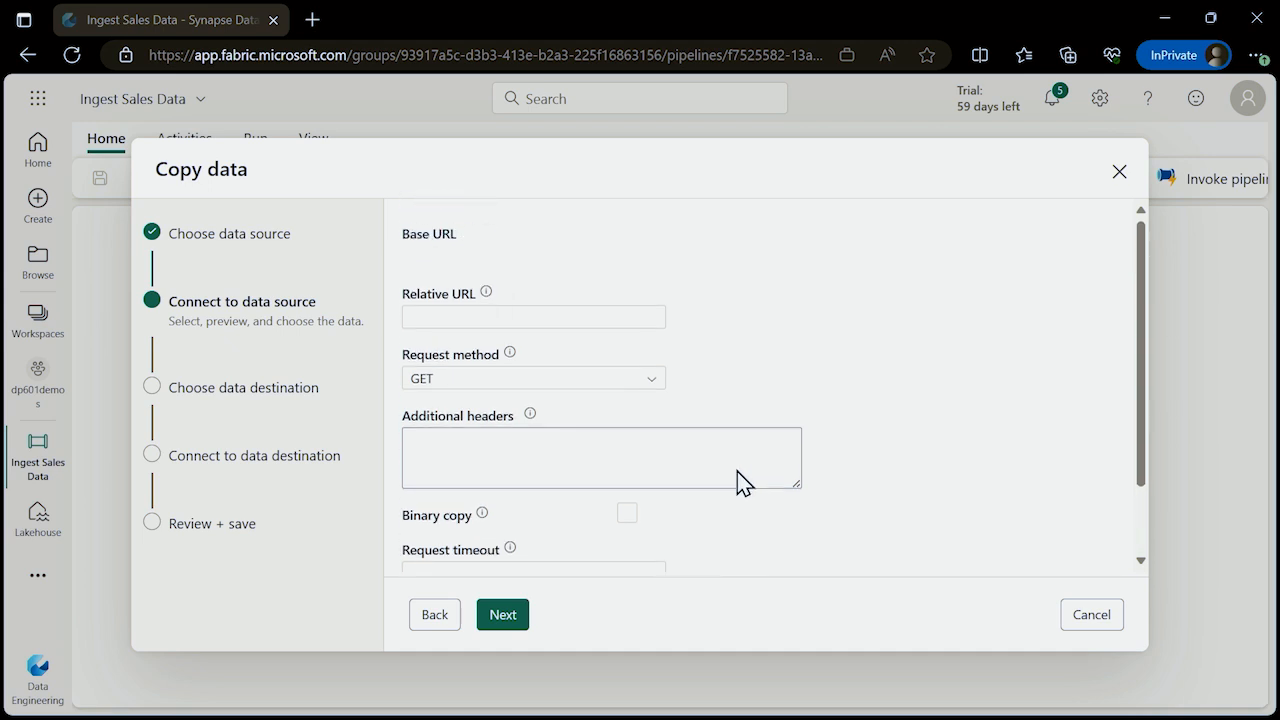
scroll(738, 482, down, 2)
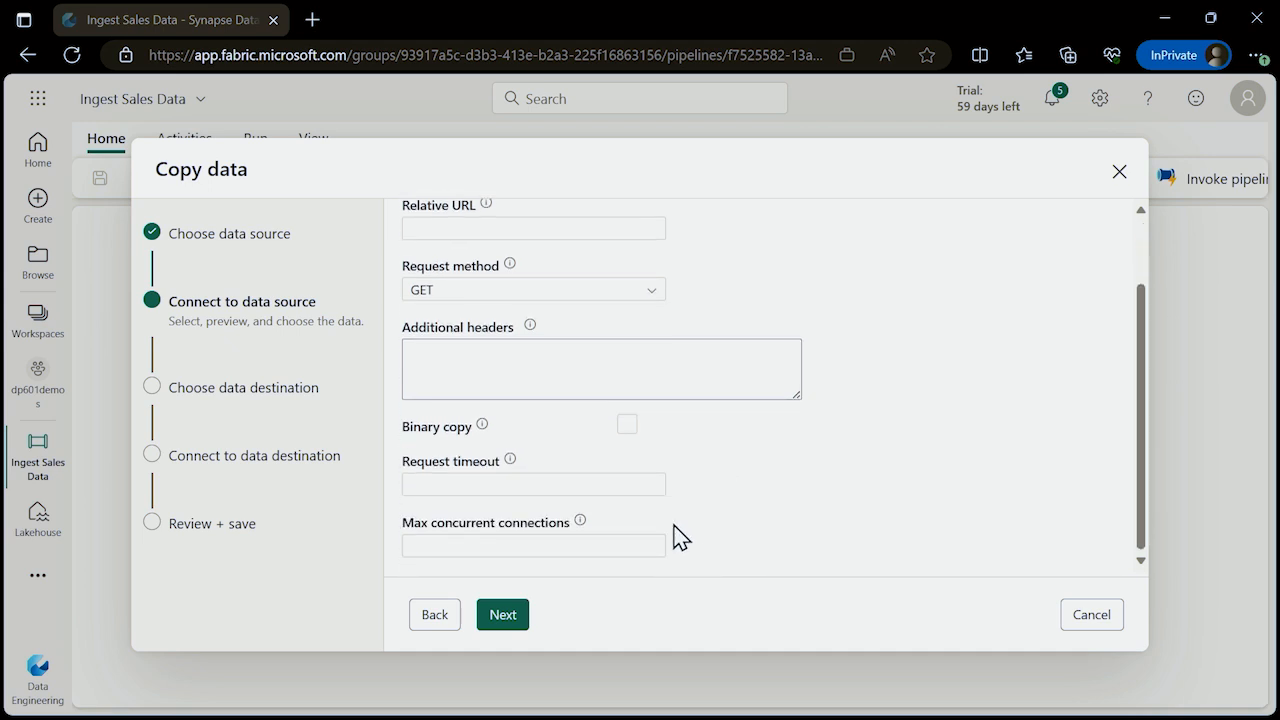
click(503, 615)
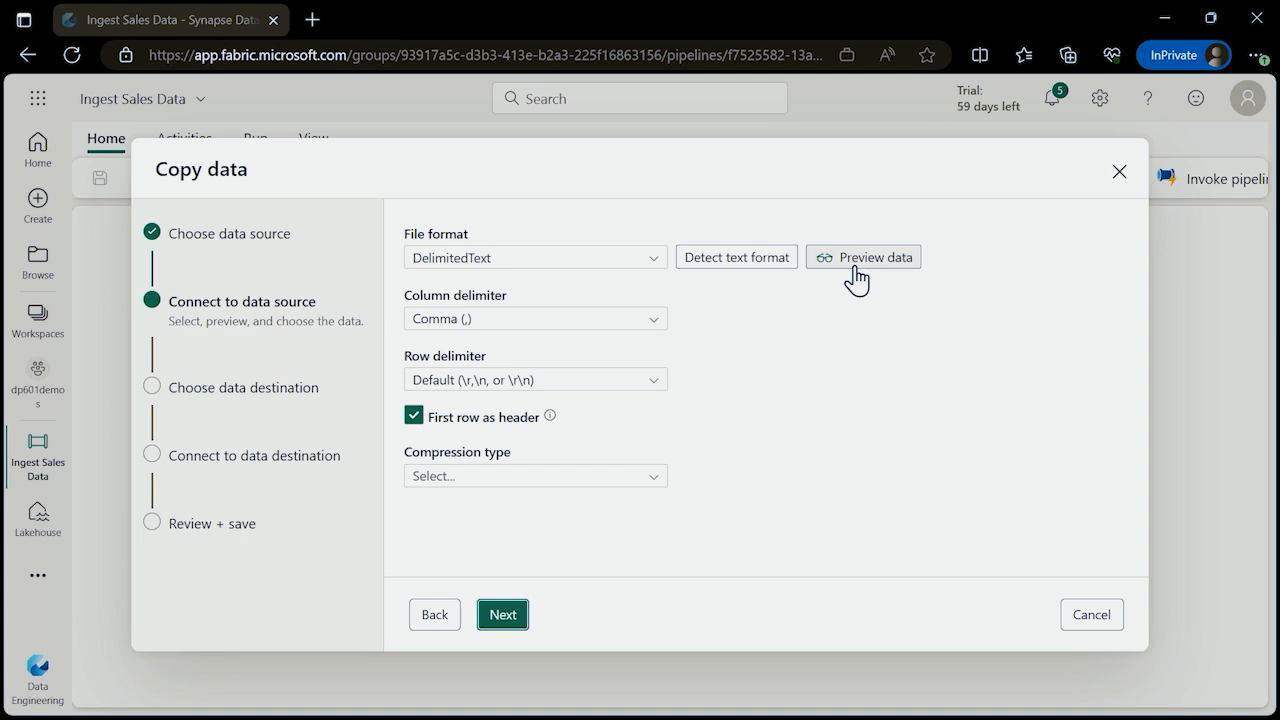
Set the source file's row delimiter to Line feed (\n), preview the sales data, and continue to the data destination choice.
click(655, 390)
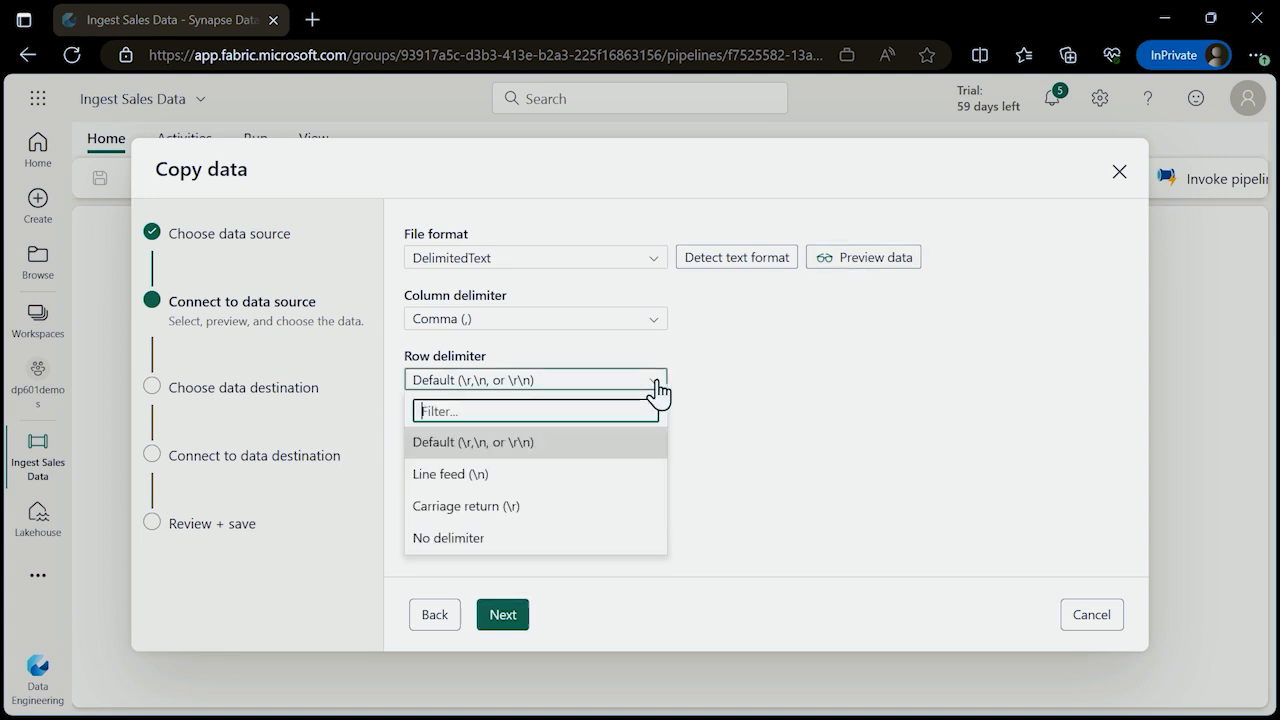
click(472, 486)
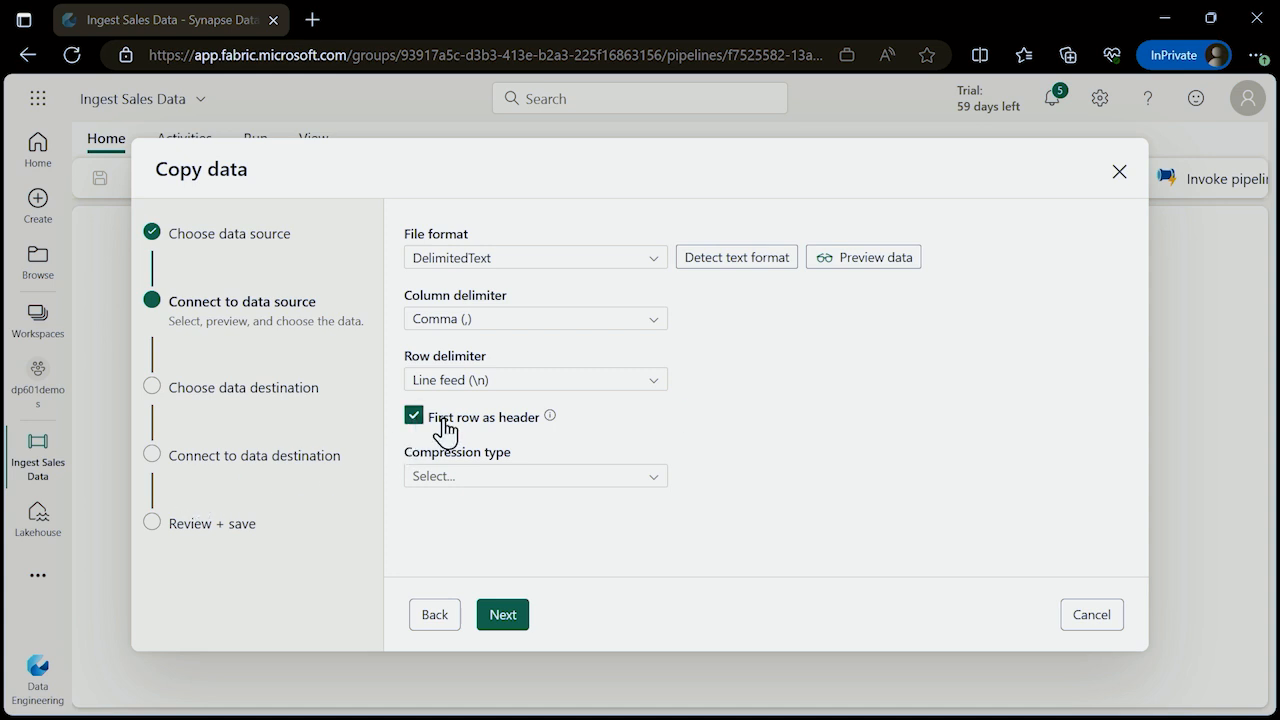
click(862, 262)
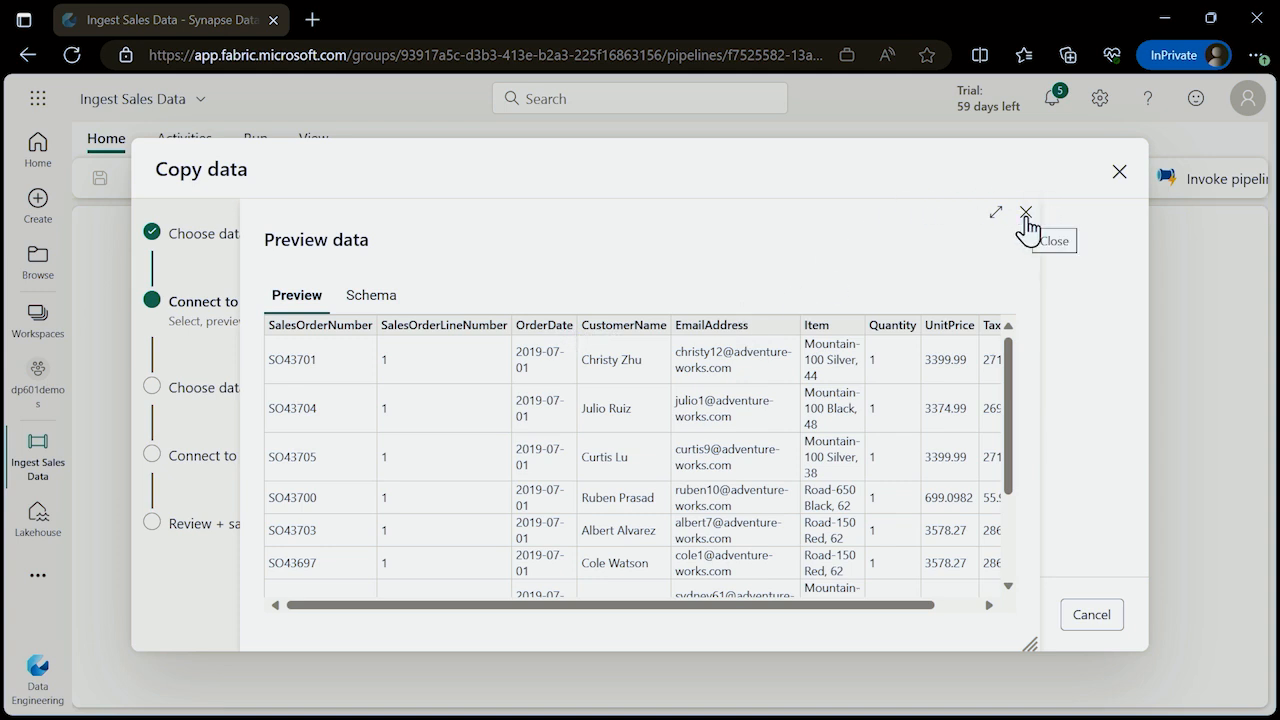
click(1025, 212)
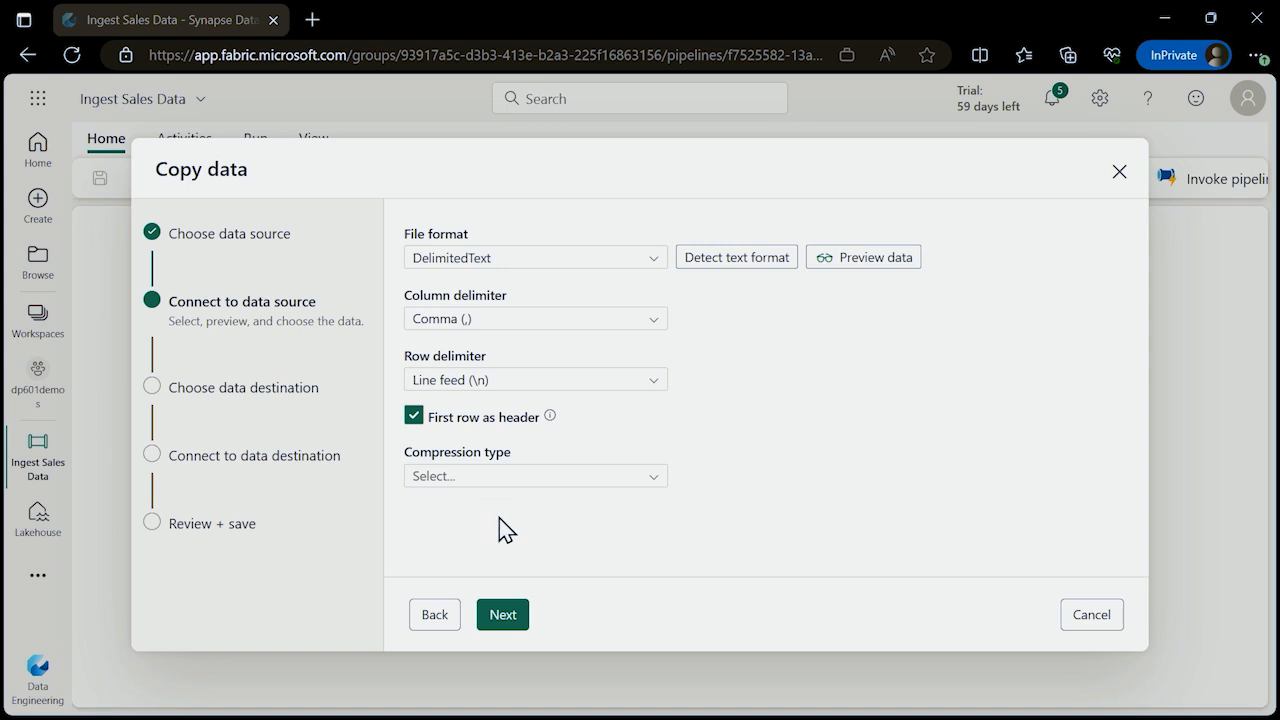
click(502, 618)
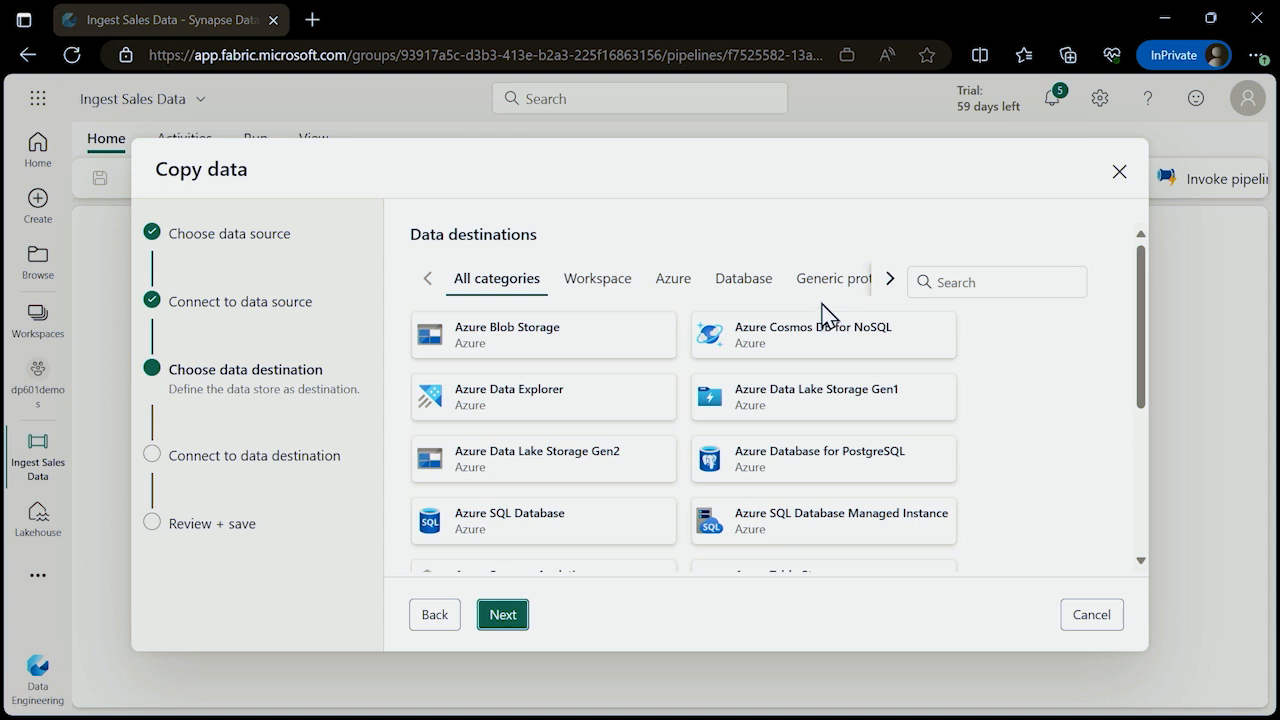
Choose the workspace Lakehouse type as the copy destination, select the existing lakehouse named Lakehouse, and continue to its settings.
click(600, 292)
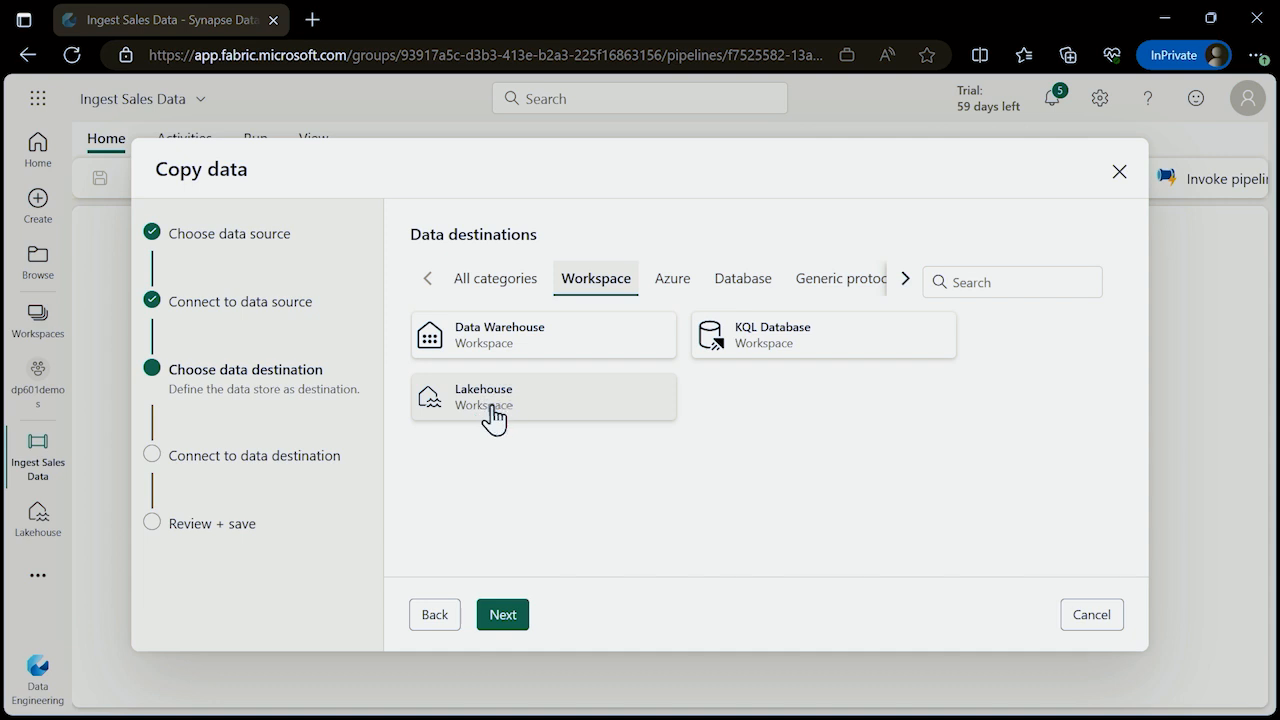
click(533, 414)
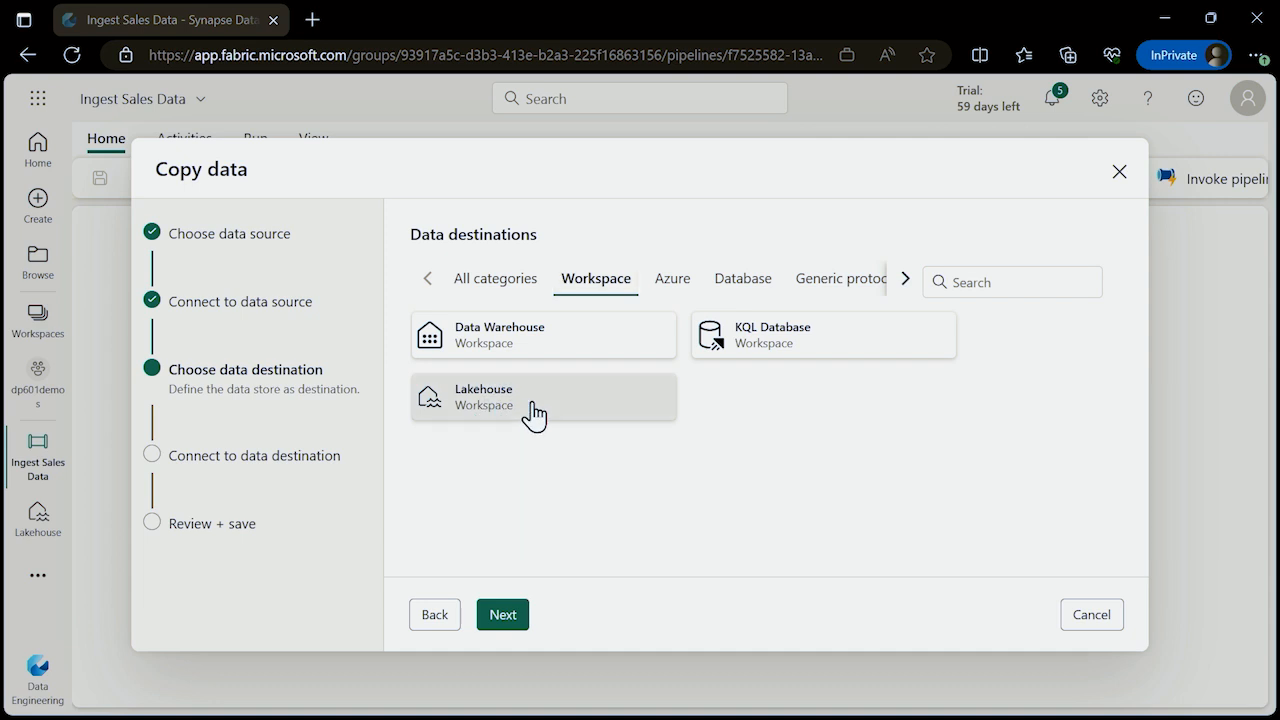
click(512, 622)
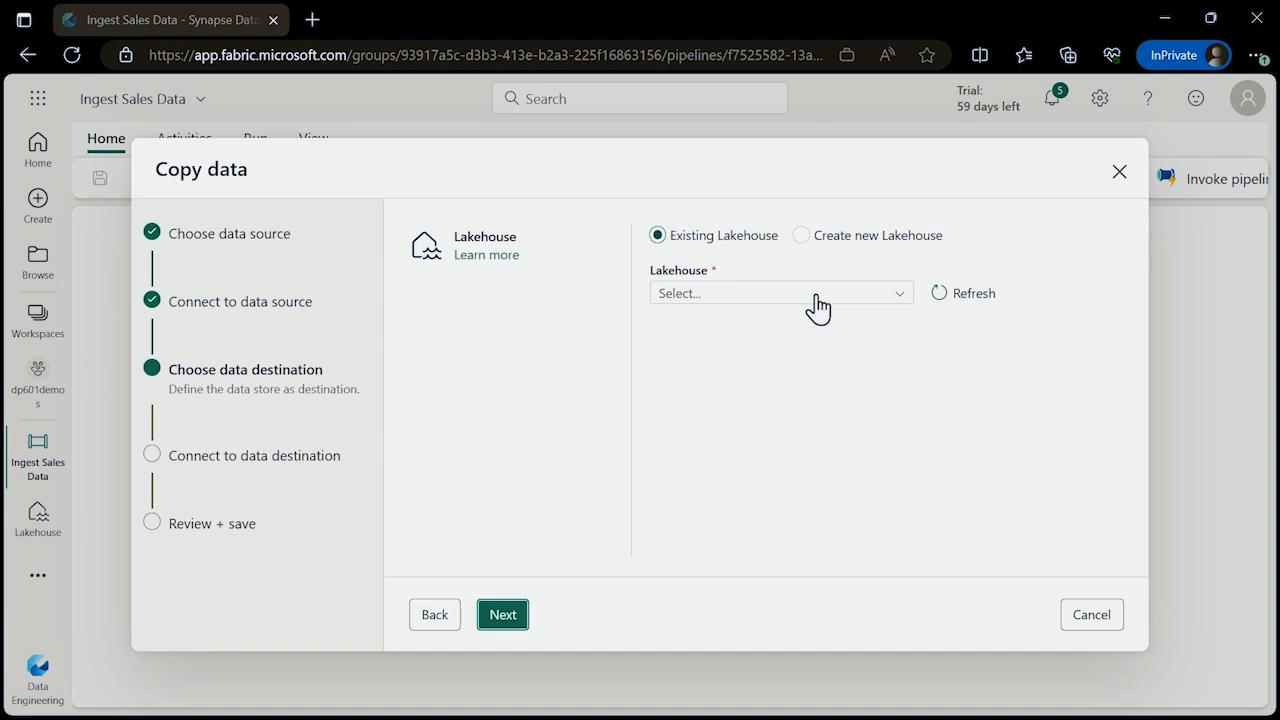
click(817, 295)
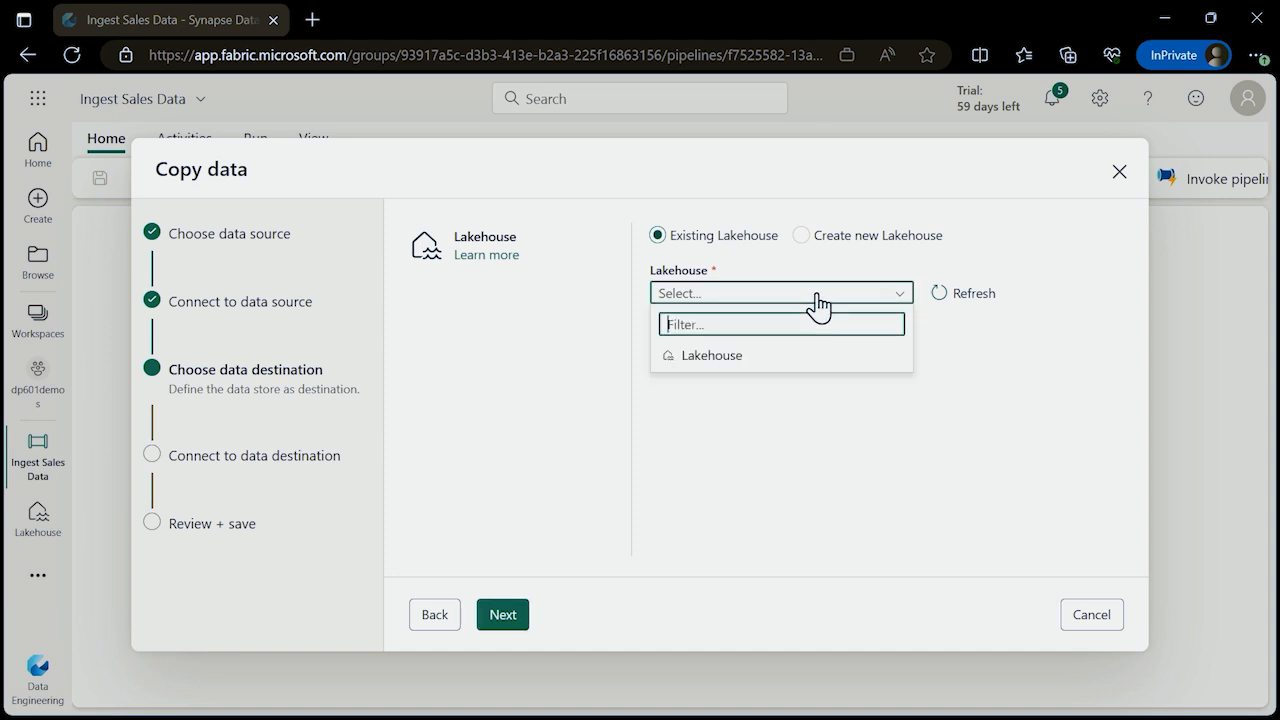
click(712, 356)
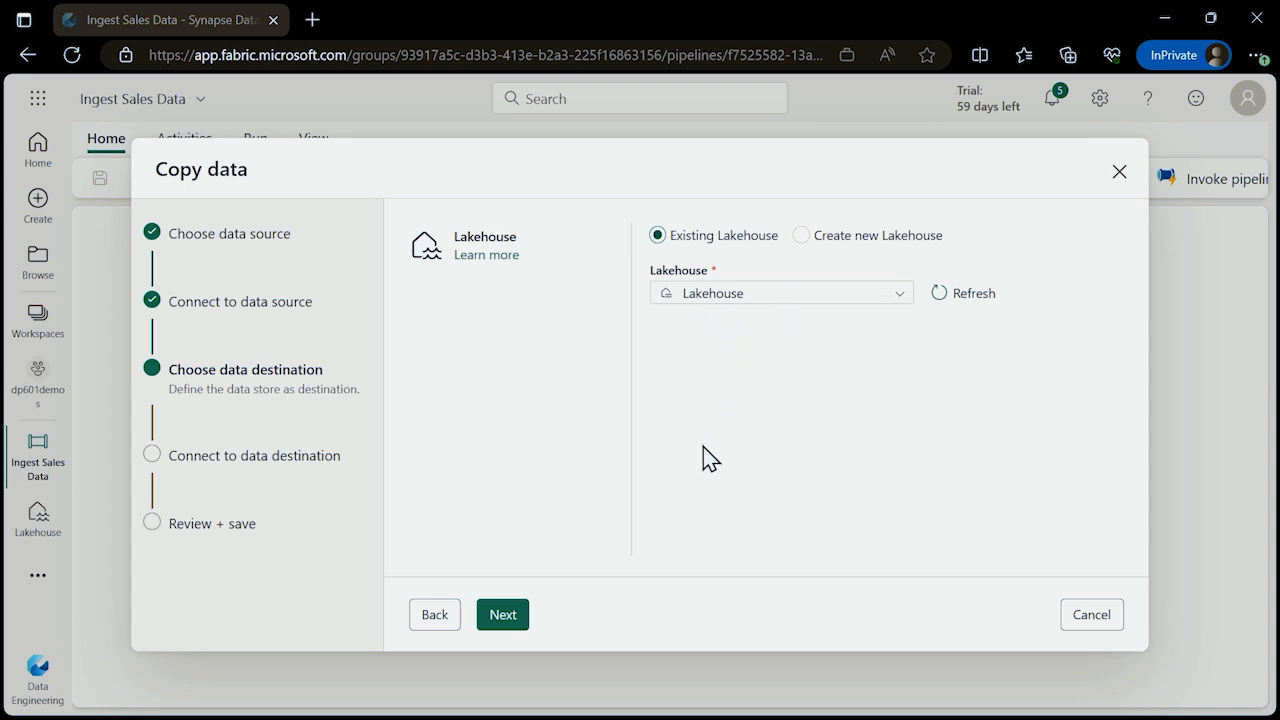
click(505, 617)
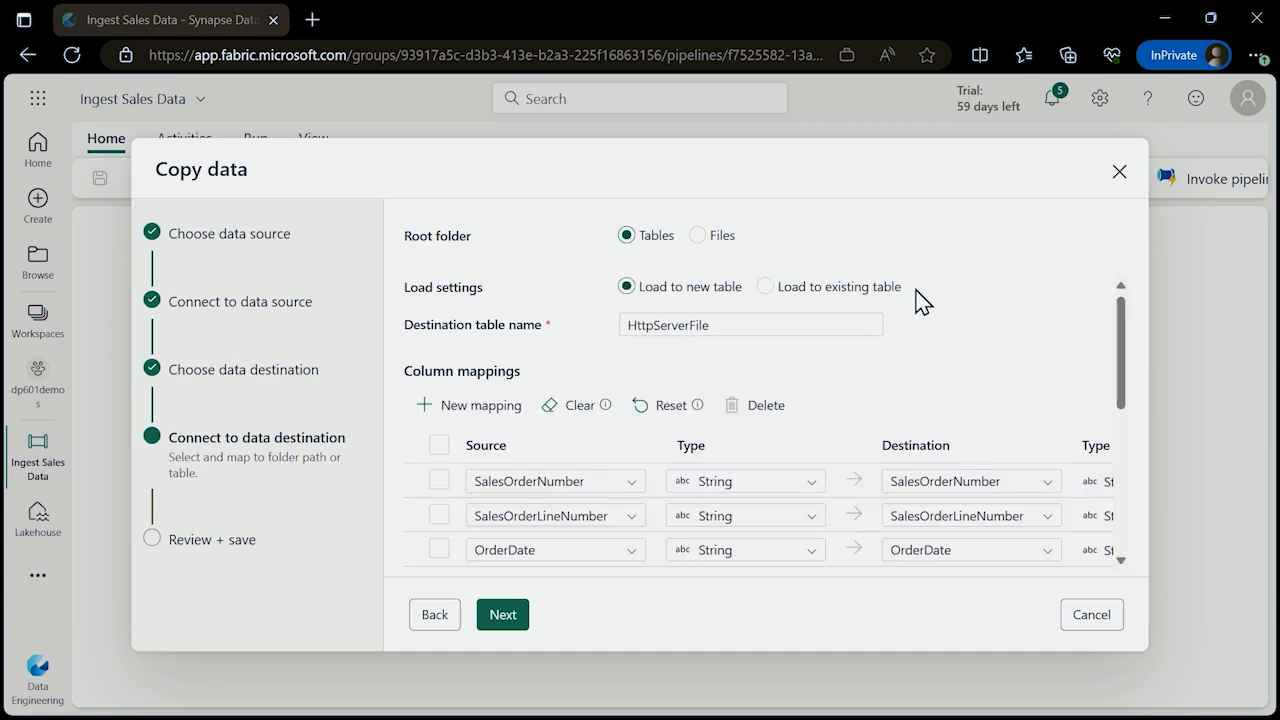
Set the destination root folder to Files with folder path new_data and file name sales.csv, keep copy behavior None, and continue.
click(698, 236)
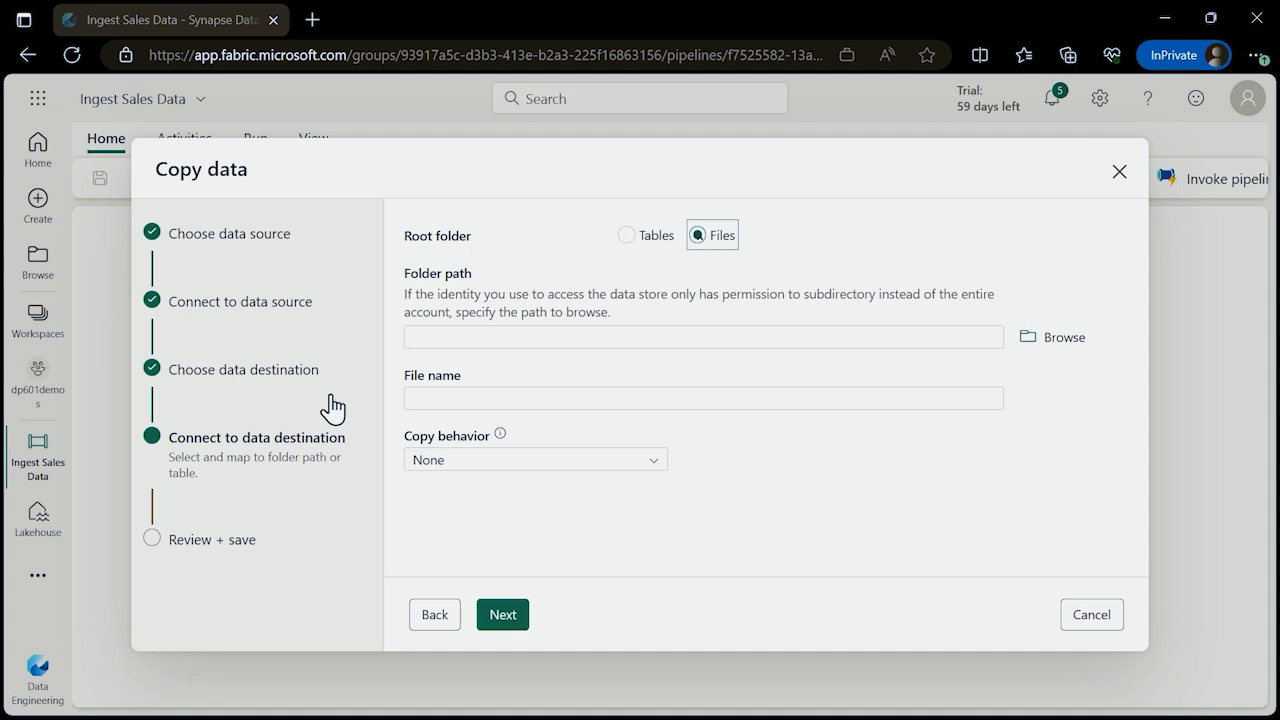
click(462, 398)
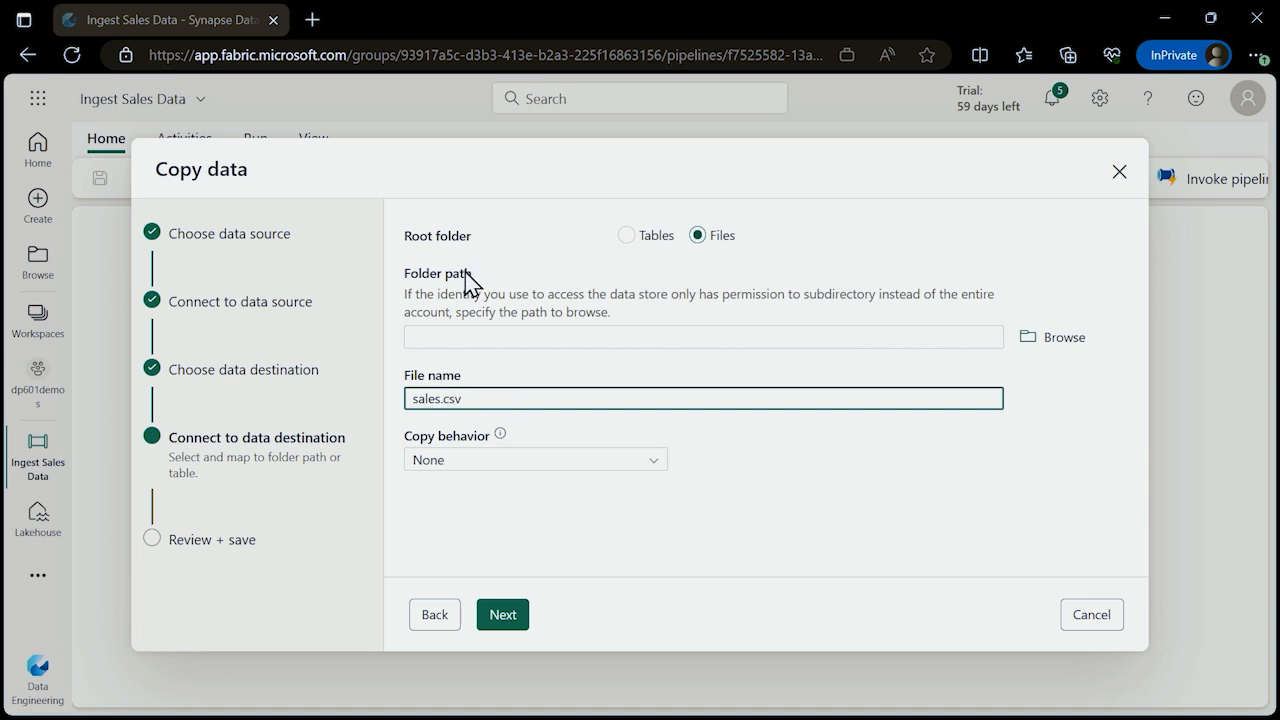
click(480, 337)
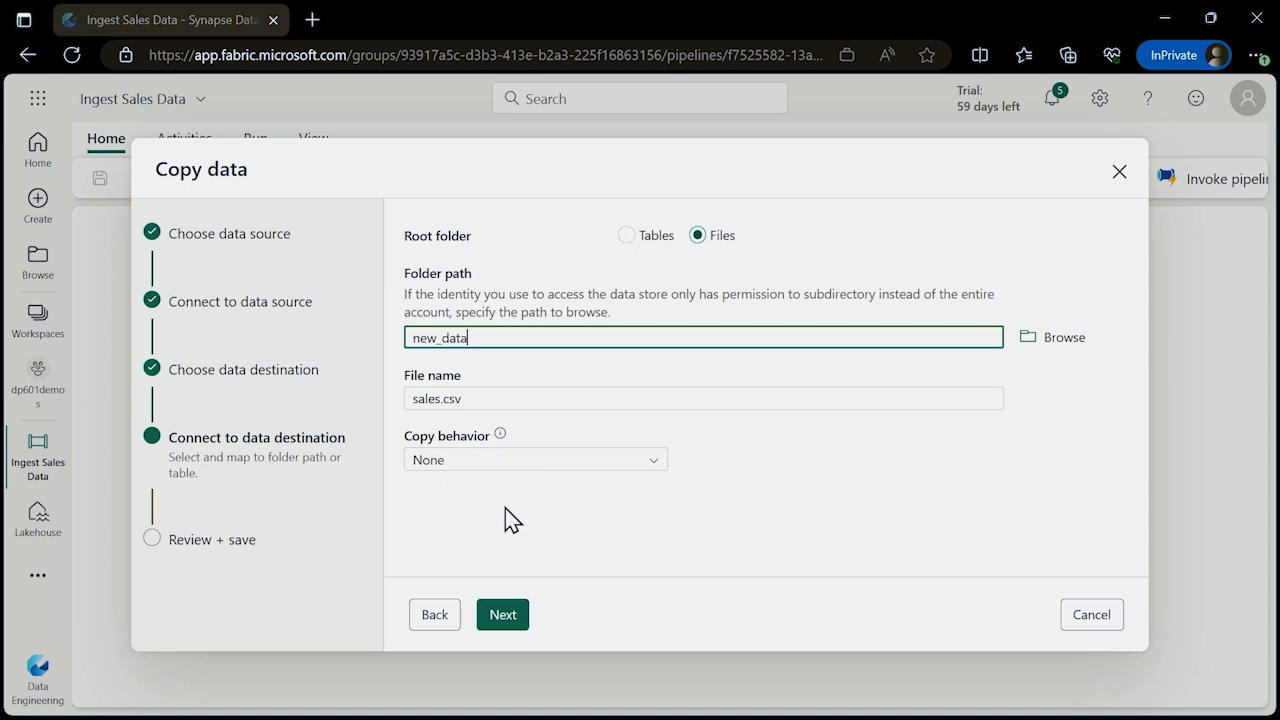
click(525, 460)
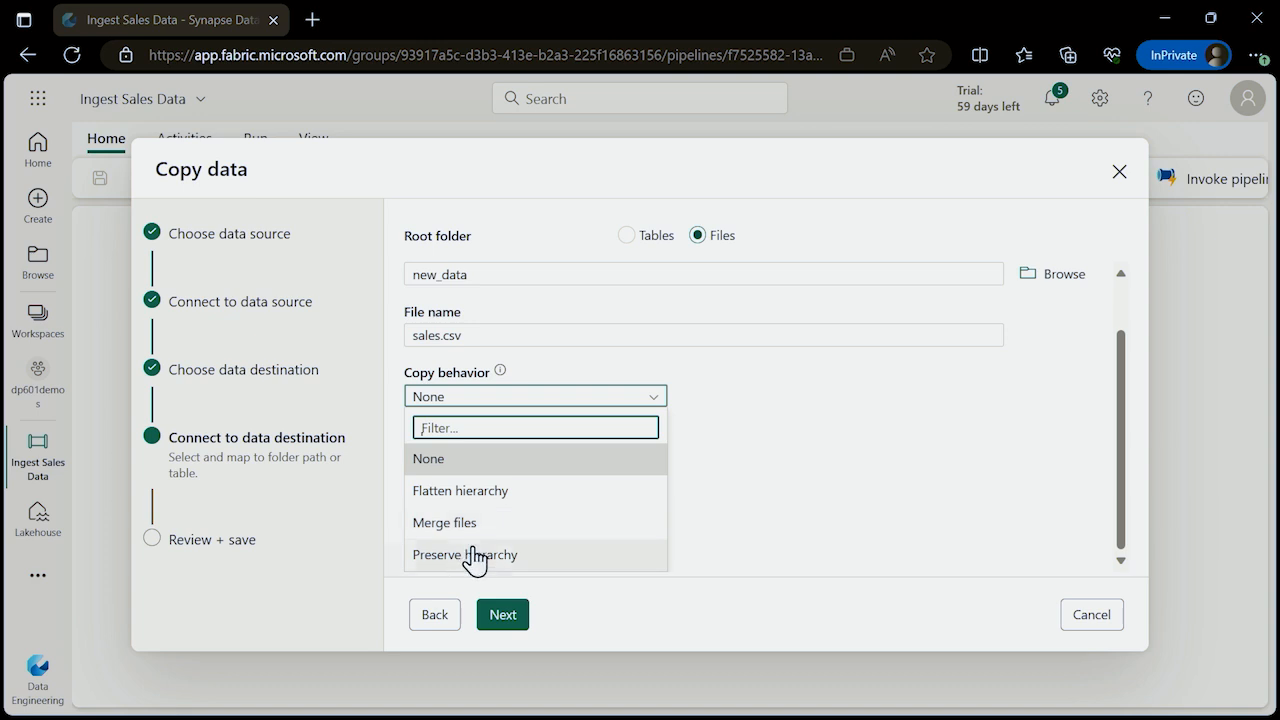
click(724, 440)
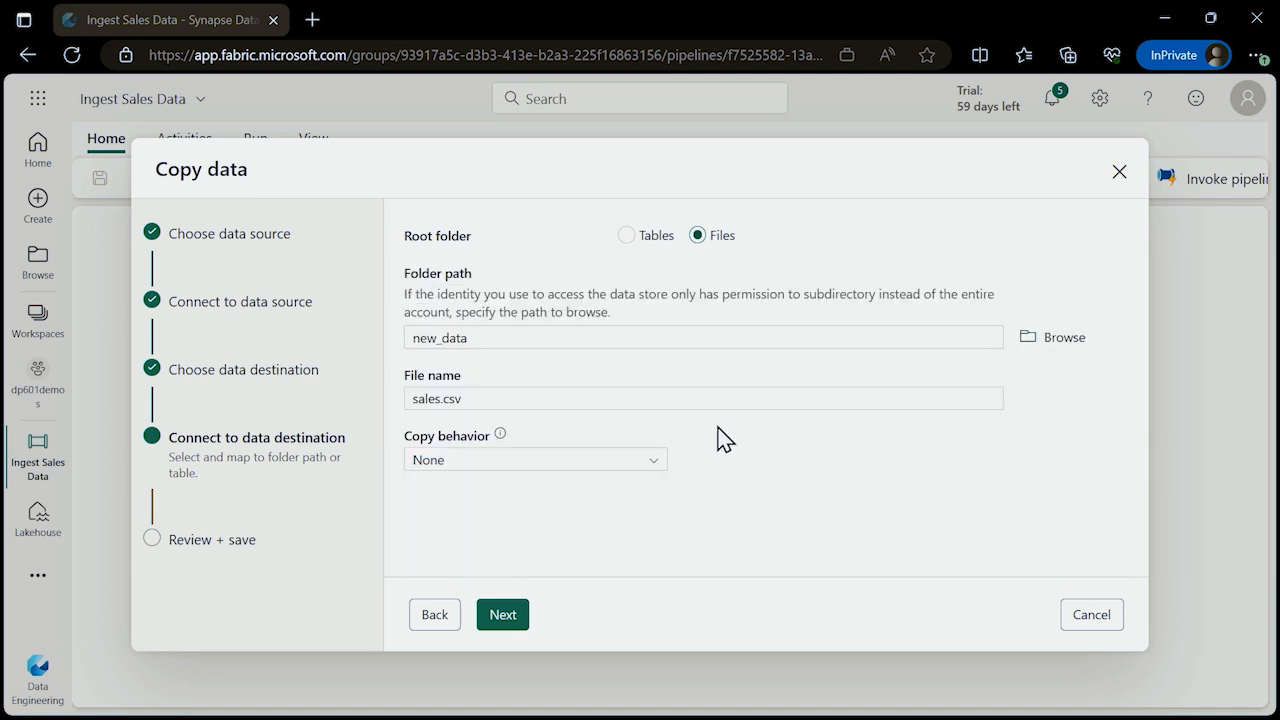
click(503, 618)
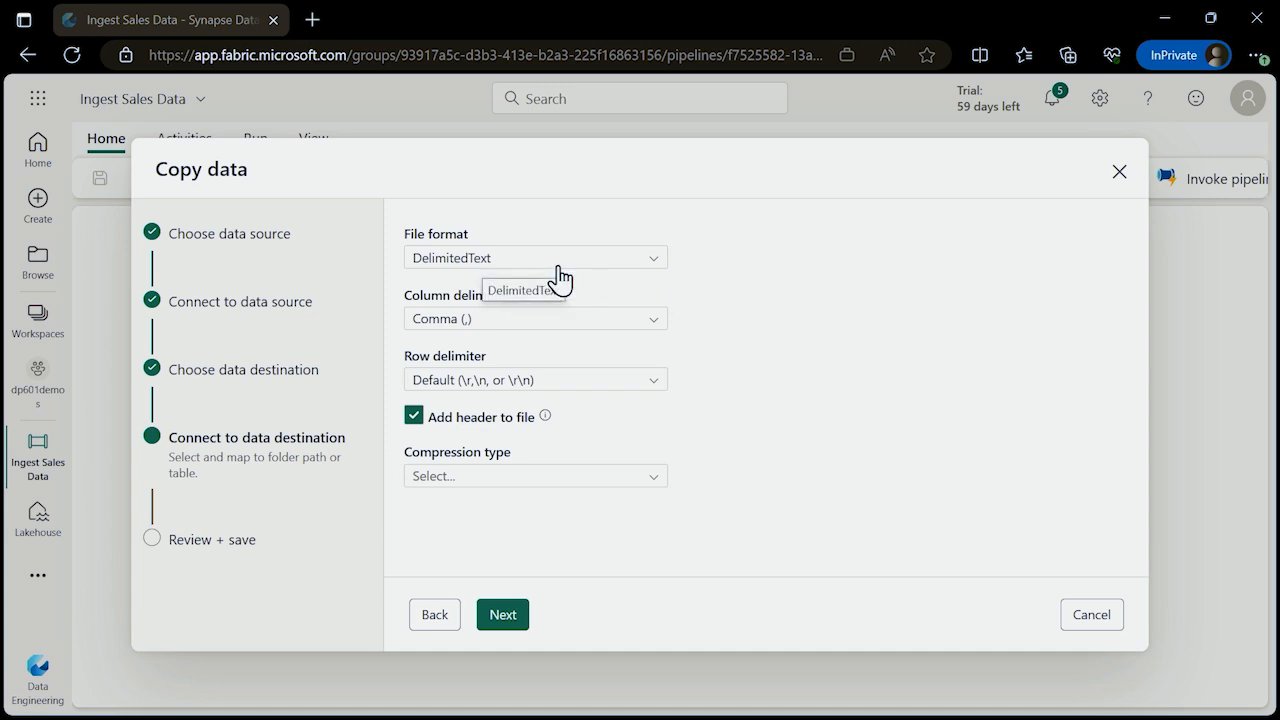
Set the destination file's row delimiter to Line feed (\n), leave the compression type unset, and continue to the copy summary.
click(620, 380)
click(476, 484)
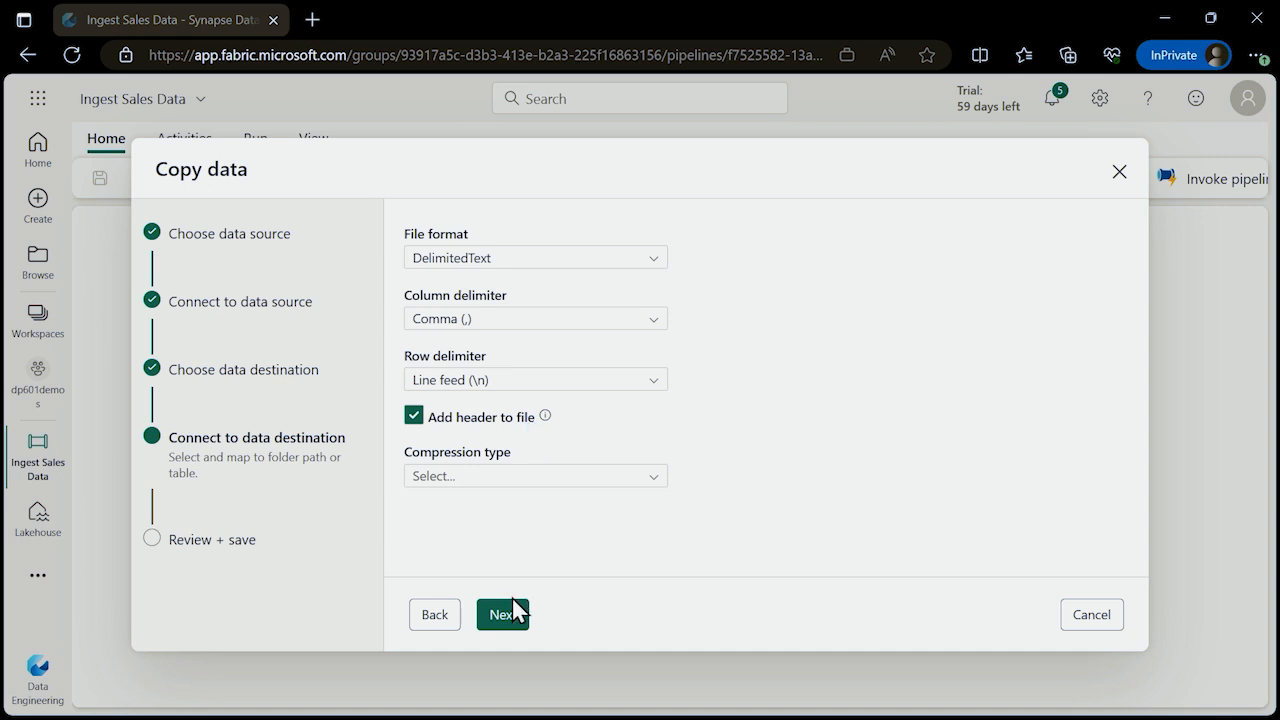
click(522, 478)
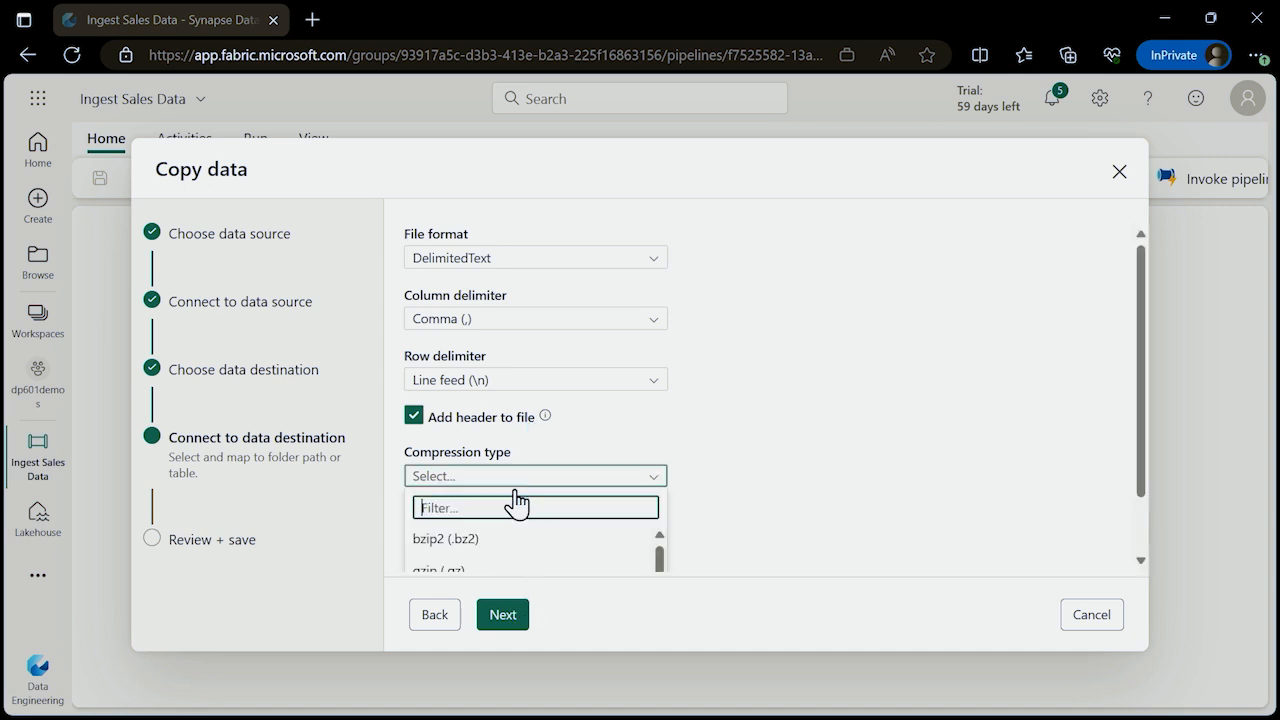
click(723, 489)
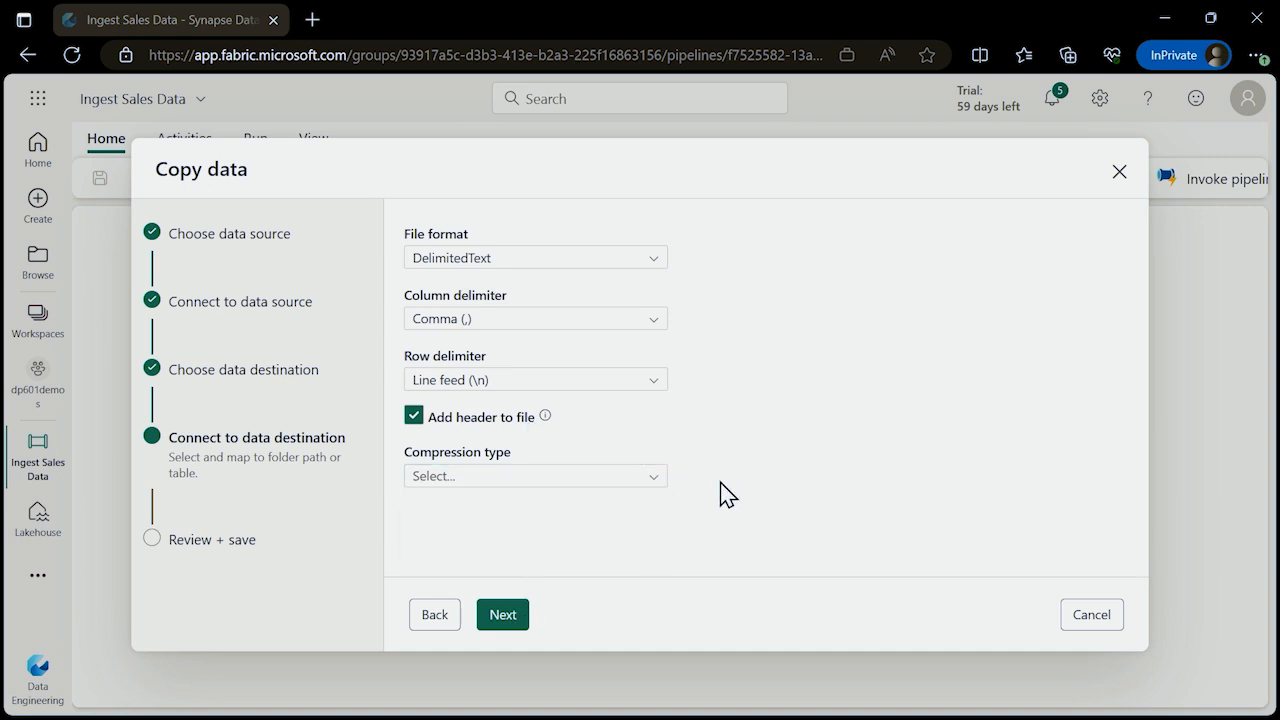
click(503, 614)
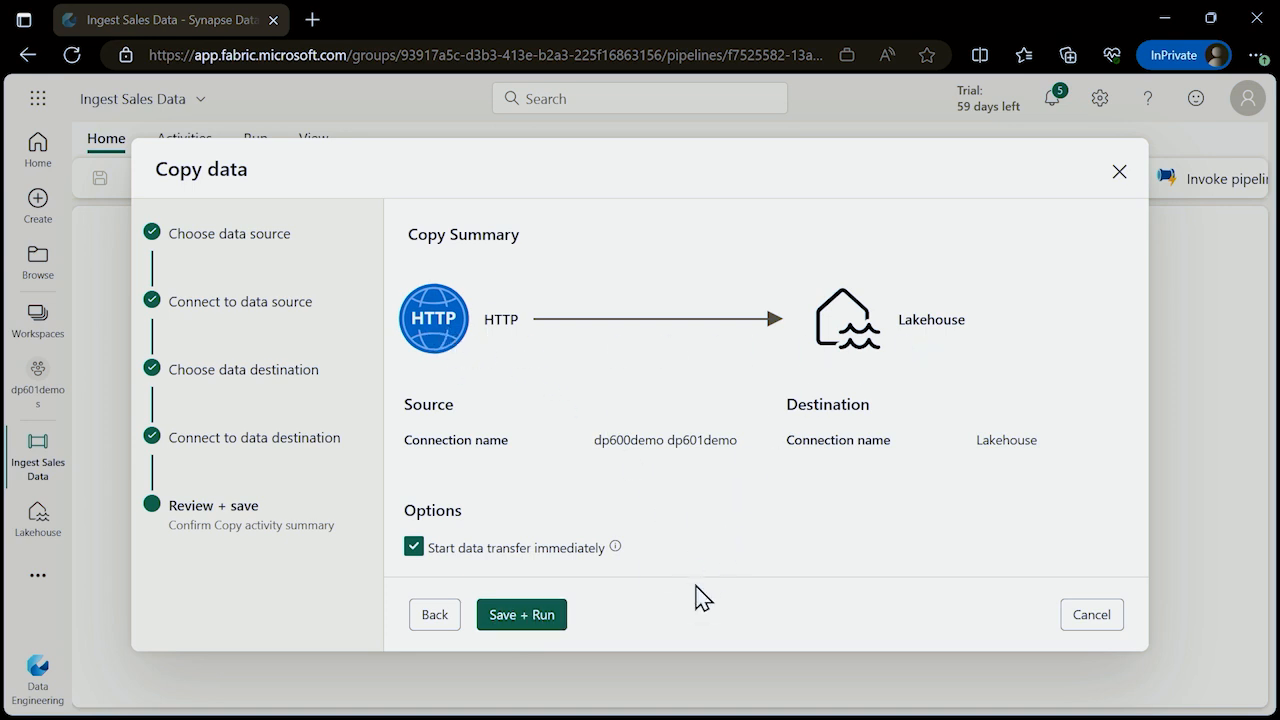
Save and run the pipeline with immediate data transfer, and check its output, notifications and recent run history.
click(545, 625)
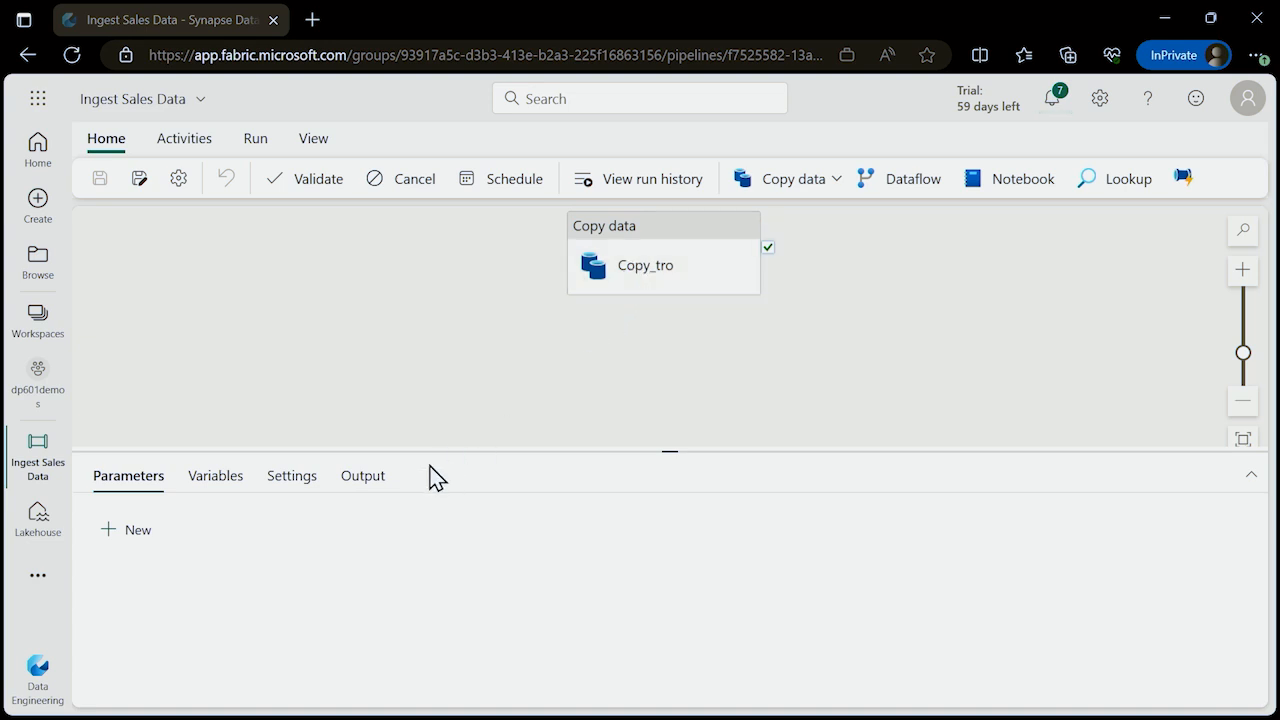
click(357, 480)
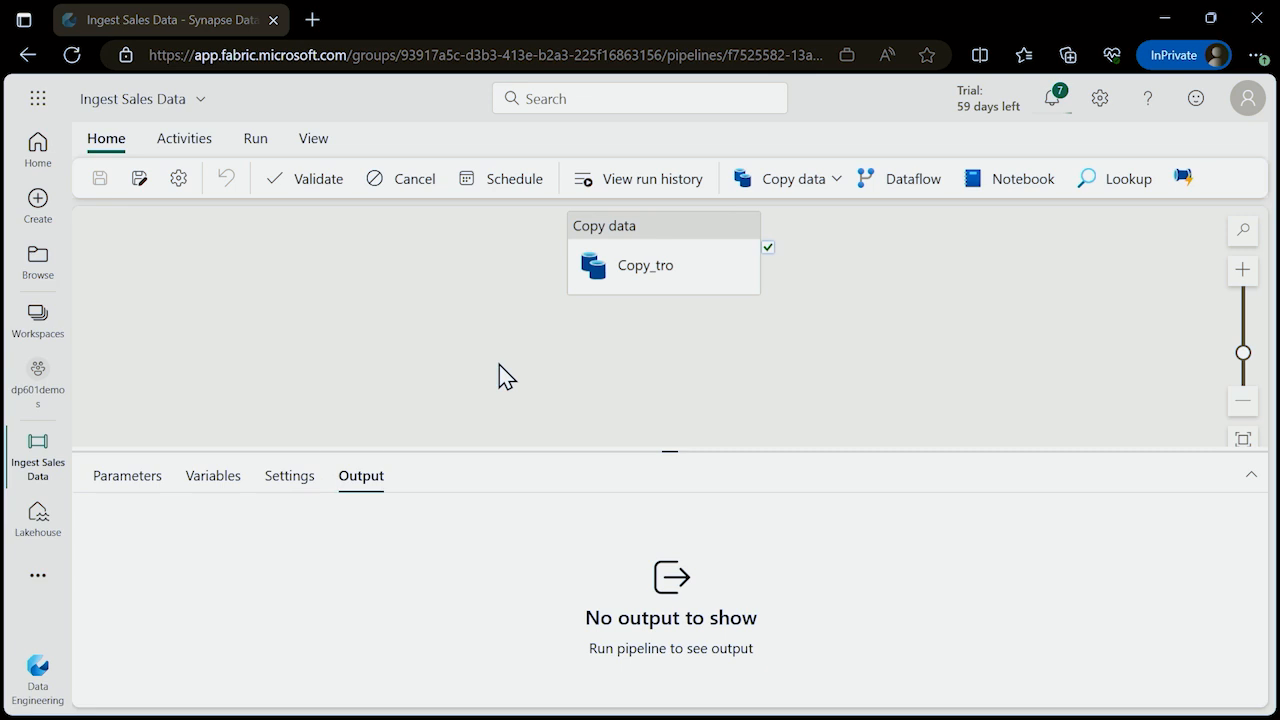
click(1054, 114)
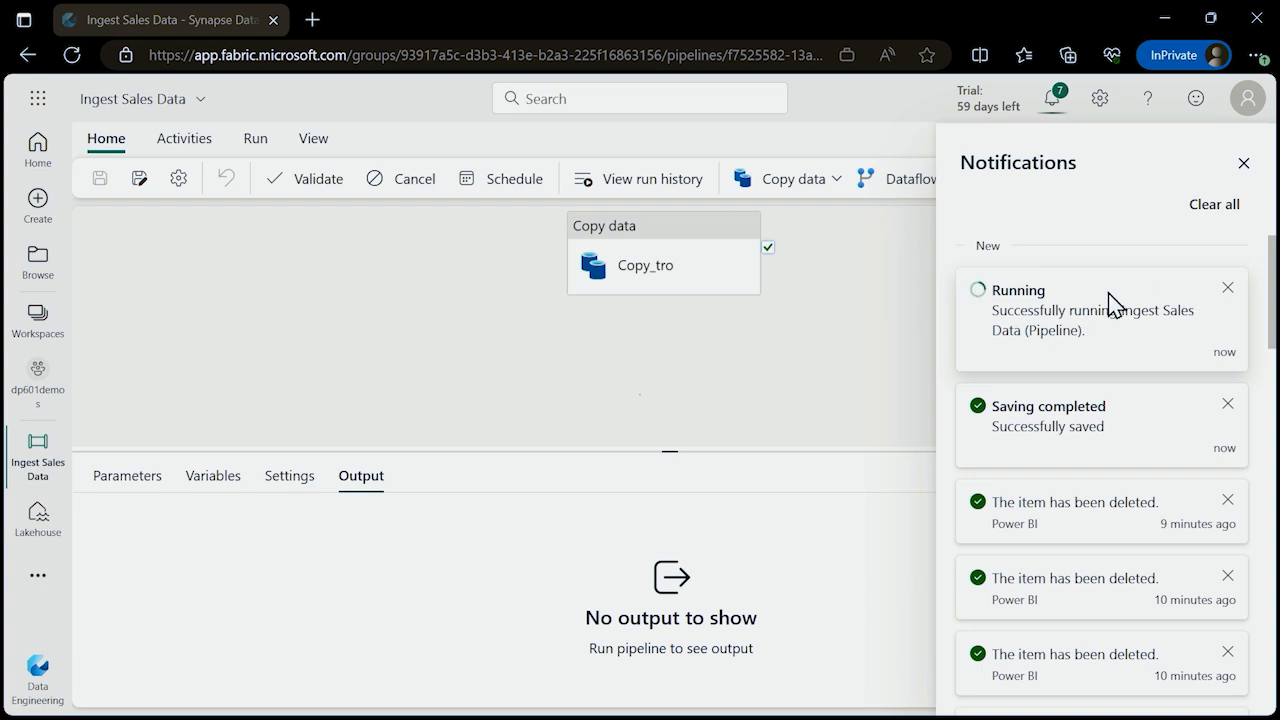
click(745, 362)
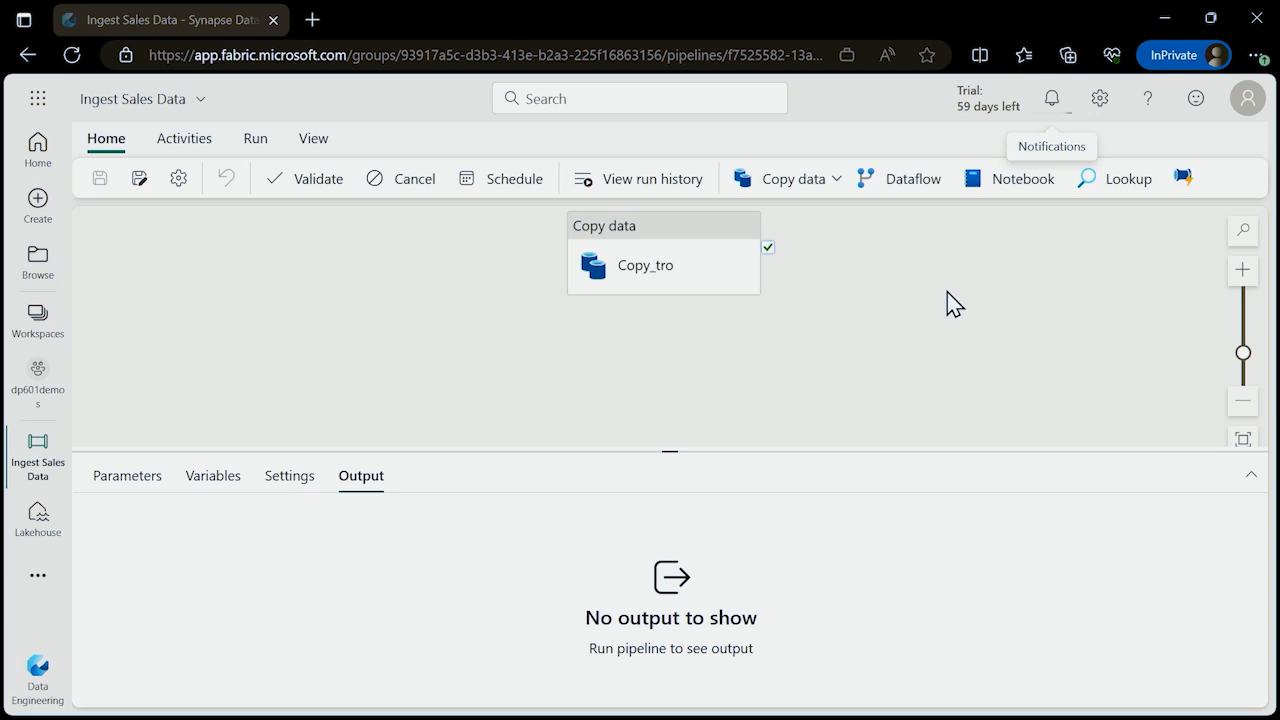
click(650, 191)
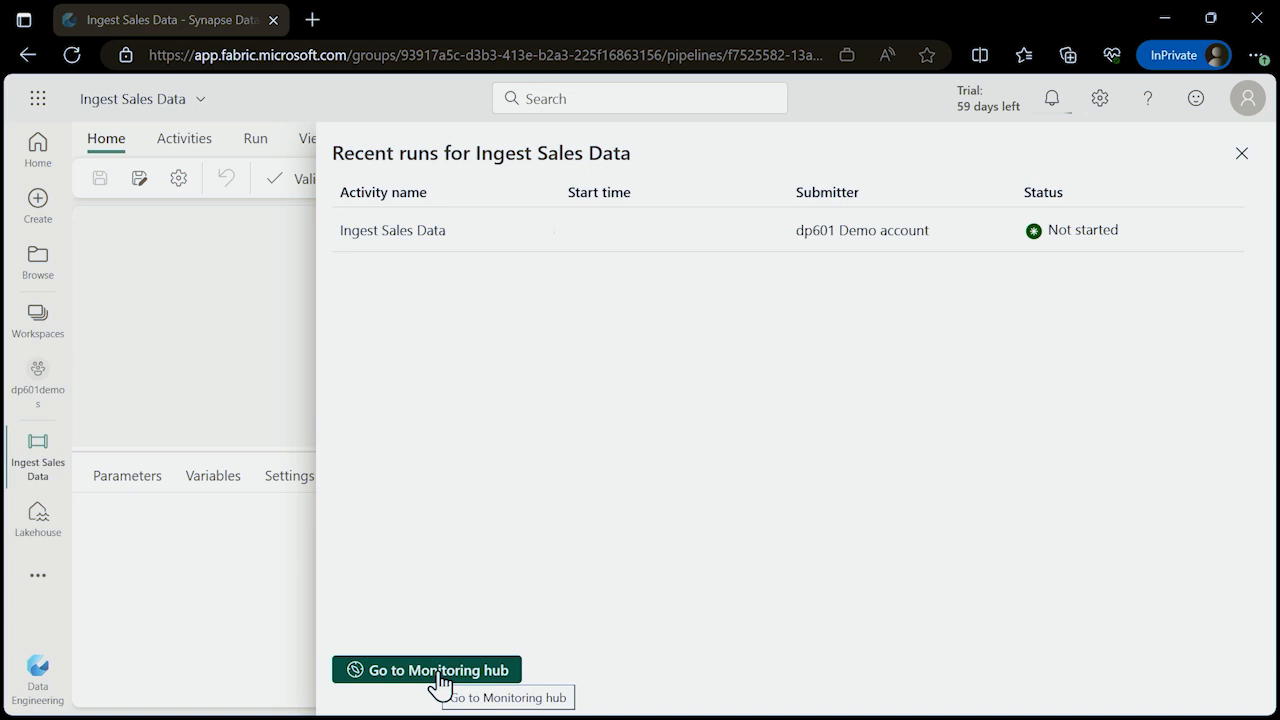
click(1244, 162)
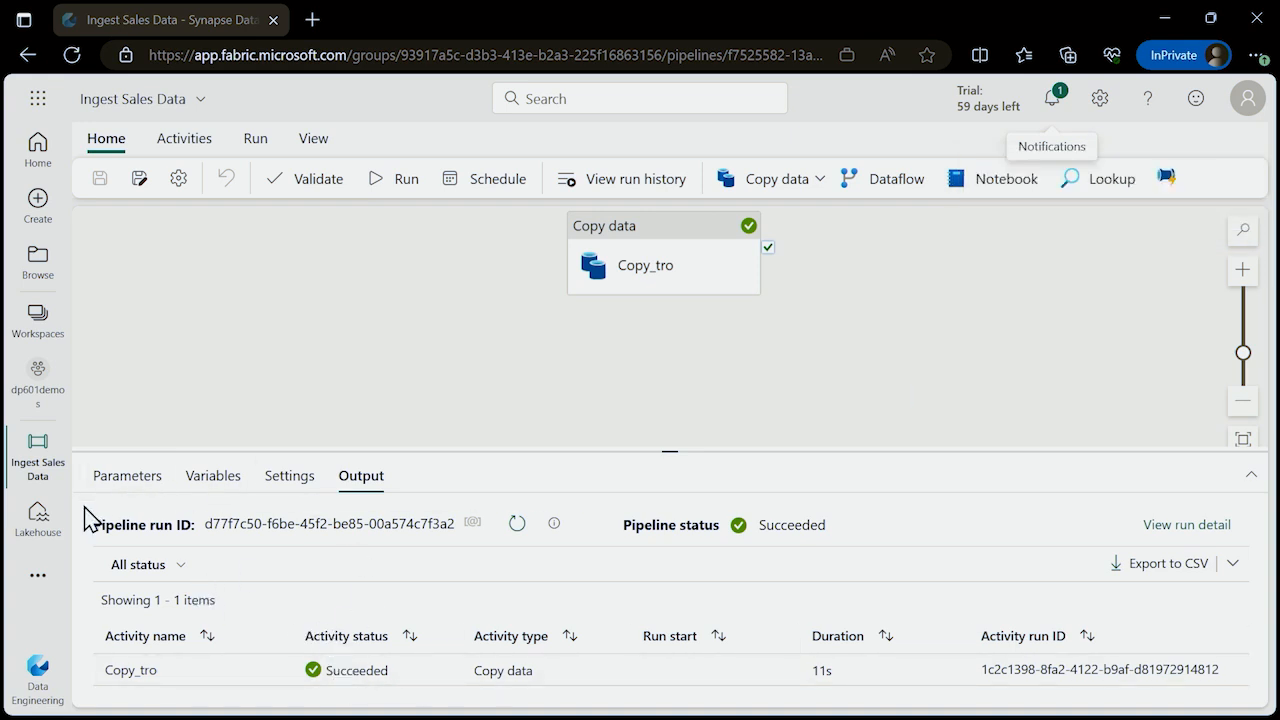
Open the lakehouse's new_data folder and preview the ingested sales.csv file.
click(37, 530)
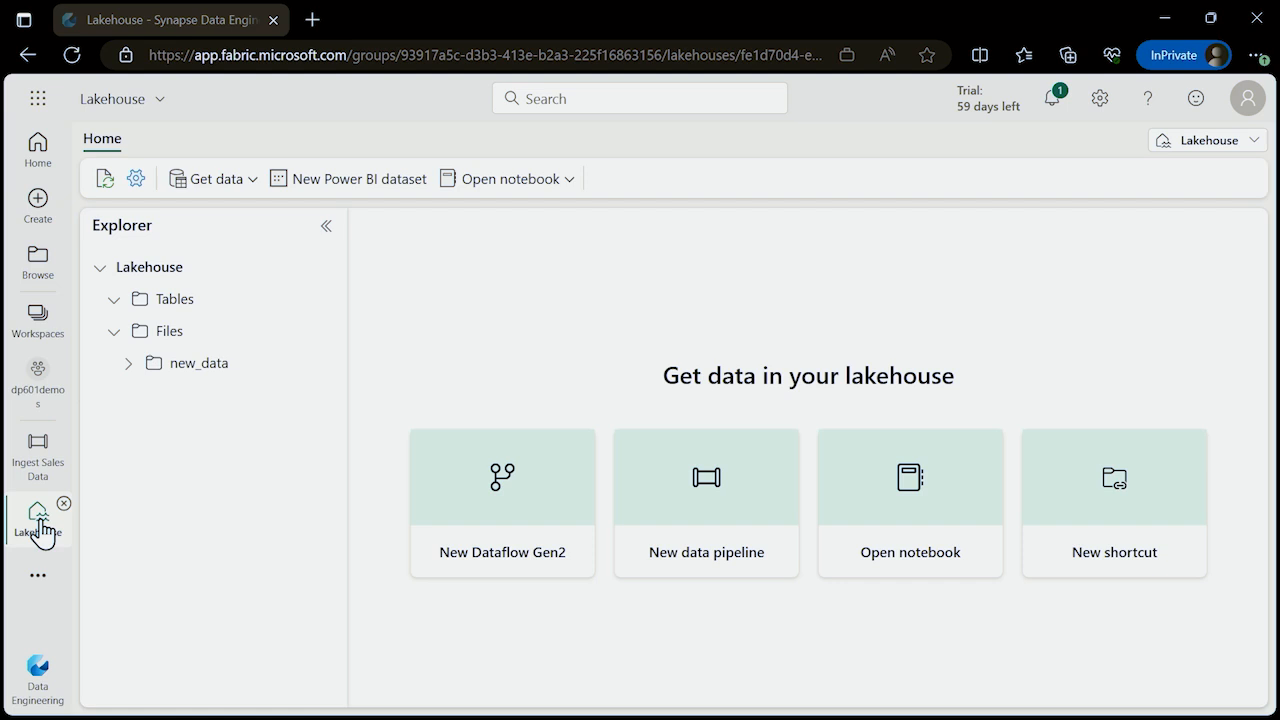
click(172, 379)
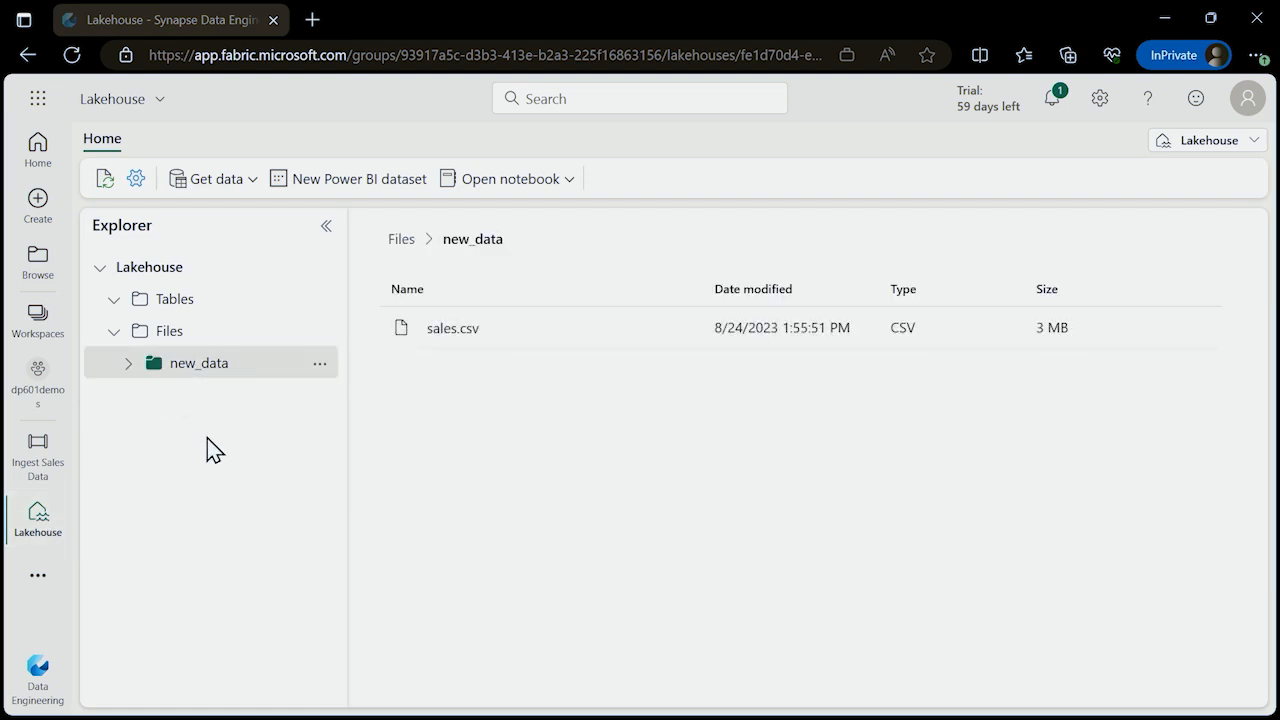
click(447, 338)
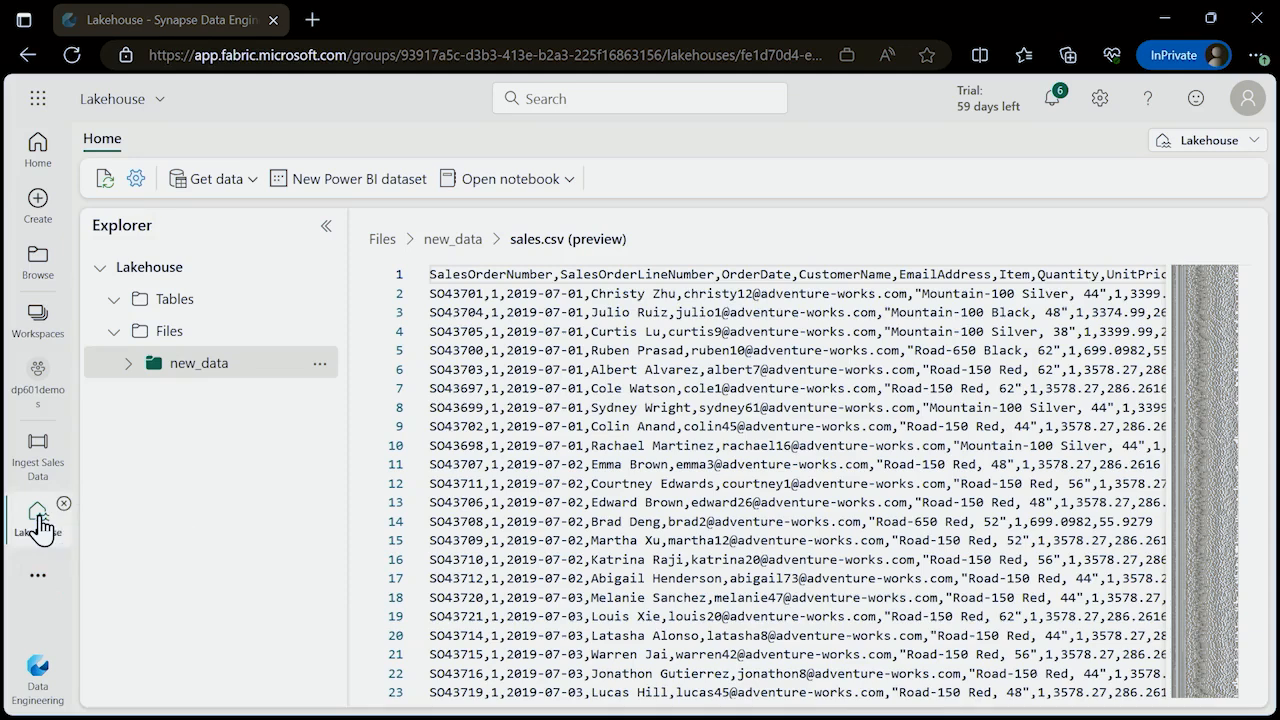
Create a new notebook from the lakehouse and replace the first cell's default comments with table_name = "sales".
click(572, 186)
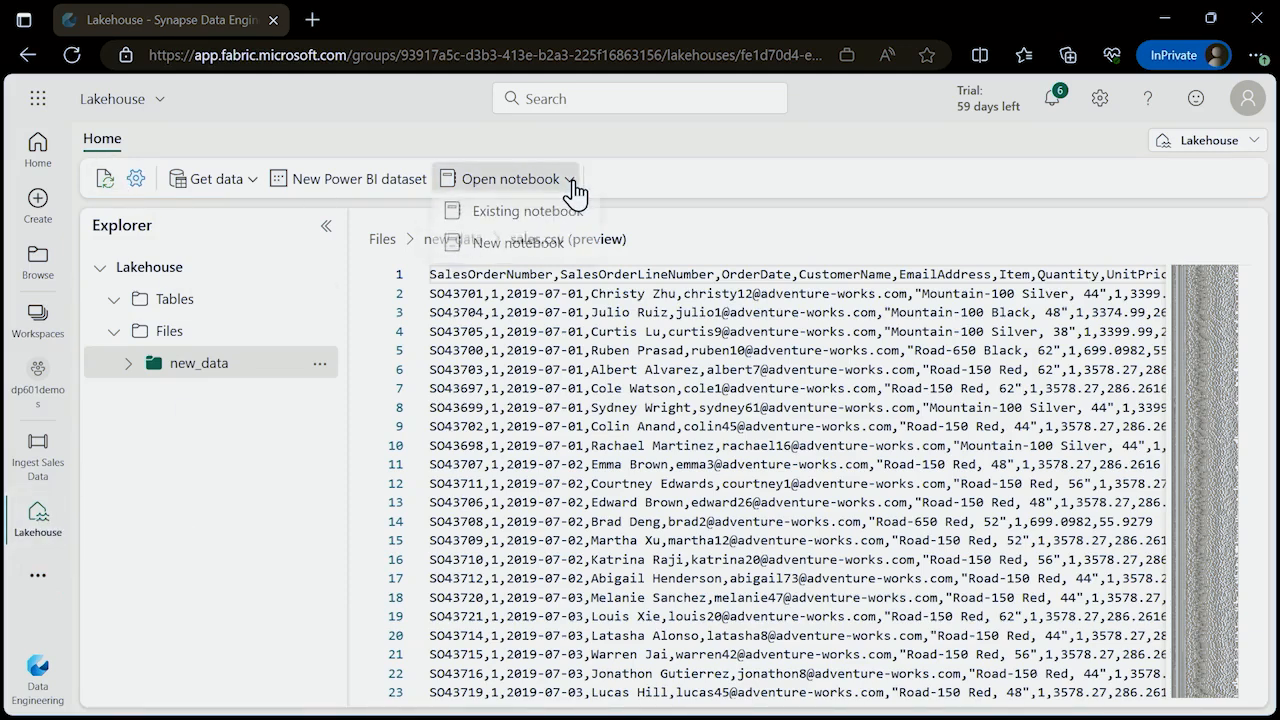
click(518, 250)
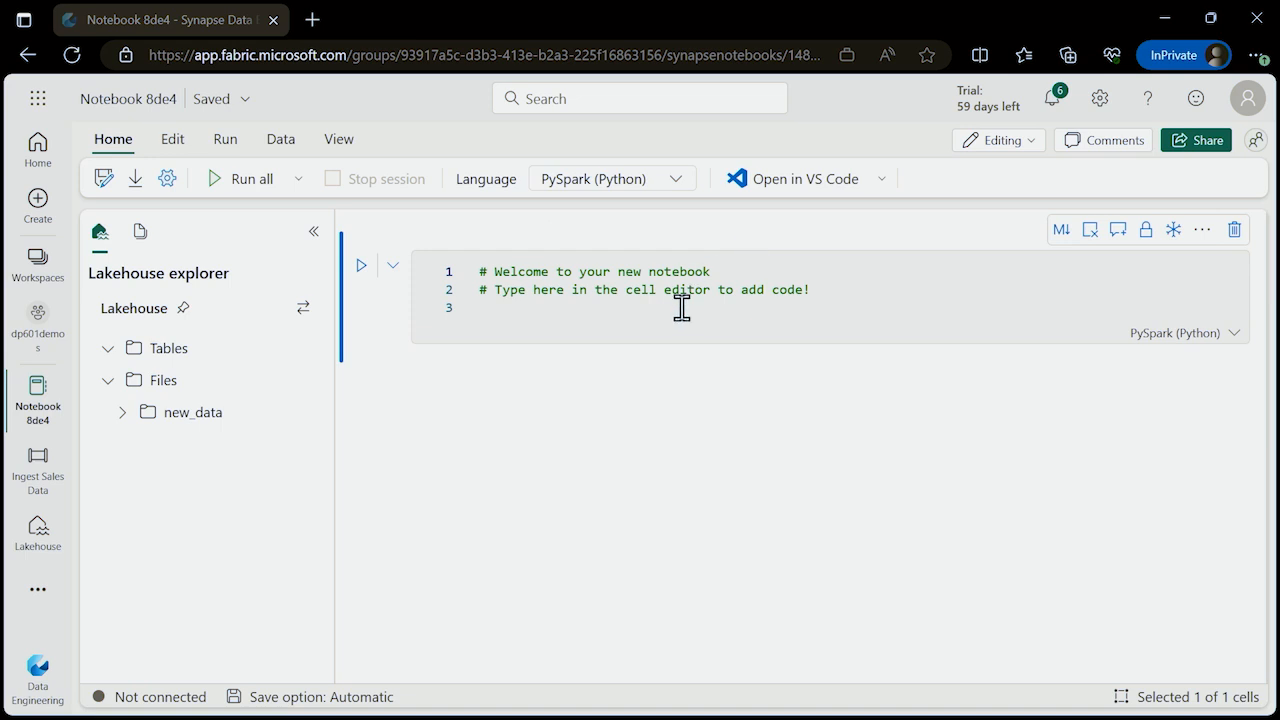
drag(520, 317, 480, 272)
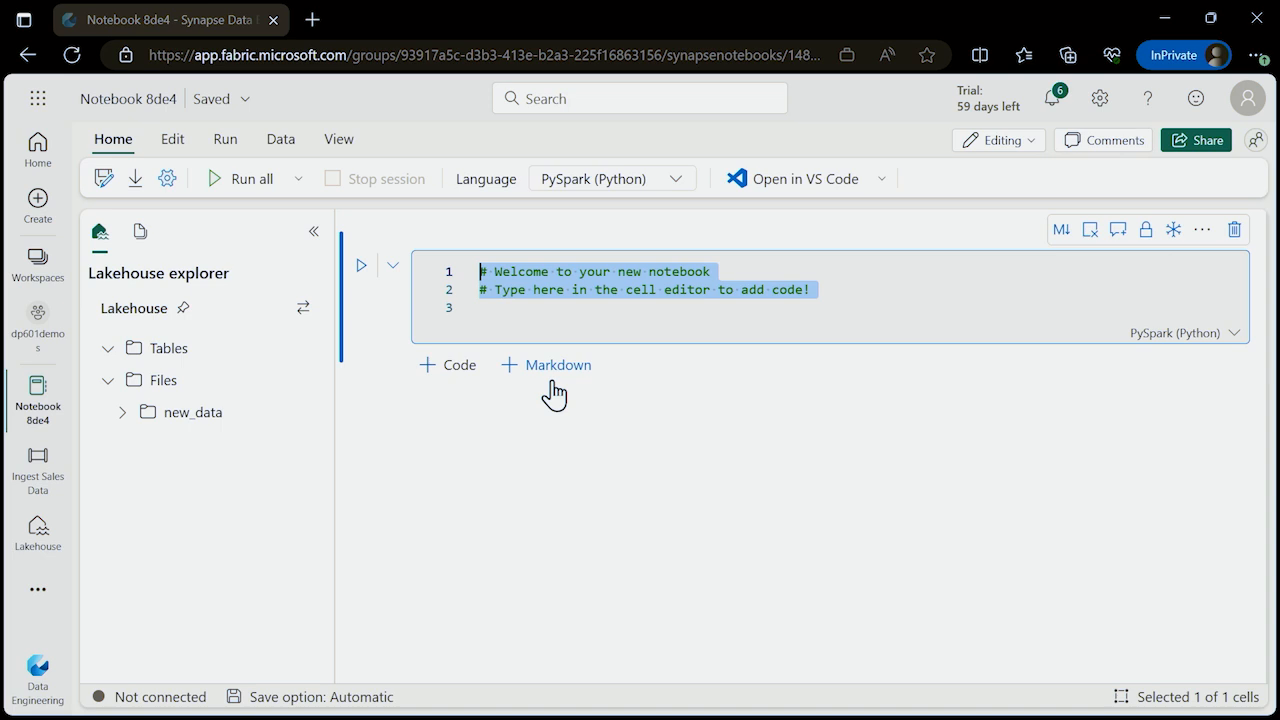
key(BackSpace)
text(t)
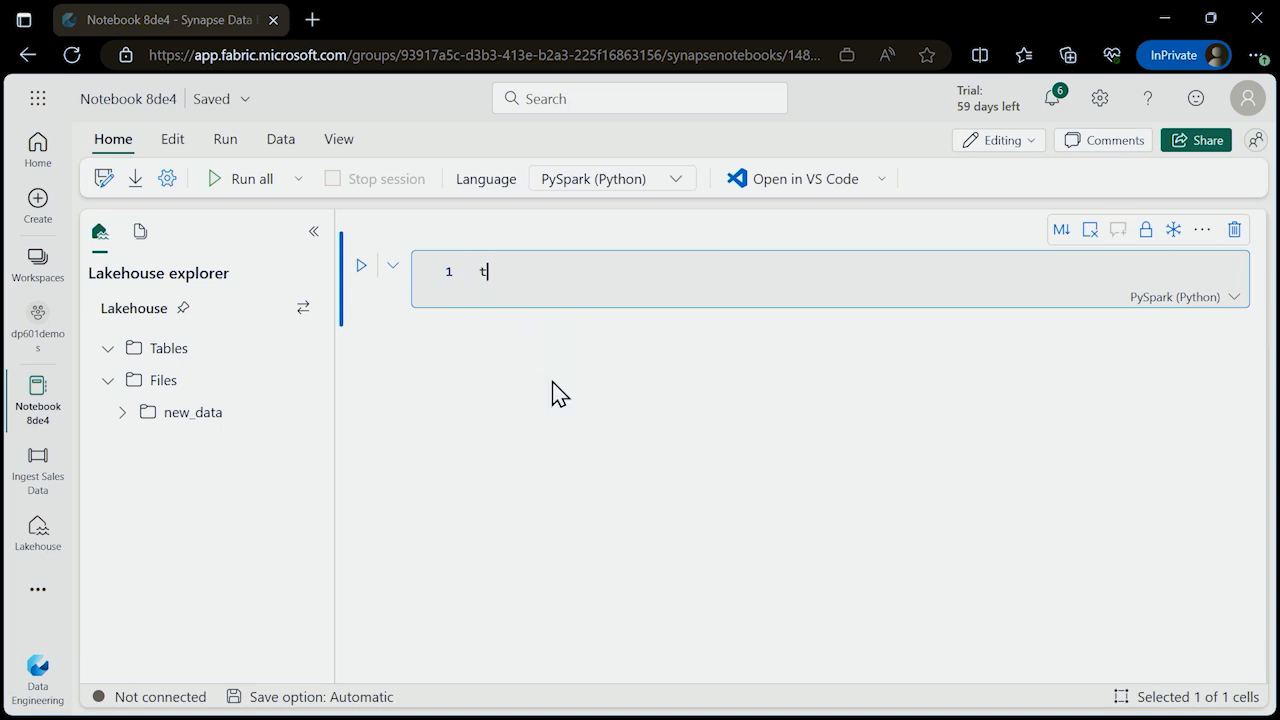
text(able_name = "sales)
click(642, 273)
Turn the table_name cell into the notebook's parameter cell.
click(1204, 236)
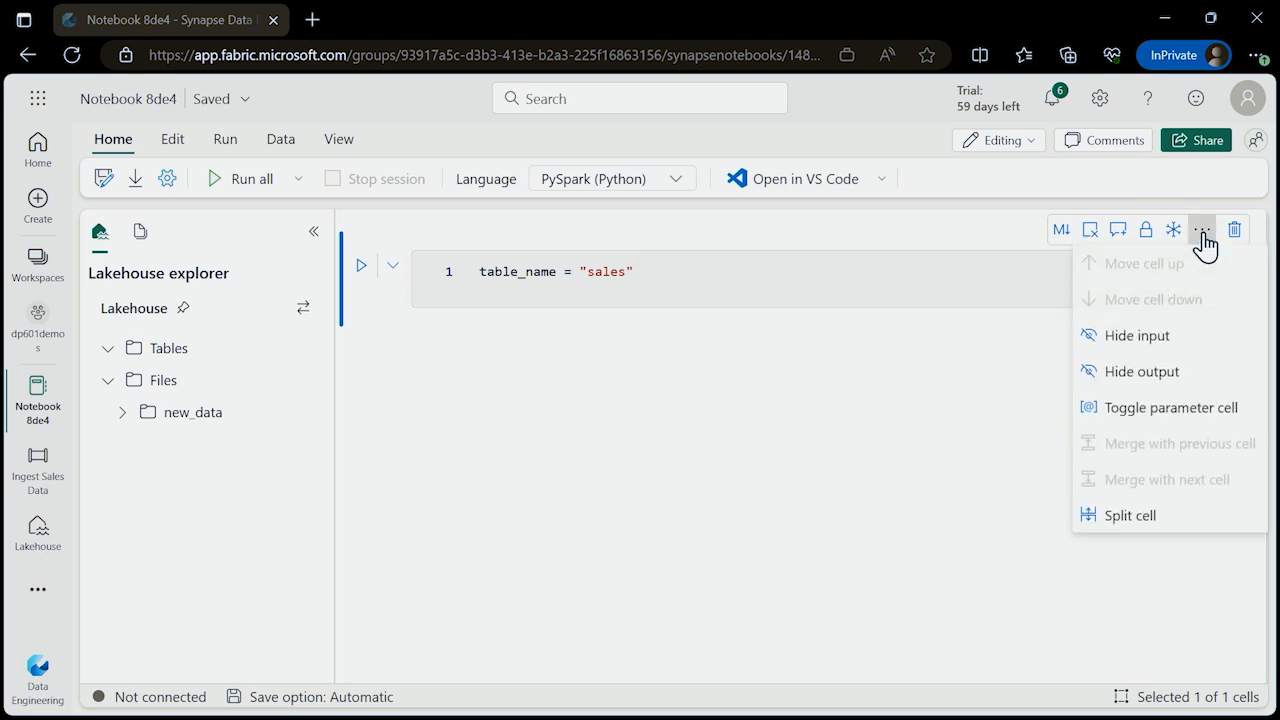
click(1149, 425)
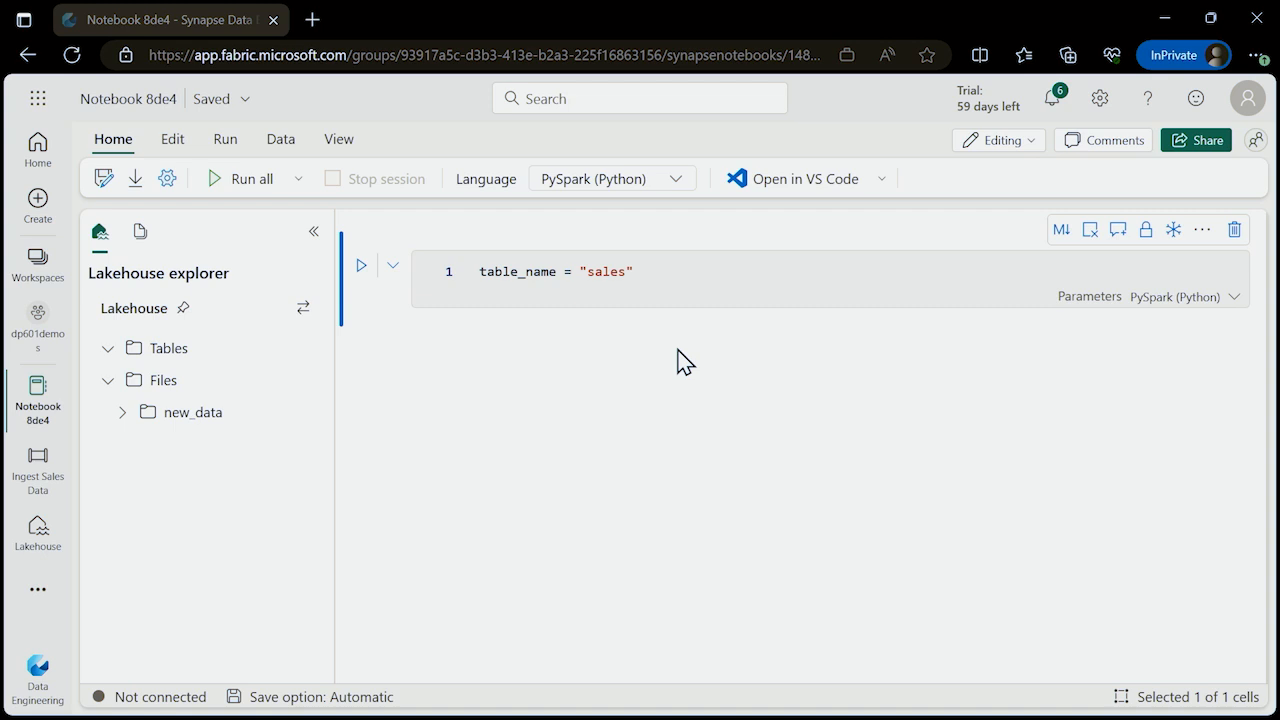
click(653, 277)
drag(648, 272, 577, 272)
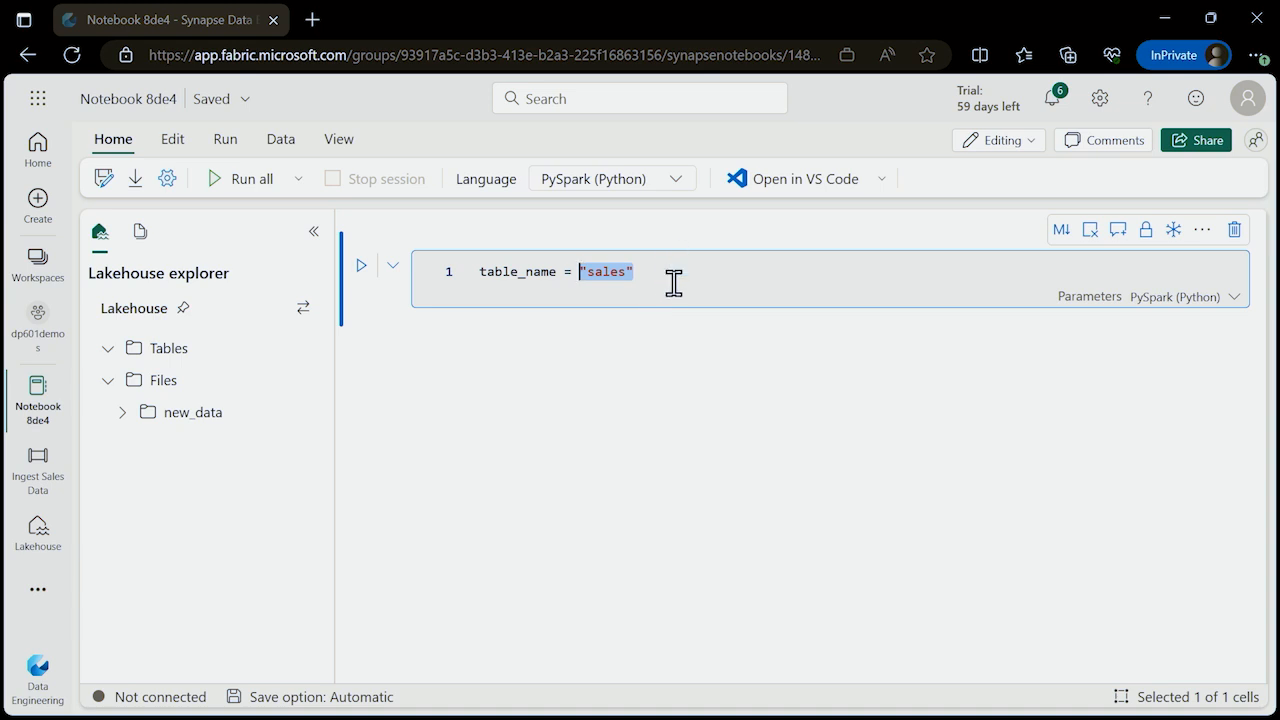
click(526, 428)
Add a code cell below the parameter cell and fill it with the PySpark sales-loading code copied from the text editor.
mouse_move(479, 333)
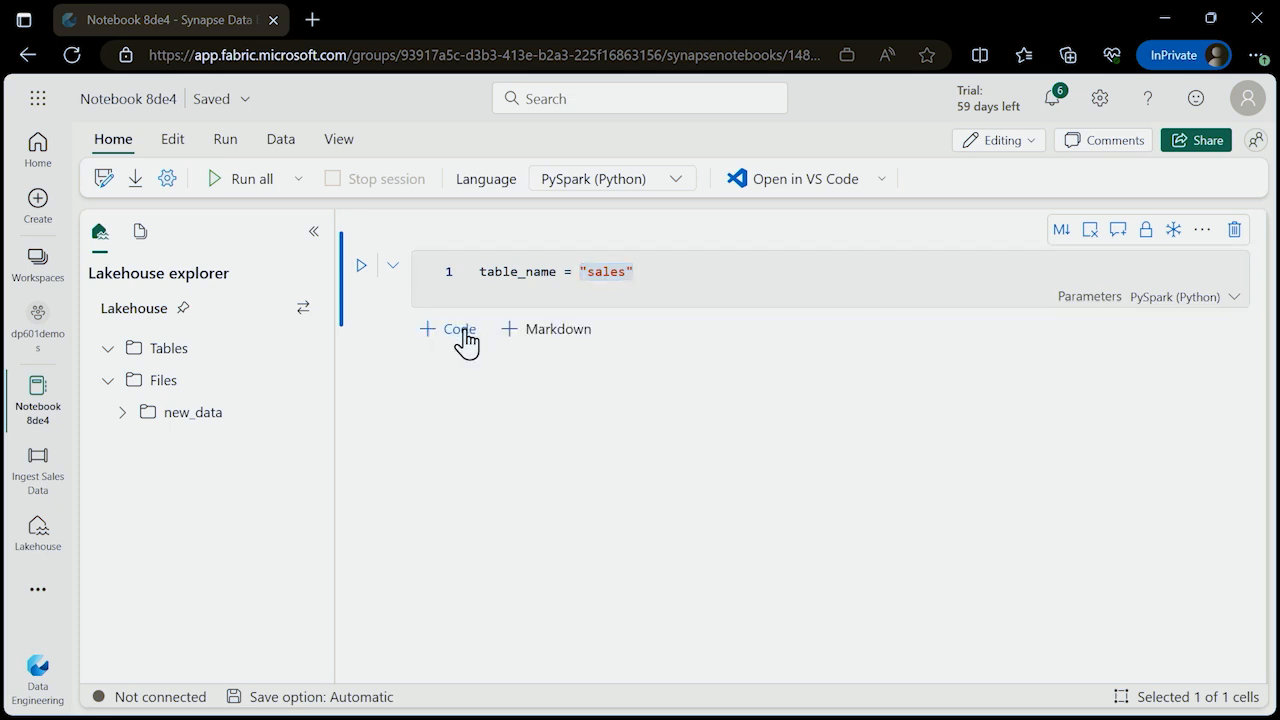
click(460, 332)
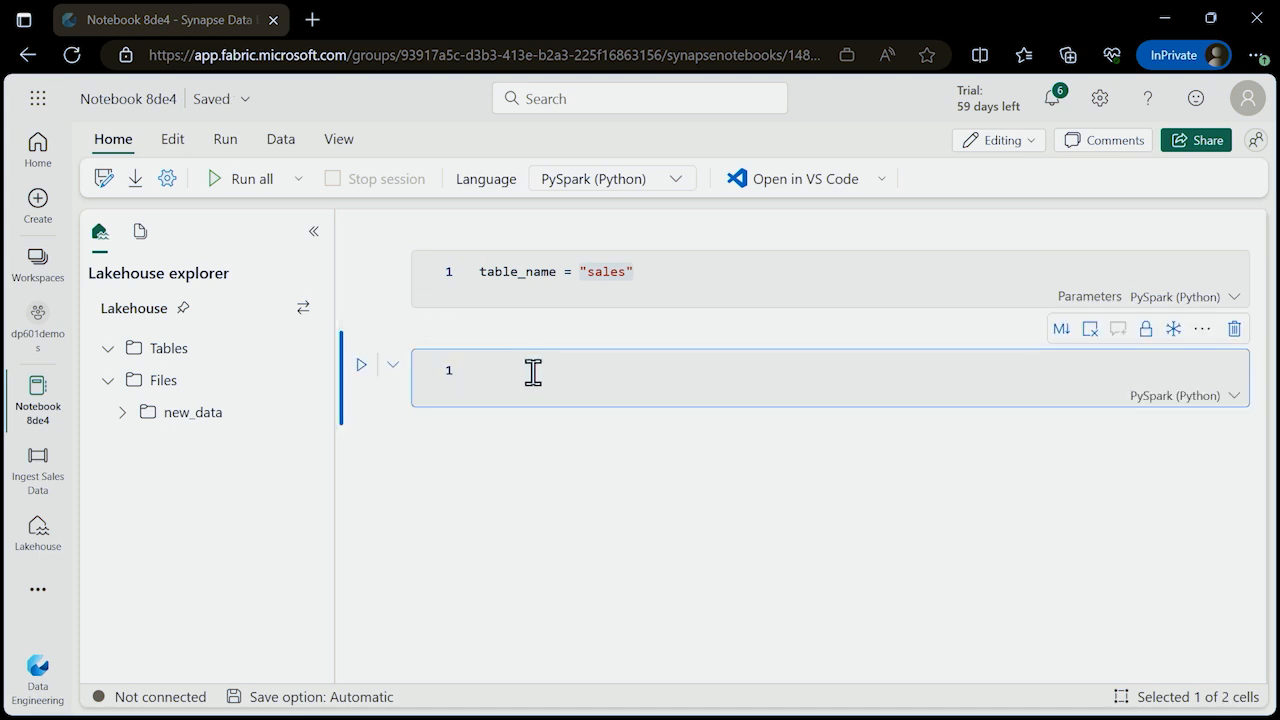
key(alt+Tab)
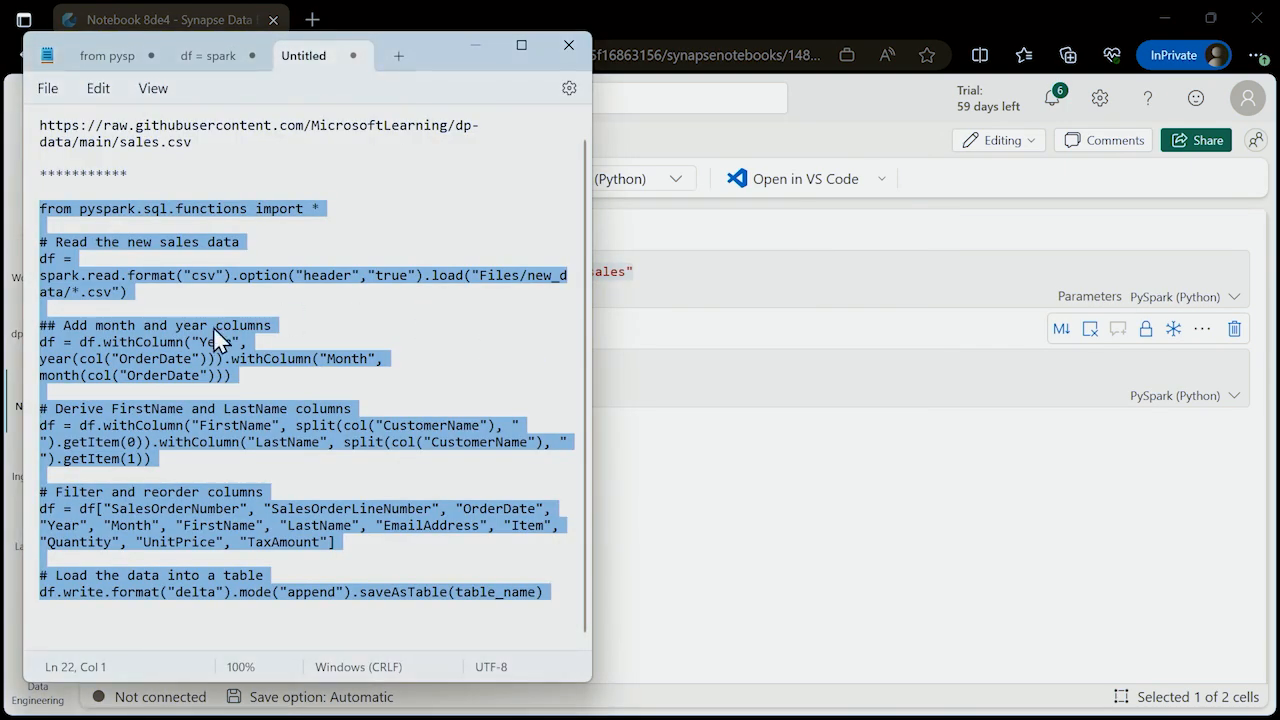
right_click(186, 343)
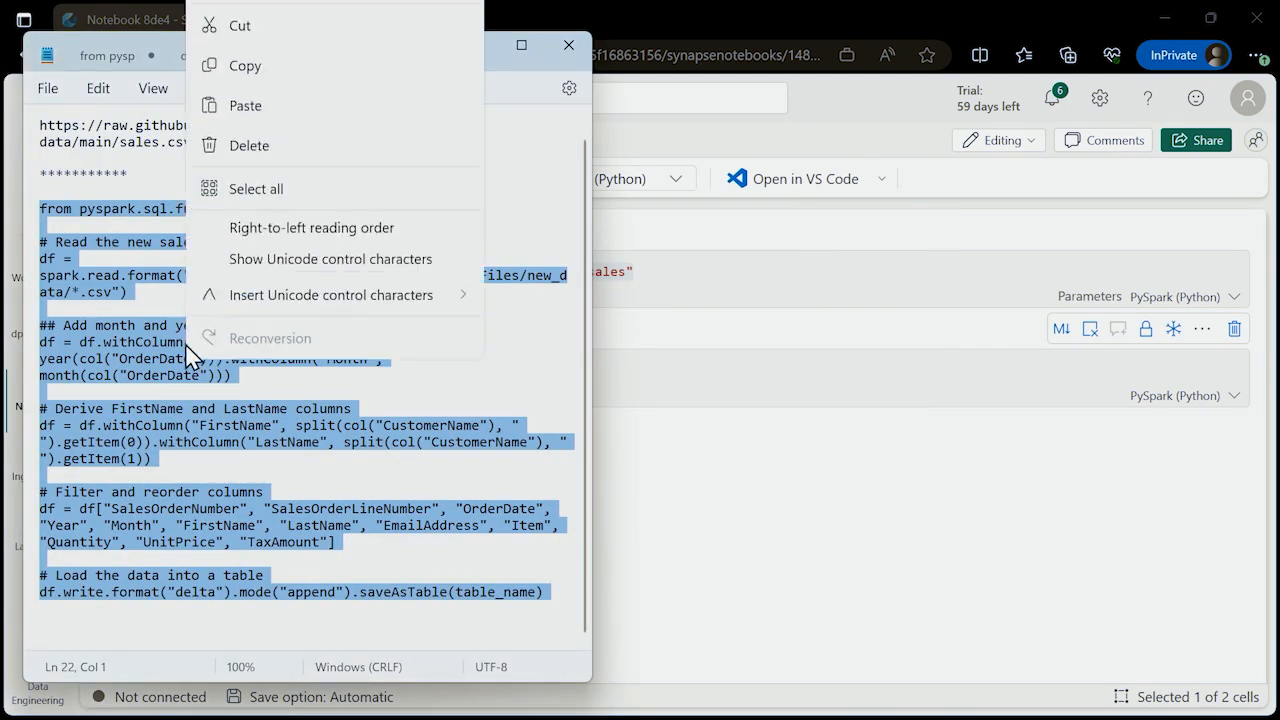
click(262, 110)
click(634, 366)
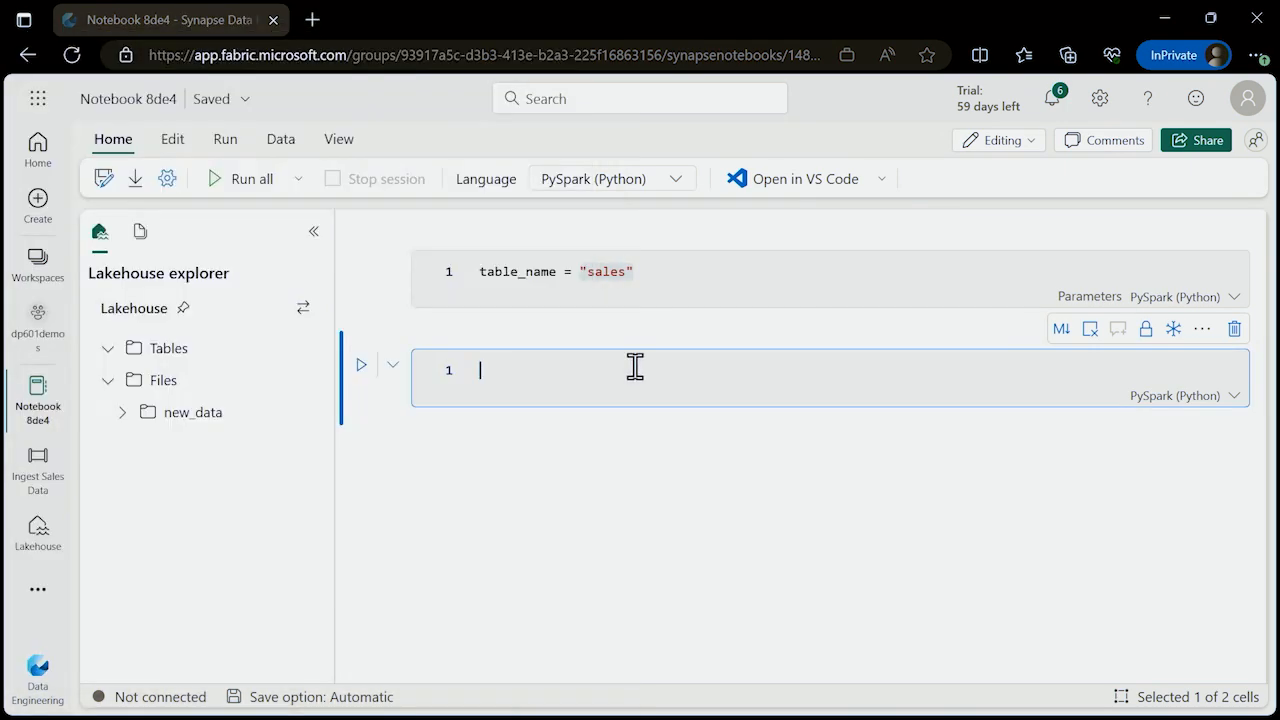
key(ctrl+v)
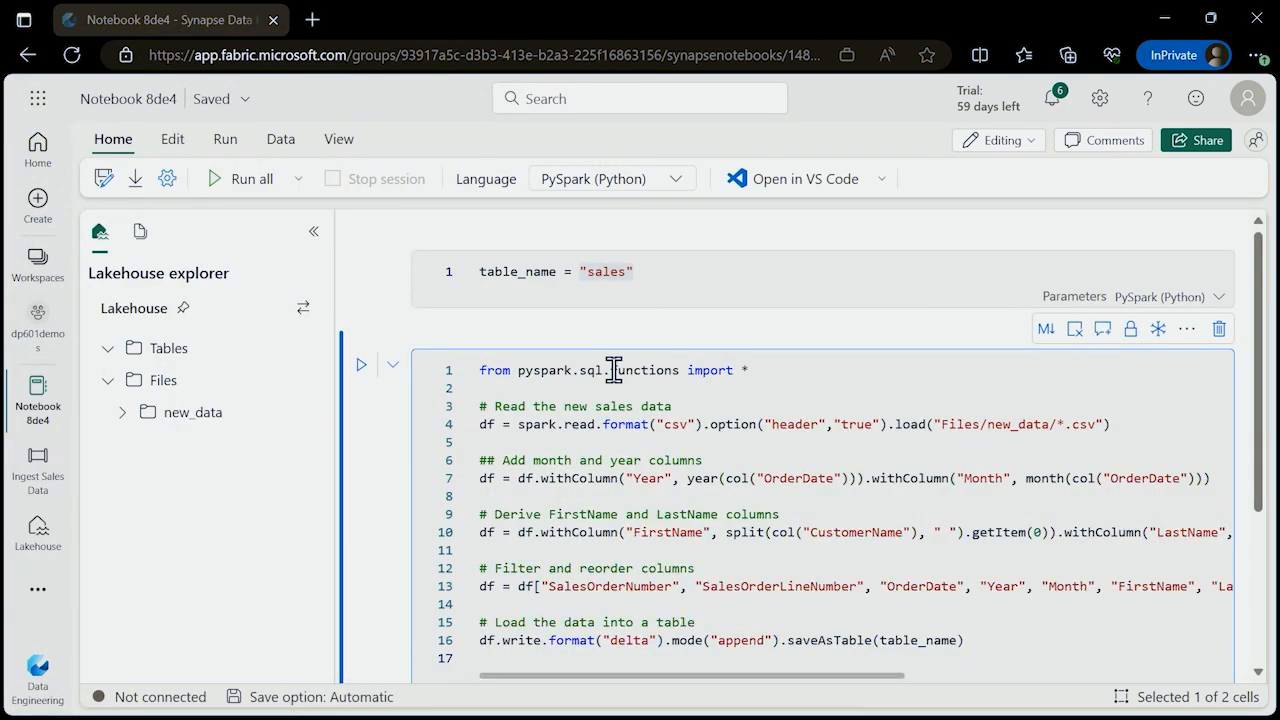
Examine the code that reads the CSV files, derives the date and name columns, filters columns and saves the delta table using table_name.
scroll(757, 430, down, 2)
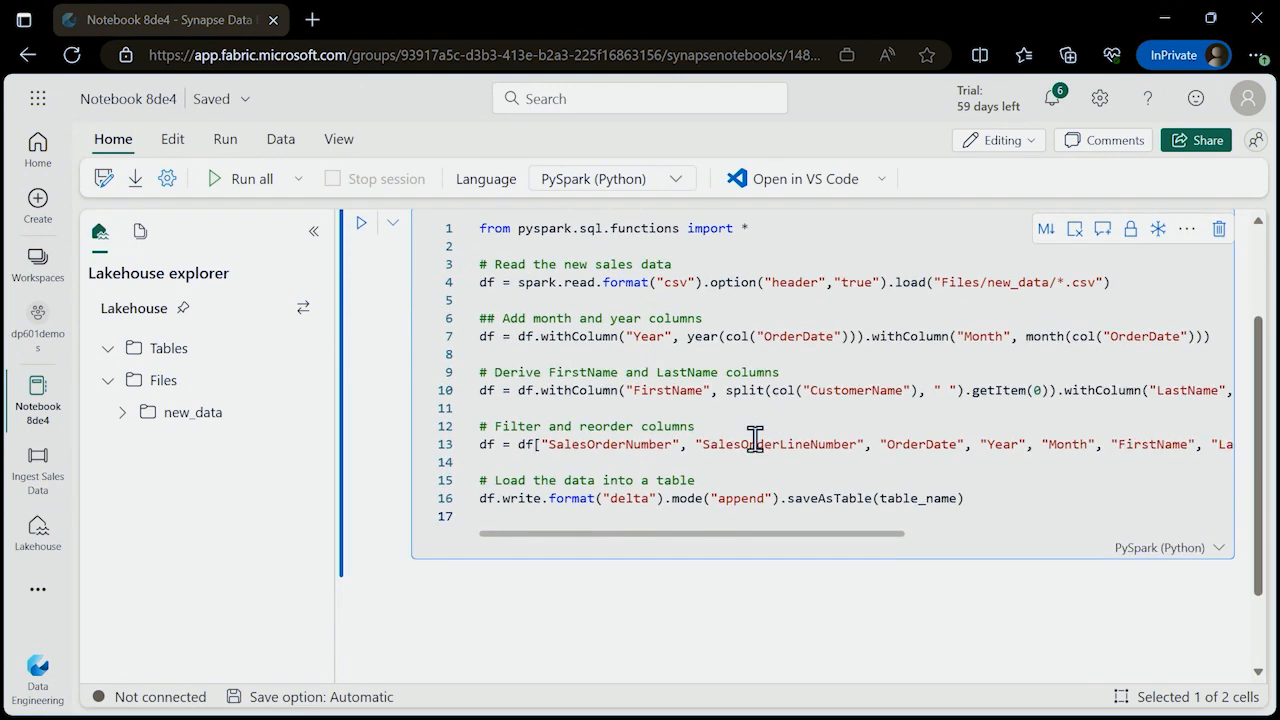
drag(517, 283, 1120, 285)
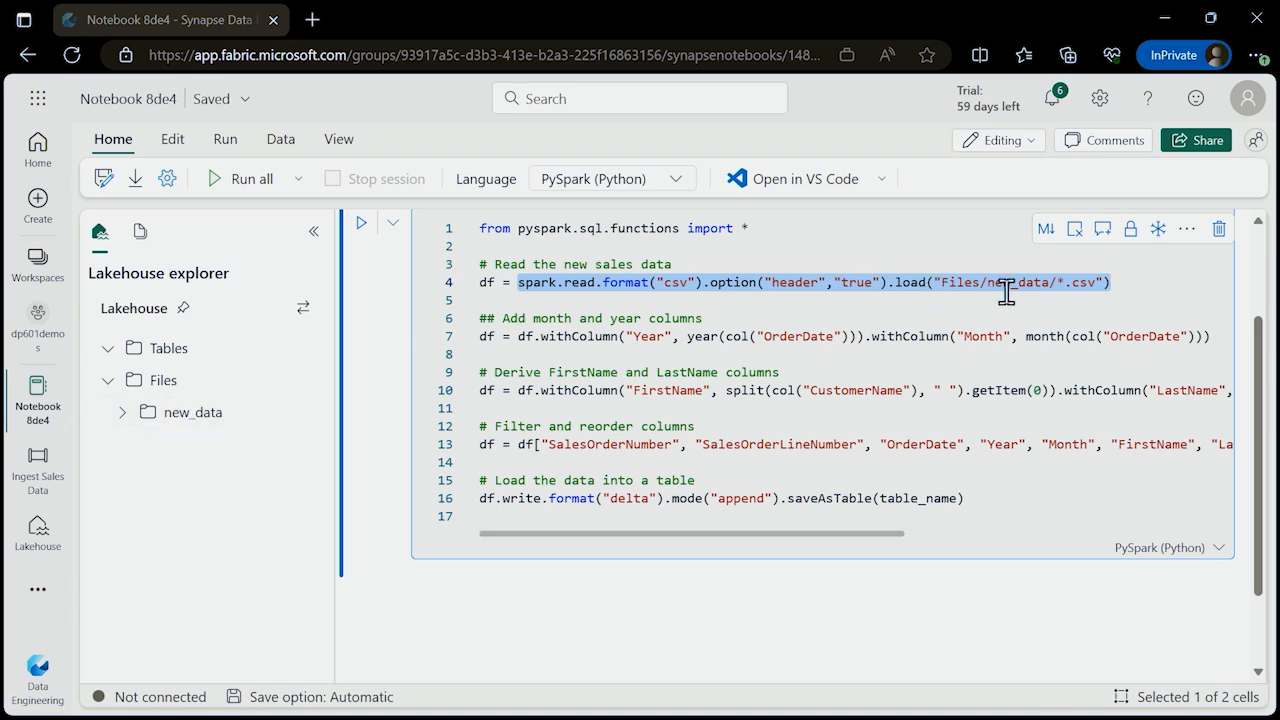
click(1057, 284)
drag(1058, 282, 1108, 282)
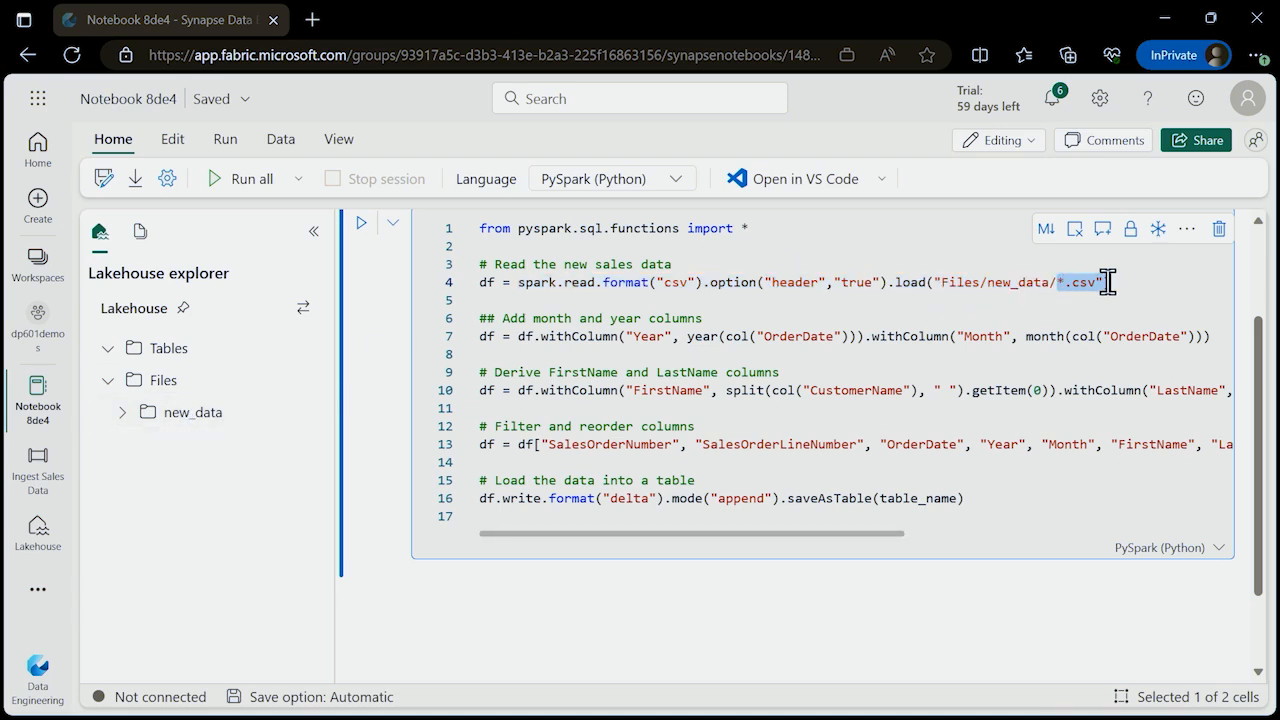
click(552, 337)
drag(552, 337, 688, 337)
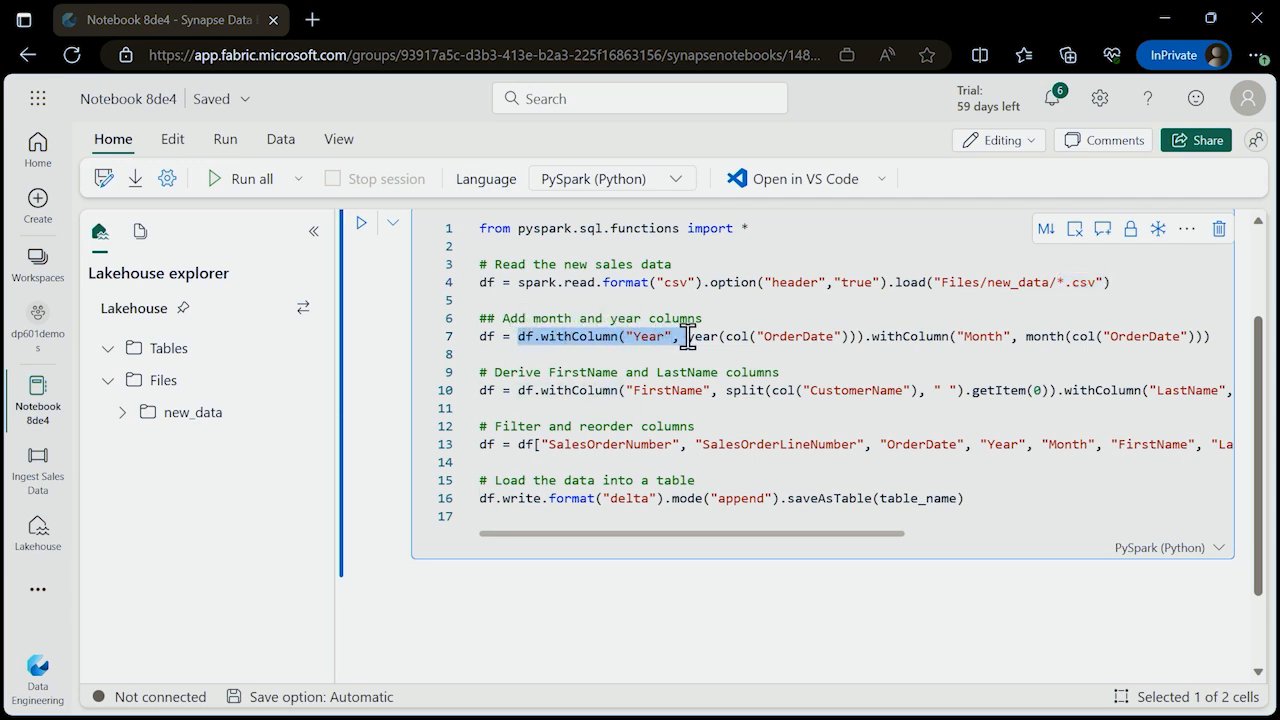
click(542, 390)
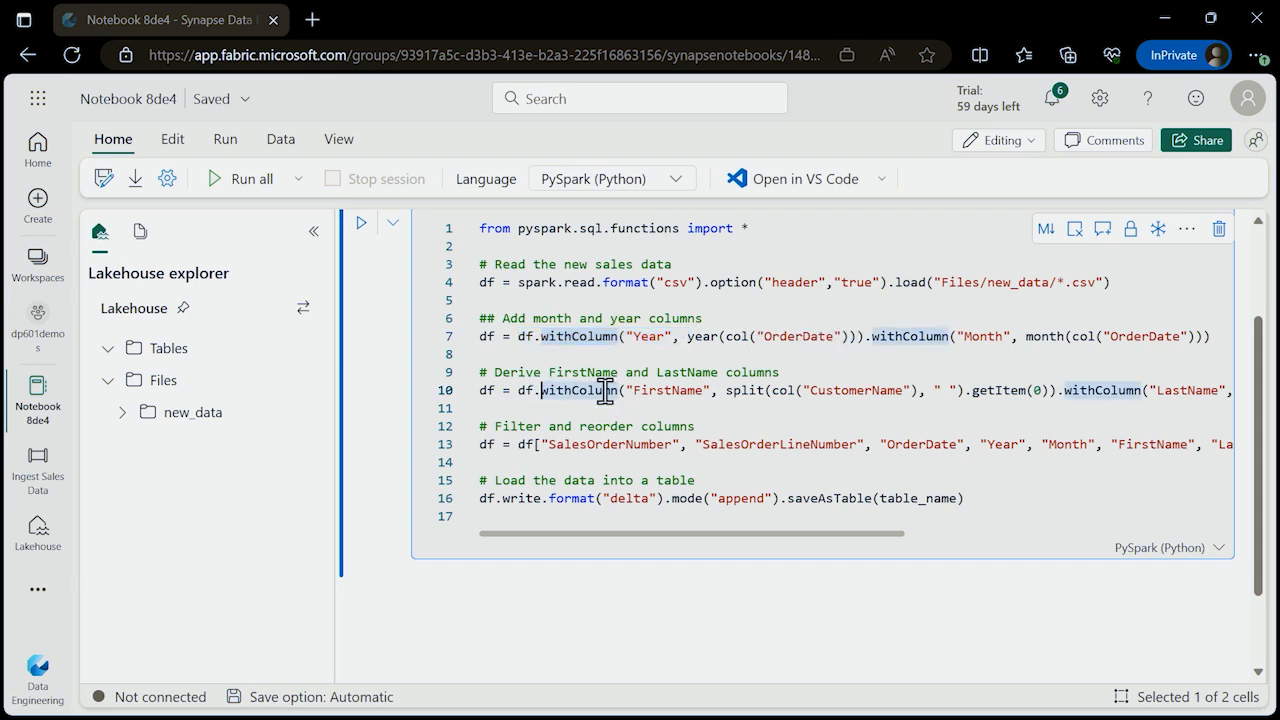
drag(626, 390, 917, 394)
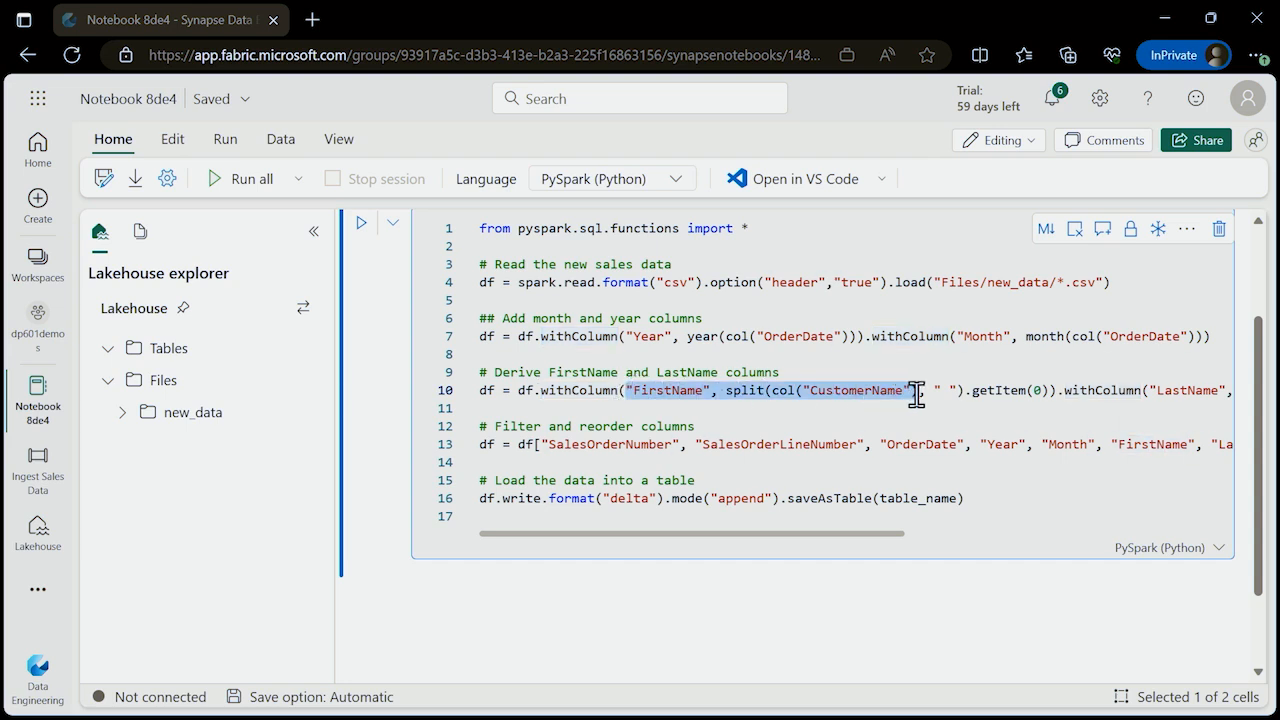
drag(518, 444, 1024, 454)
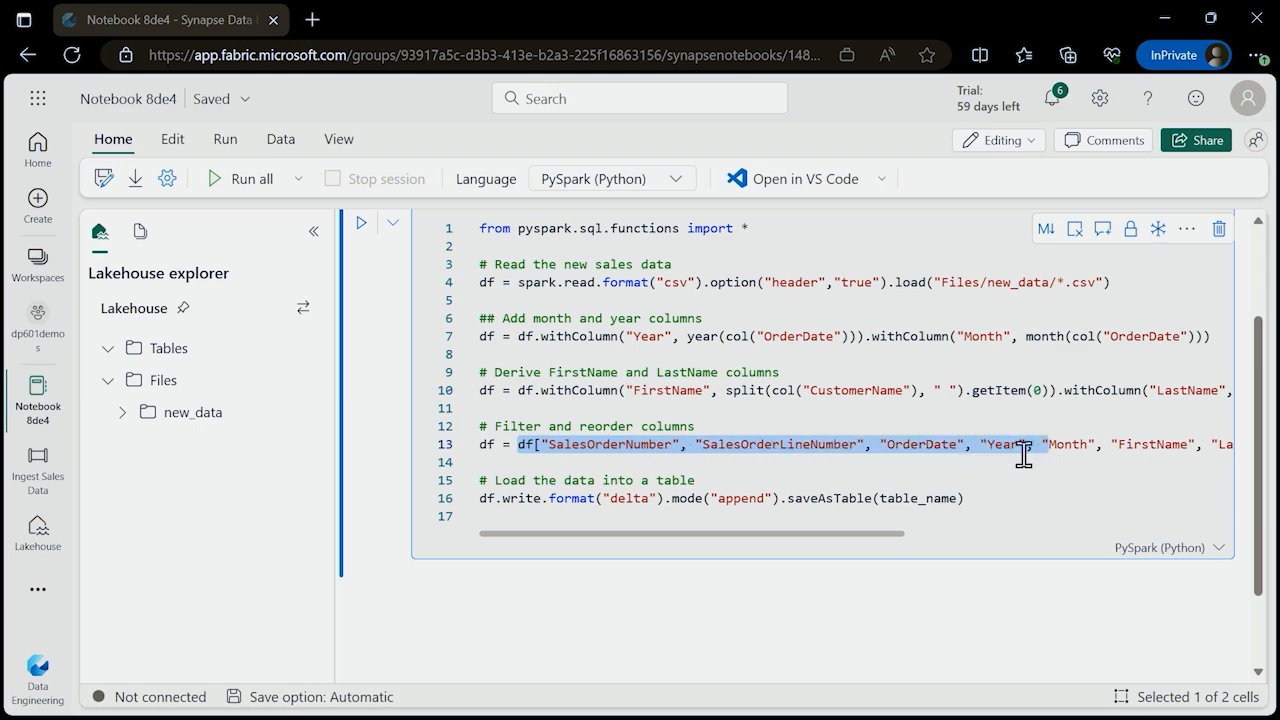
drag(894, 536, 837, 543)
drag(501, 498, 665, 500)
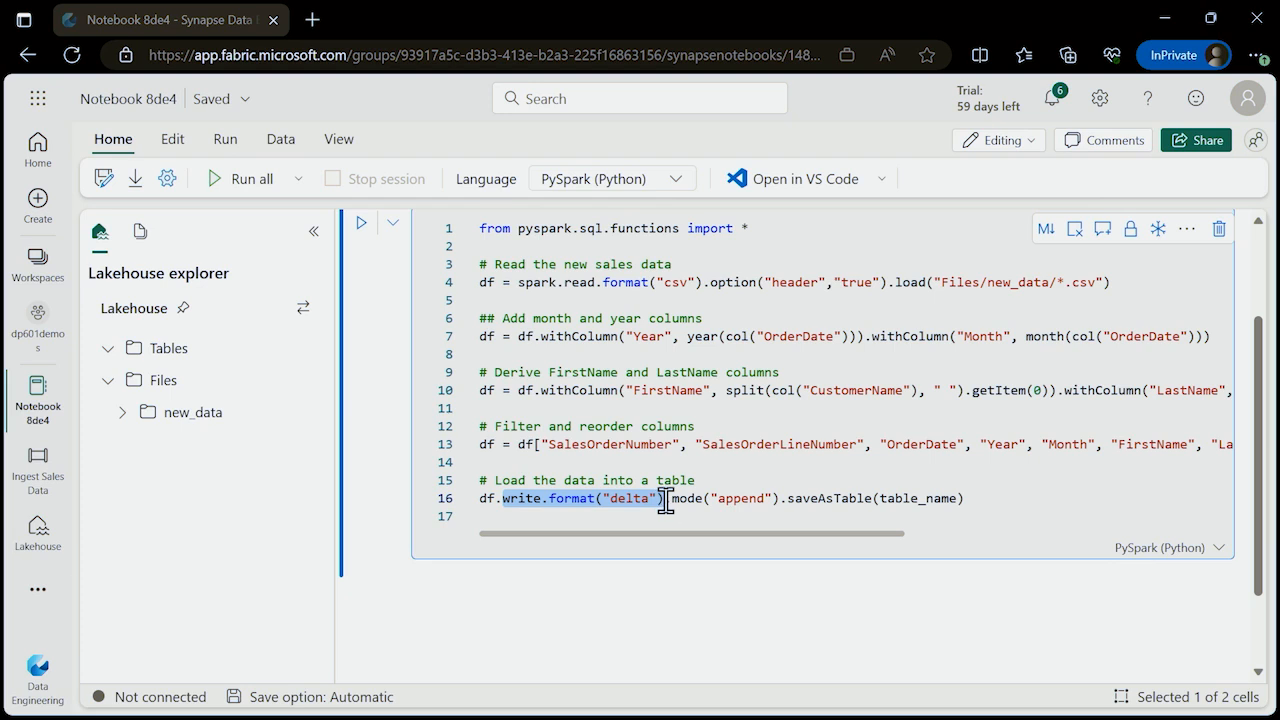
drag(780, 500, 673, 500)
double_click(826, 500)
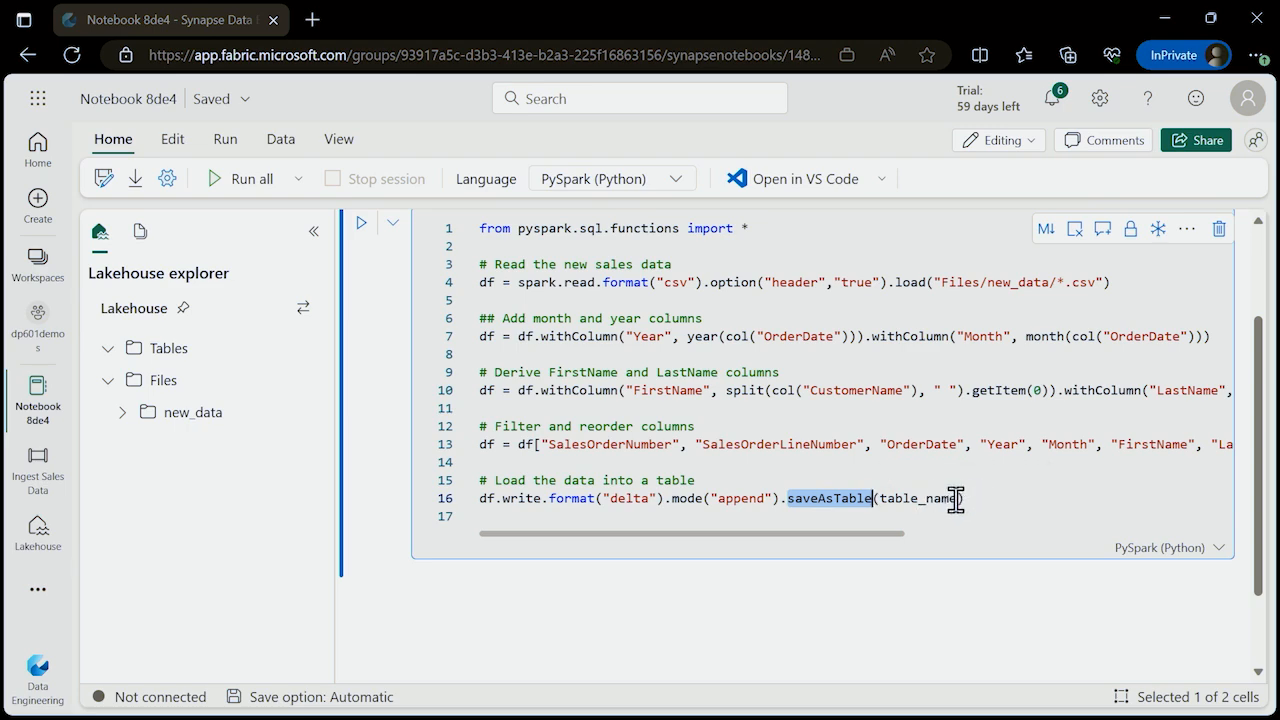
drag(958, 500, 884, 502)
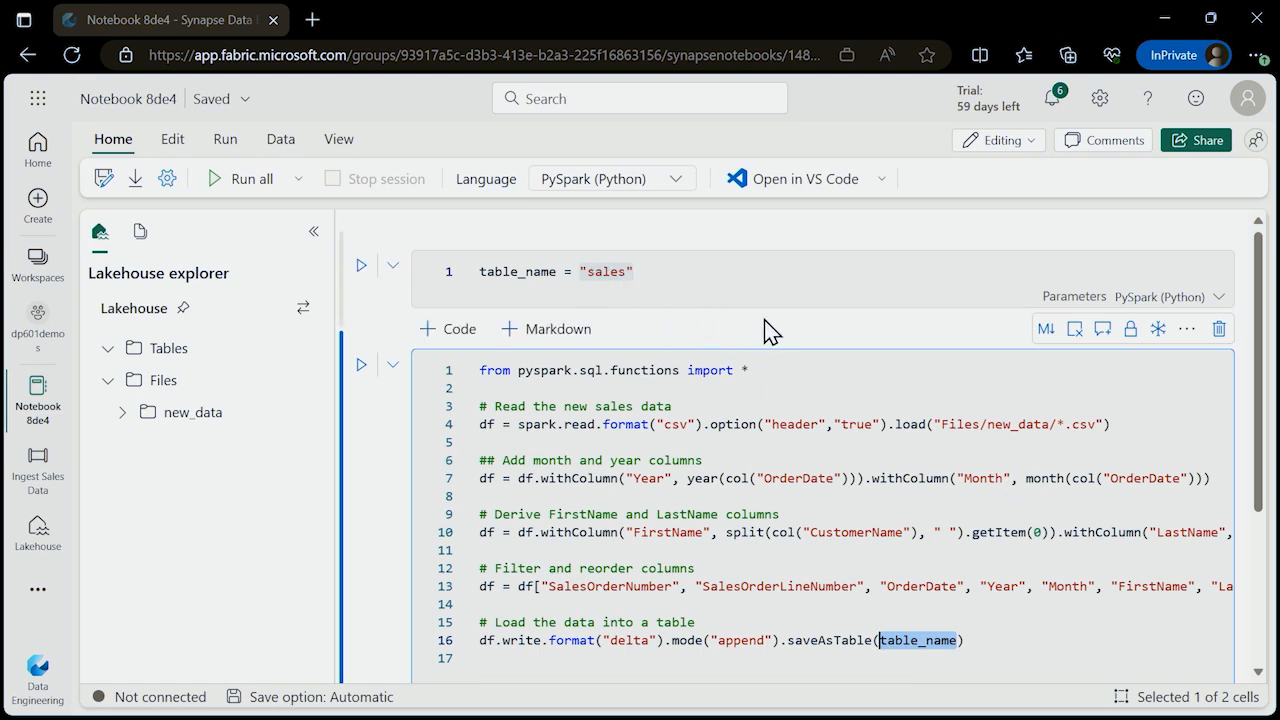
Run all notebook cells, then open the lakehouse and preview the sales table.
click(245, 186)
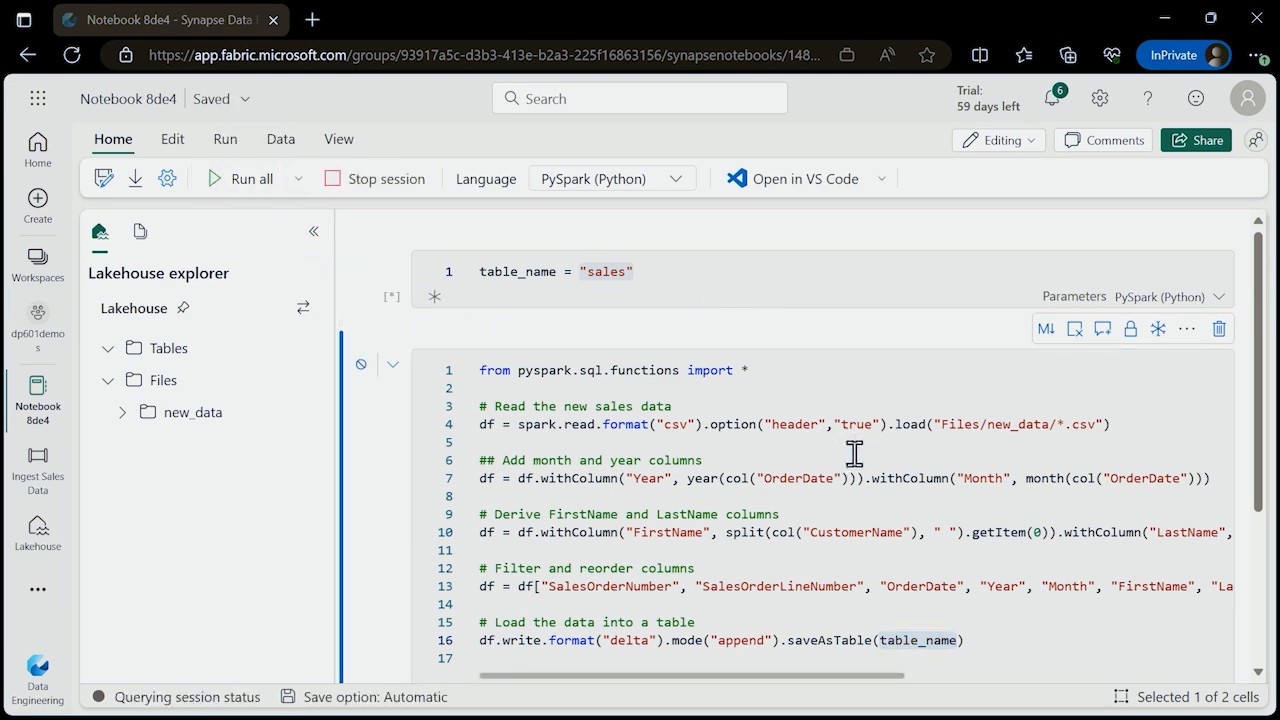
scroll(848, 456, down, 5)
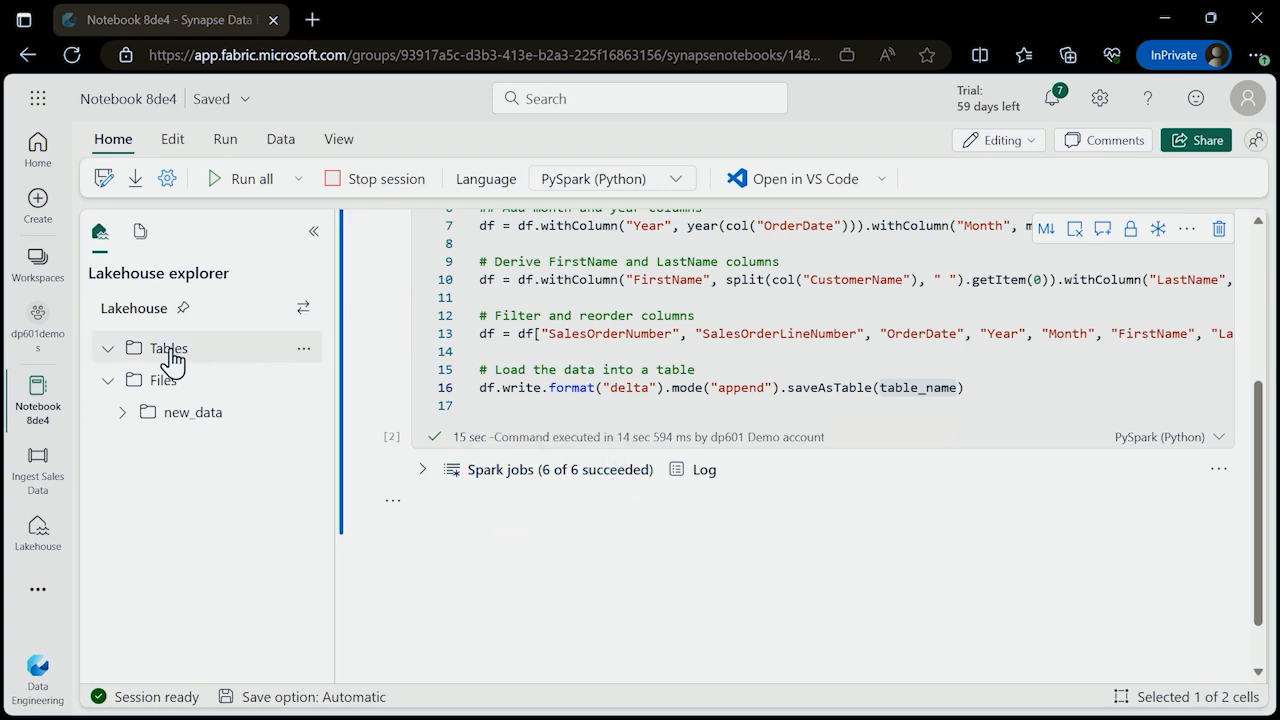
click(108, 349)
click(40, 540)
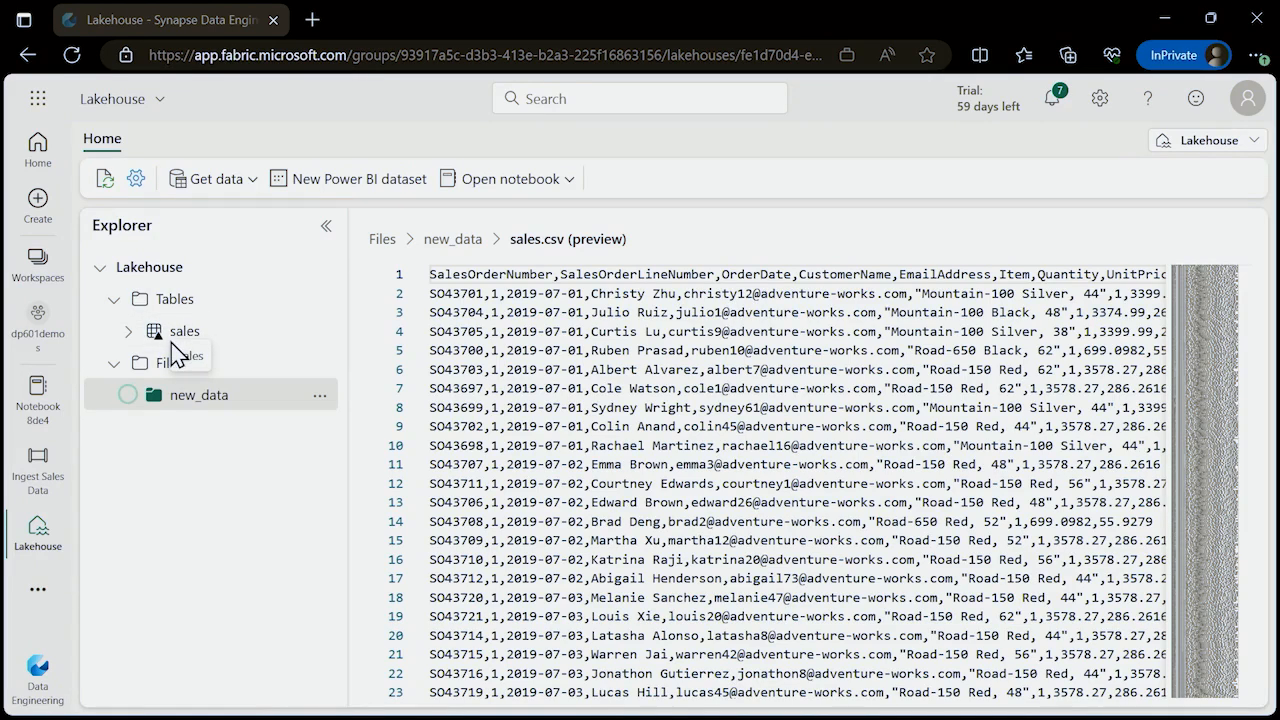
click(196, 341)
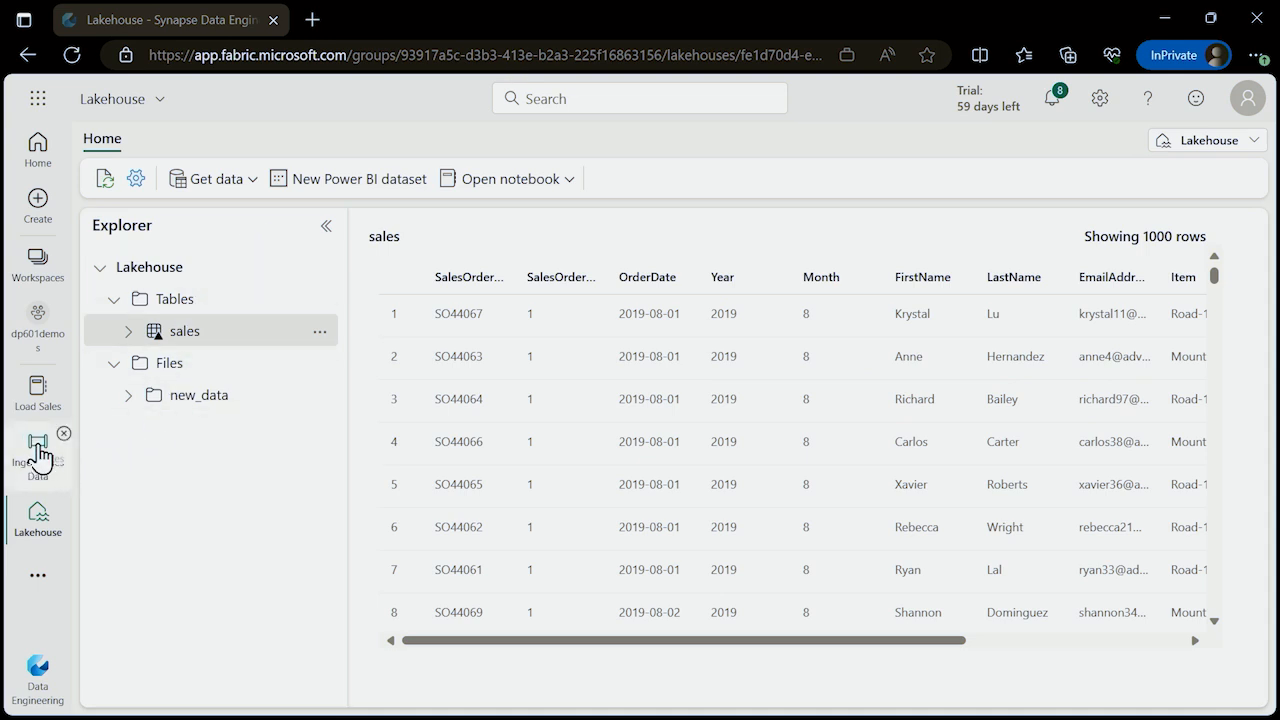
Open the Ingest Sales Data pipeline from the dp601demos workspace and move the Copy data activity lower on the canvas.
click(38, 326)
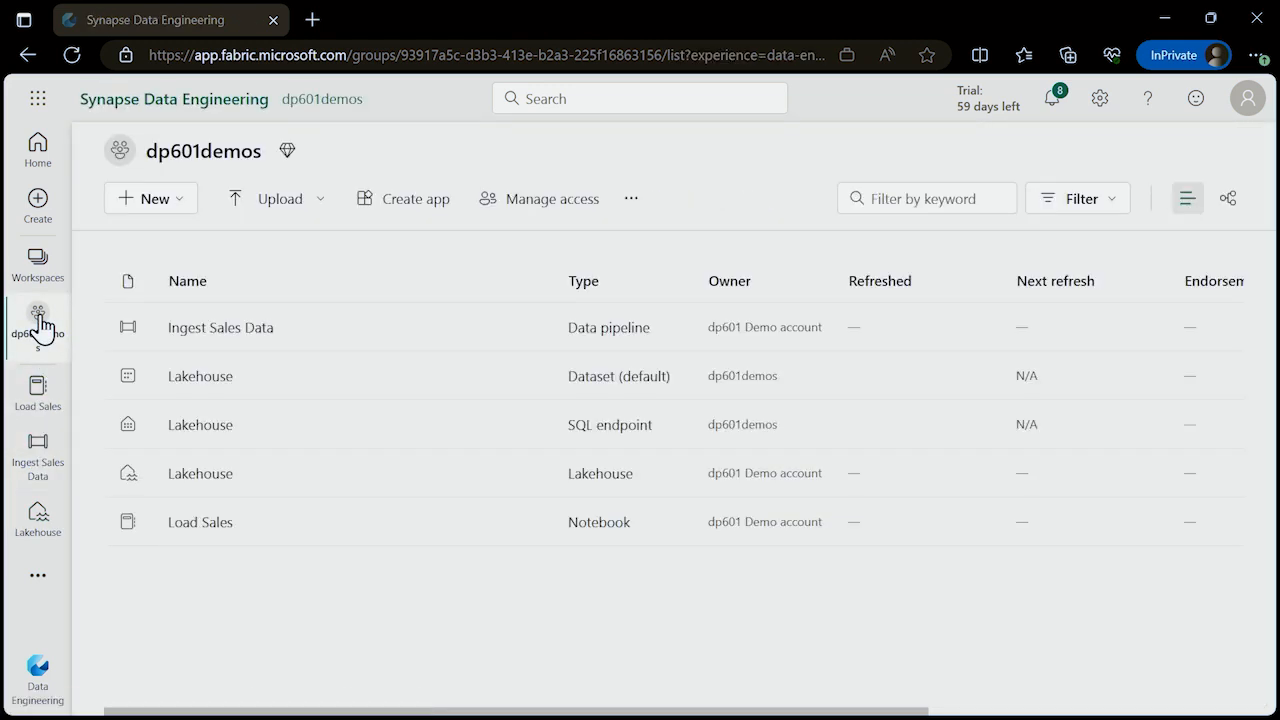
click(229, 333)
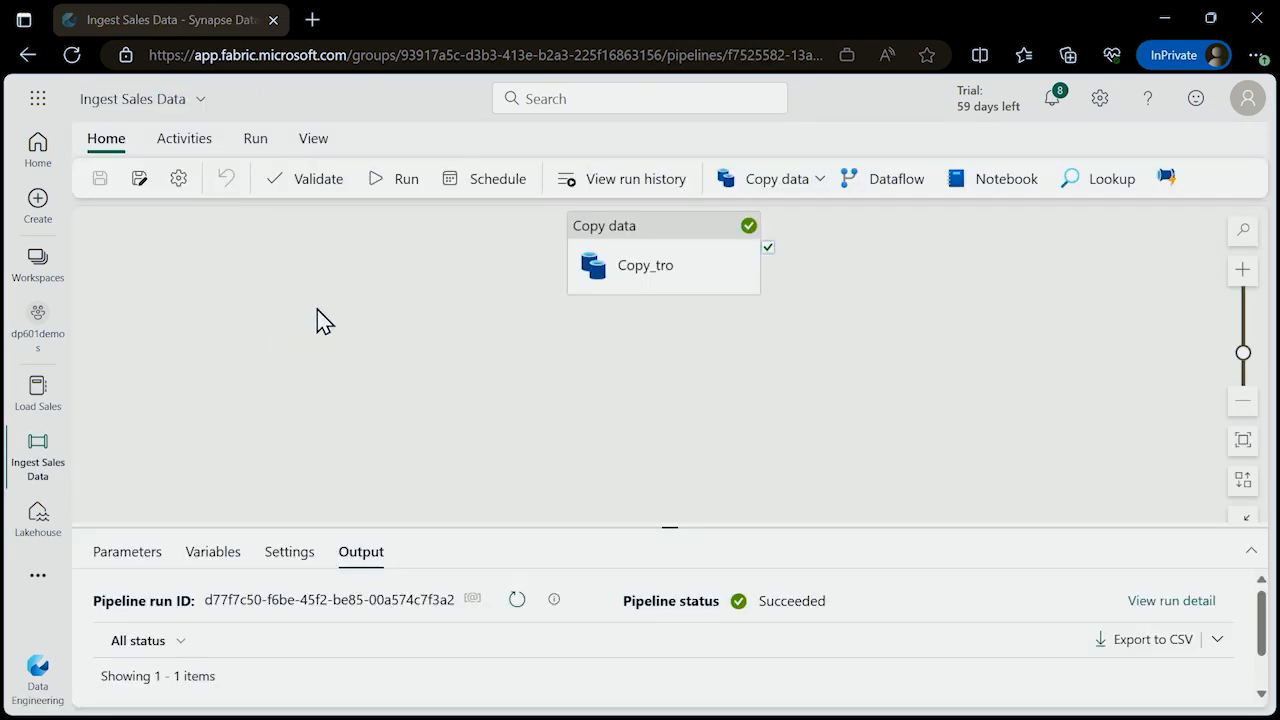
click(181, 148)
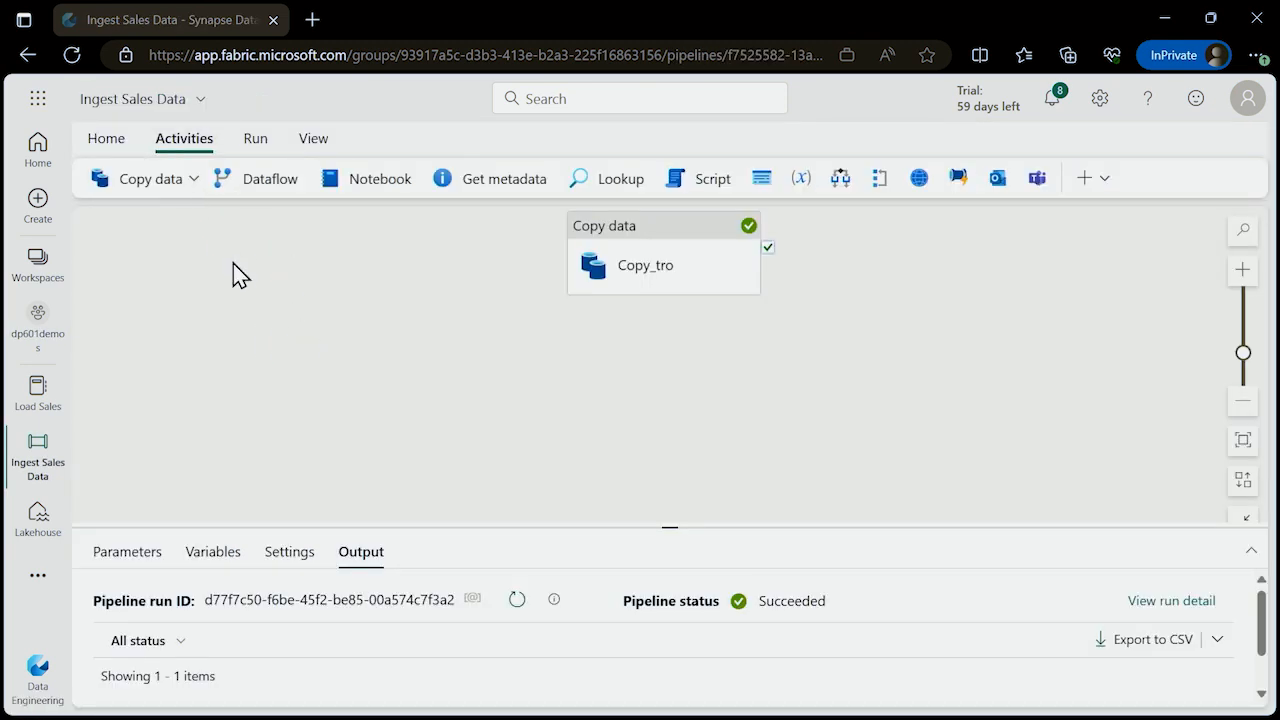
drag(671, 236, 675, 305)
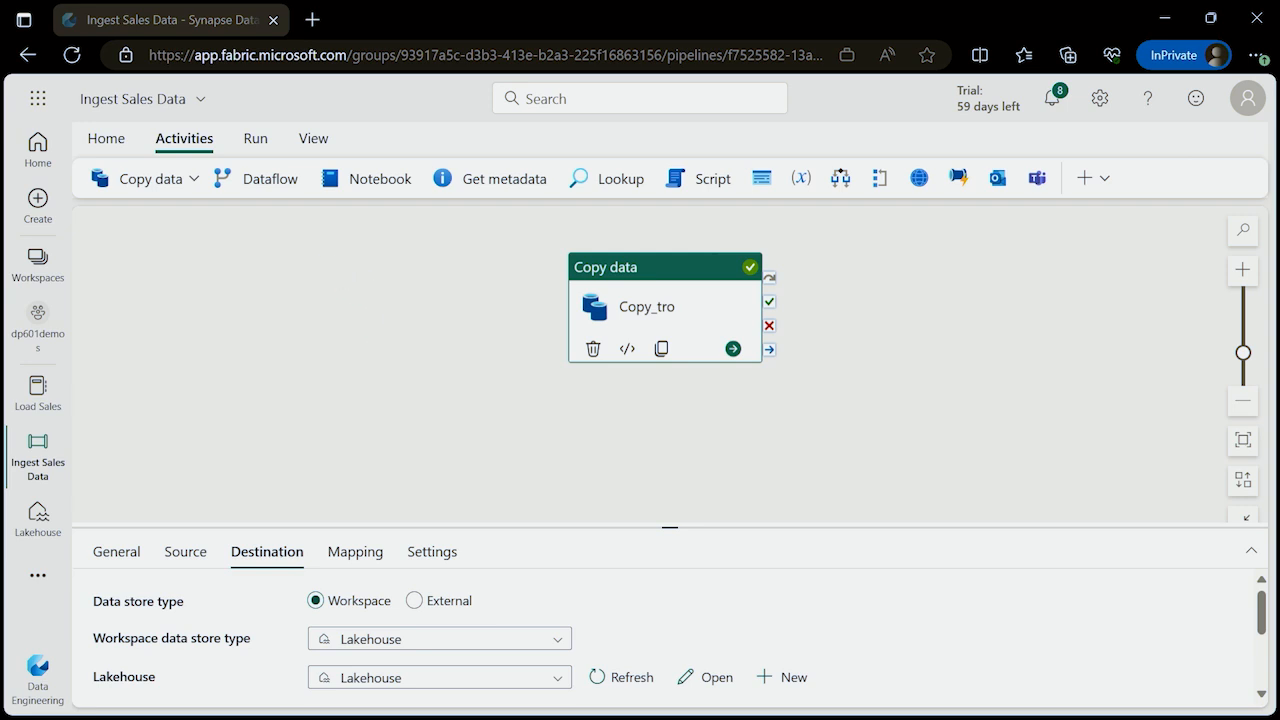
Add a Delete data activity to the pipeline and place it before the Copy data activity on the canvas.
click(1104, 180)
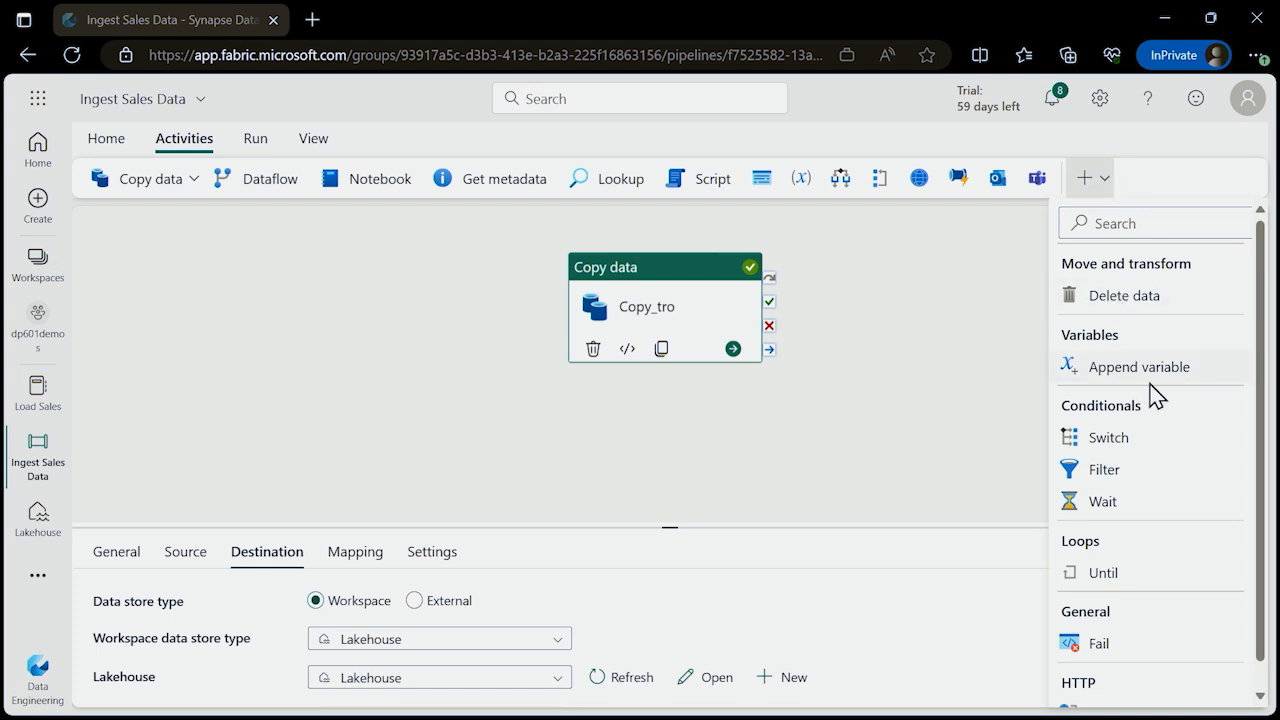
scroll(1155, 395, down, 1)
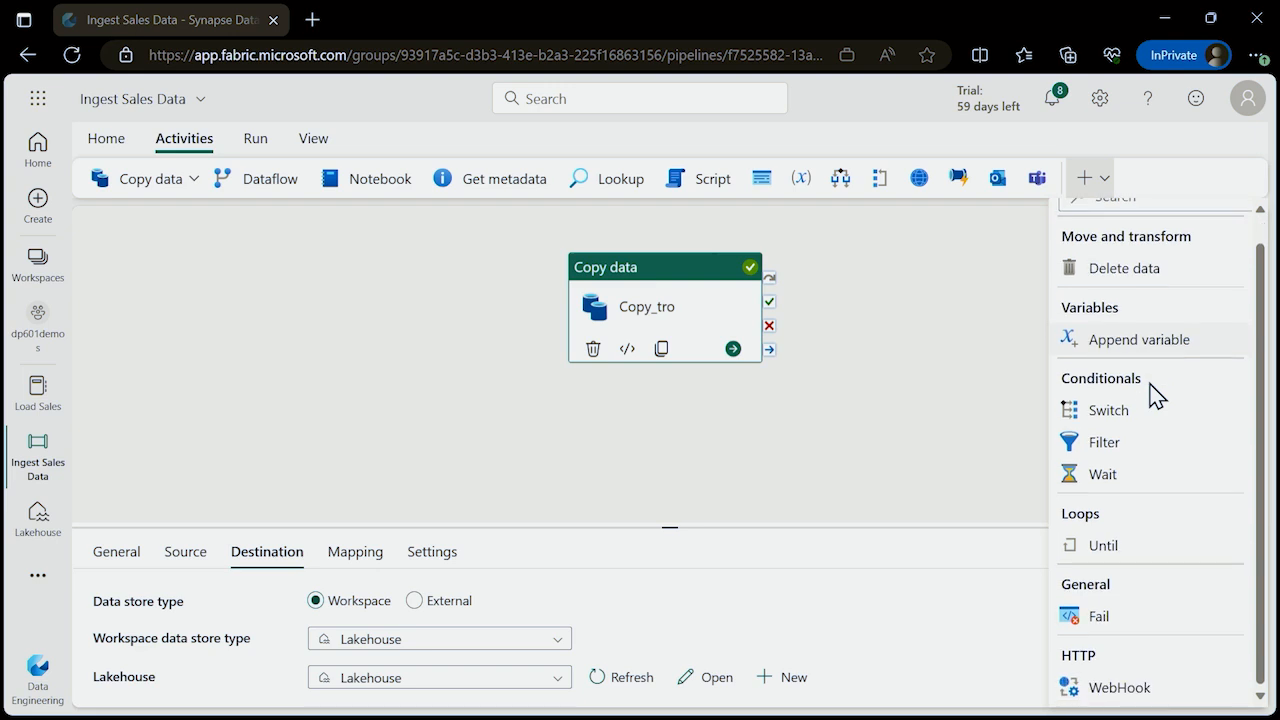
click(1118, 270)
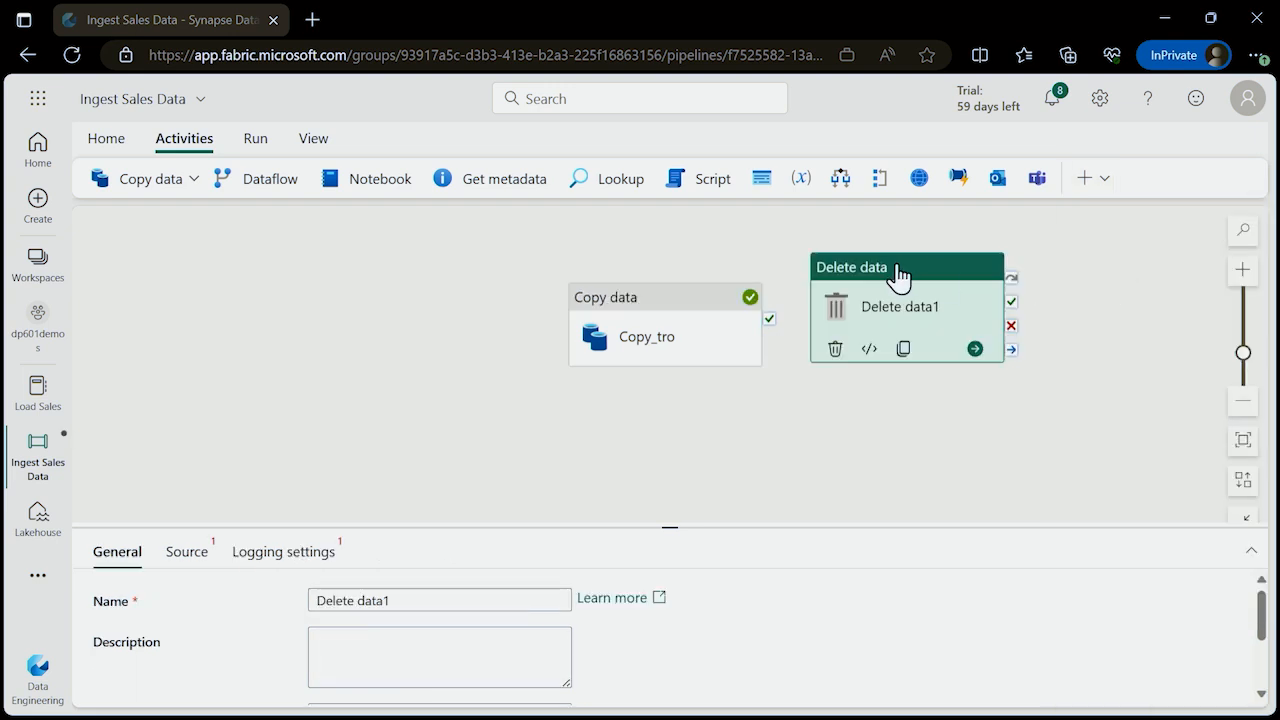
drag(900, 269, 348, 289)
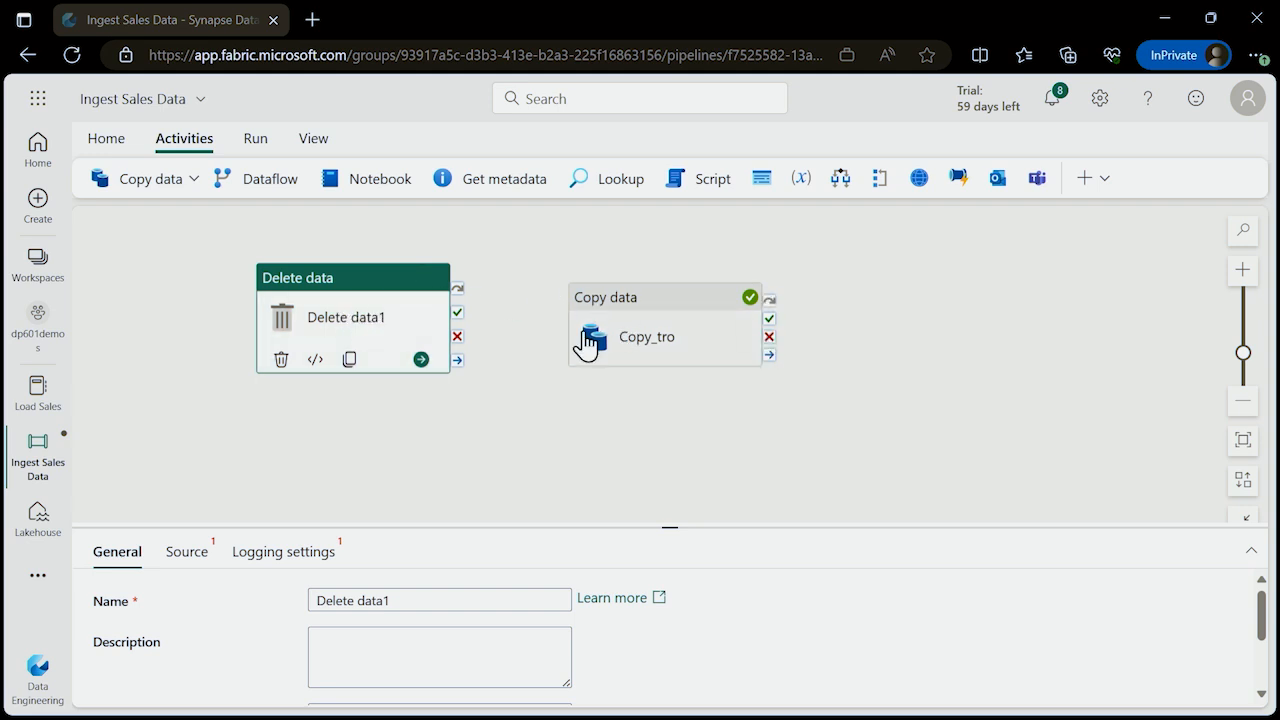
Set the Delete data activity's source to the workspace data store and select Lakehouse as the lakehouse.
drag(669, 529, 675, 443)
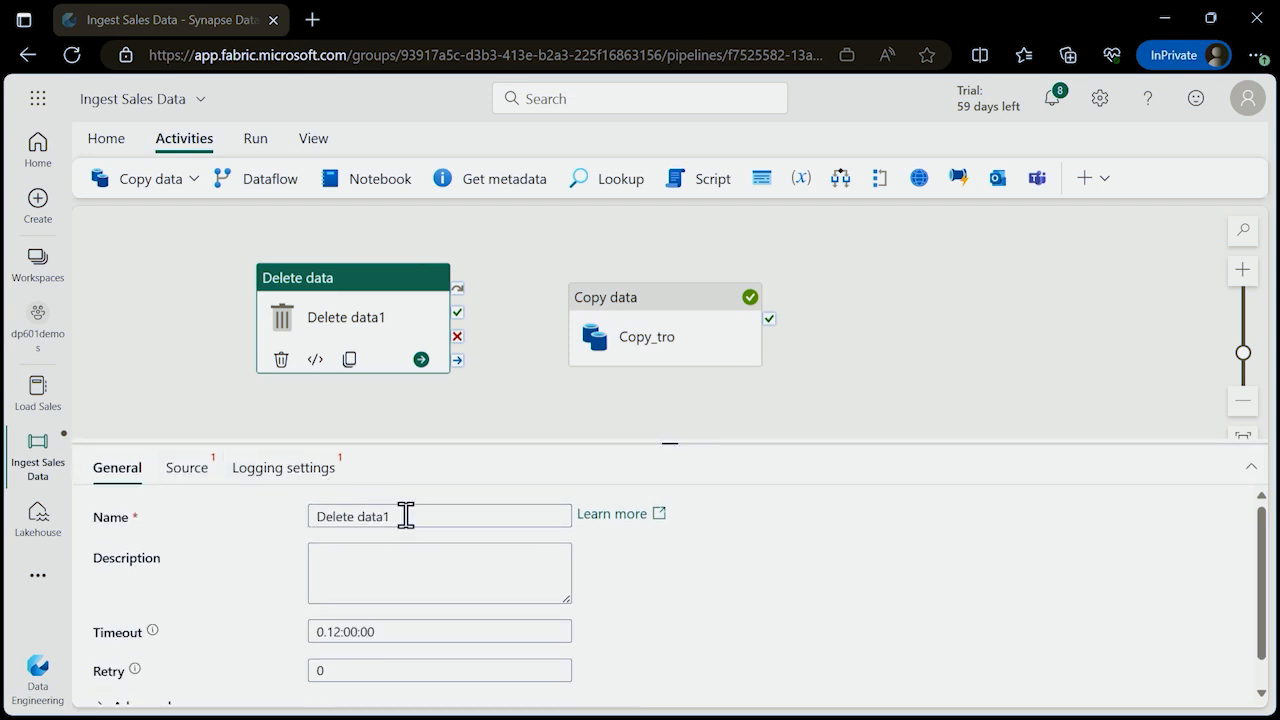
click(192, 474)
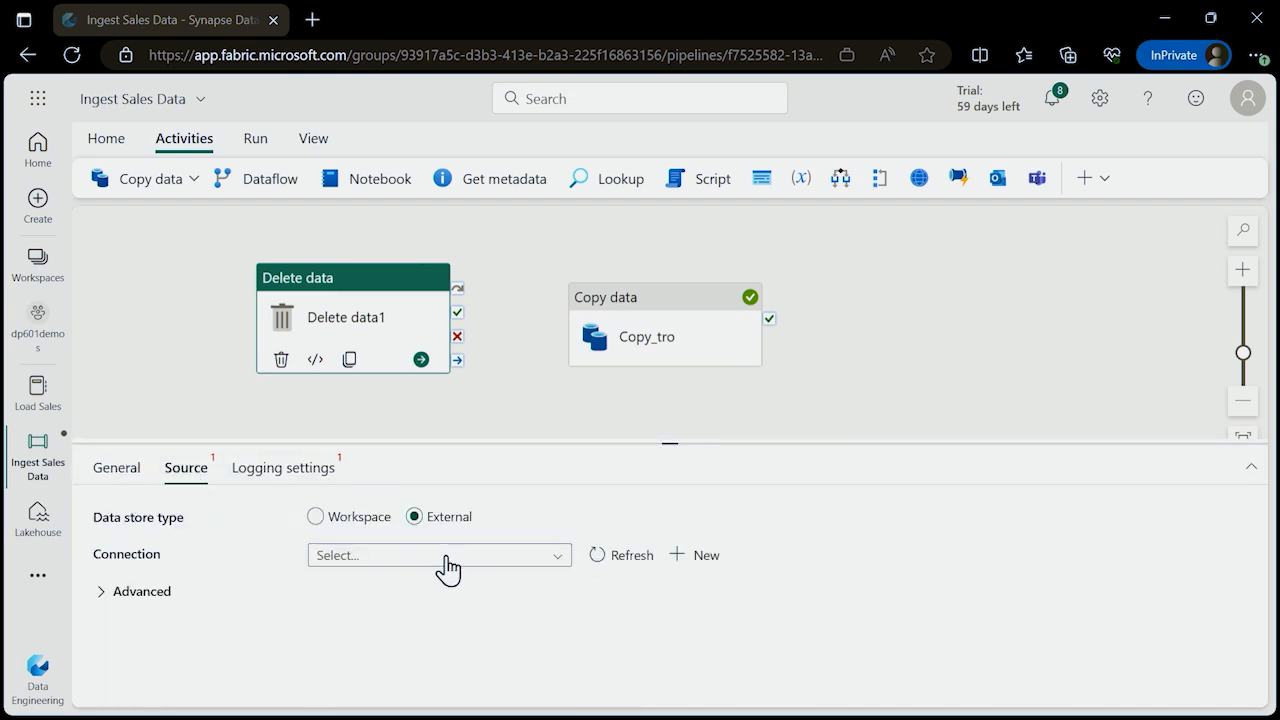
click(326, 525)
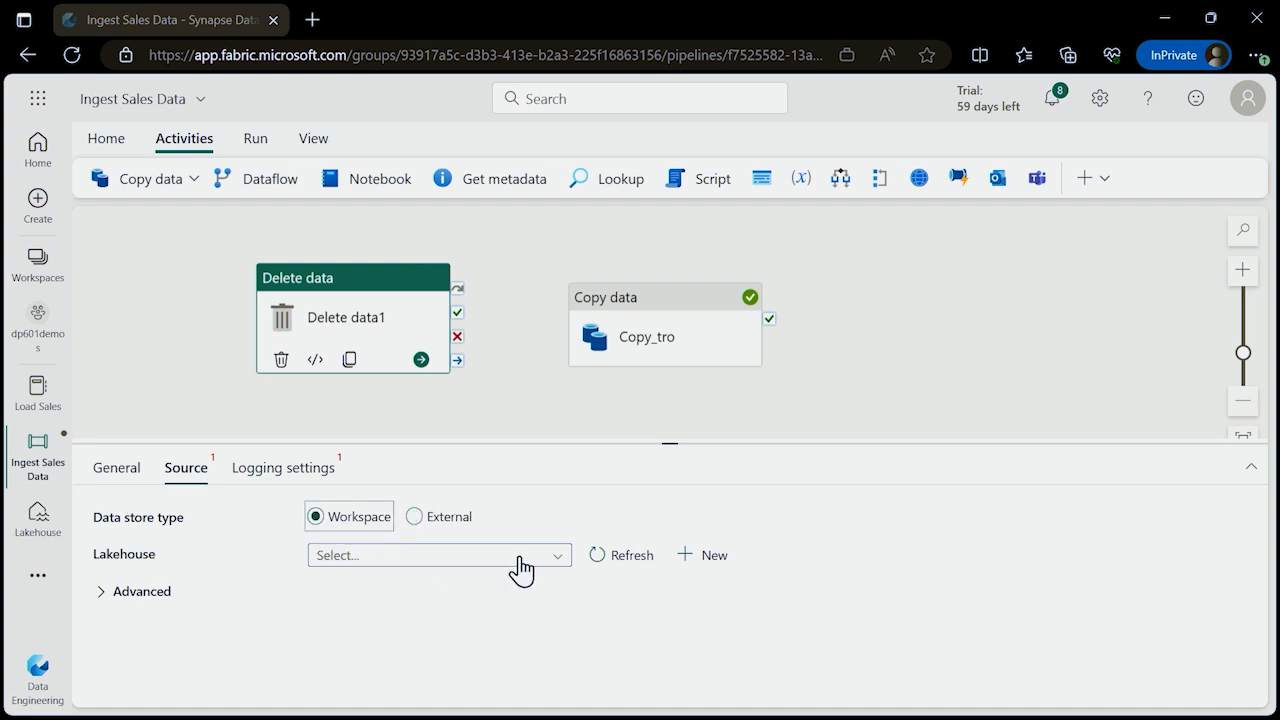
click(520, 567)
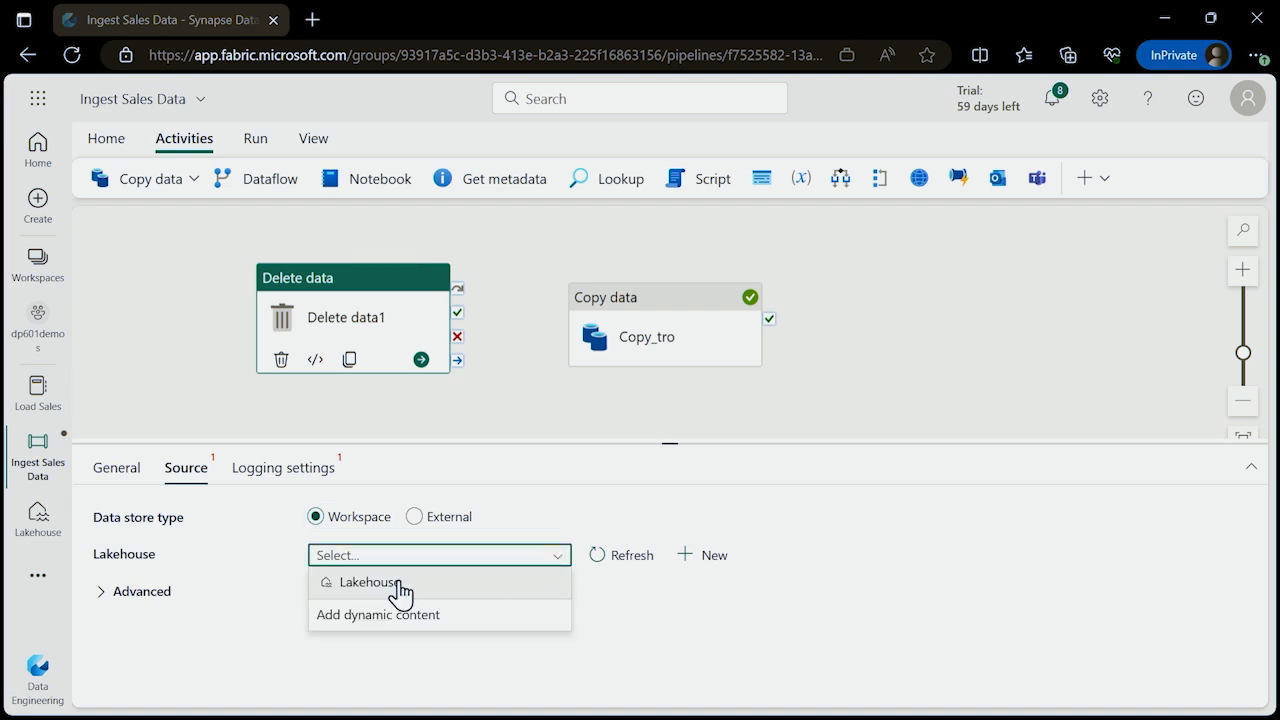
click(362, 584)
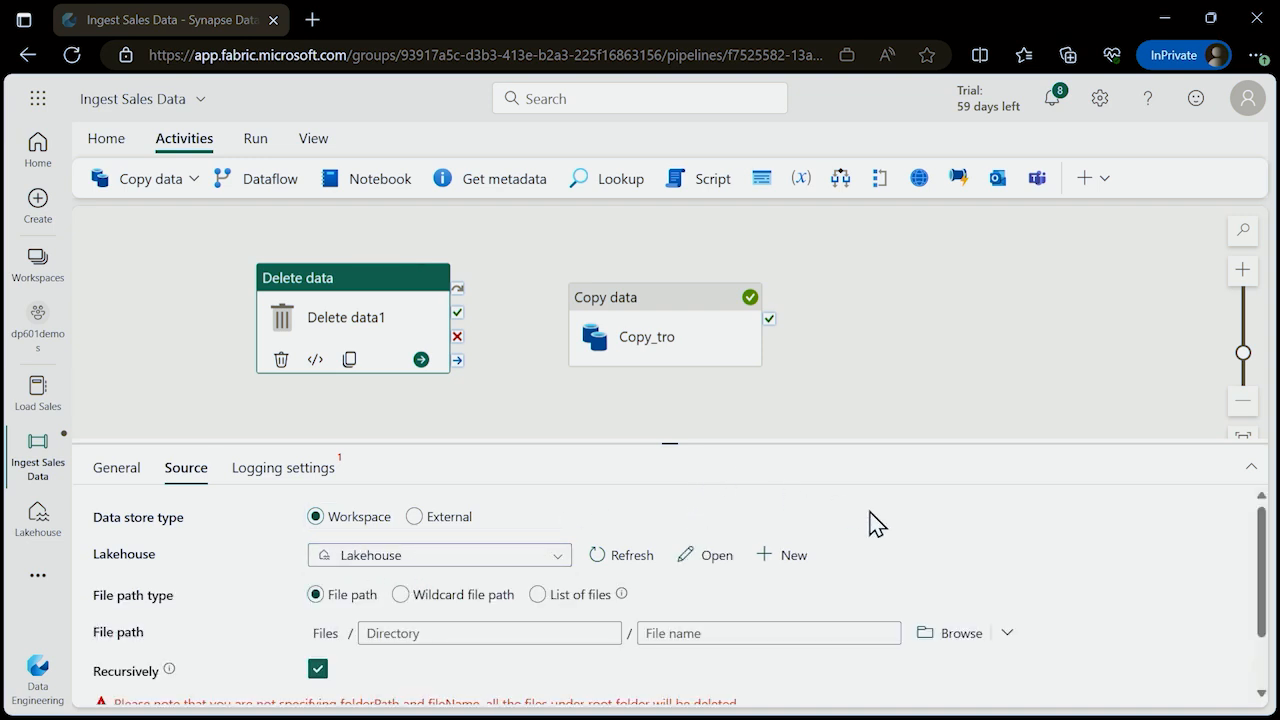
Set the Delete data source's file path to directory new_data and file name *.csv.
scroll(906, 514, down, 1)
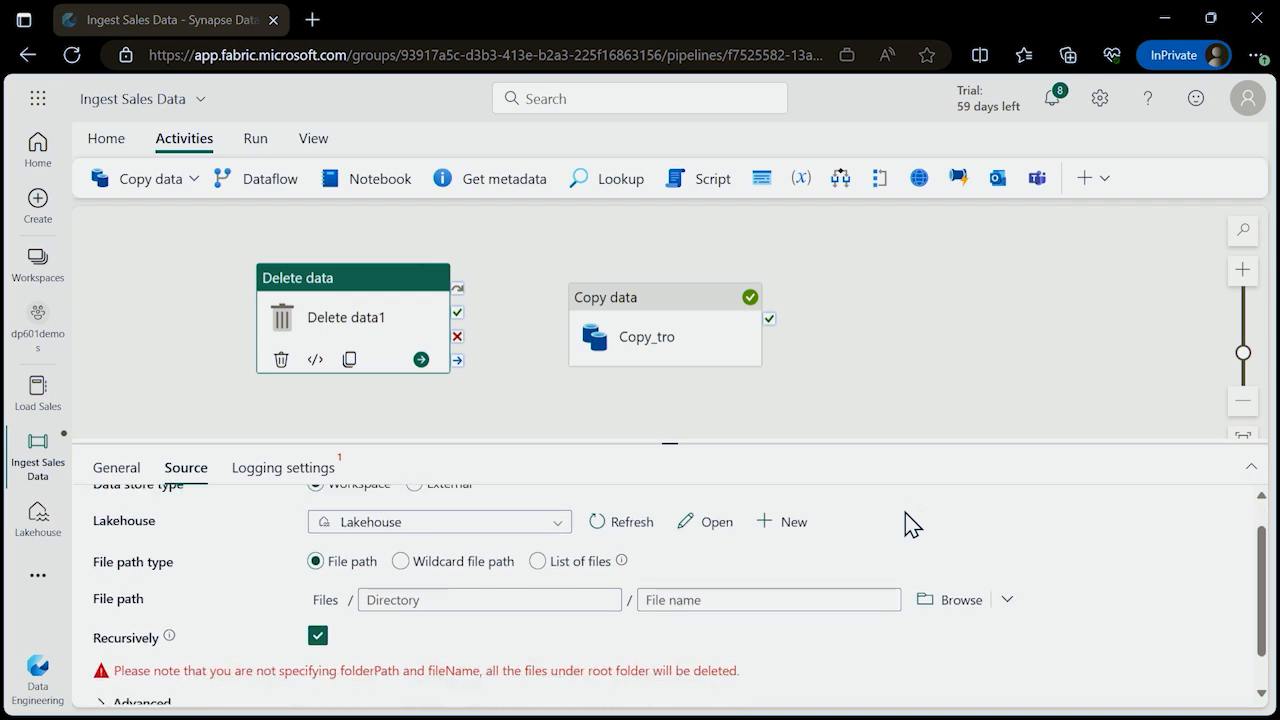
click(420, 601)
text(new_data)
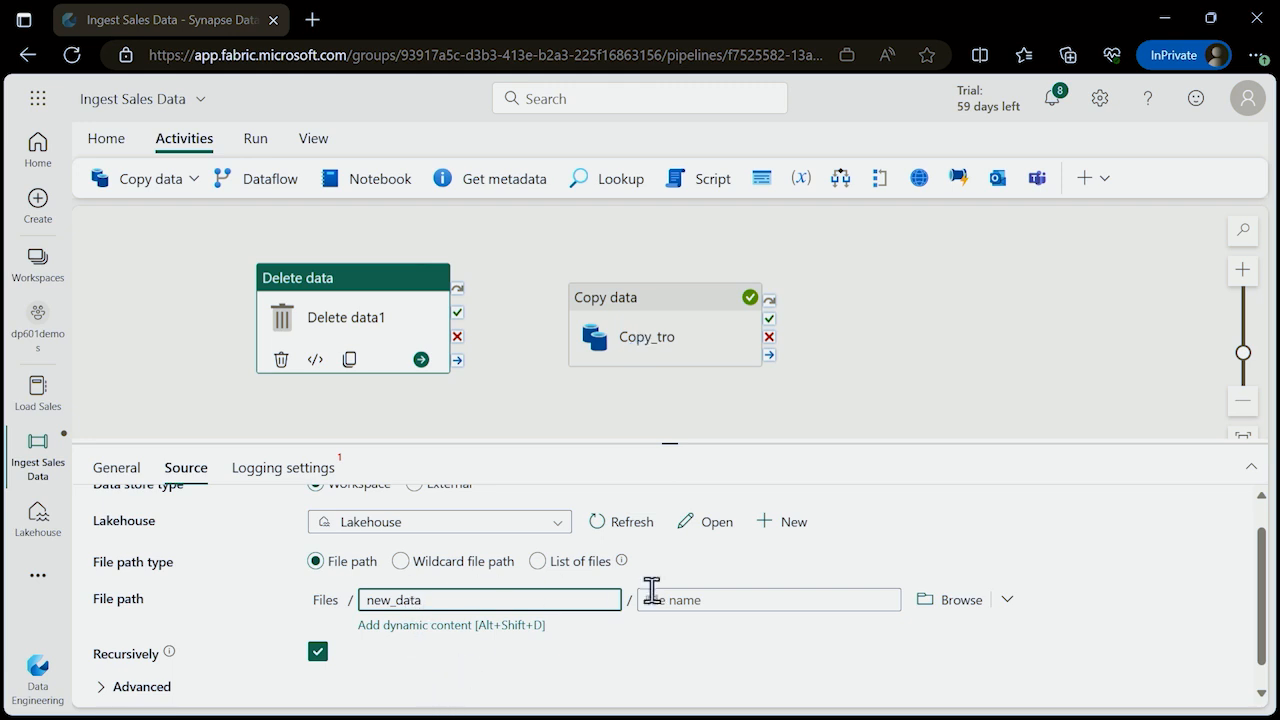
click(690, 600)
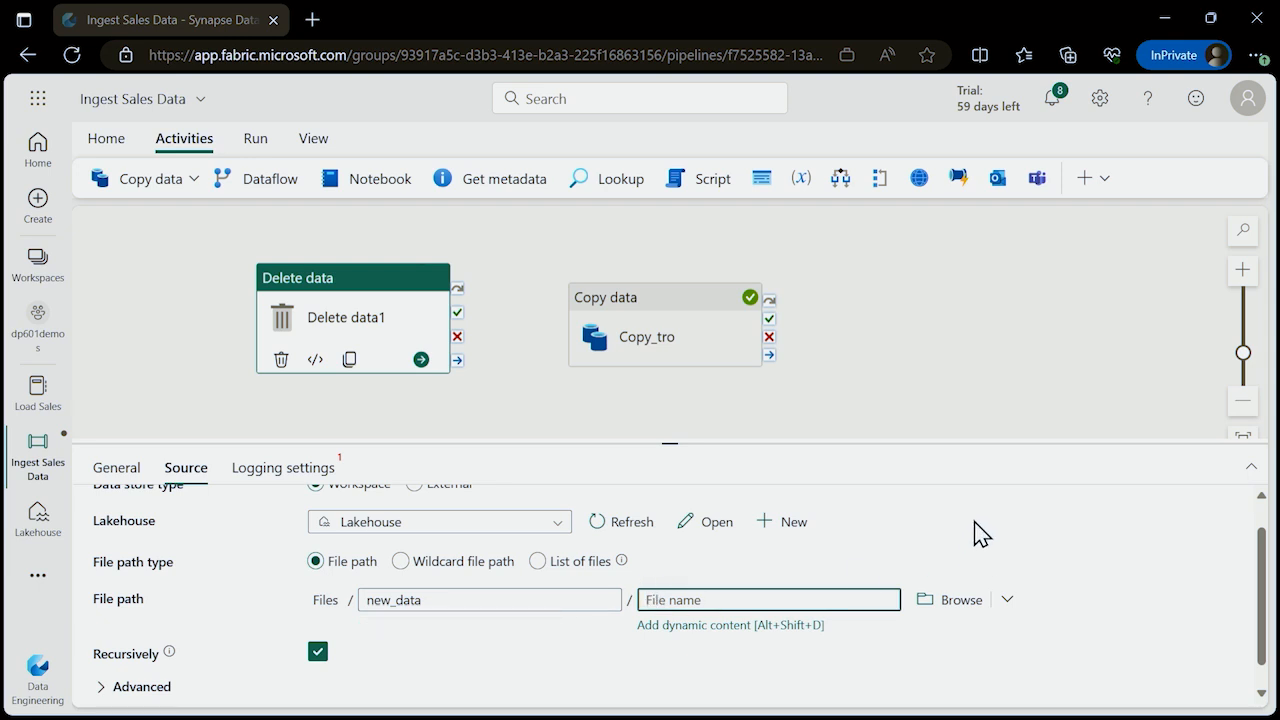
text(*.csv)
scroll(492, 636, down, 1)
scroll(492, 636, up, 1)
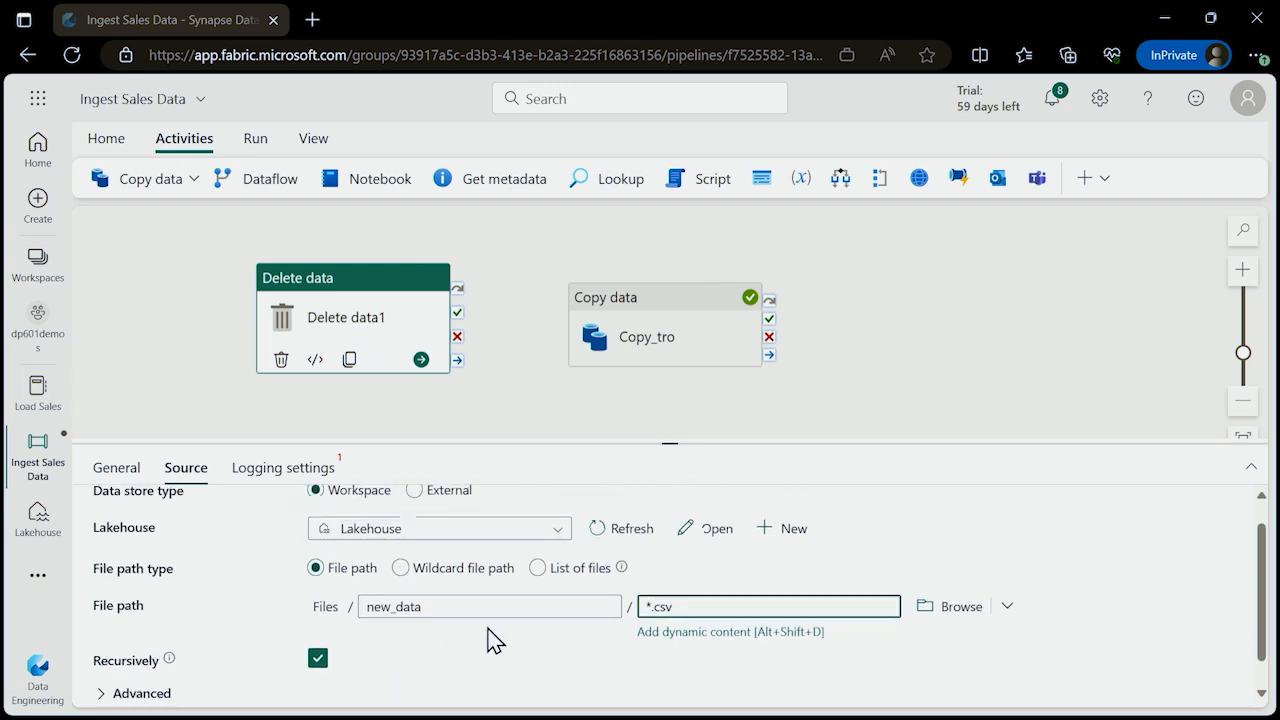
Change the Delete data source's file path type to Wildcard file path with the wildcard file name *.csv.
click(401, 568)
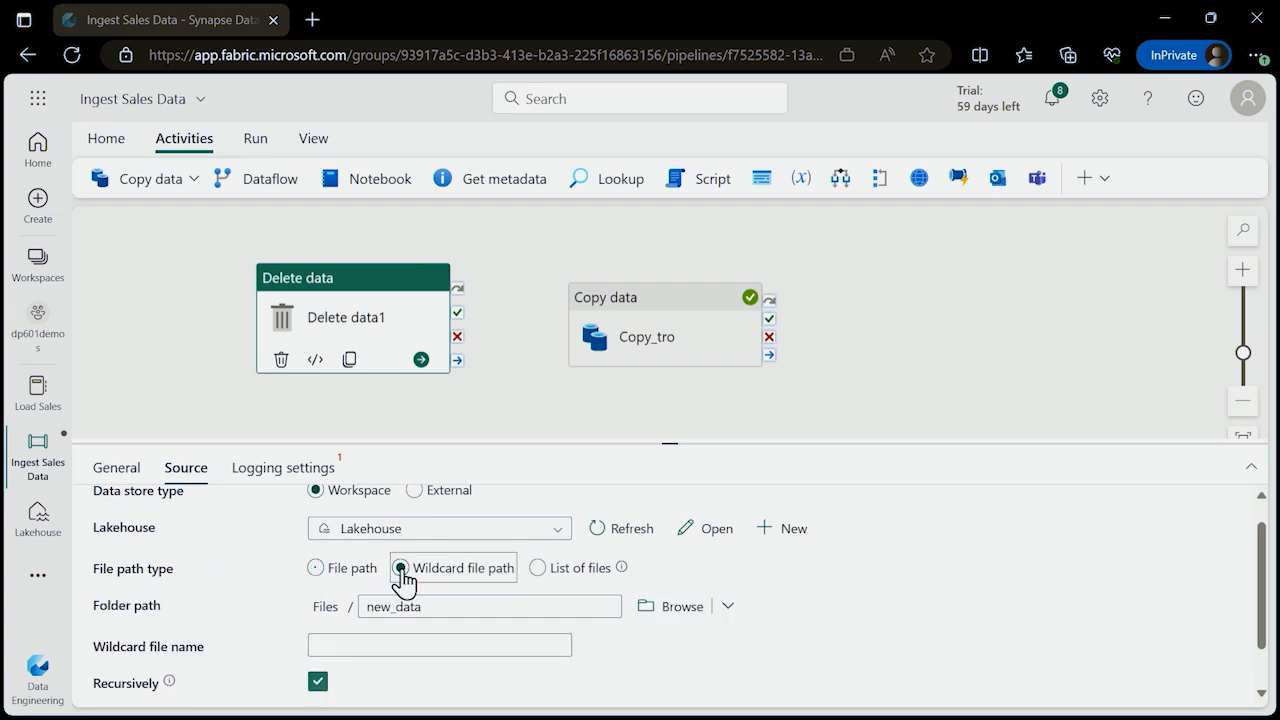
click(330, 643)
text(*.csv)
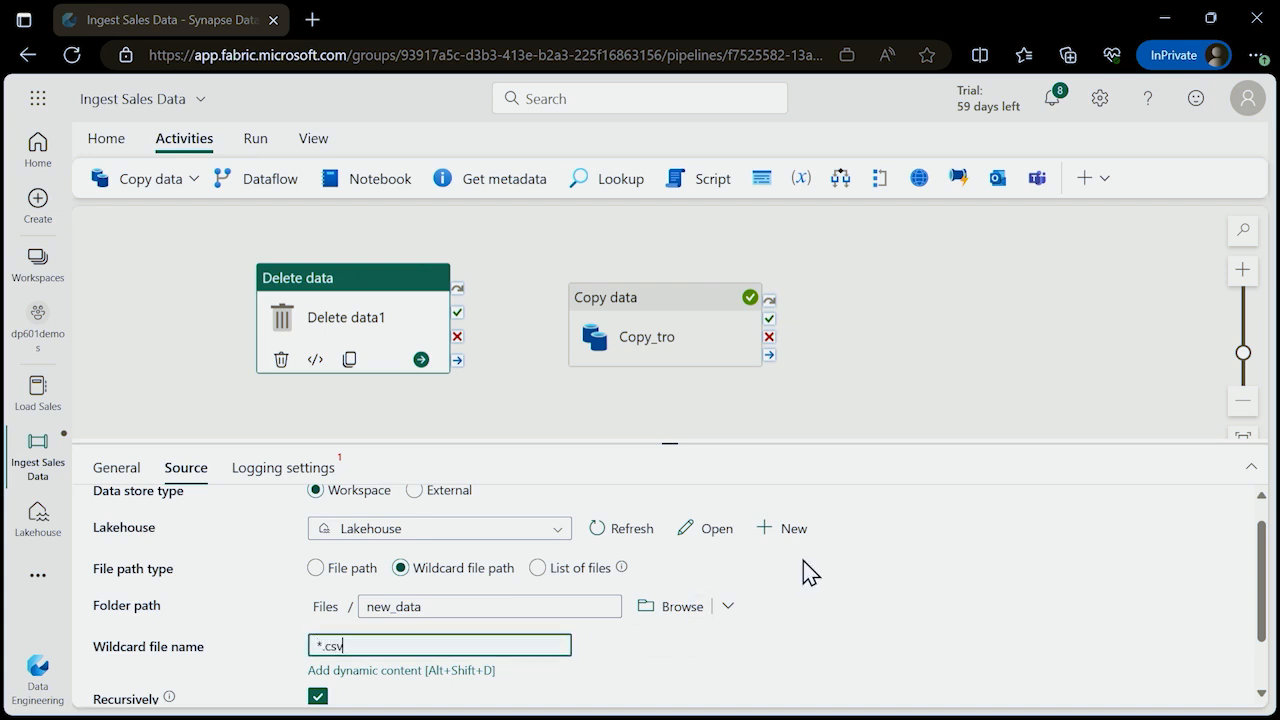
click(843, 590)
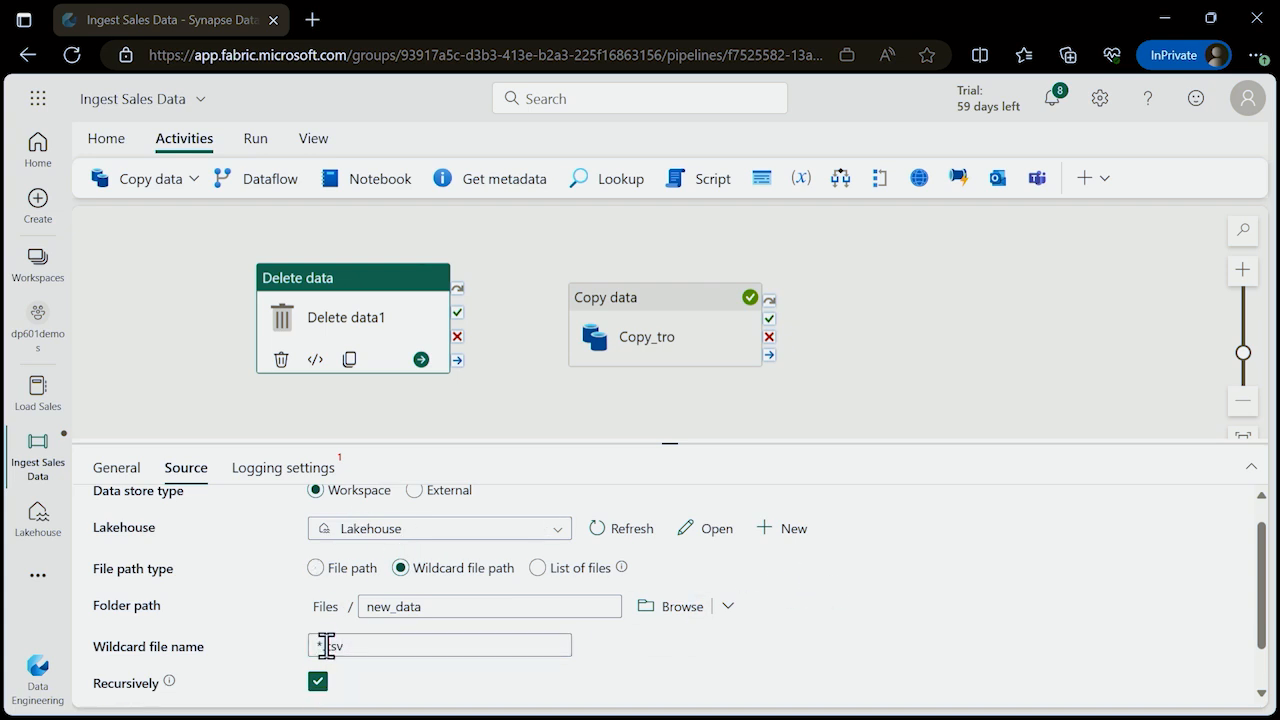
Disable logging for the Delete data activity and connect its on-completion output to the Copy data activity.
click(300, 472)
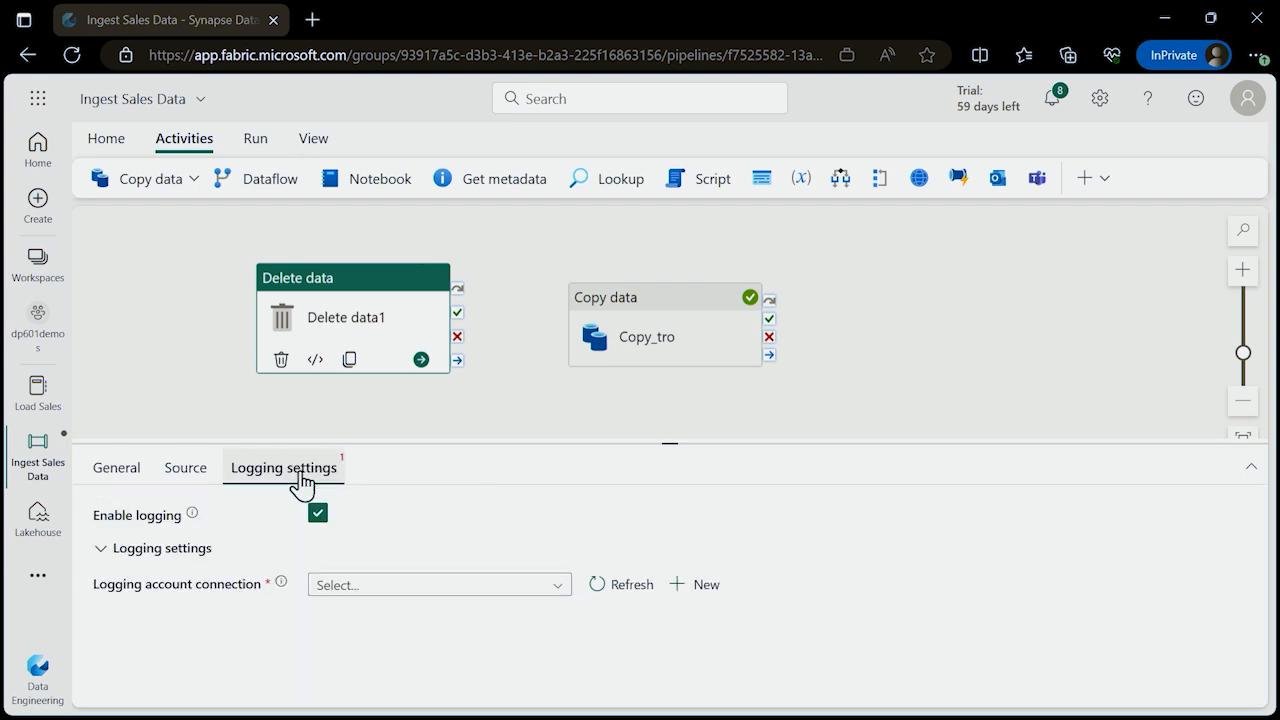
click(318, 513)
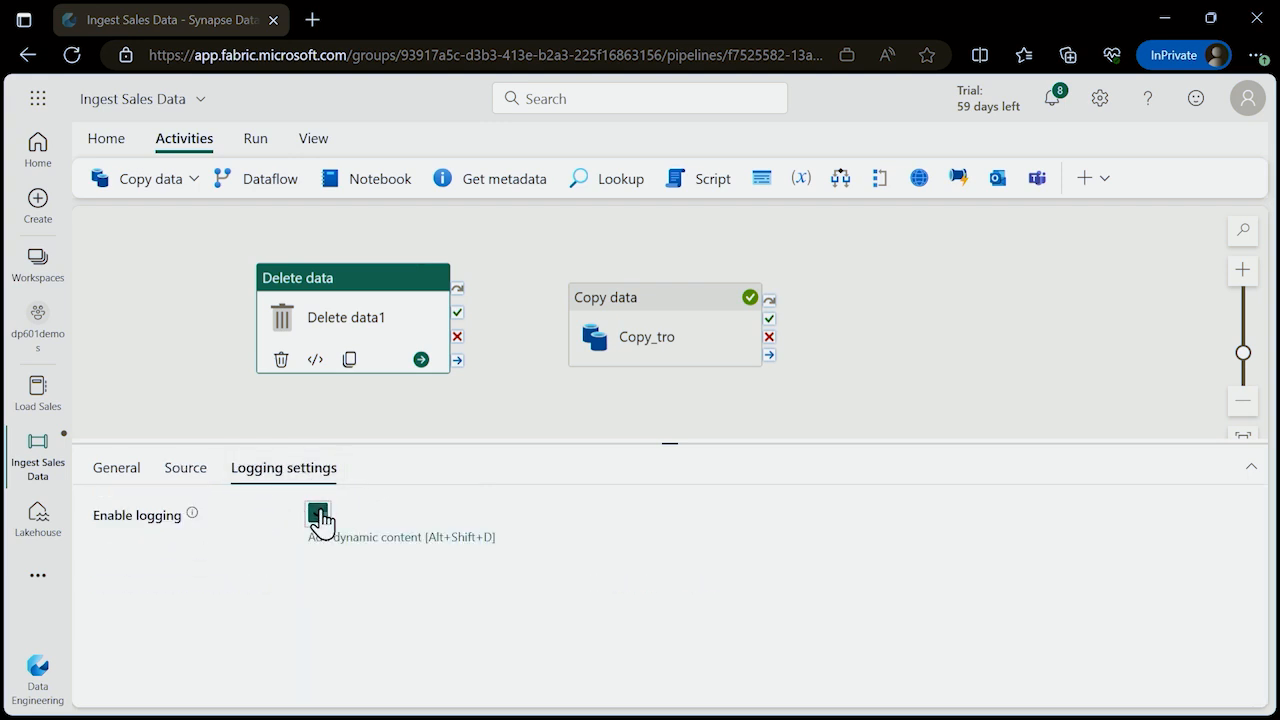
click(185, 482)
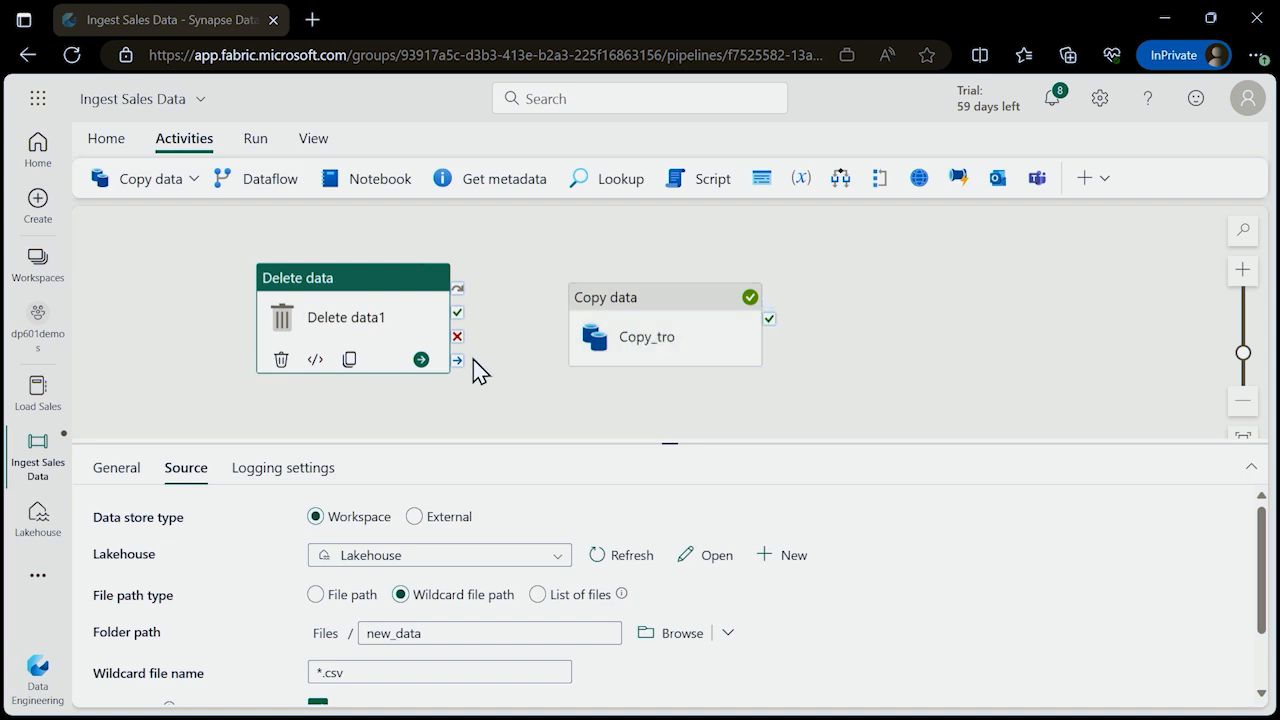
drag(457, 362, 576, 342)
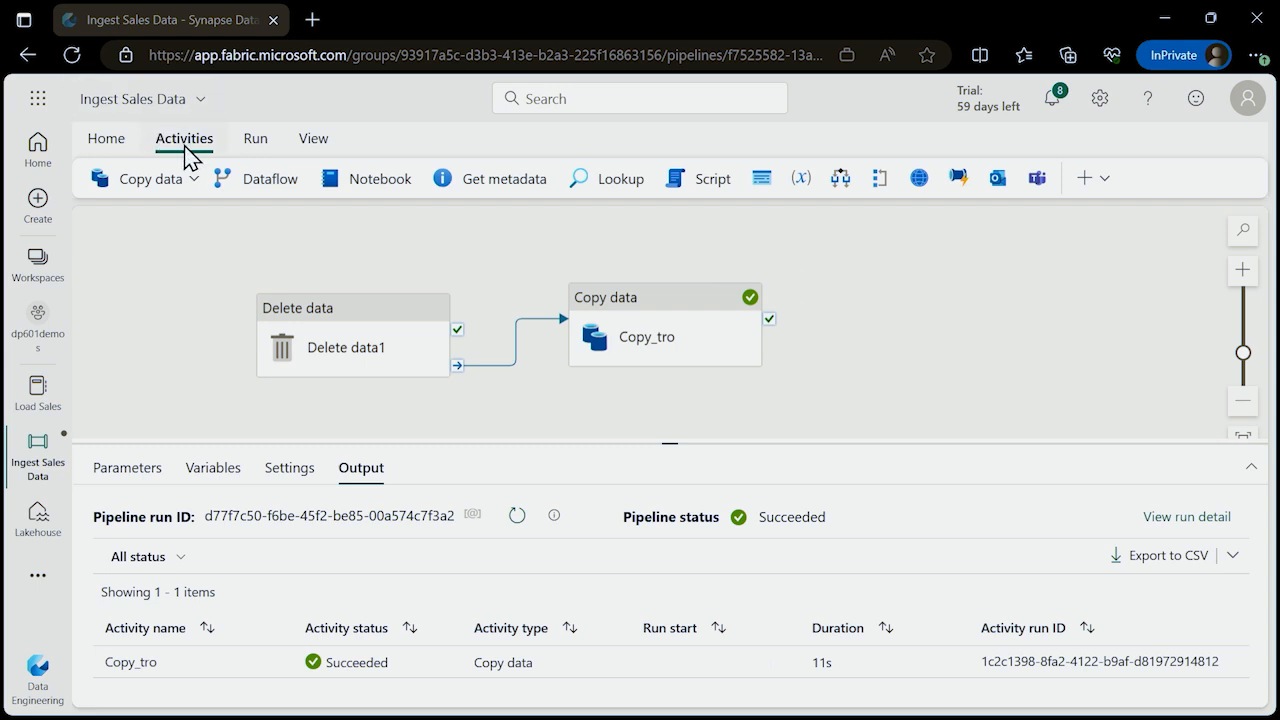
Add a Notebook activity after the Copy data activity on the canvas and name it Load Sales notebook.
click(380, 192)
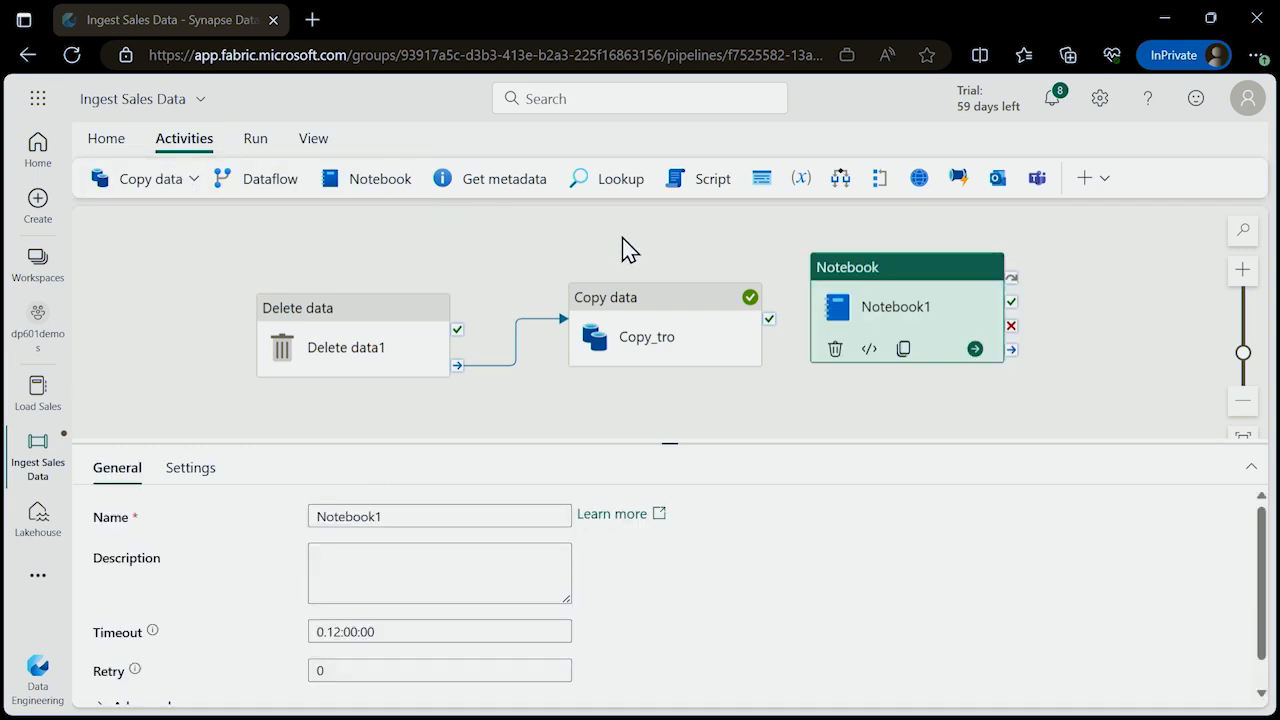
drag(916, 277, 968, 287)
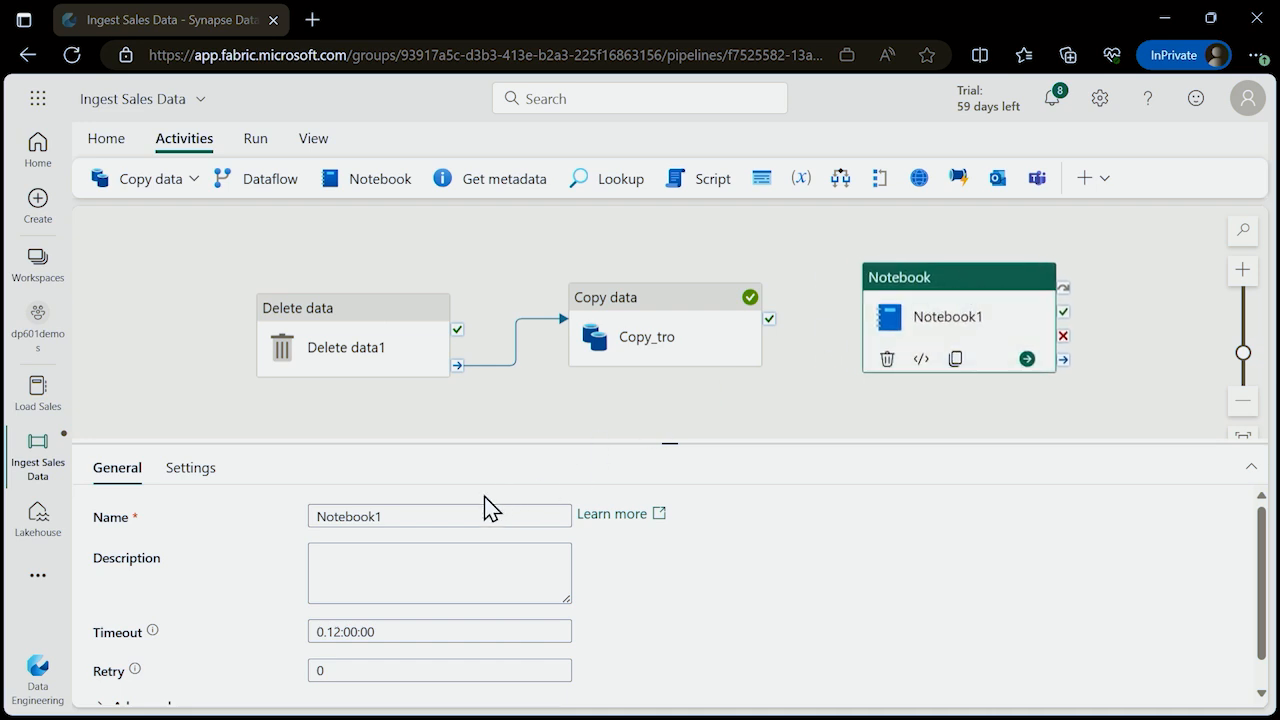
double_click(411, 516)
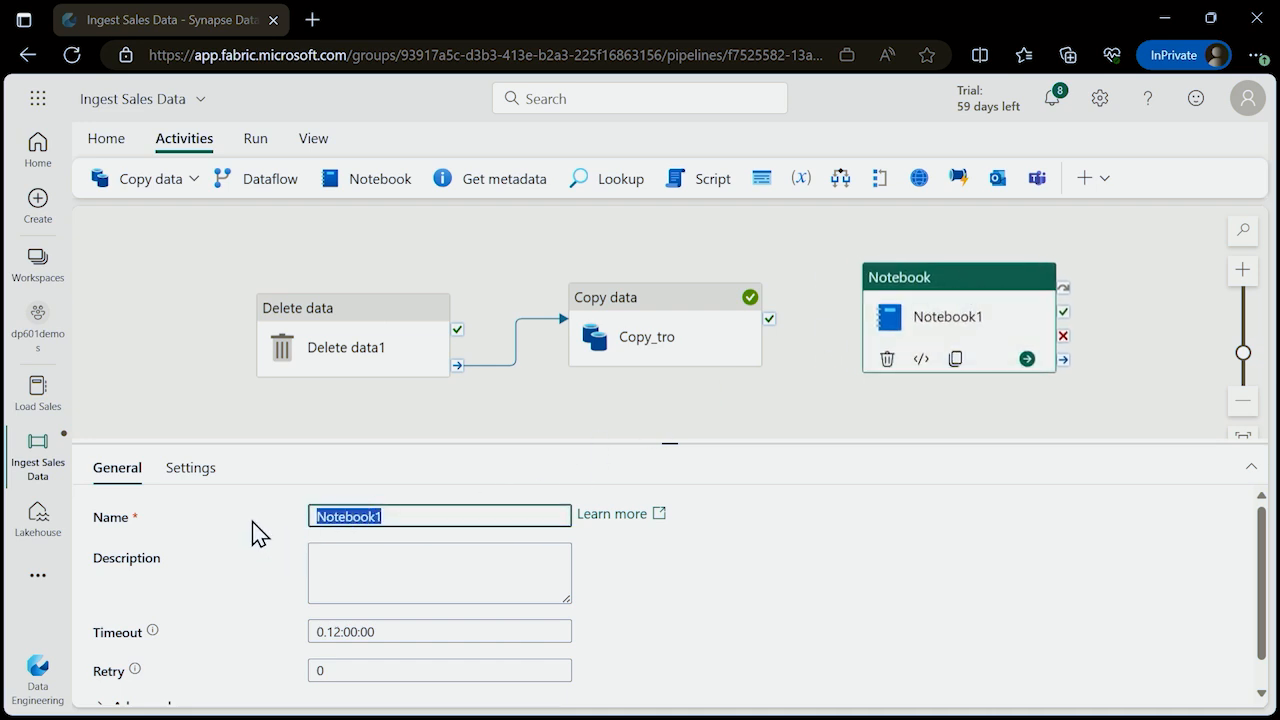
text(L)
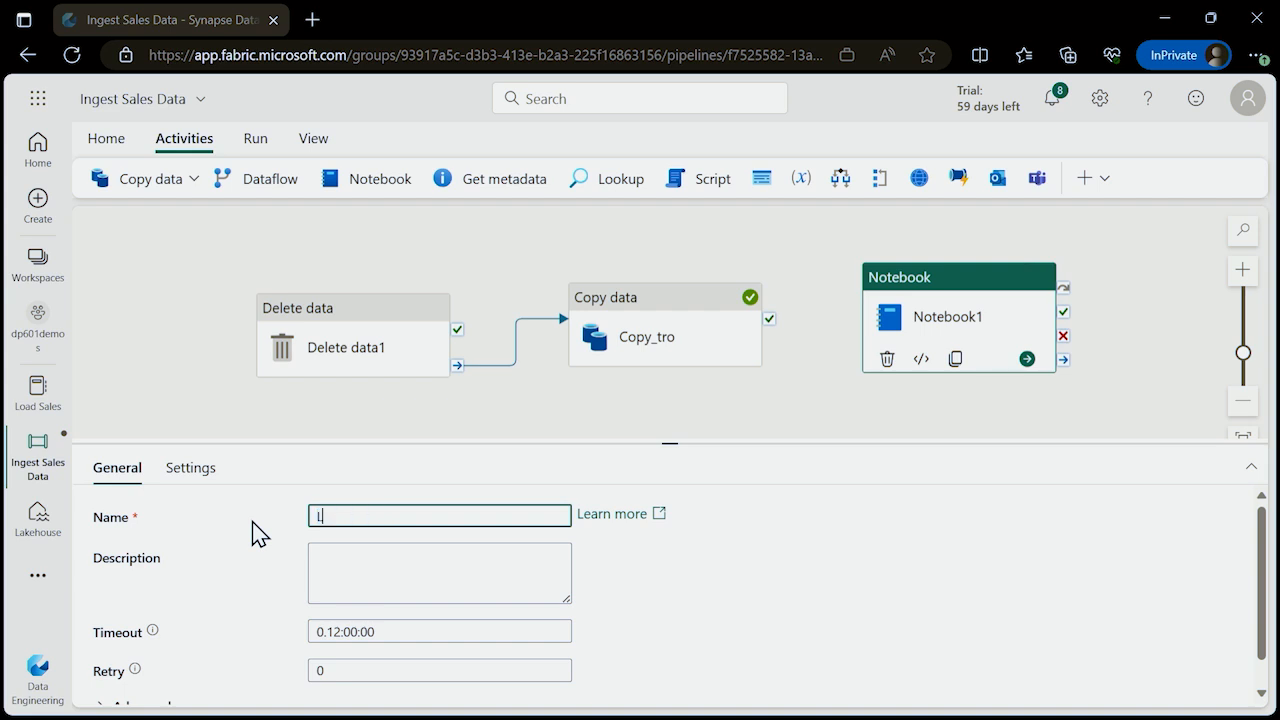
text(oad Sales notebook)
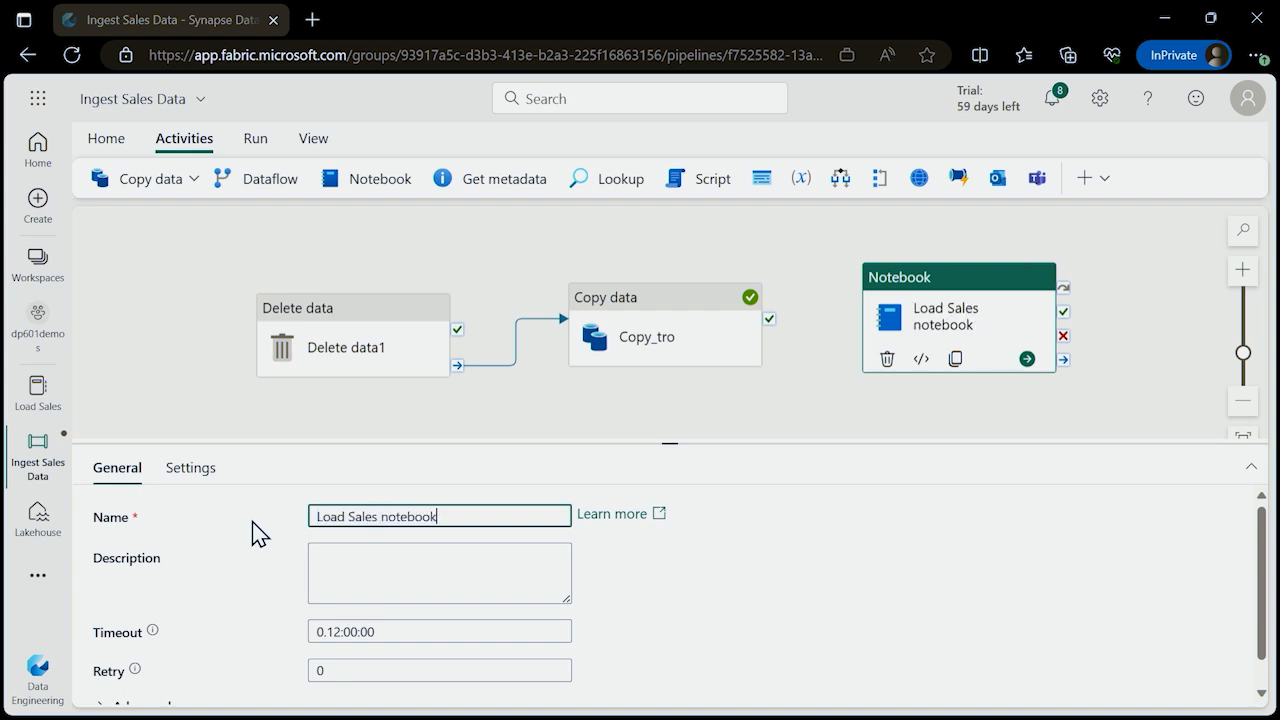
Select Load Sales as the notebook that the new Notebook activity runs.
click(187, 471)
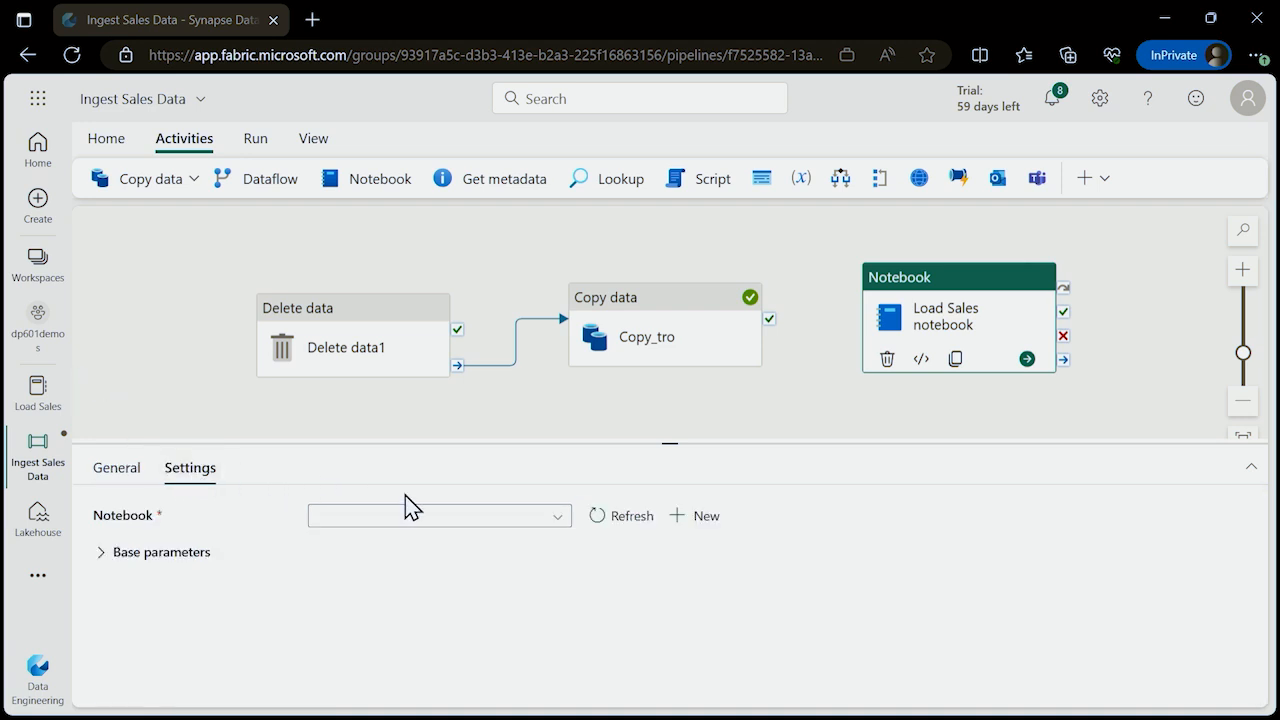
click(457, 518)
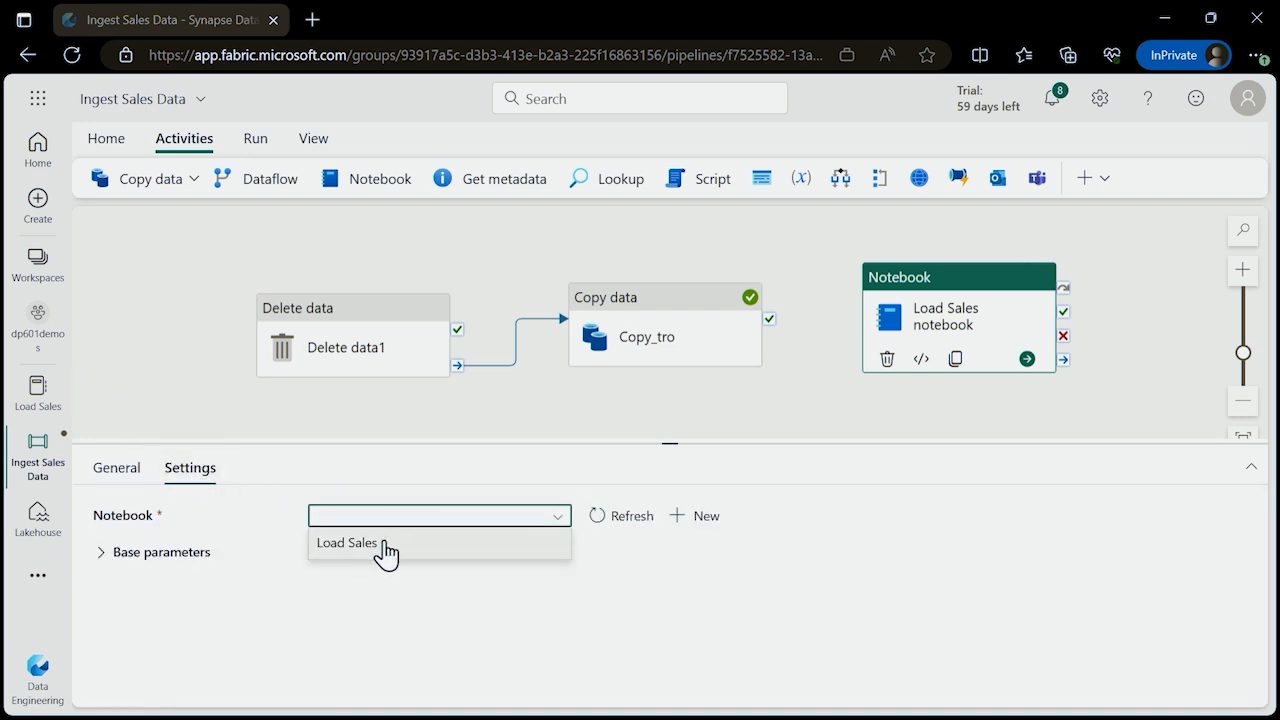
click(370, 543)
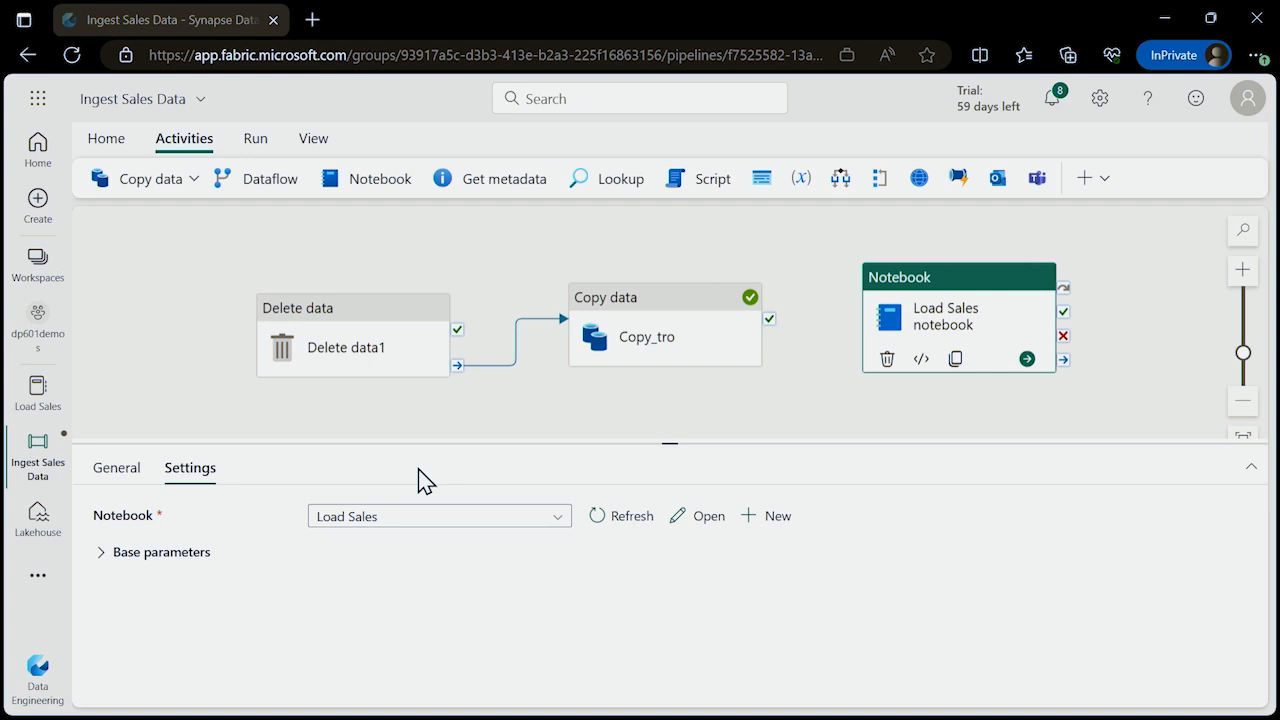
Add a base parameter named table_name to the Notebook activity, with type String and value new_sales.
click(102, 556)
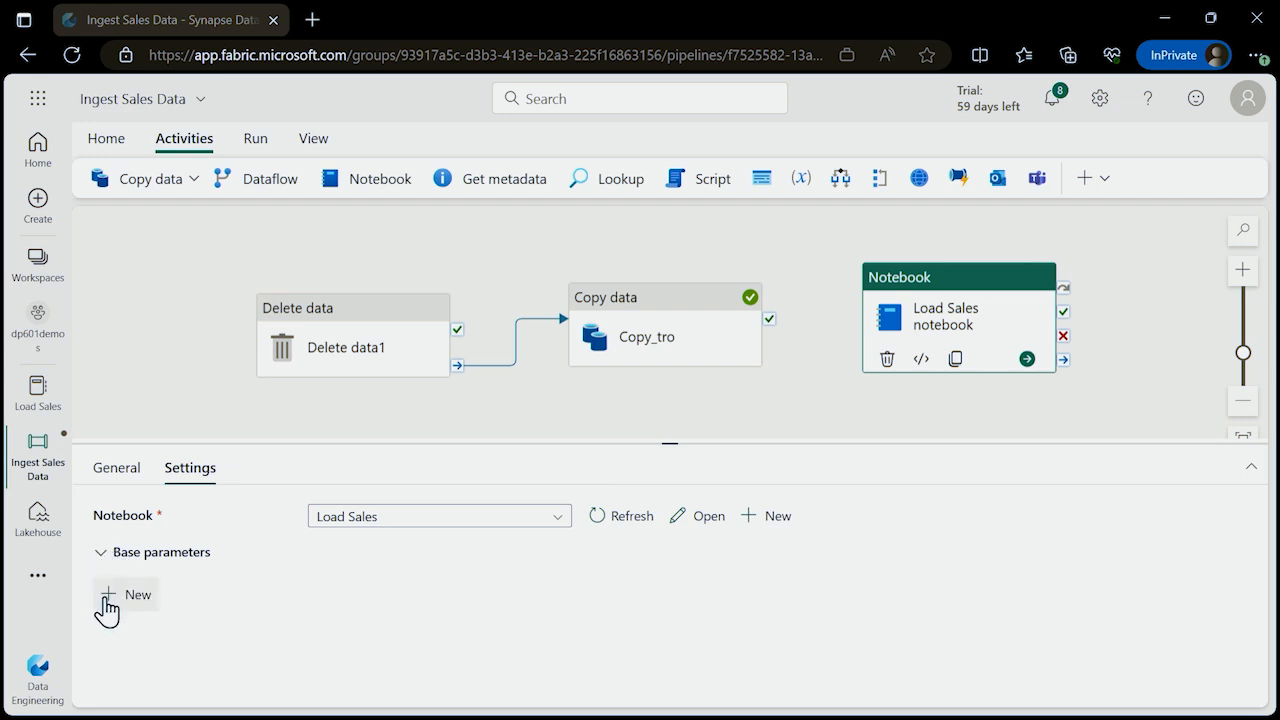
click(105, 600)
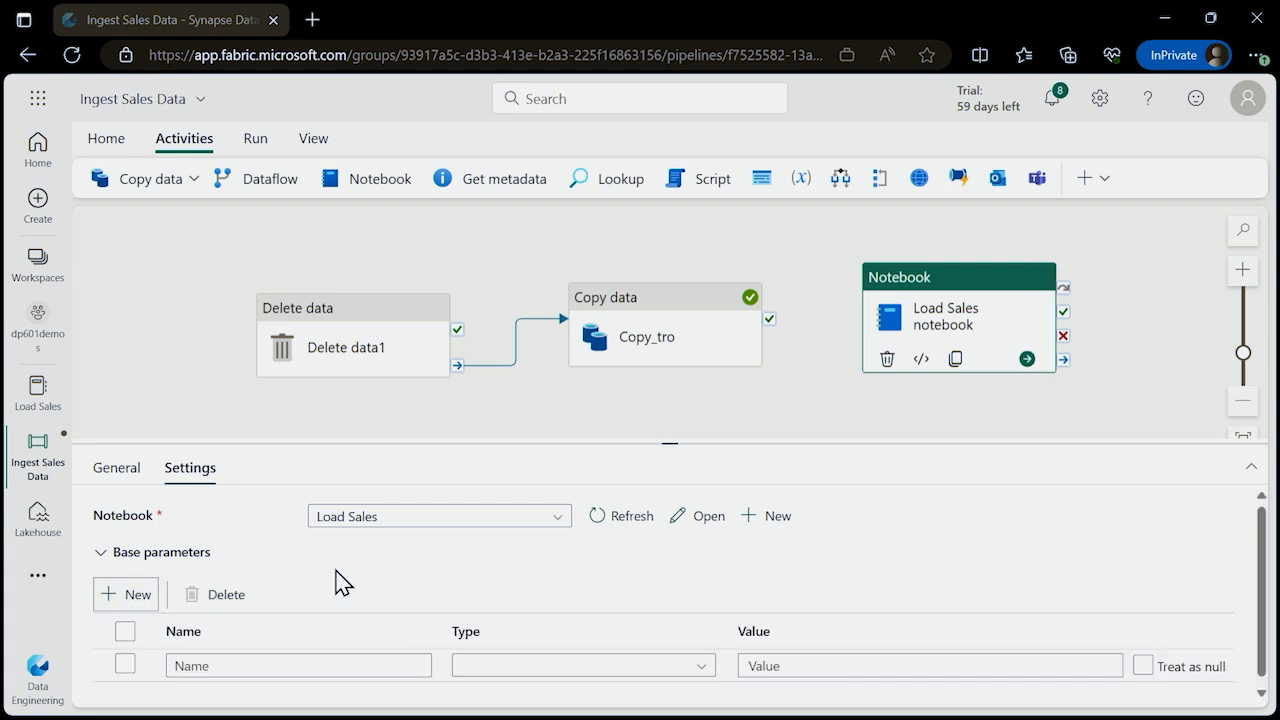
click(217, 662)
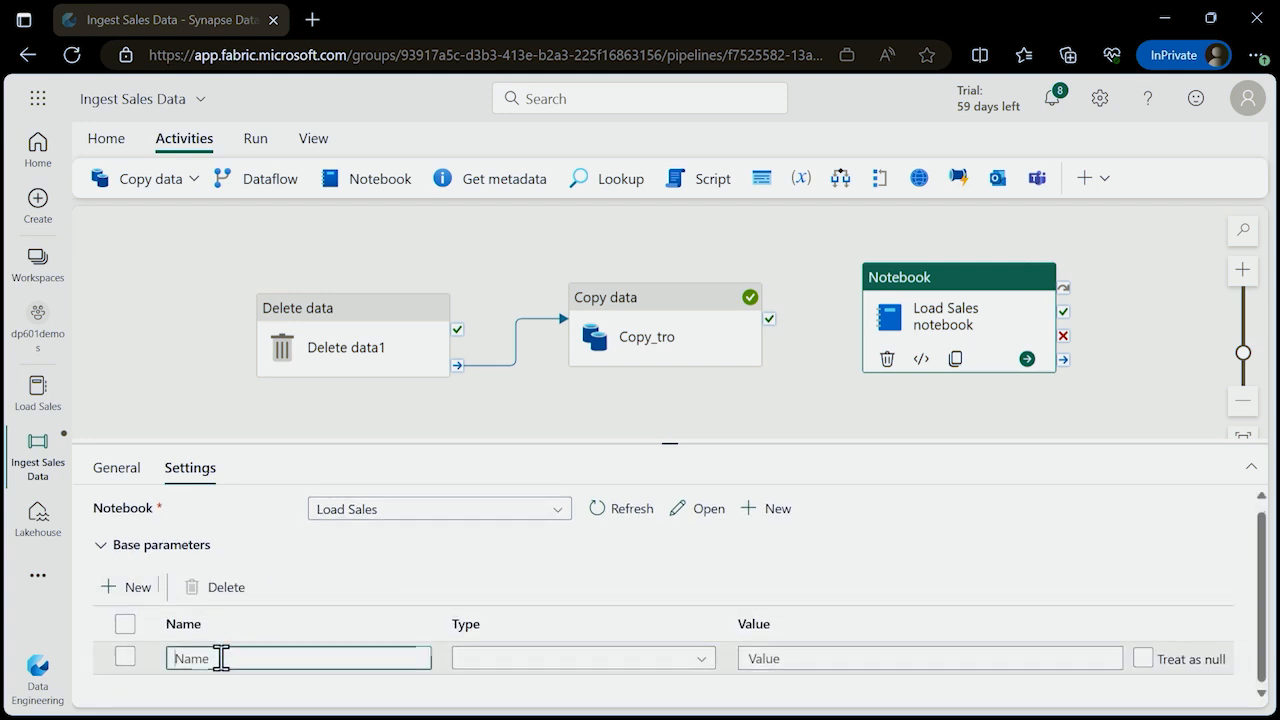
text(ta)
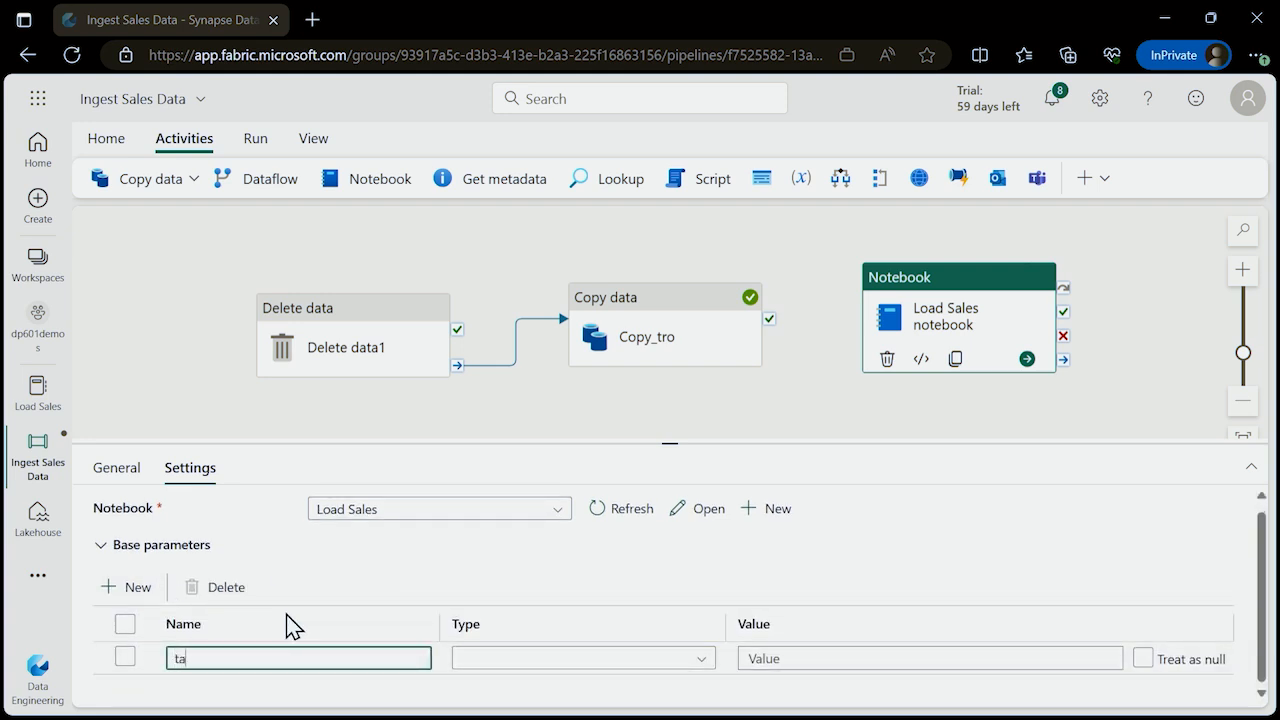
text(ble_name)
key(Tab)
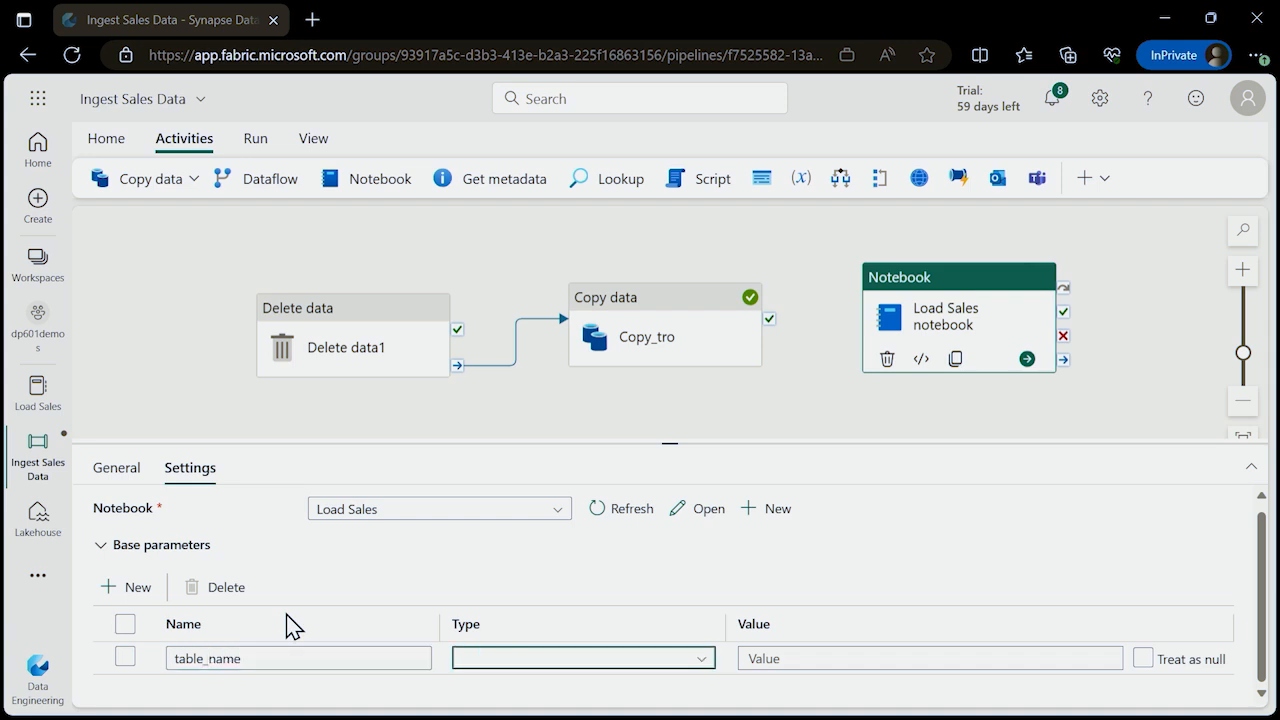
click(700, 662)
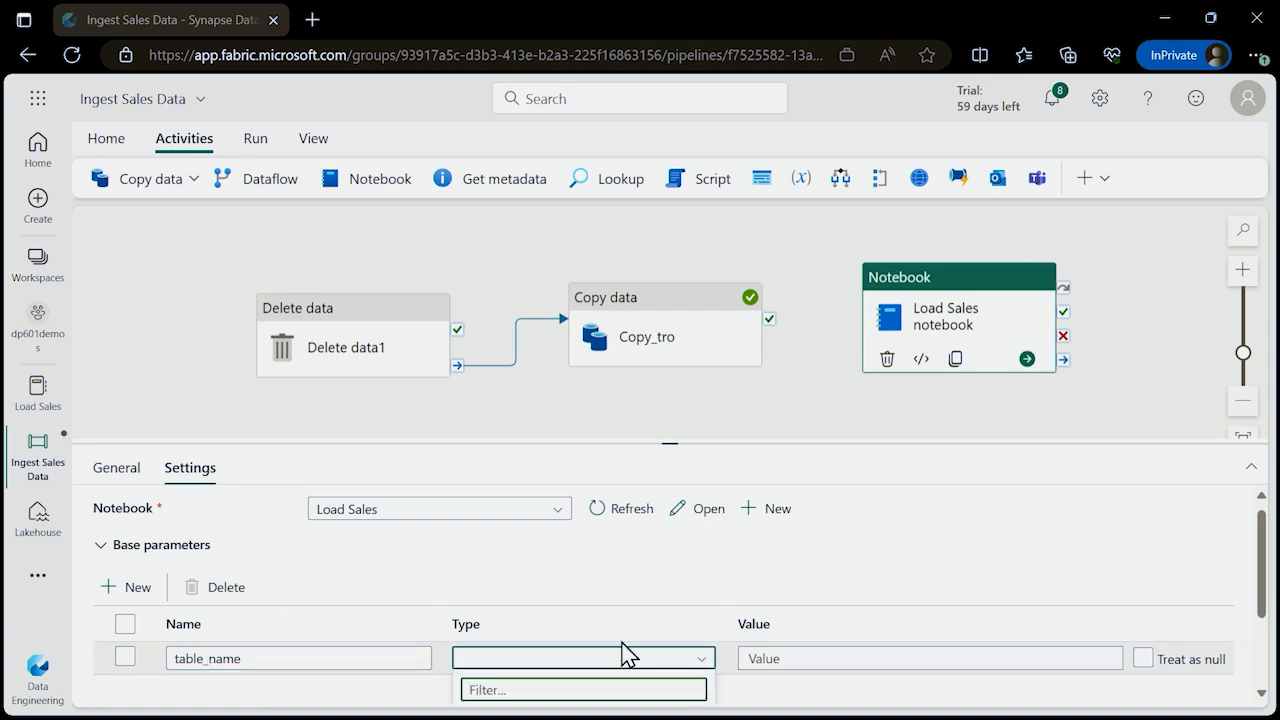
scroll(700, 562, down, 2)
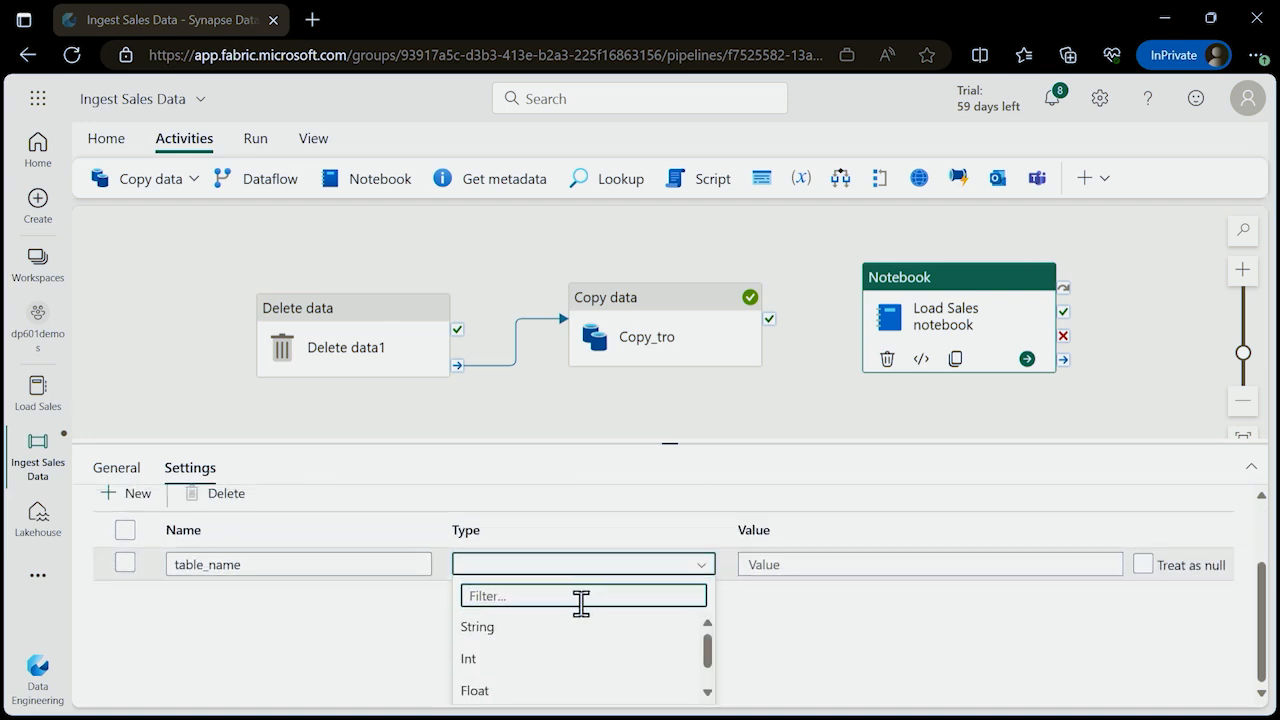
click(476, 630)
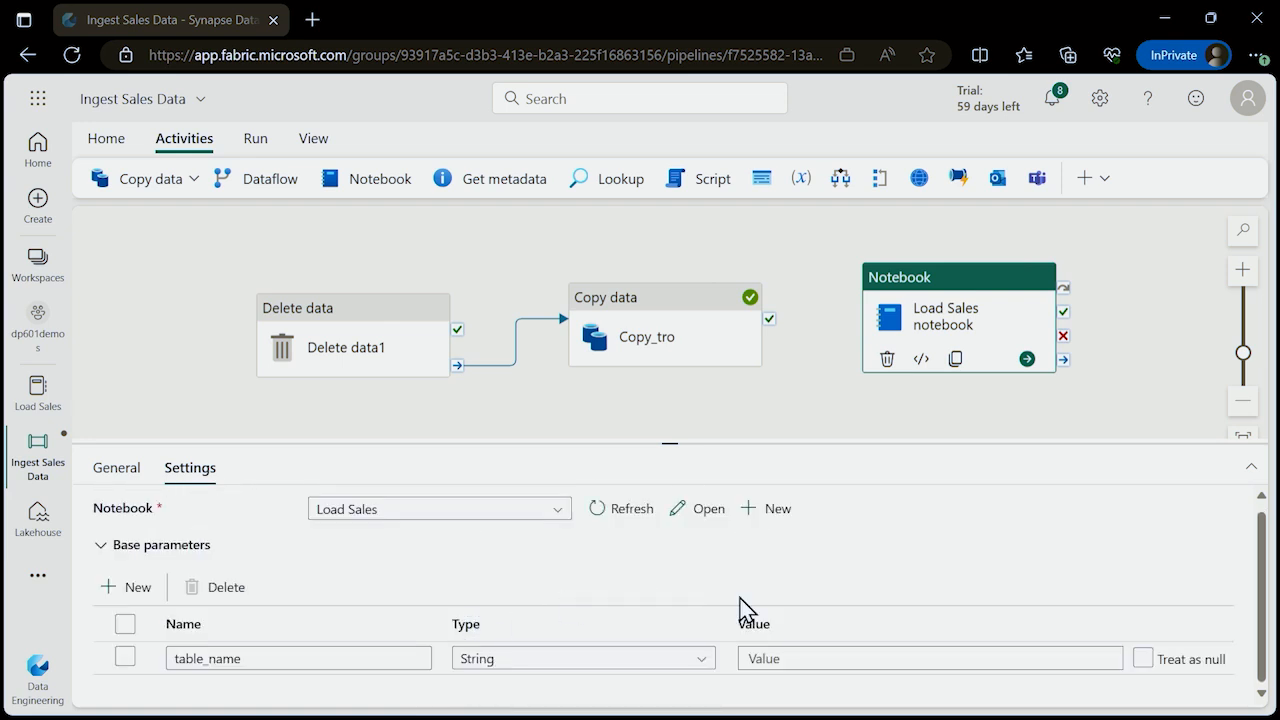
click(771, 660)
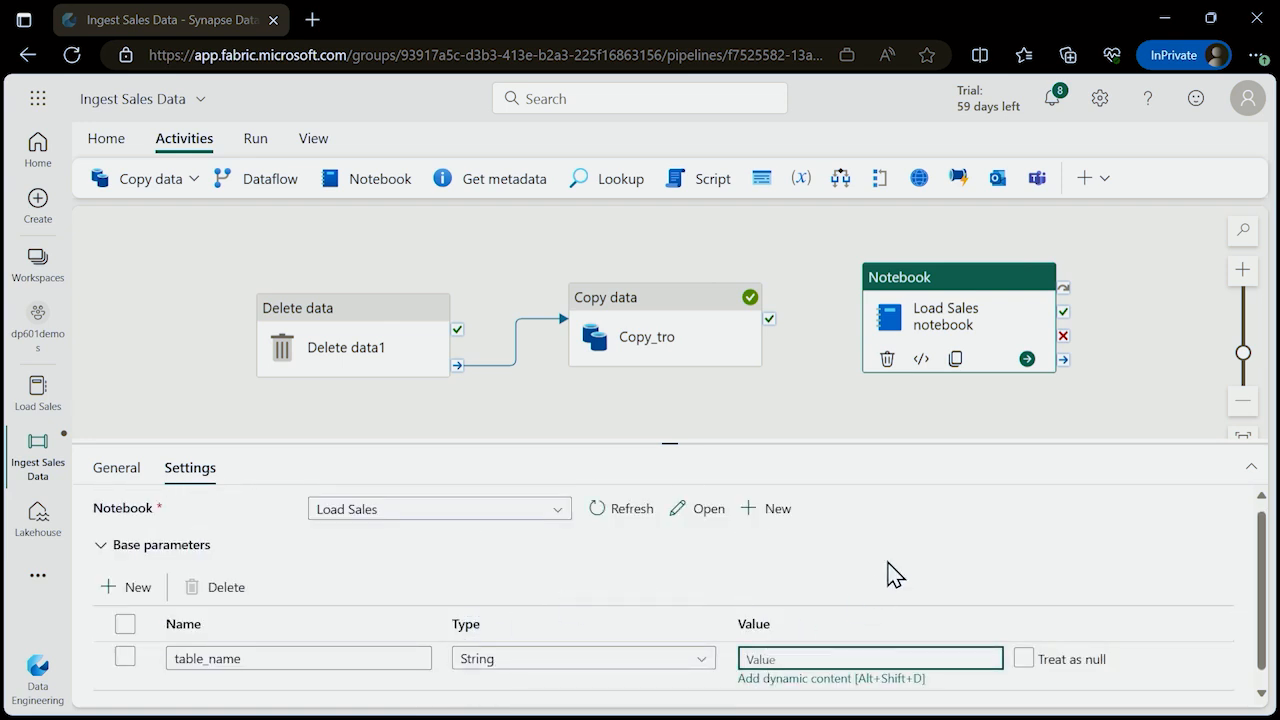
text(new_)
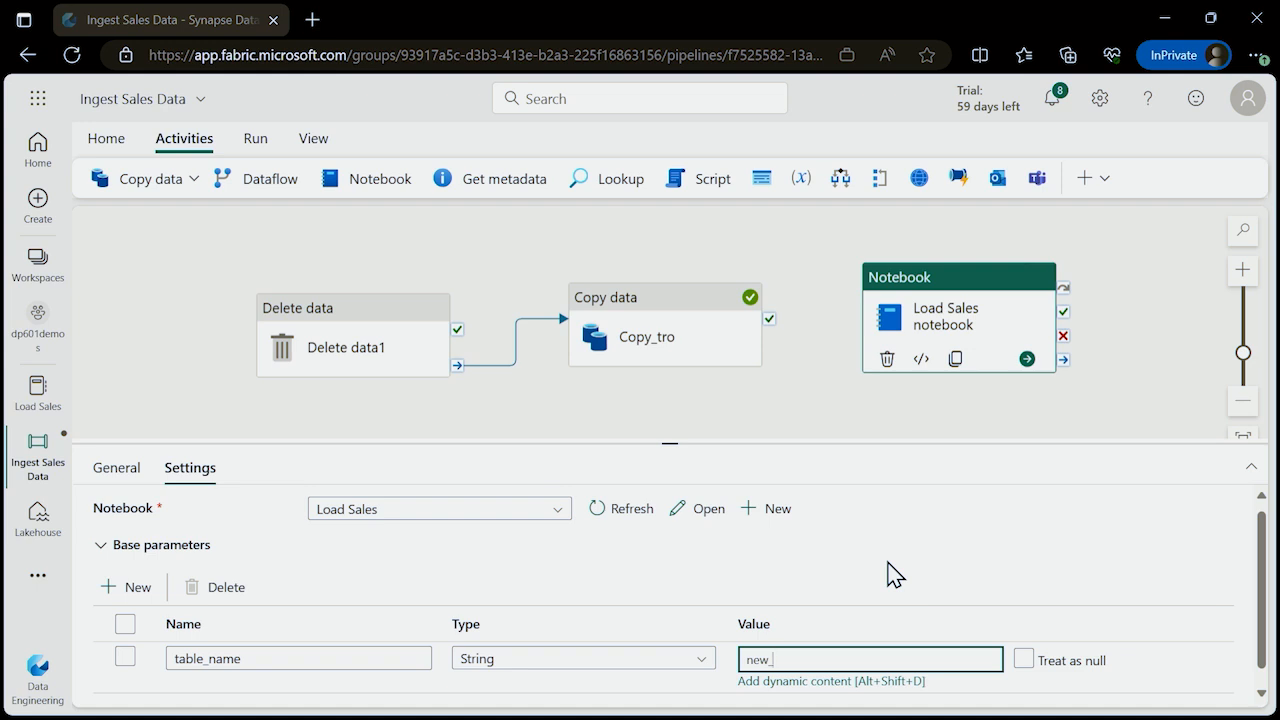
text(sales)
scroll(911, 537, down, 1)
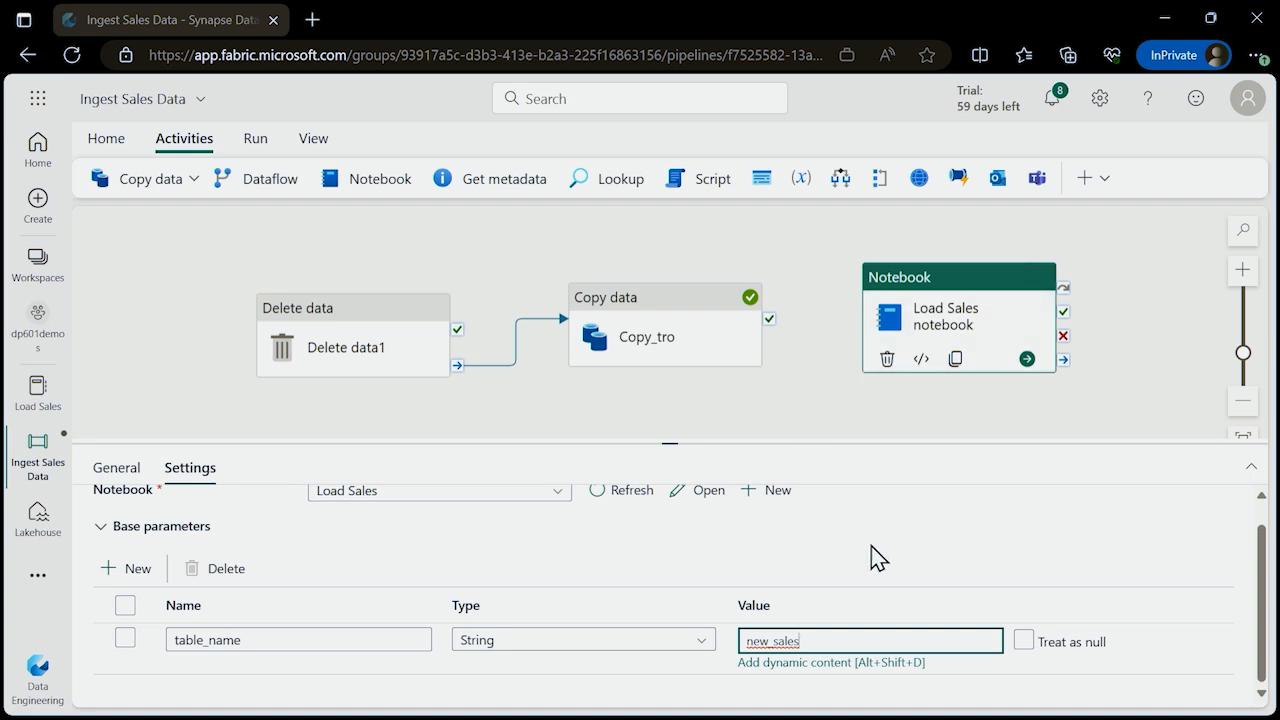
Connect the Copy data activity's on-completion output to the Load Sales notebook activity and review the settings of the connected activities.
scroll(870, 558, up, 1)
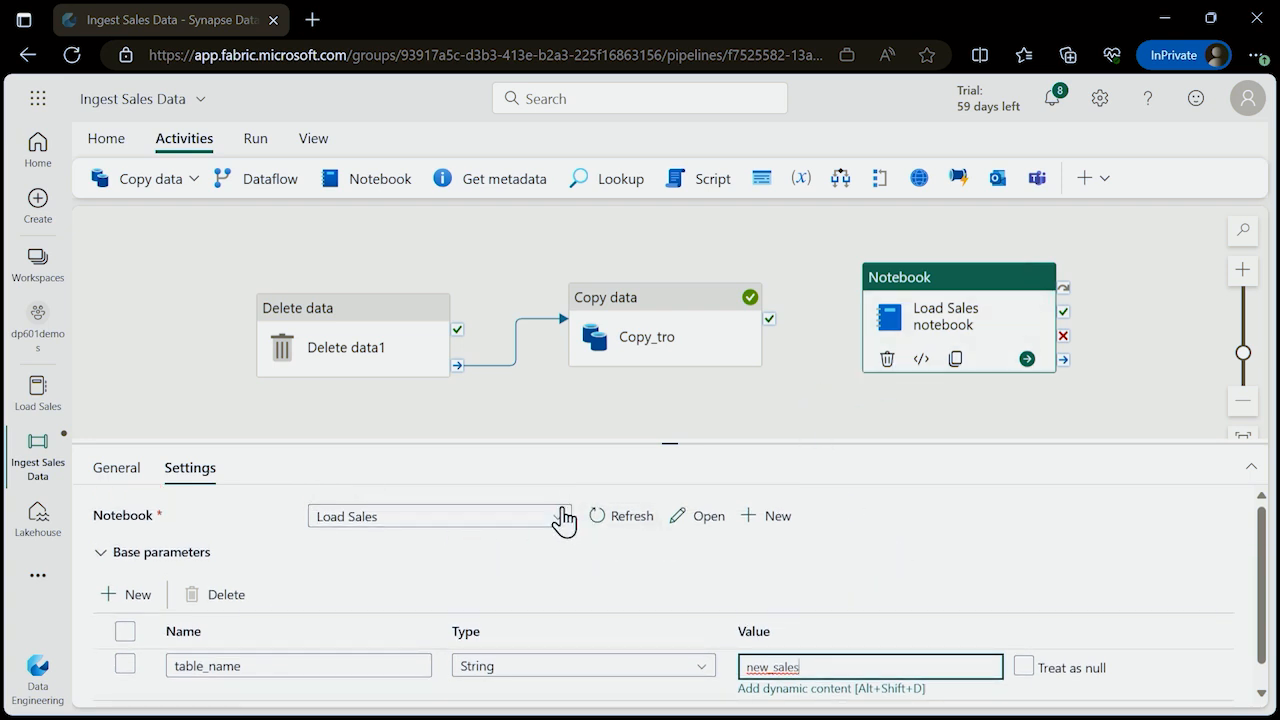
click(904, 541)
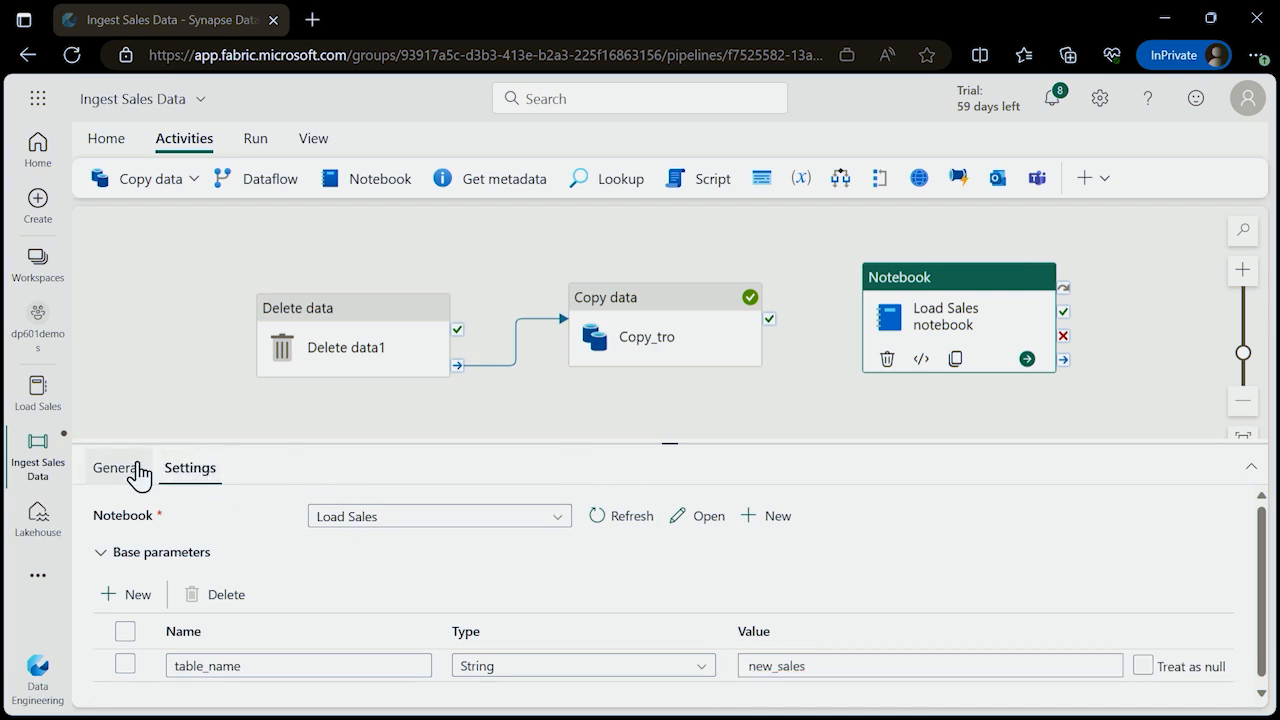
click(600, 424)
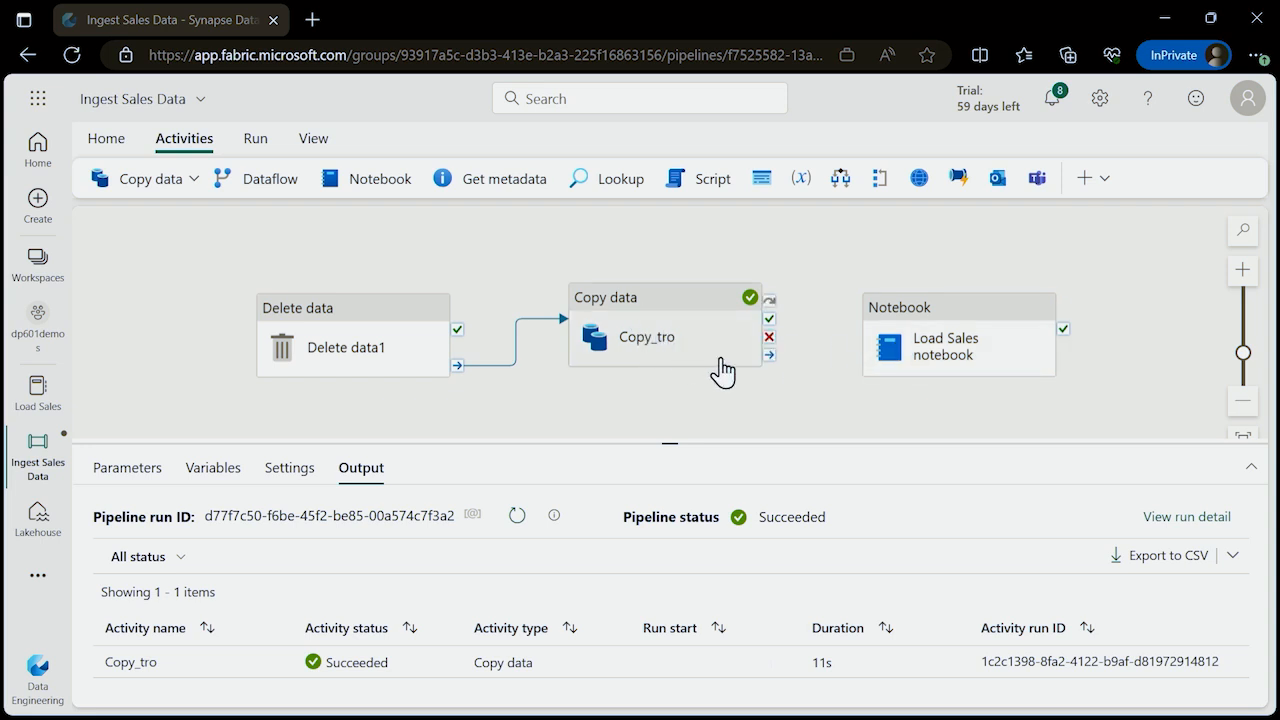
drag(769, 354, 925, 348)
click(957, 320)
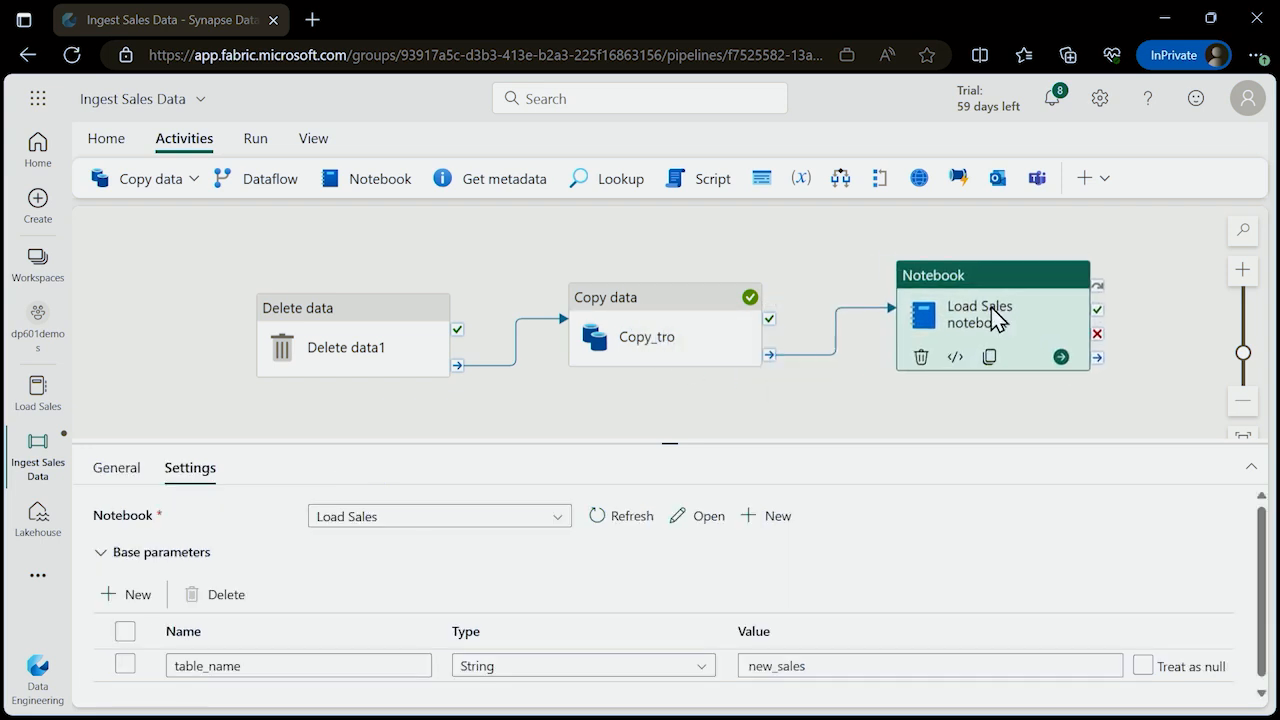
click(338, 321)
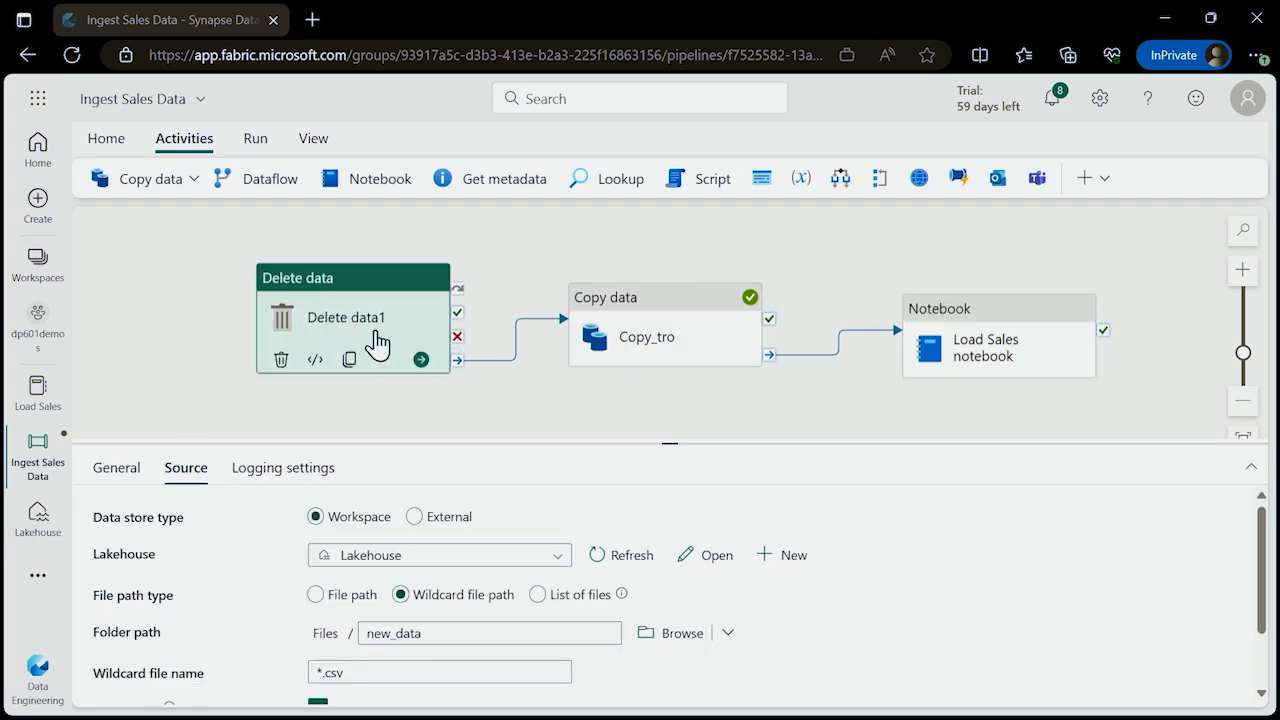
click(648, 312)
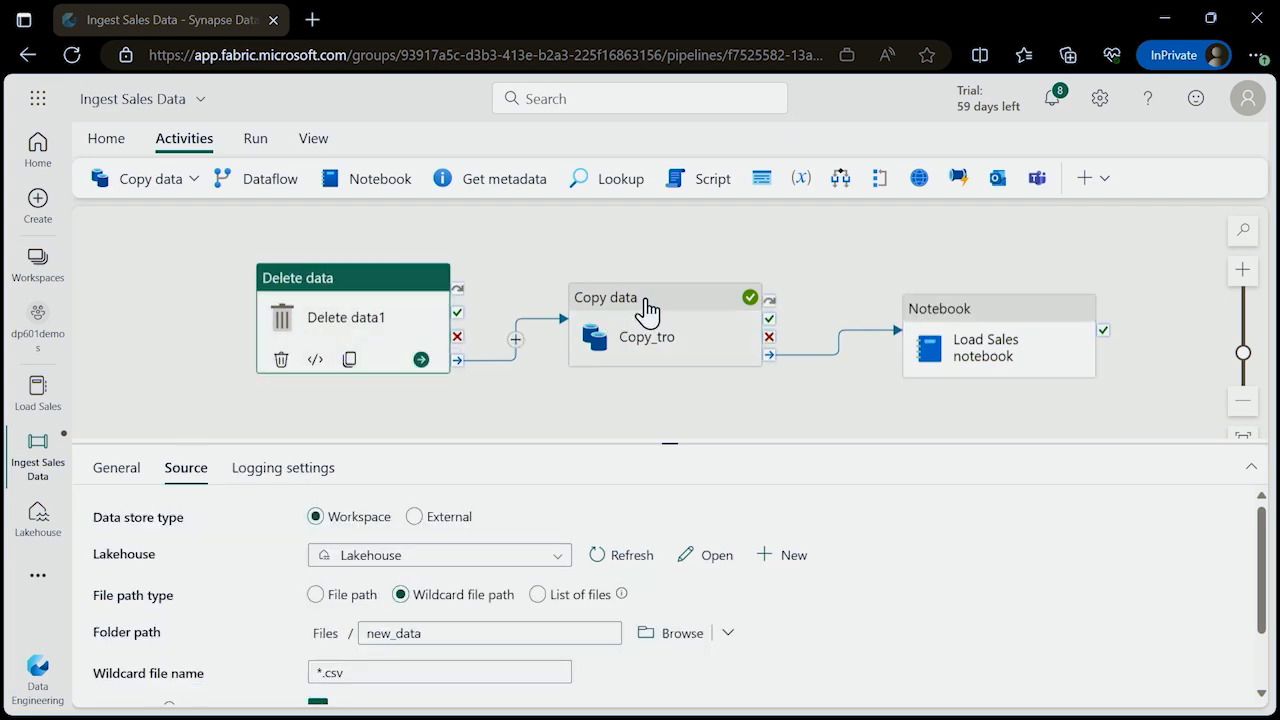
click(1000, 318)
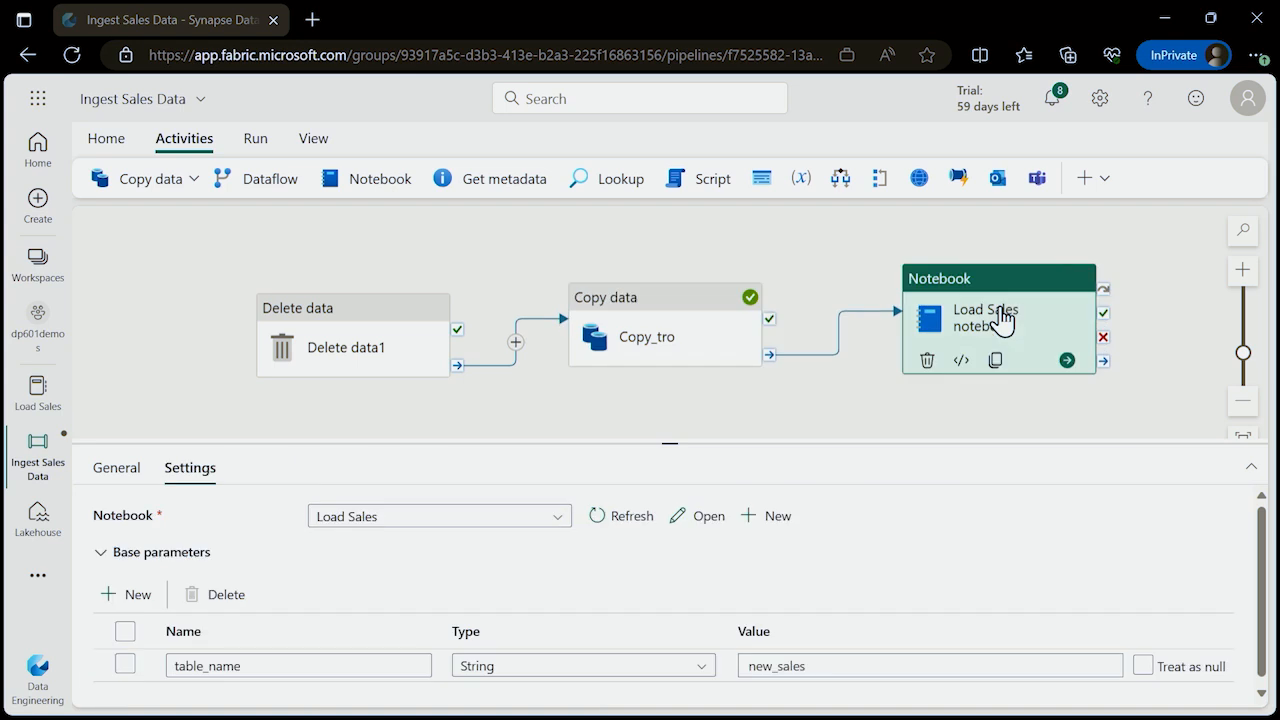
click(824, 416)
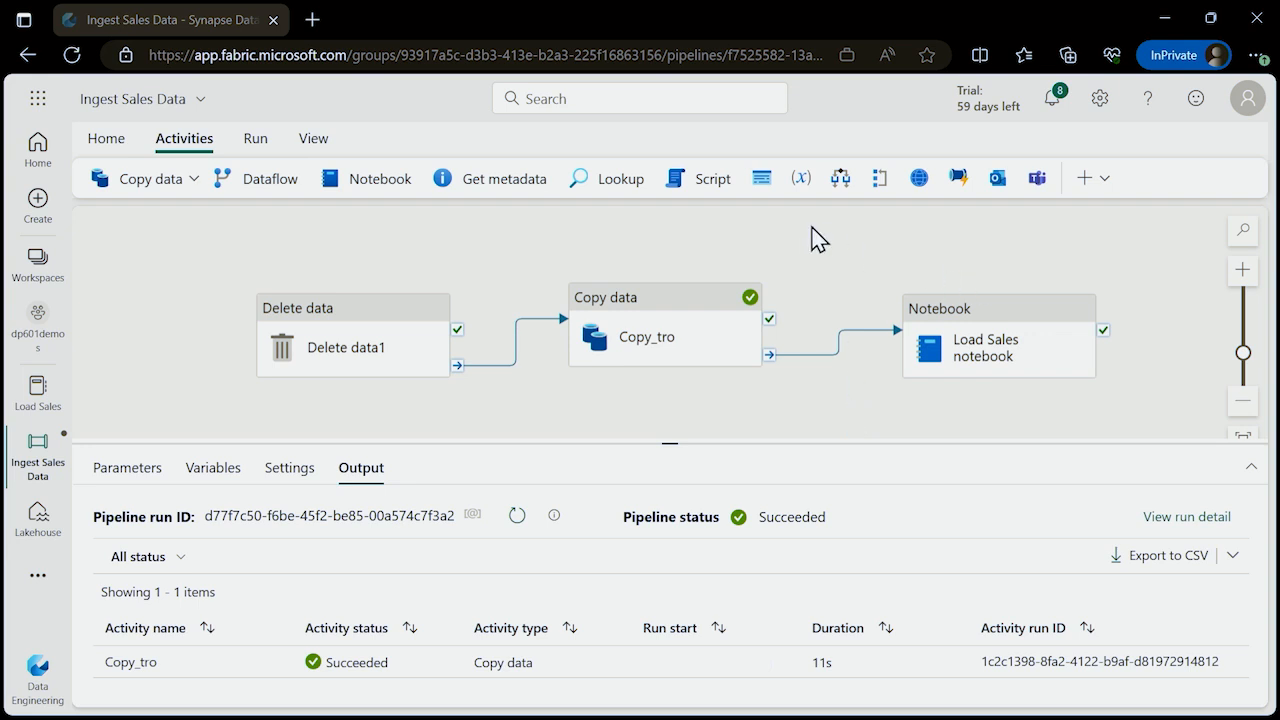
Validate the Ingest Sales Data pipeline, save and run it, and enlarge the run output area.
click(256, 142)
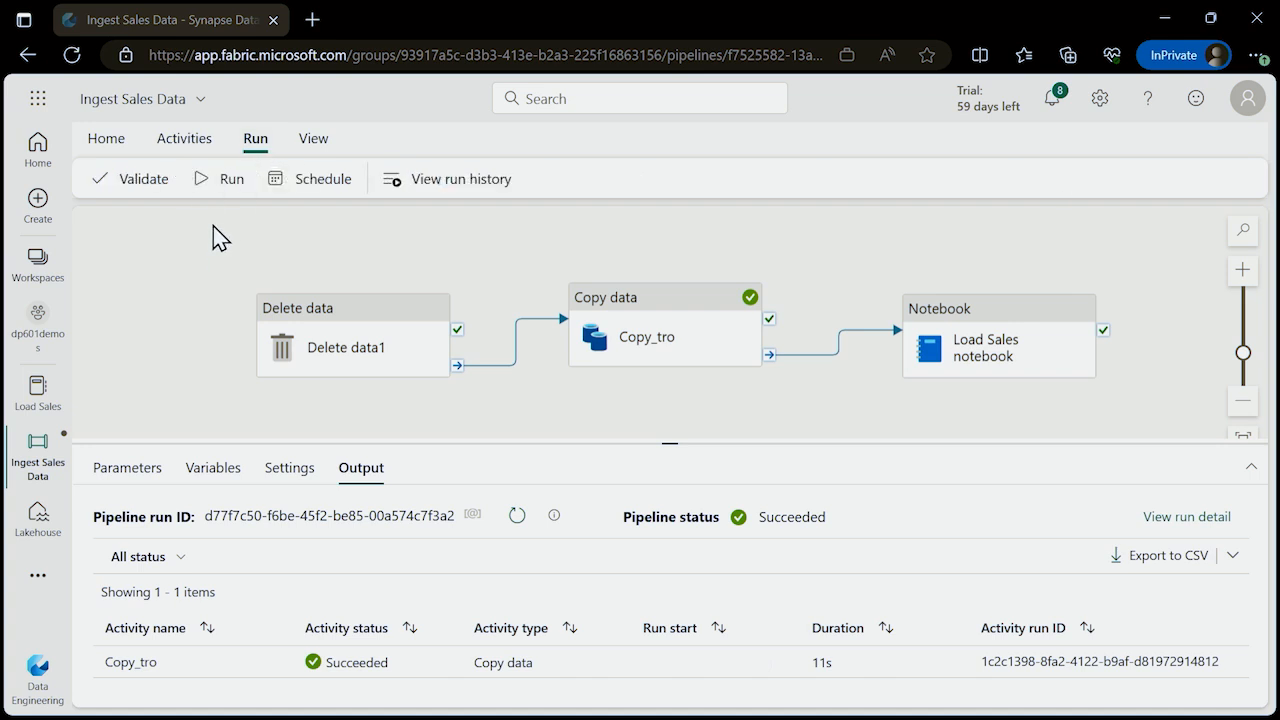
click(141, 186)
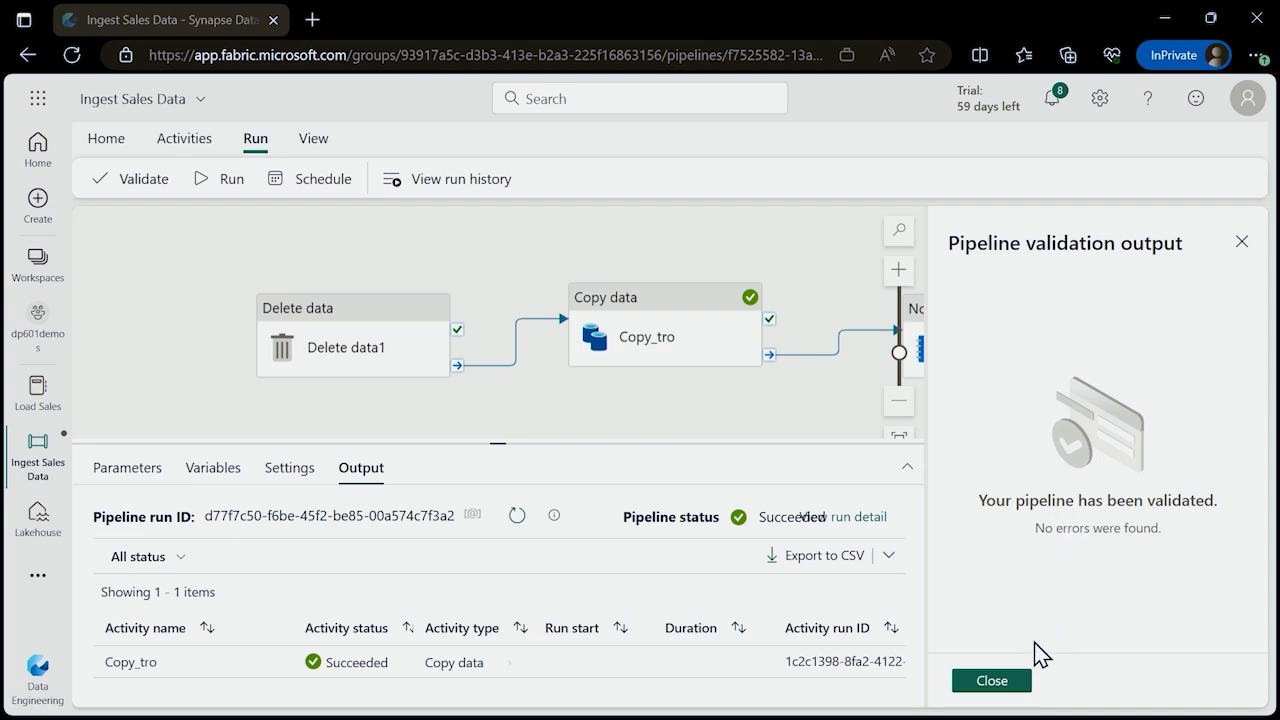
click(991, 681)
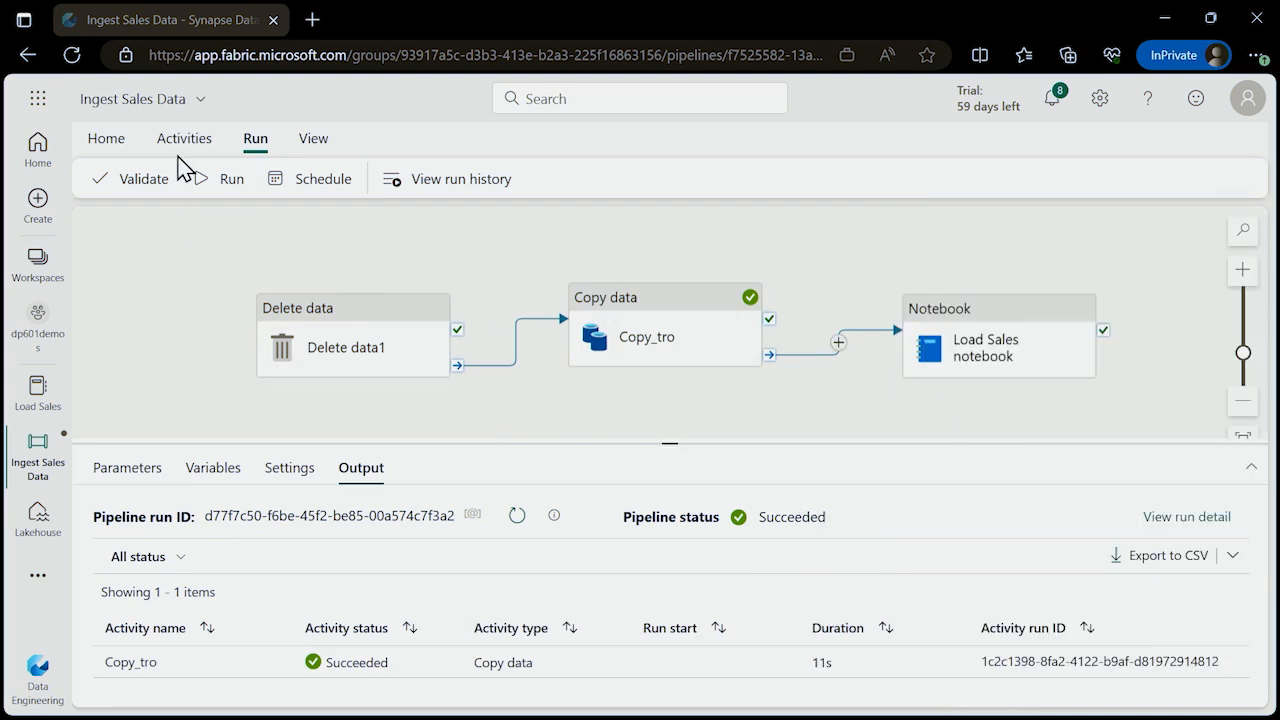
click(226, 182)
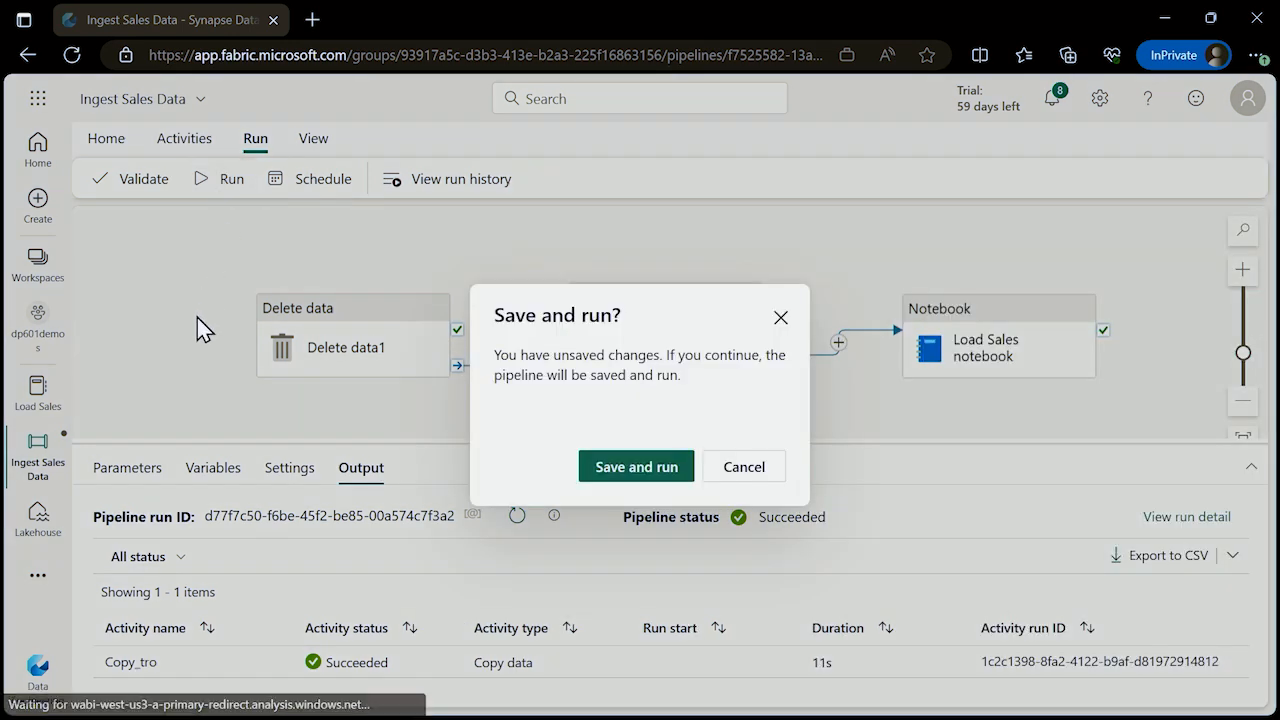
click(637, 467)
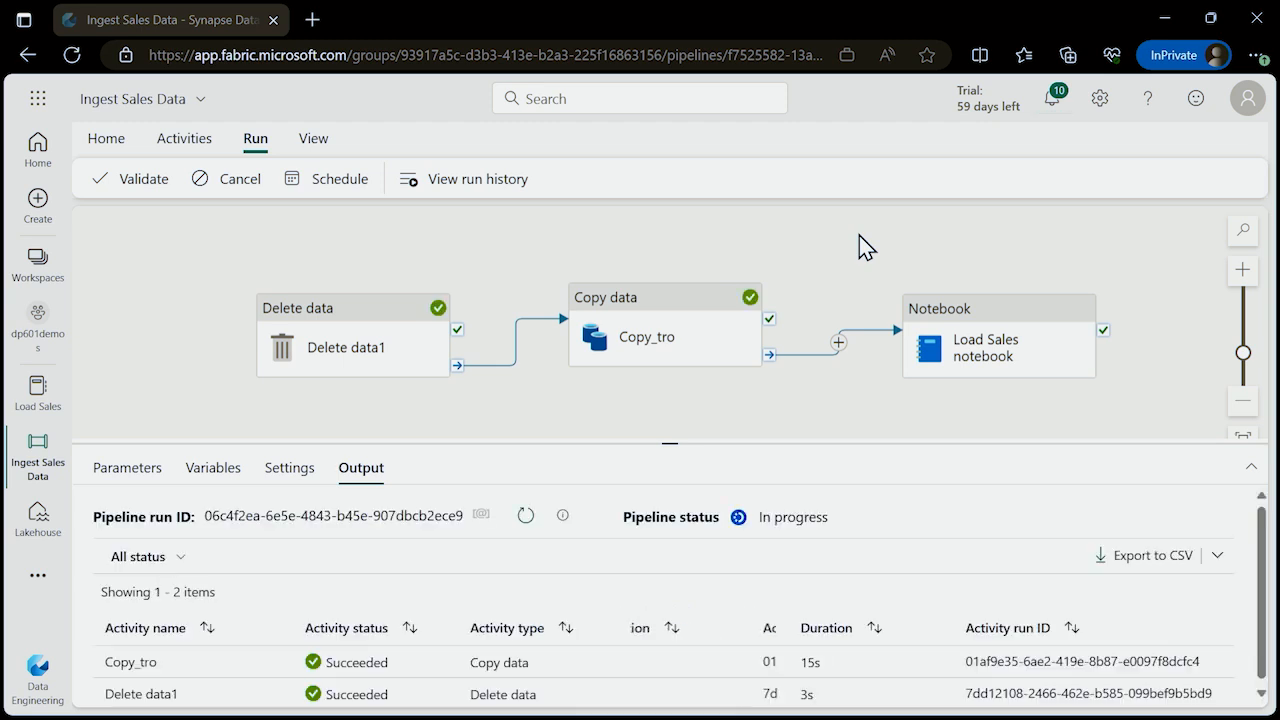
drag(666, 441, 674, 401)
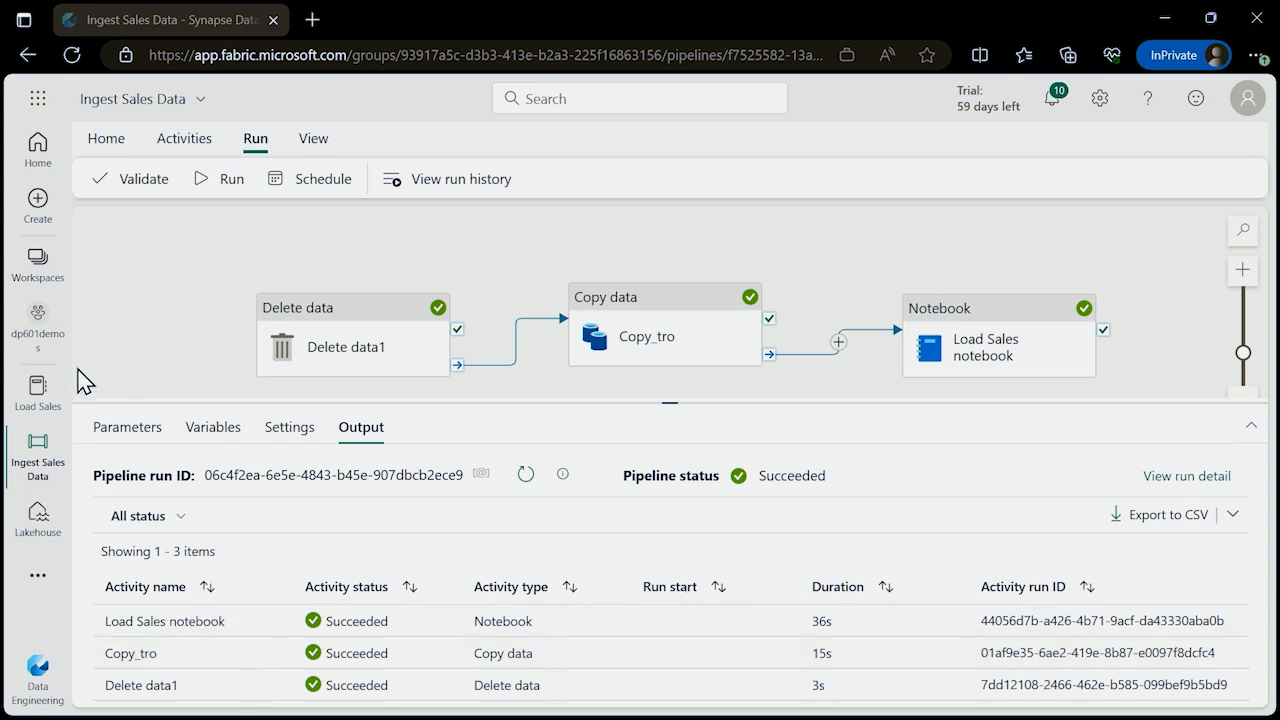
Switch to the lakehouse and preview the new_sales table.
click(37, 520)
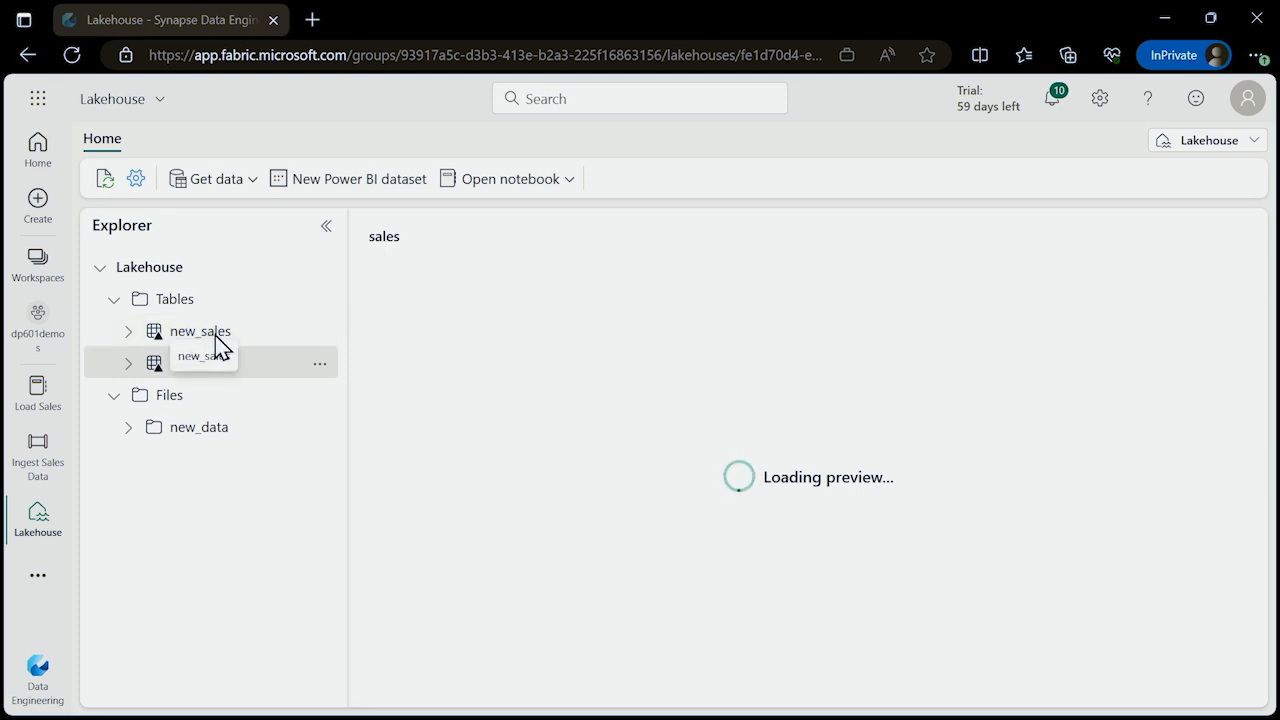
click(251, 339)
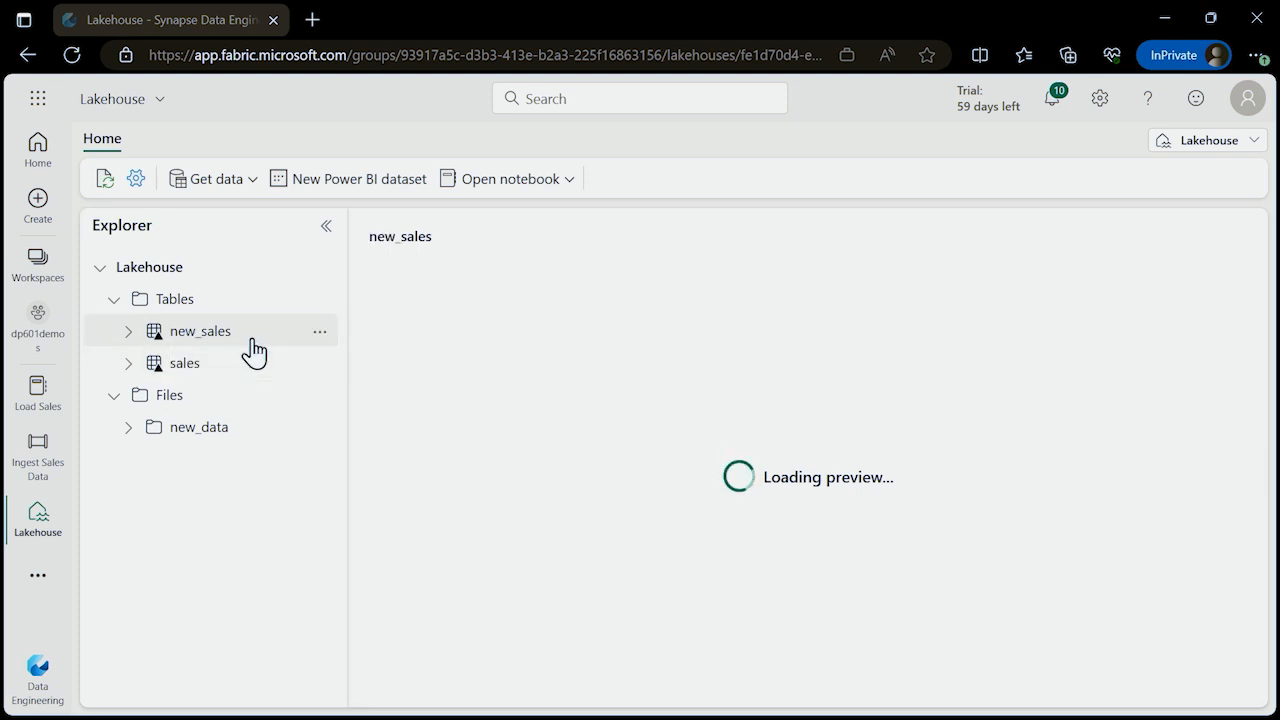